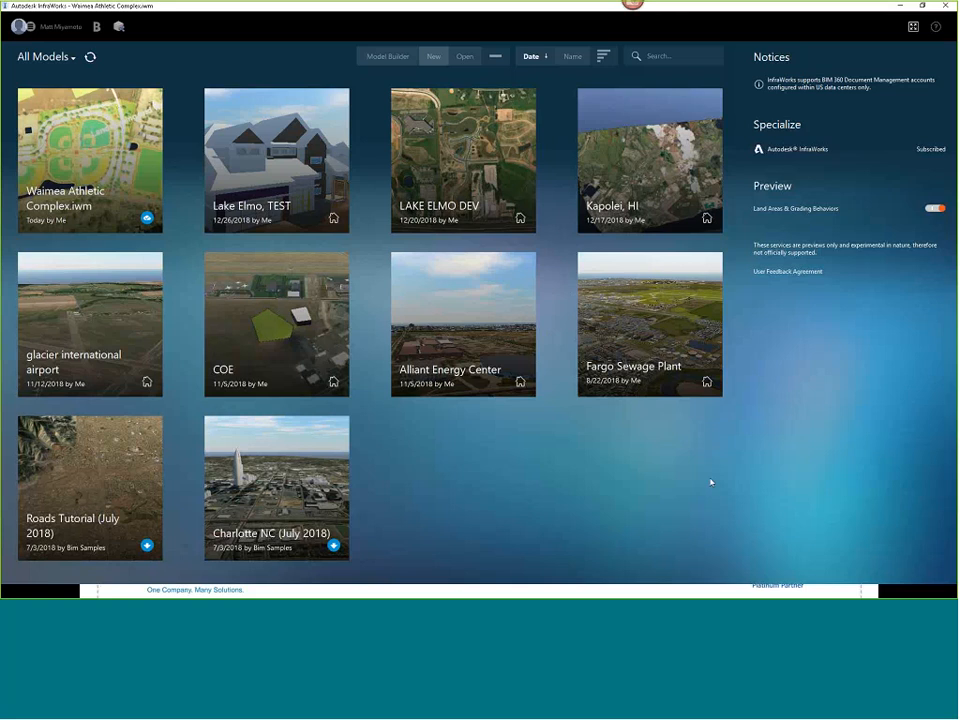
Step: Look through the saved InfraWorks models and the model files available to open, without opening one
click(922, 6)
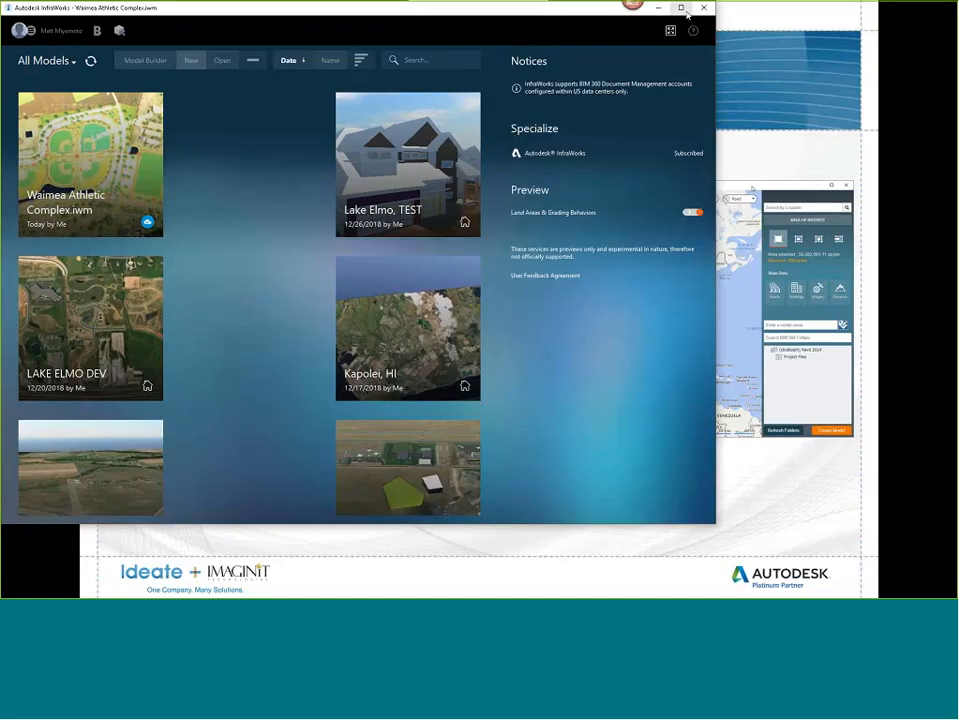
click(681, 8)
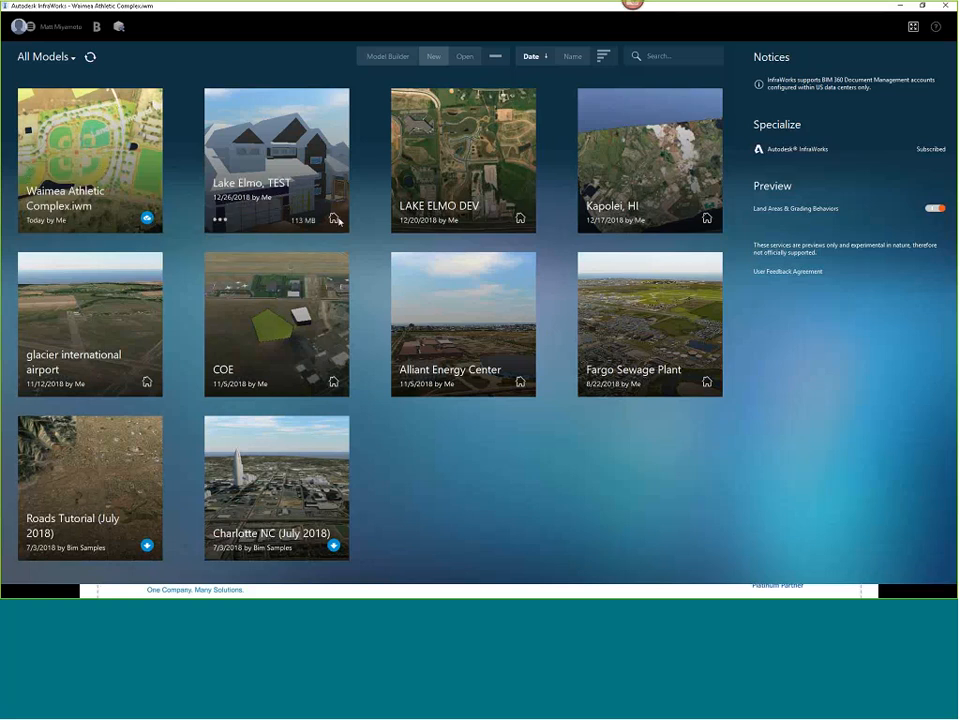
mouse_move(338, 222)
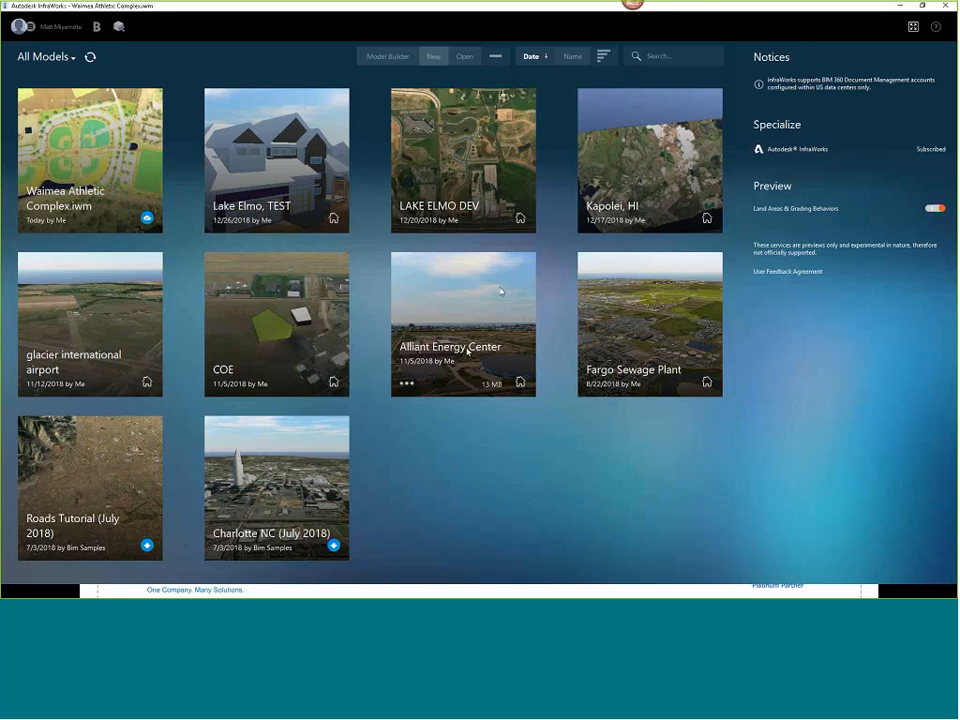
click(461, 62)
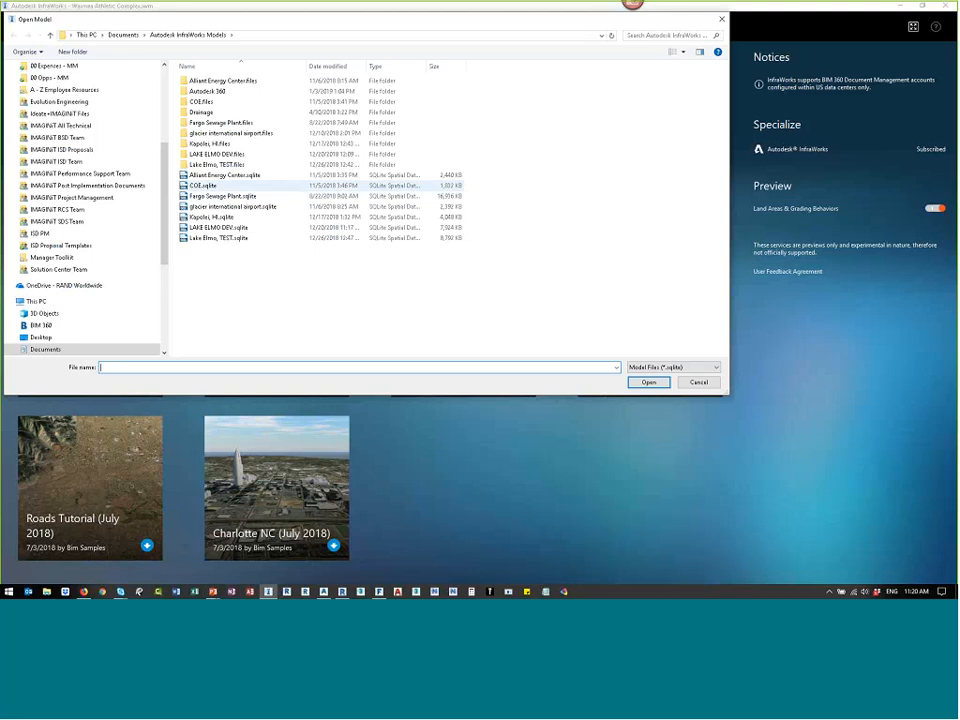
key(Escape)
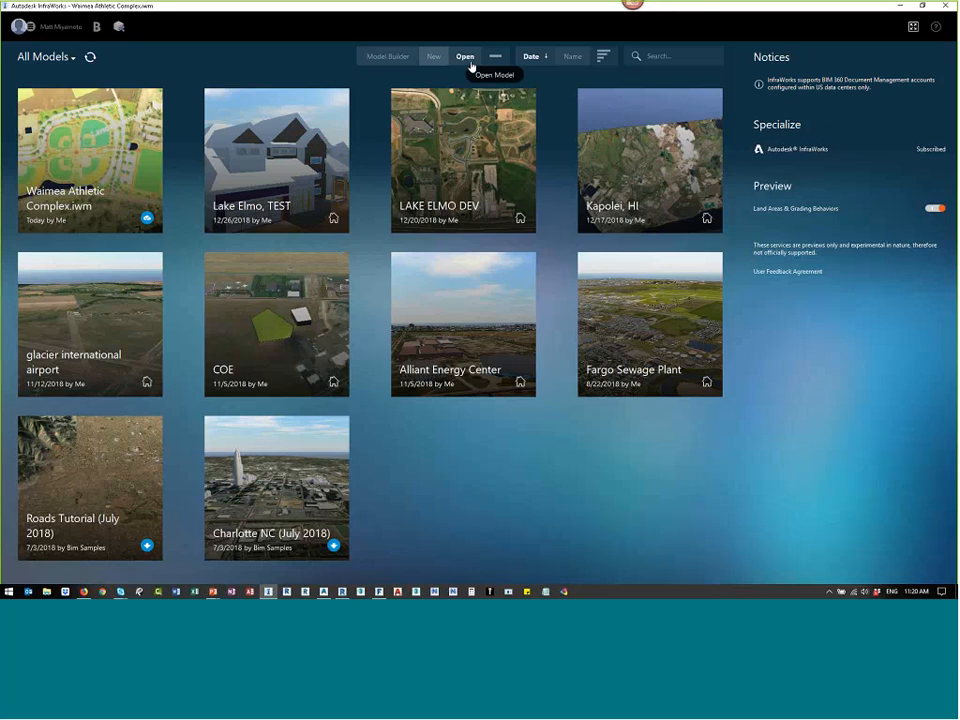
Step: Start Model Builder and search the map for Waimea Canyon, Hawaii, United States
click(397, 64)
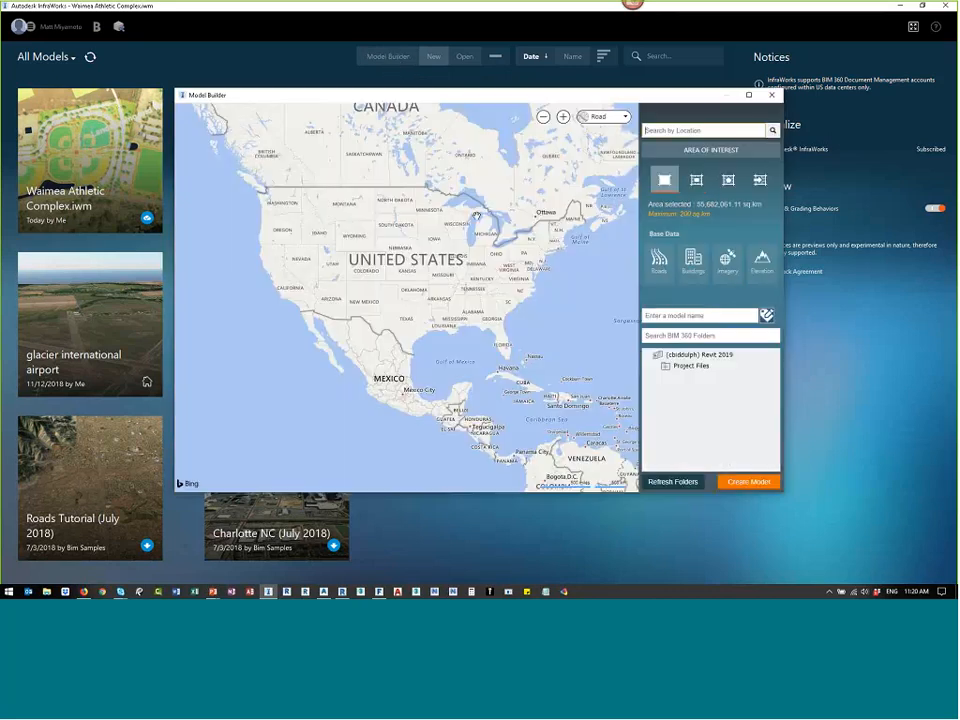
text(wa)
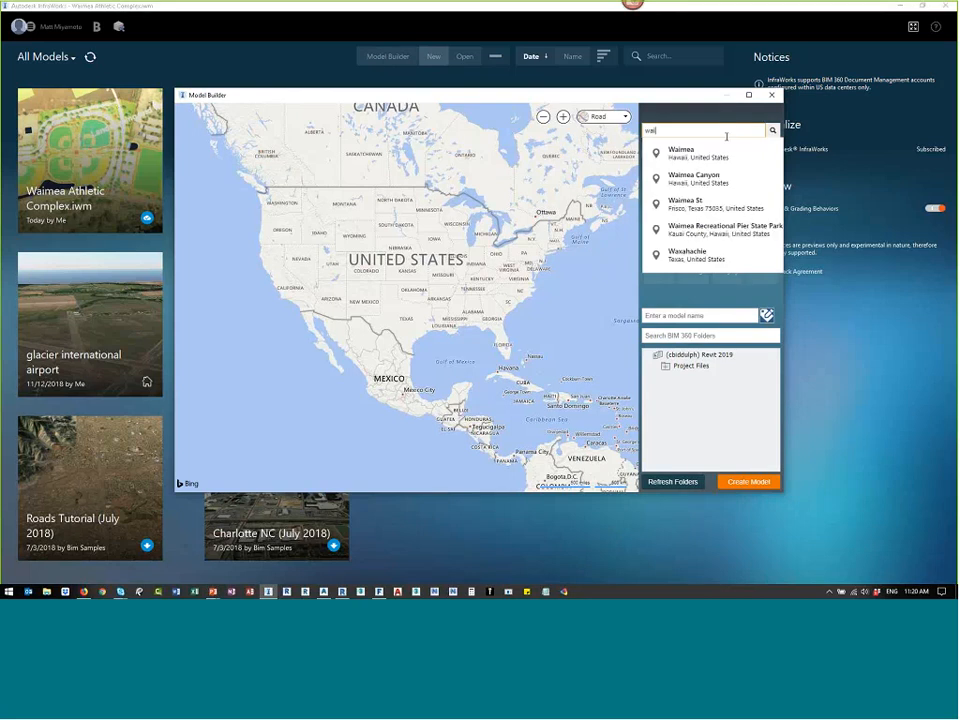
text(imea,)
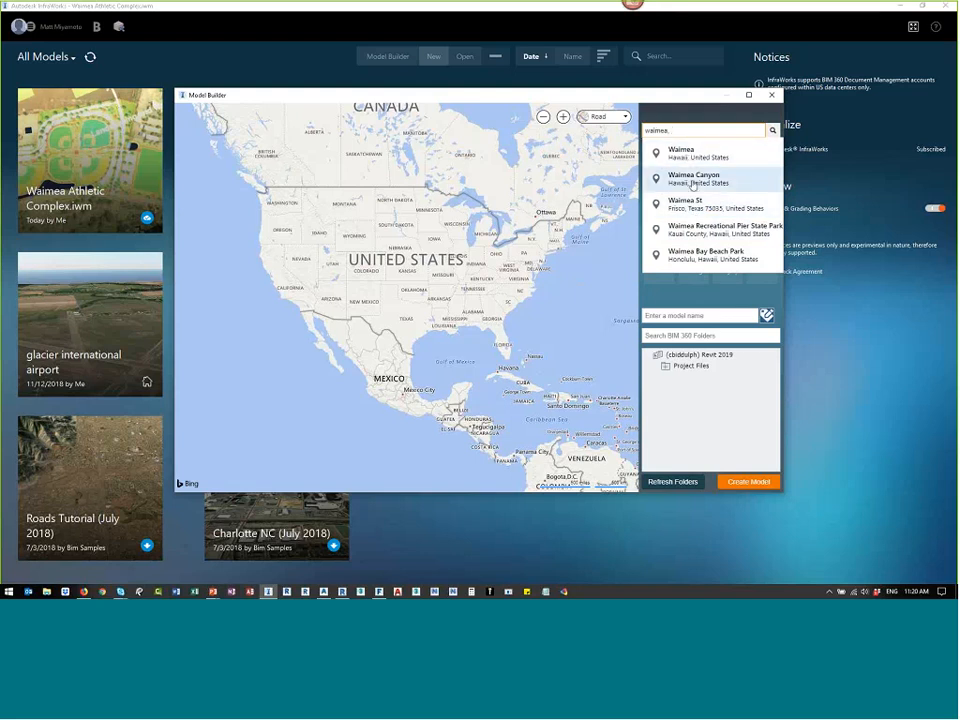
click(694, 178)
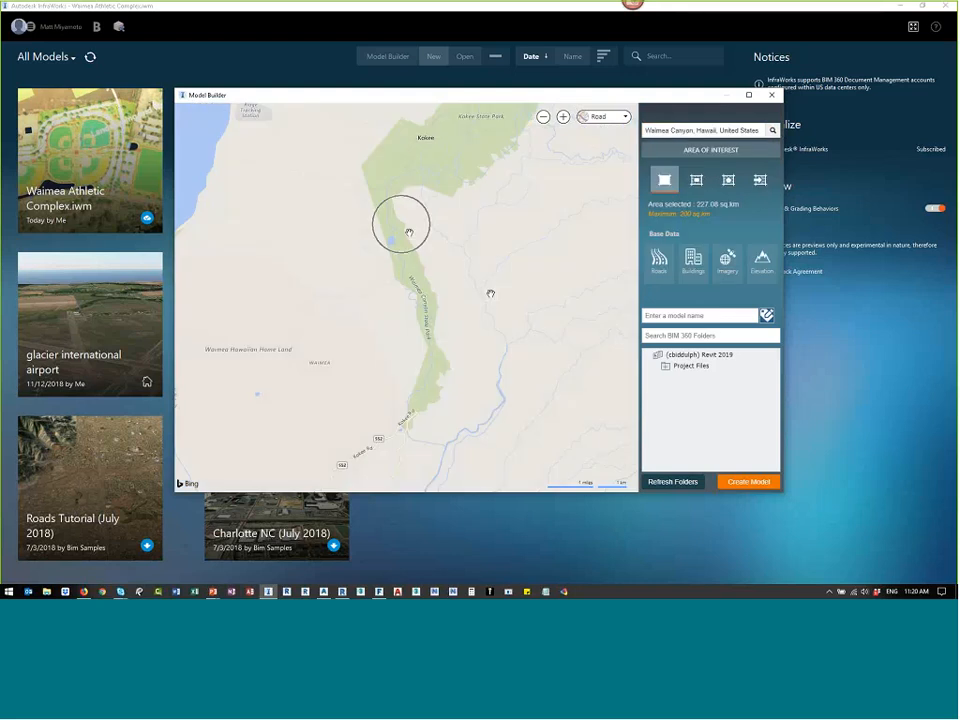
Step: Try to draw a rectangular area of interest of about 24.67 sq km over the coast from Kekaha to Waimea
scroll(409, 234, down, 2)
scroll(384, 332, up, 3)
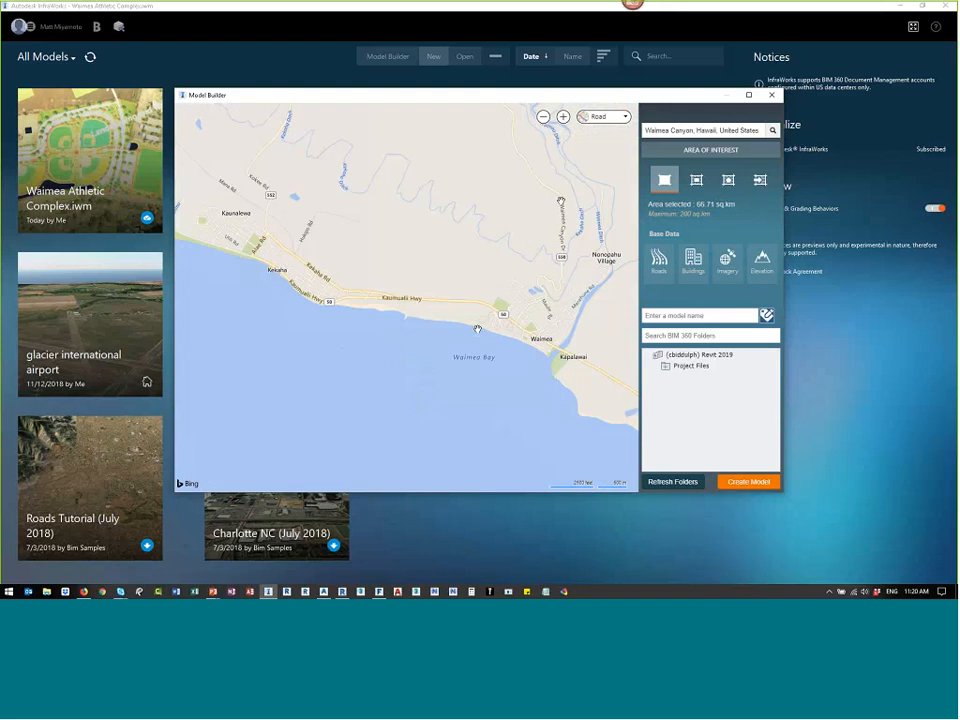
click(424, 280)
scroll(425, 281, down, 2)
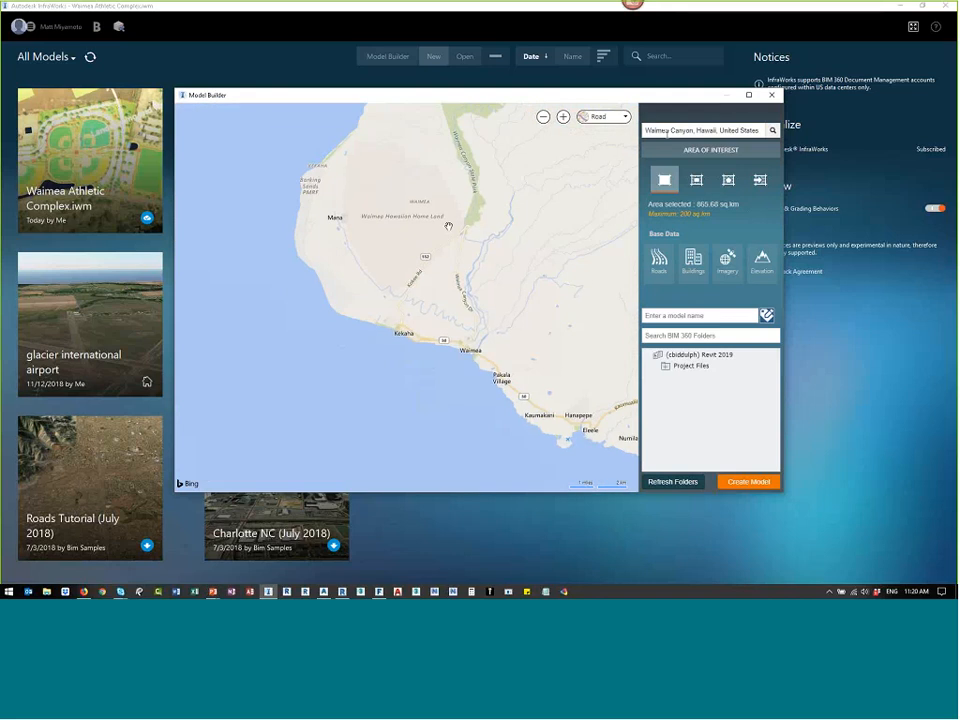
scroll(449, 227, up, 2)
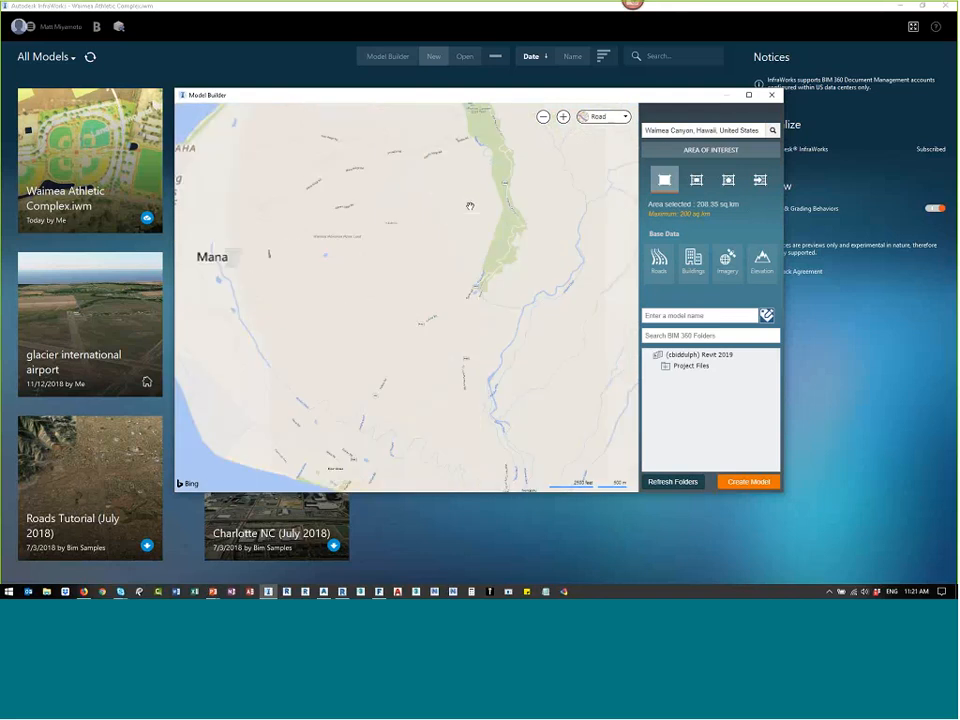
scroll(470, 206, down, 2)
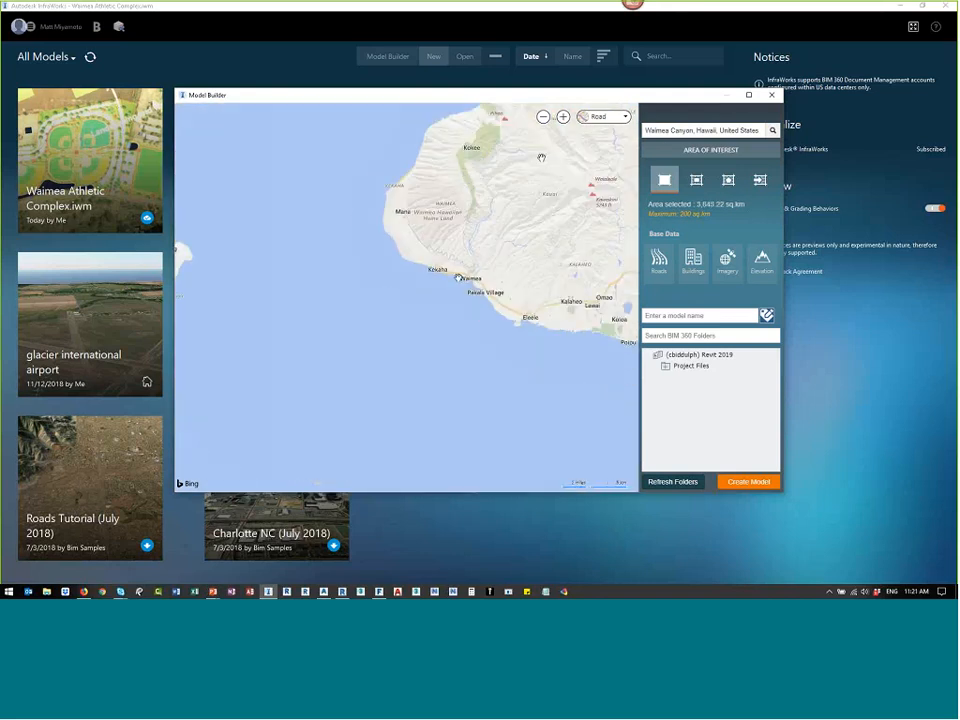
scroll(457, 277, up, 3)
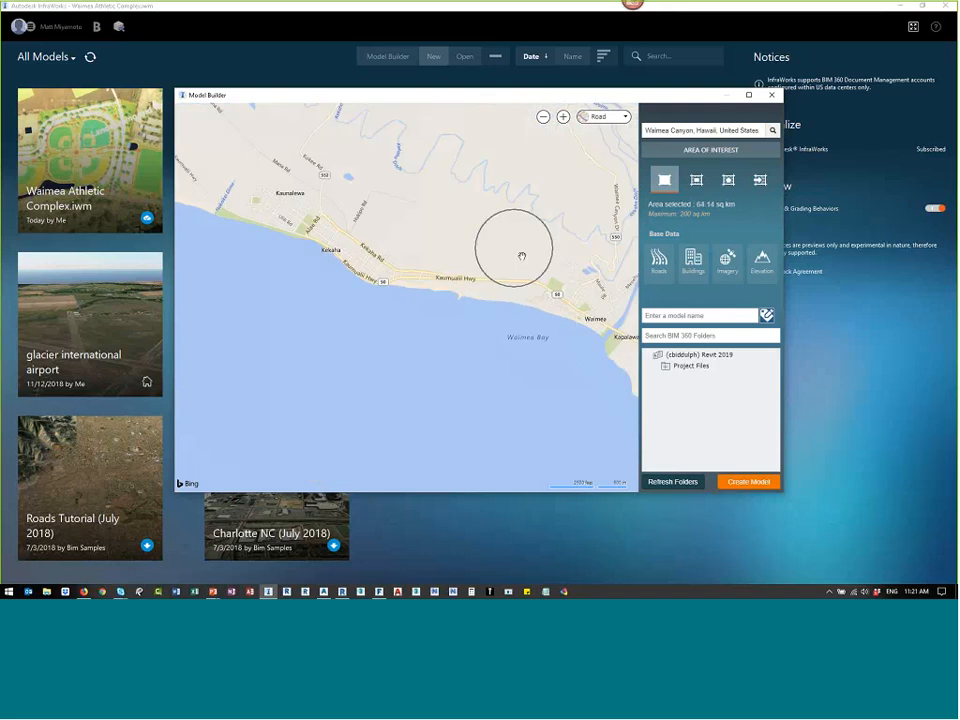
drag(521, 256, 485, 302)
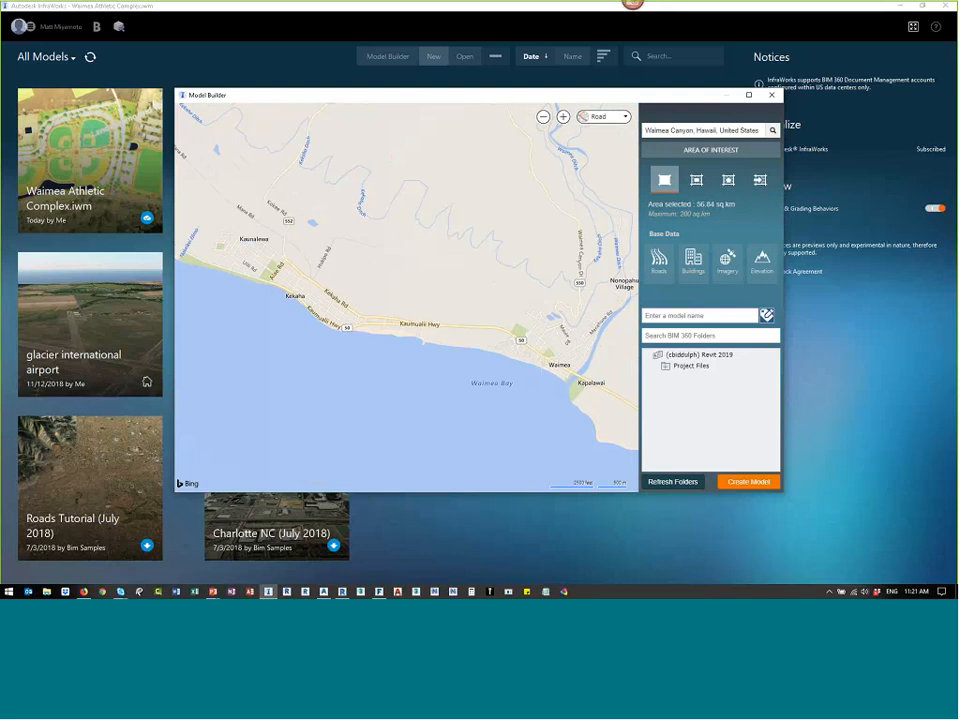
drag(545, 302, 519, 285)
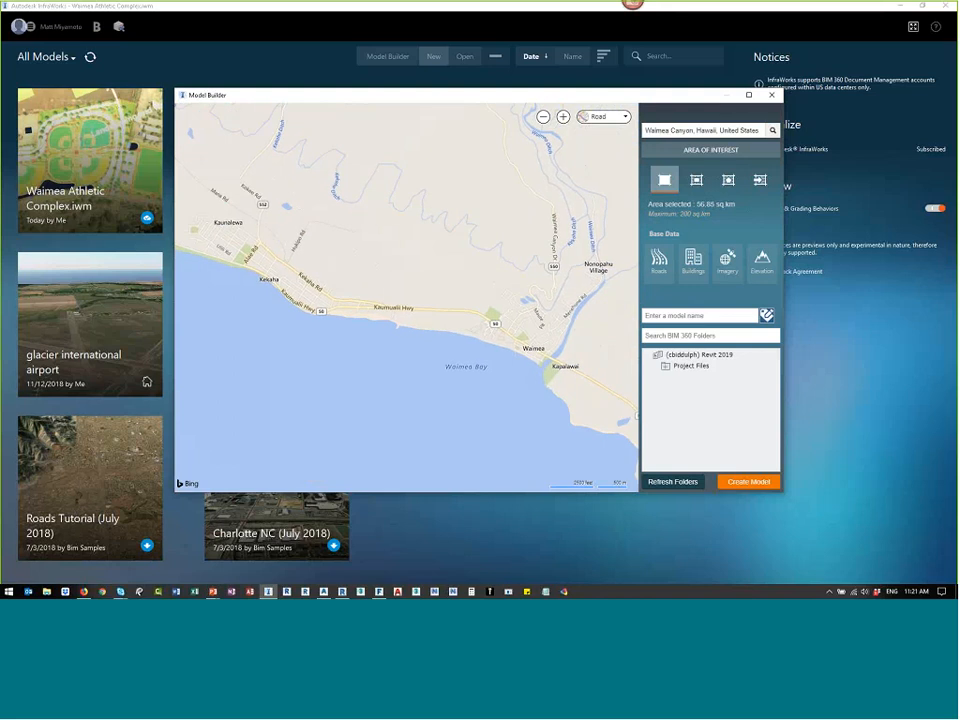
click(665, 188)
click(697, 182)
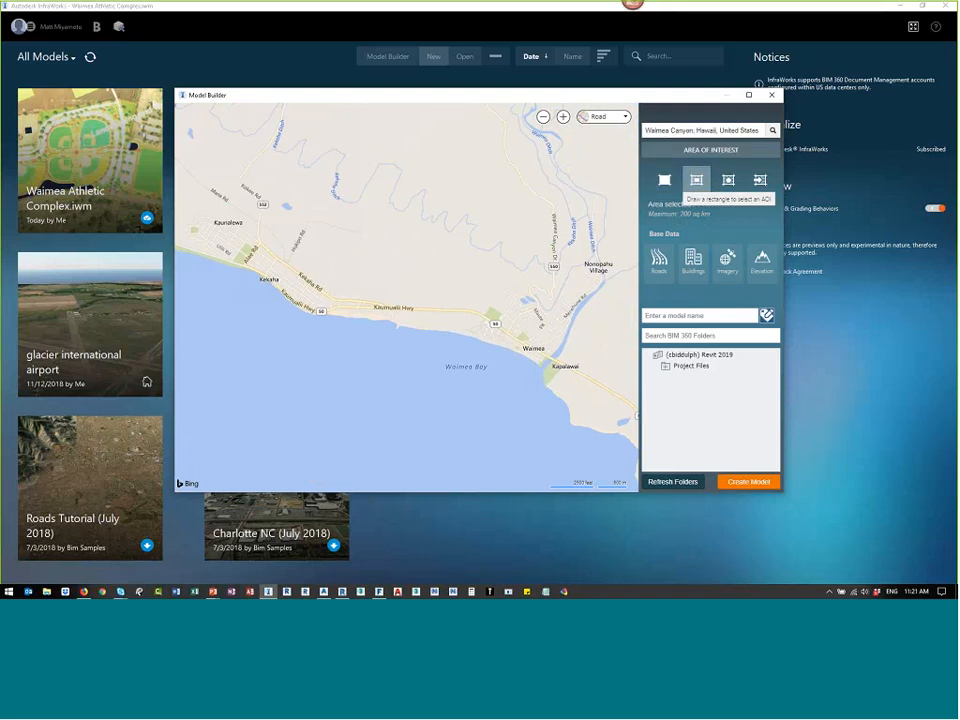
drag(254, 184, 600, 410)
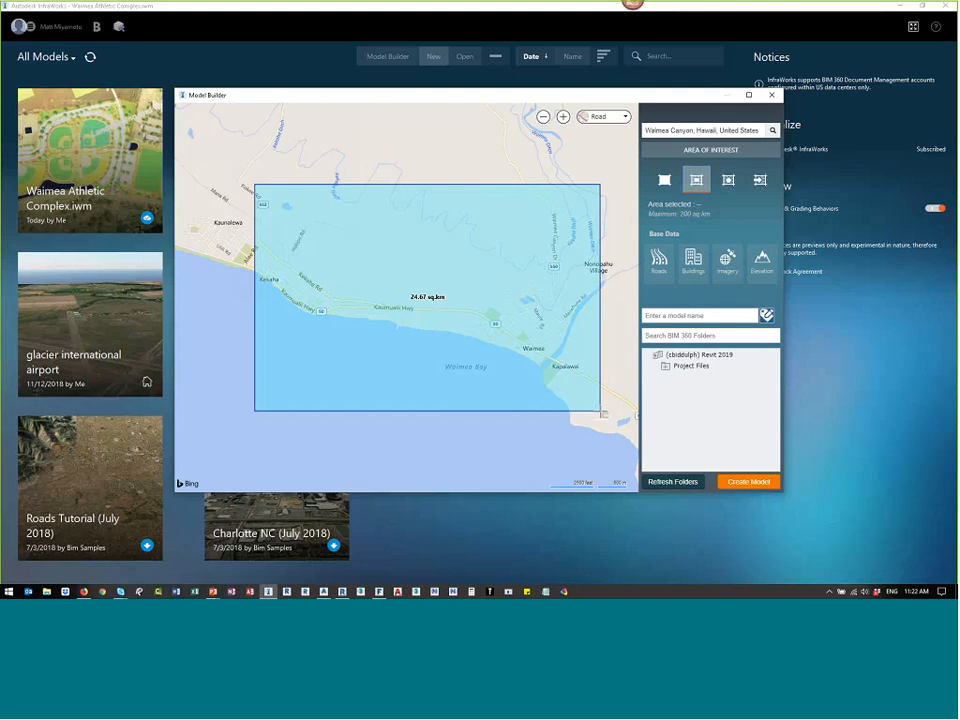
key(Escape)
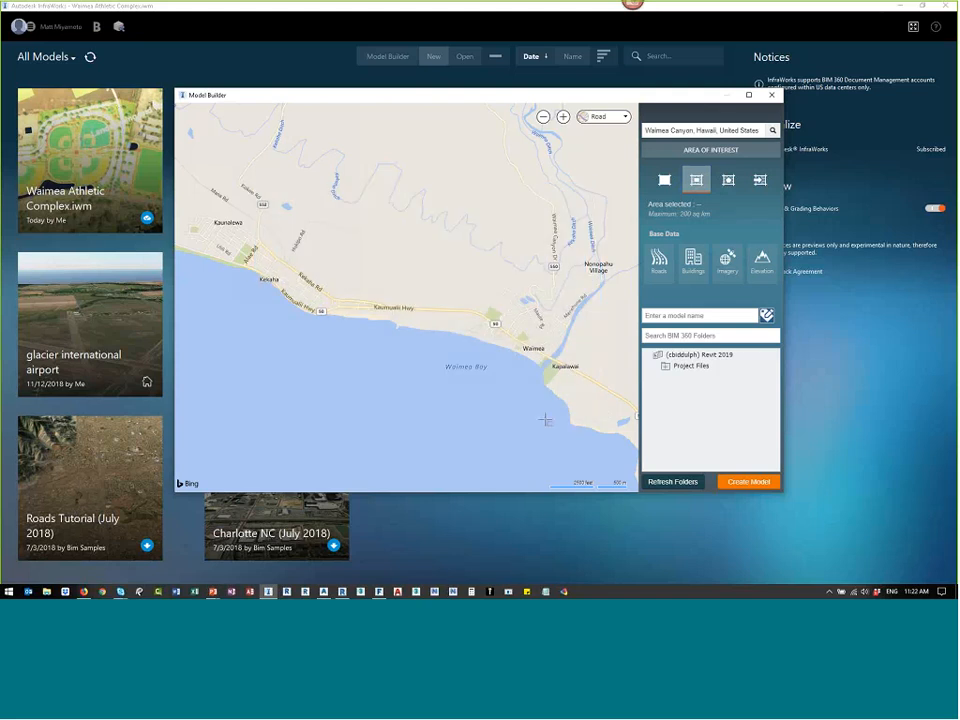
Step: Try to redraw the rectangular area of interest on the wider map of Kauai island
scroll(546, 418, down, 2)
scroll(417, 371, down, 3)
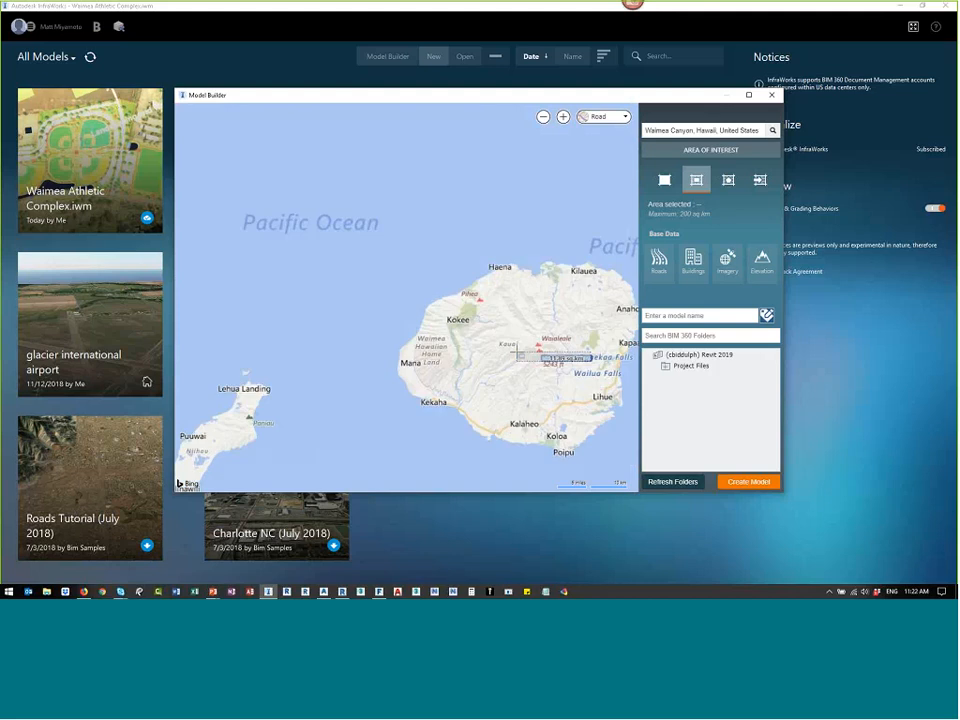
double_click(518, 354)
scroll(513, 334, down, 3)
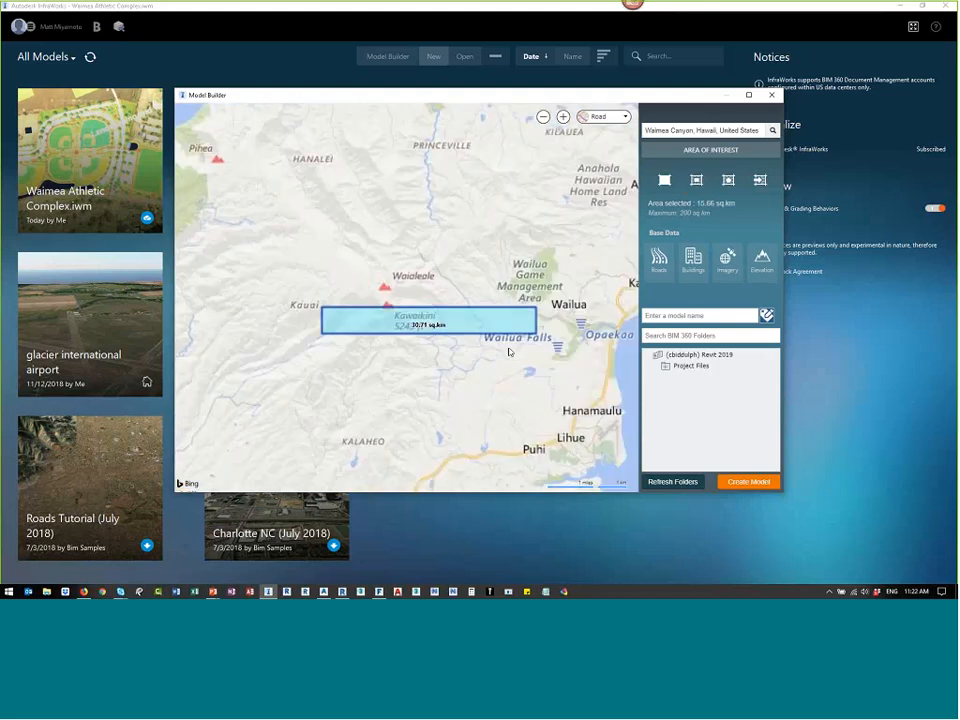
scroll(513, 334, down, 1)
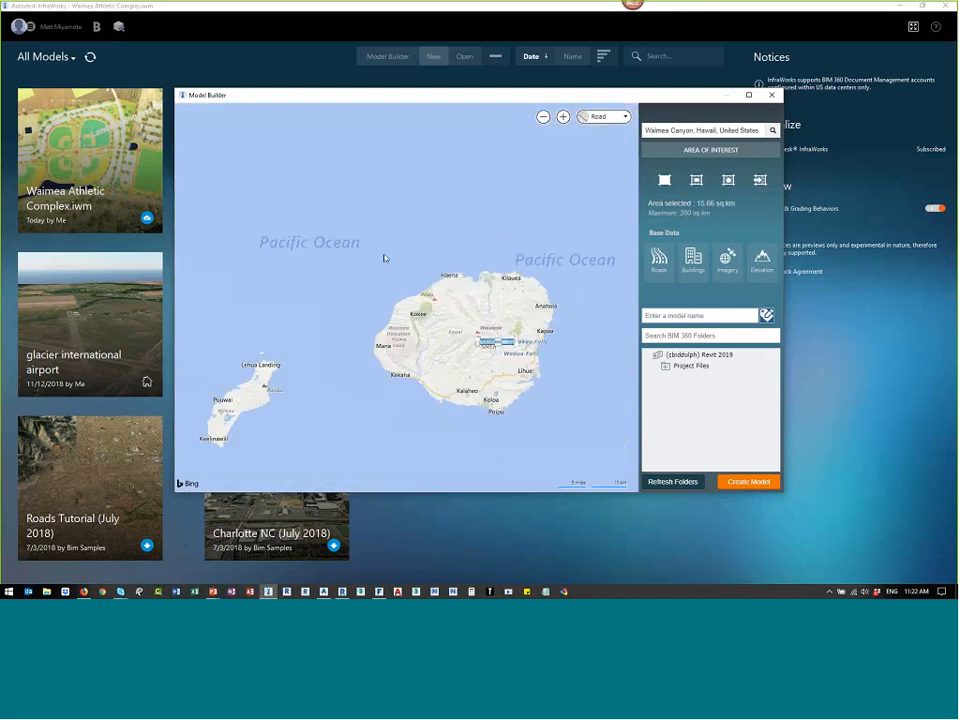
click(697, 181)
double_click(497, 342)
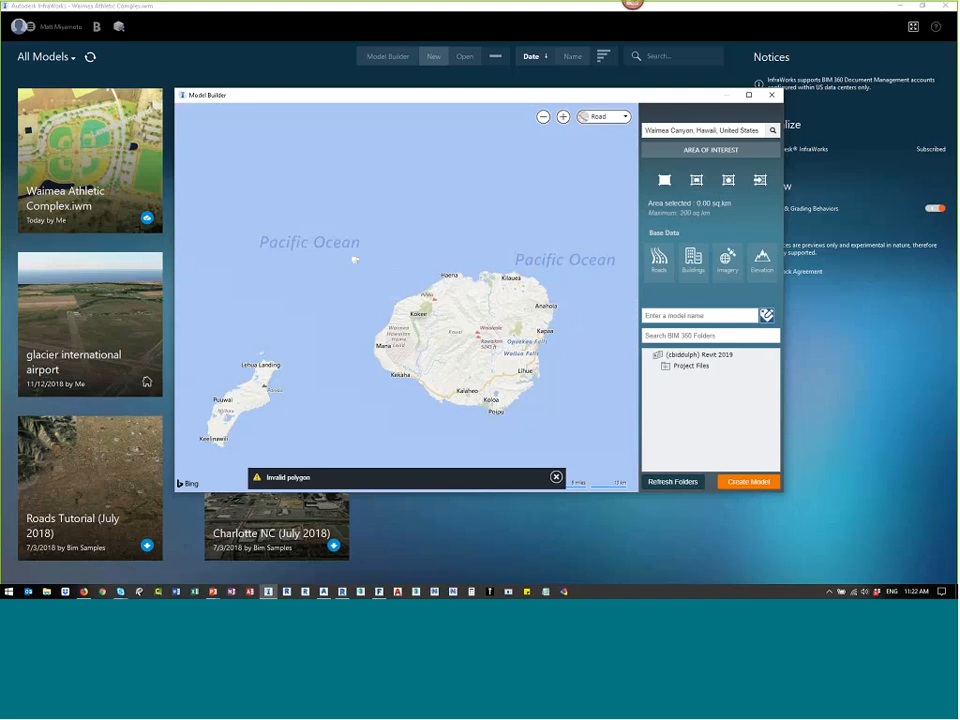
Step: Try again to define a rectangular area of interest around the Waimea Bay coast
scroll(430, 405, up, 3)
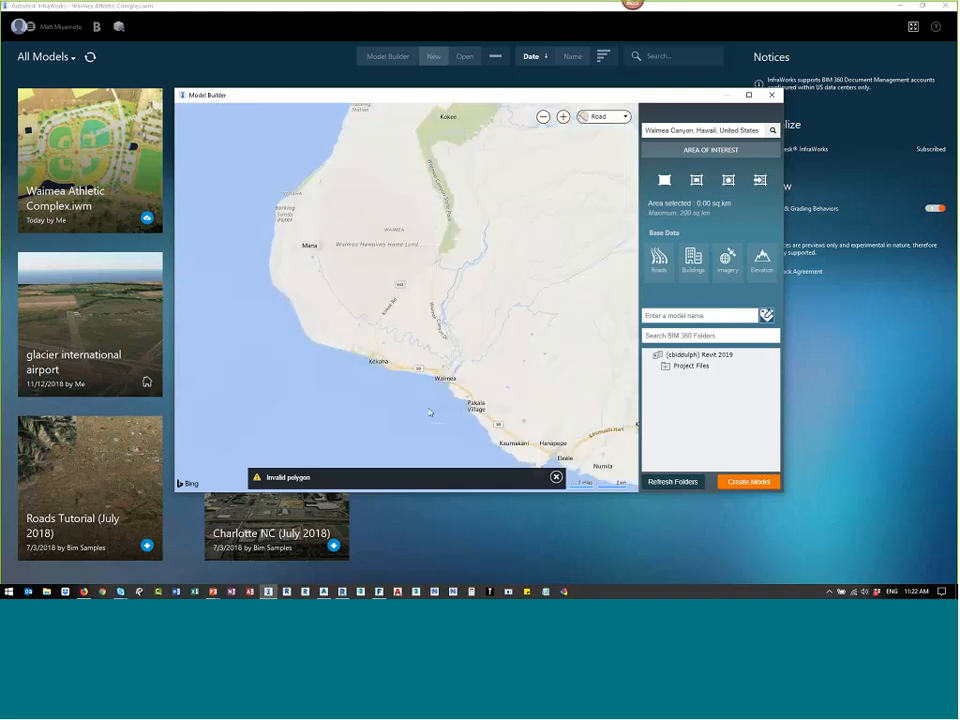
scroll(430, 411, up, 5)
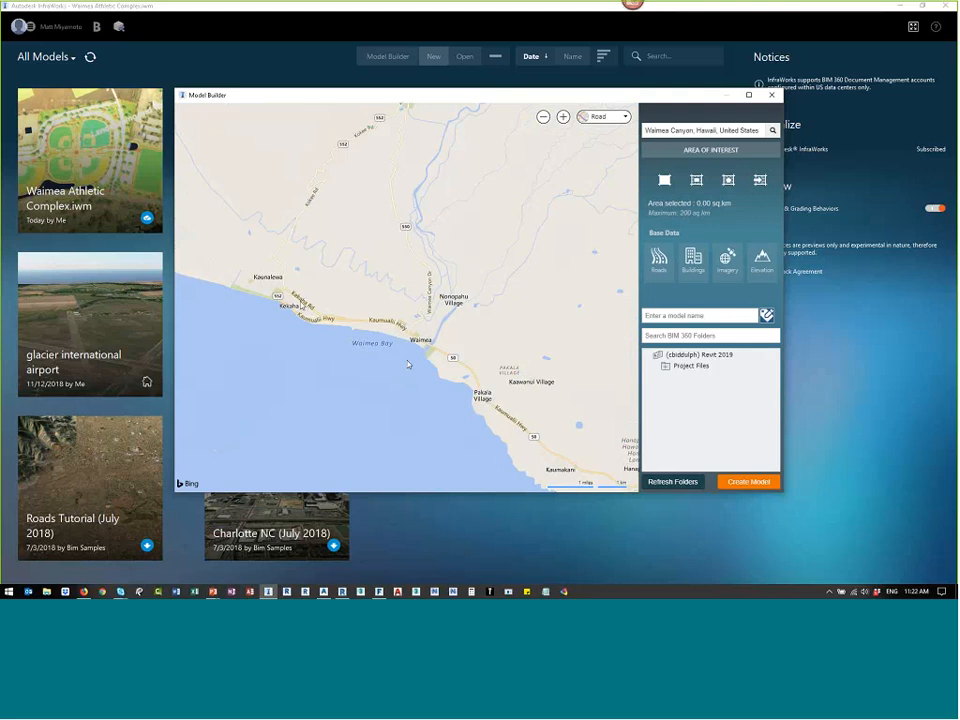
click(366, 323)
scroll(352, 340, up, 1)
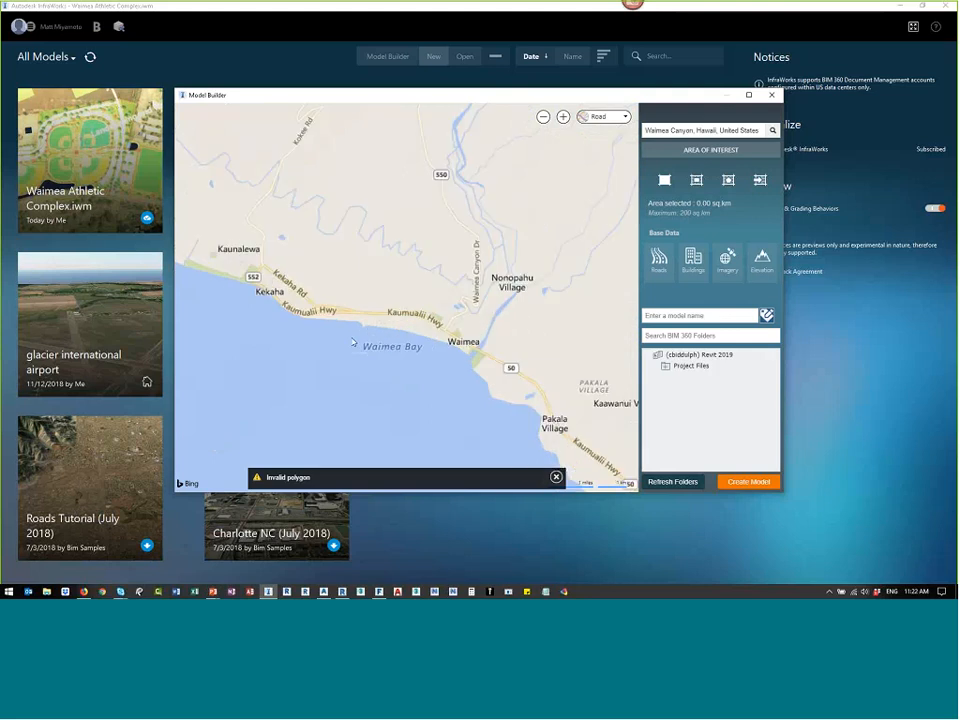
scroll(354, 340, up, 2)
scroll(356, 339, down, 2)
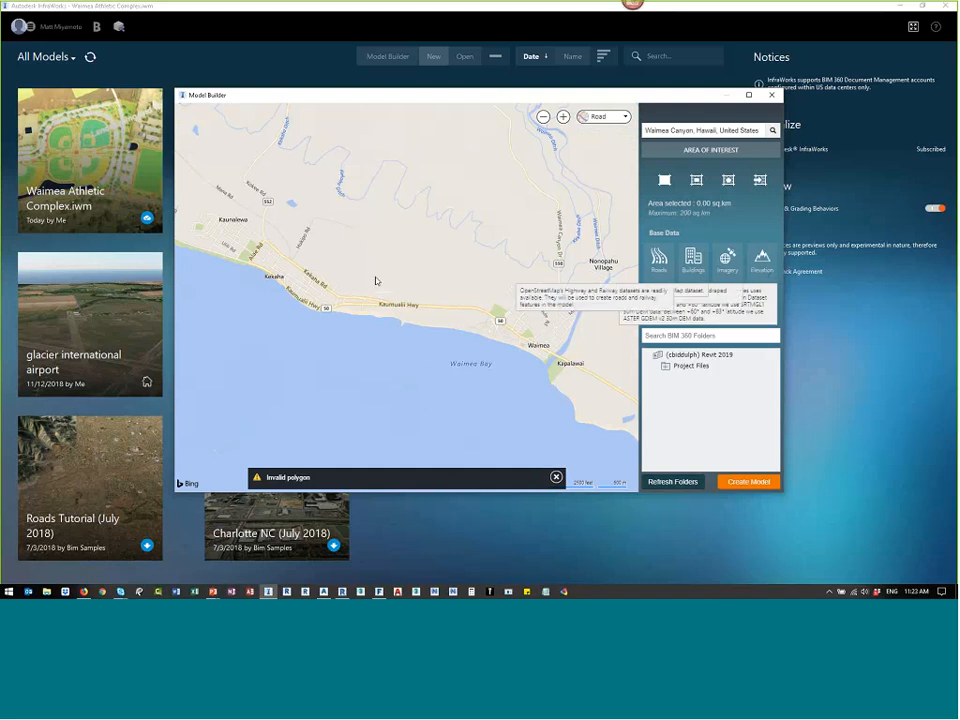
click(697, 180)
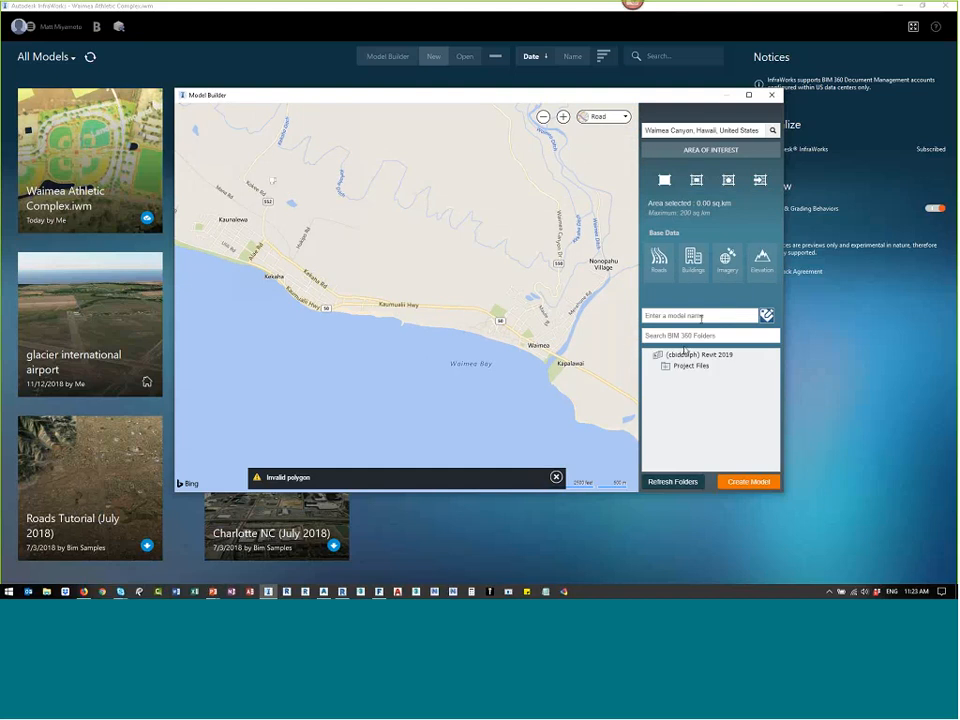
Step: Choose the INFRAWORKS Model Builder folder under Project Files as the storage location, and close Model Builder without creating a model
click(684, 349)
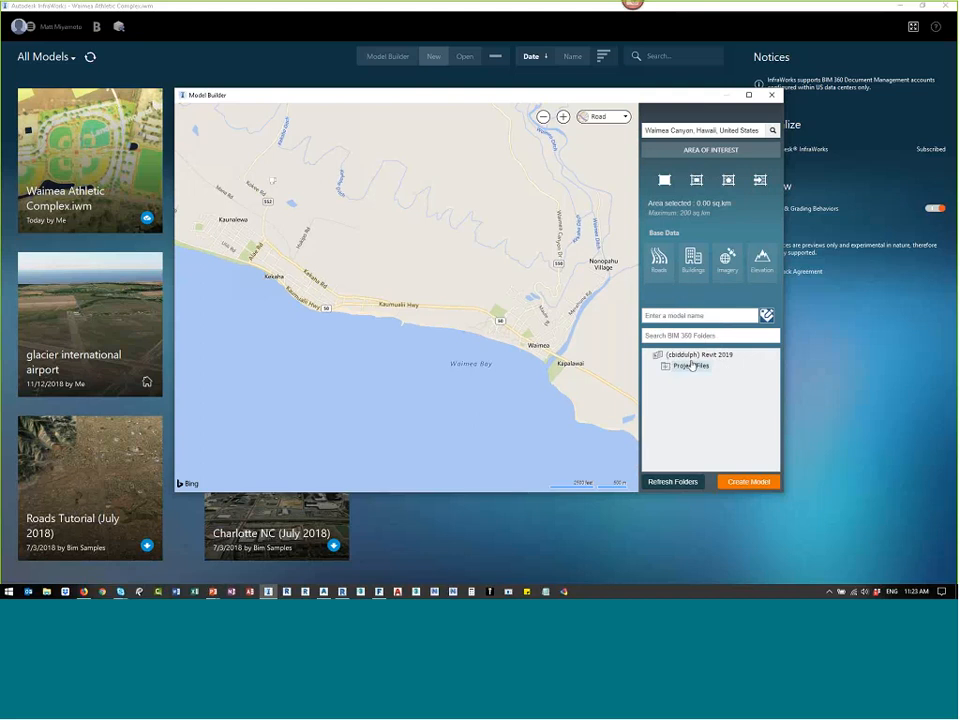
click(716, 336)
click(668, 367)
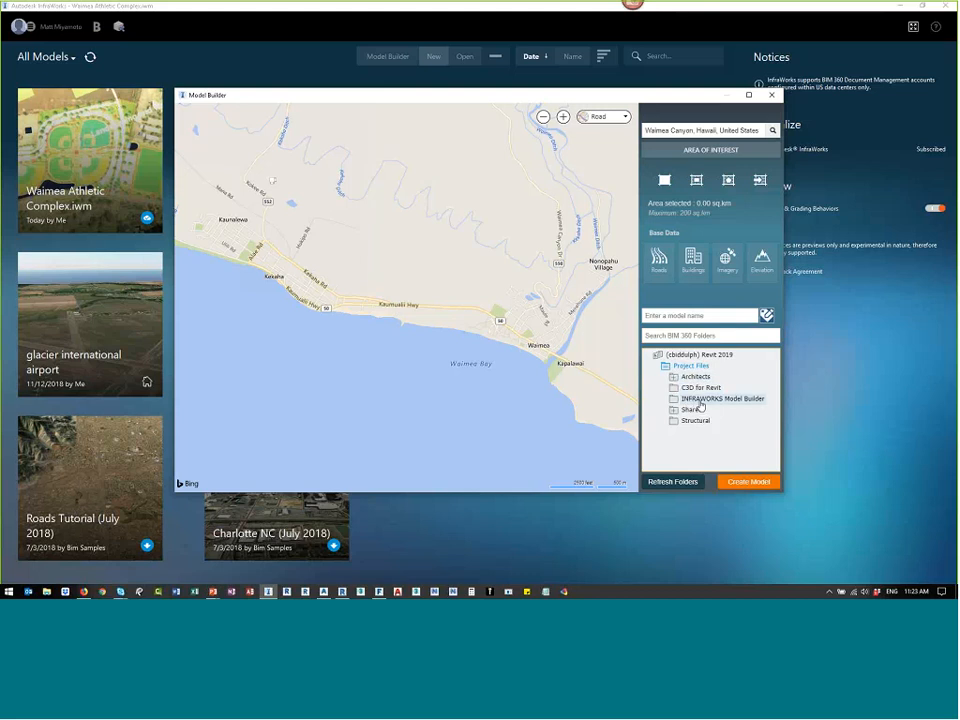
click(703, 403)
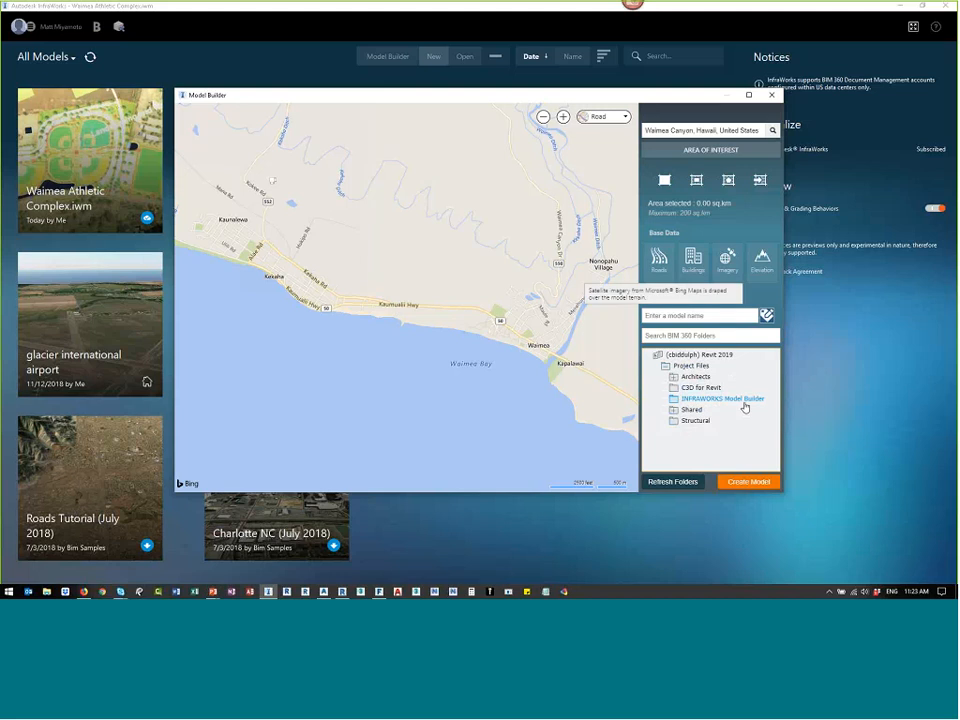
click(692, 398)
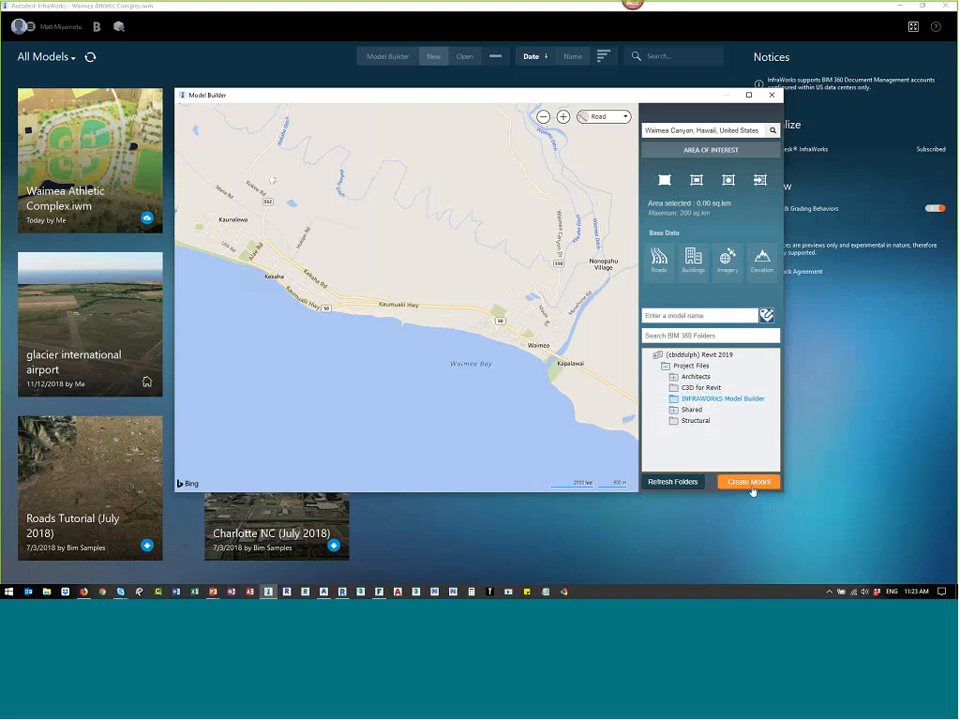
click(773, 96)
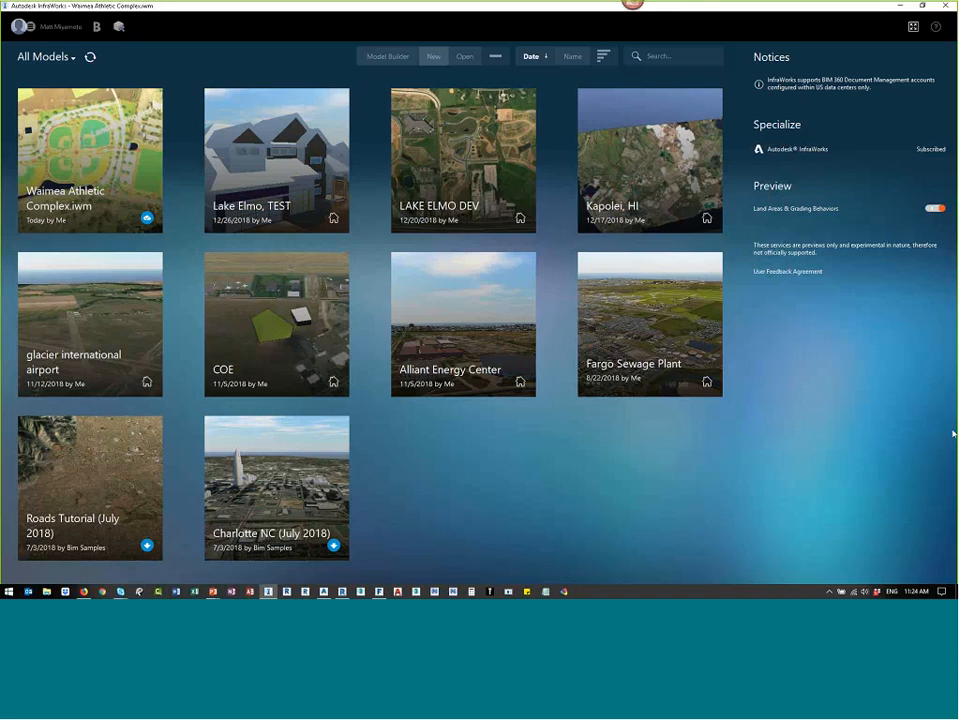
Step: Open the existing Waimea Athletic Complex model and bring its whole terrain into view
mouse_move(105, 161)
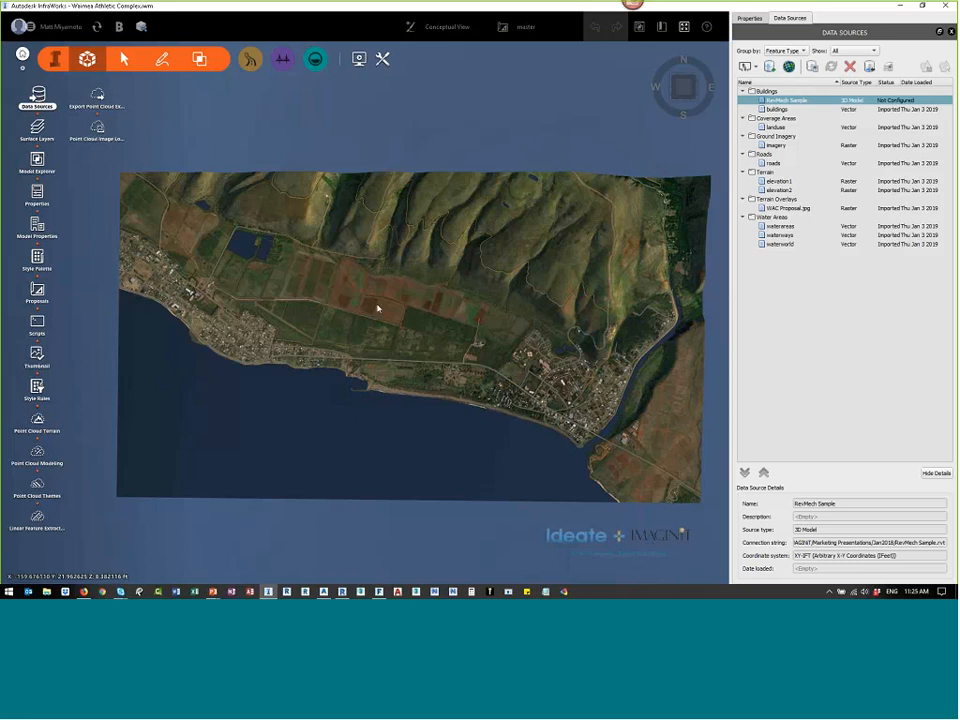
scroll(437, 330, down, 1)
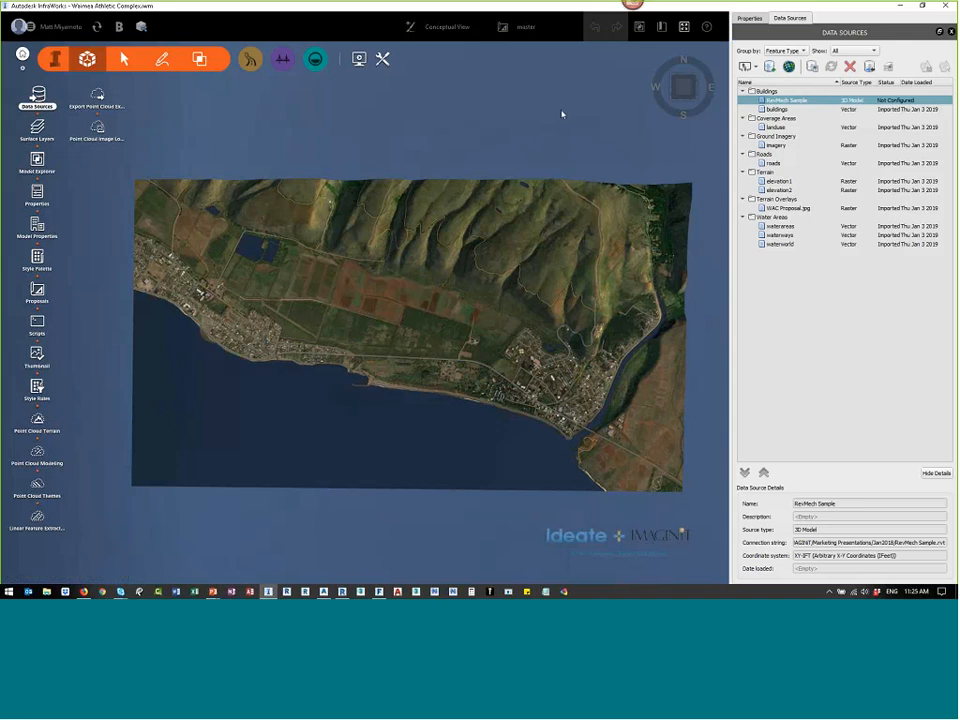
Step: Examine the Waimea terrain in 3D perspective, from the overall coastline down to the town's buildings and roads near the river mouth
click(525, 32)
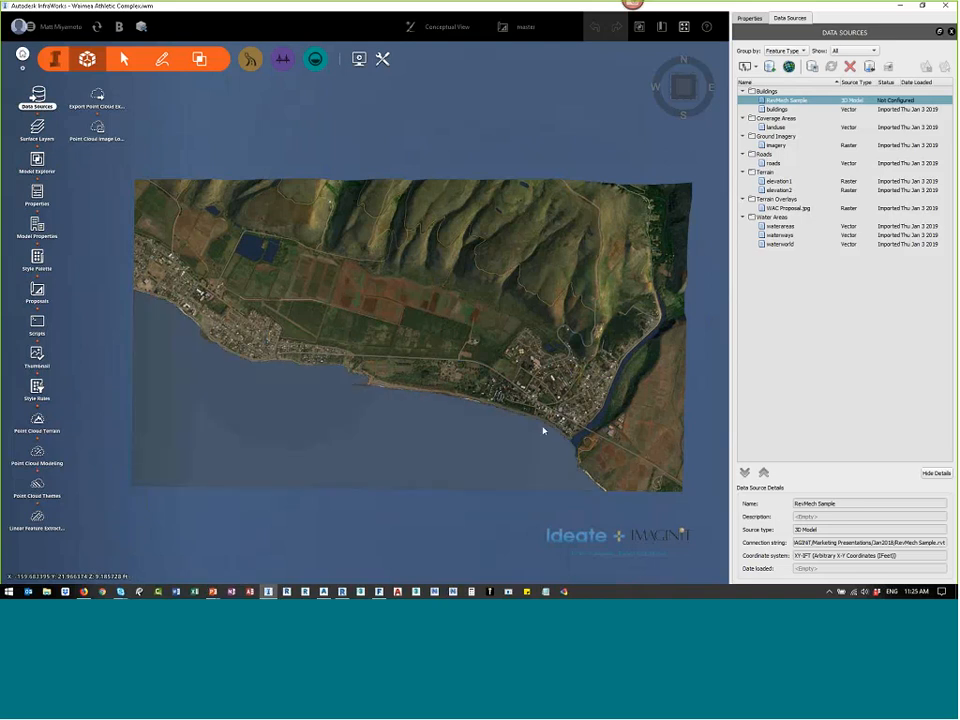
scroll(510, 403, up, 3)
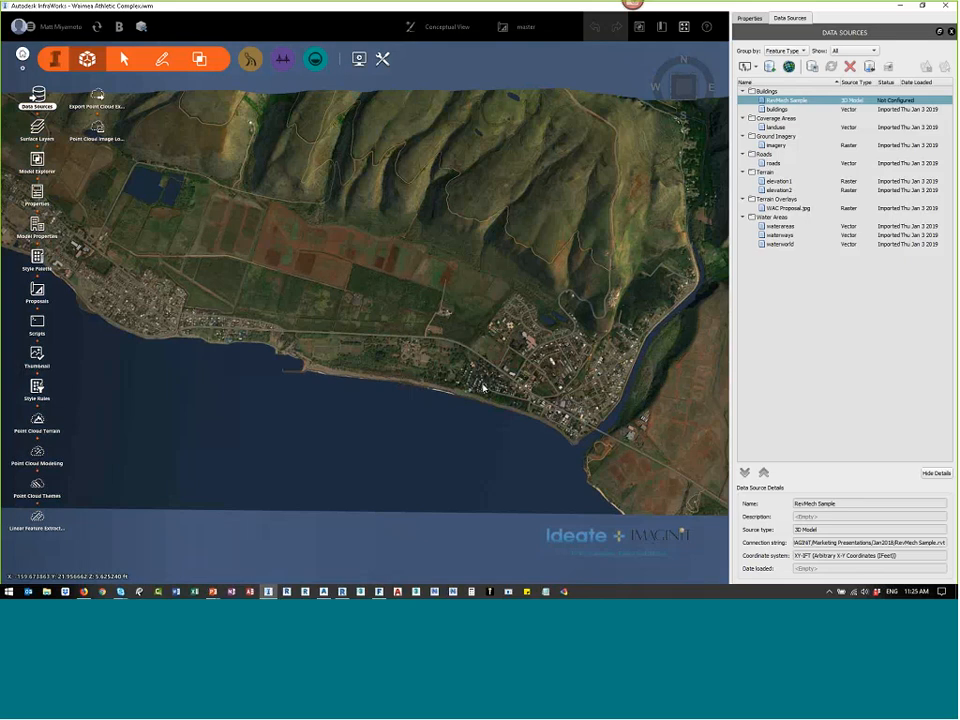
shift+middle_drag(476, 326, 500, 309)
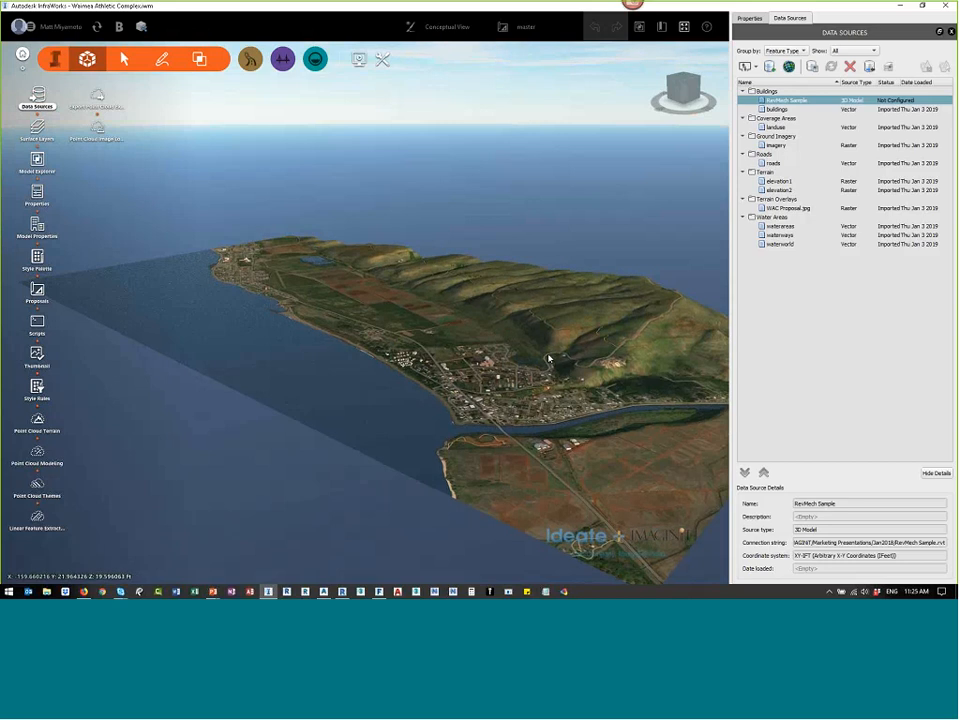
right_drag(548, 358, 432, 348)
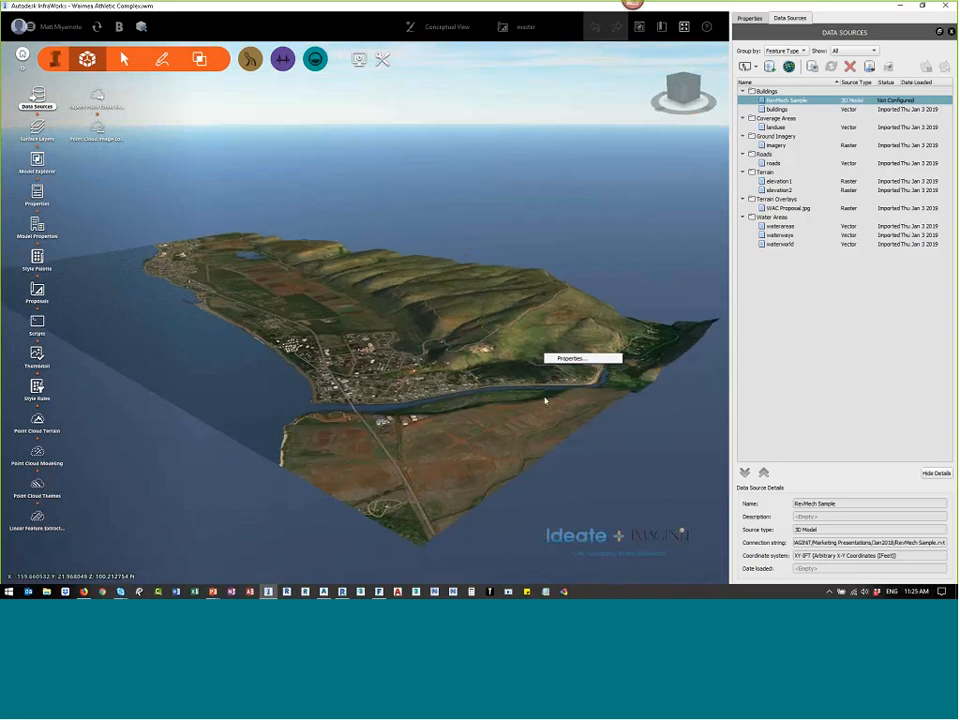
click(446, 396)
scroll(446, 396, up, 5)
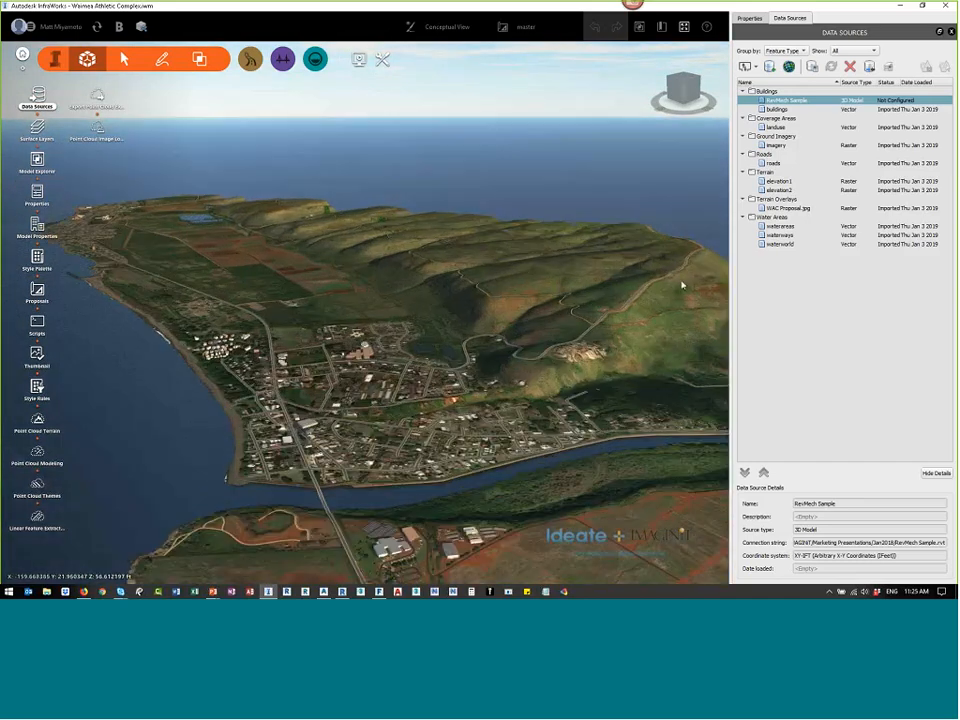
key(ctrl)
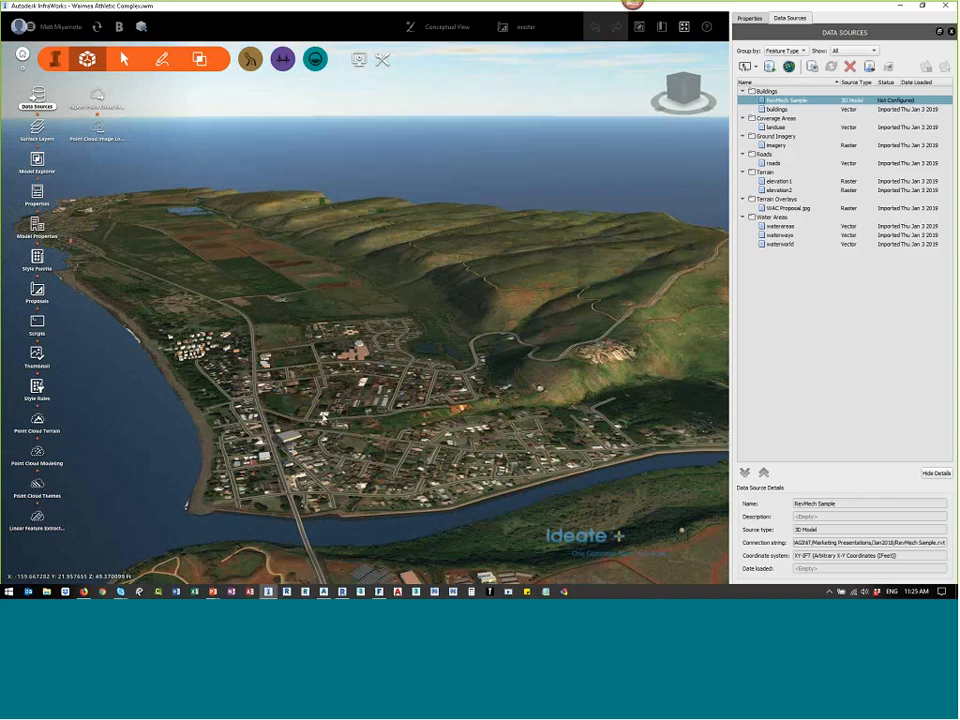
scroll(326, 413, up, 2)
scroll(337, 559, up, 1)
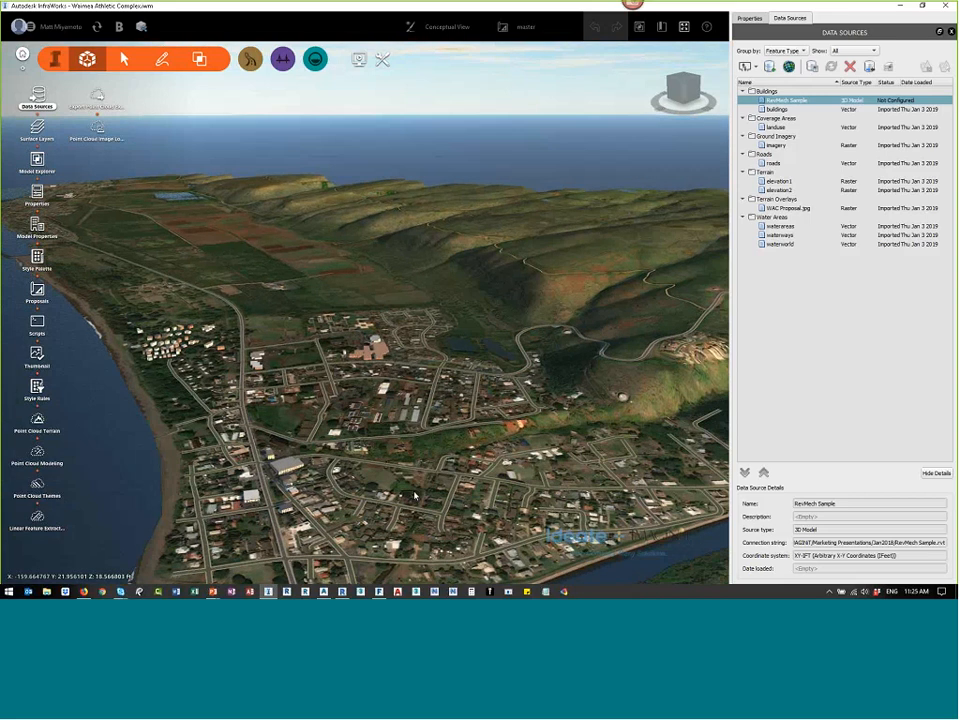
drag(415, 495, 277, 343)
scroll(283, 405, up, 3)
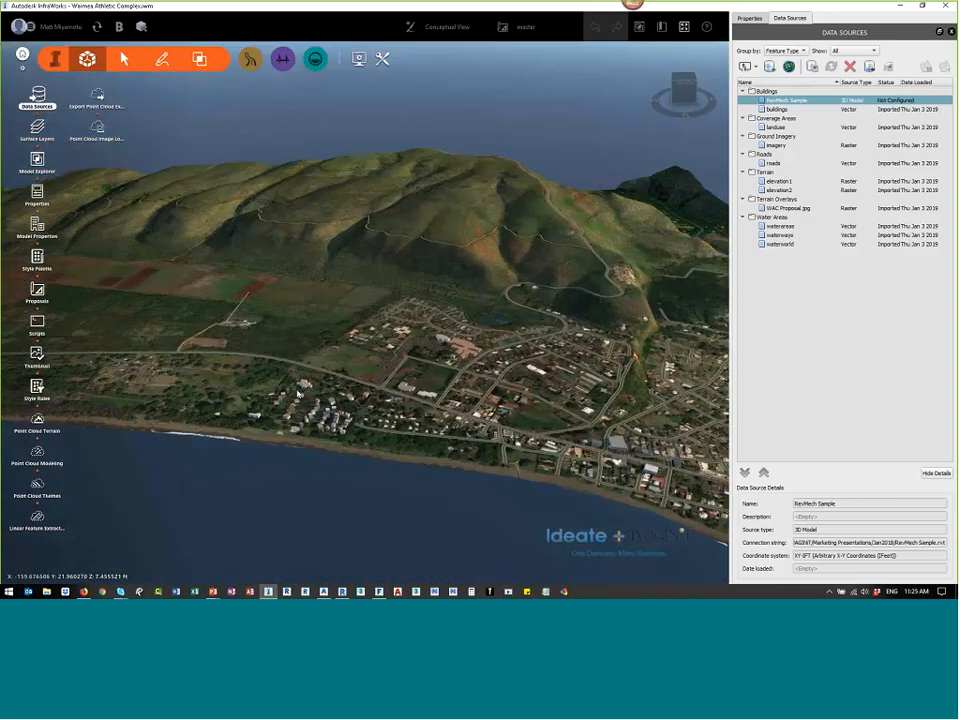
Step: Examine the undeveloped land beside the school grounds along the coastal highway, from above and at an oblique angle
scroll(283, 405, up, 4)
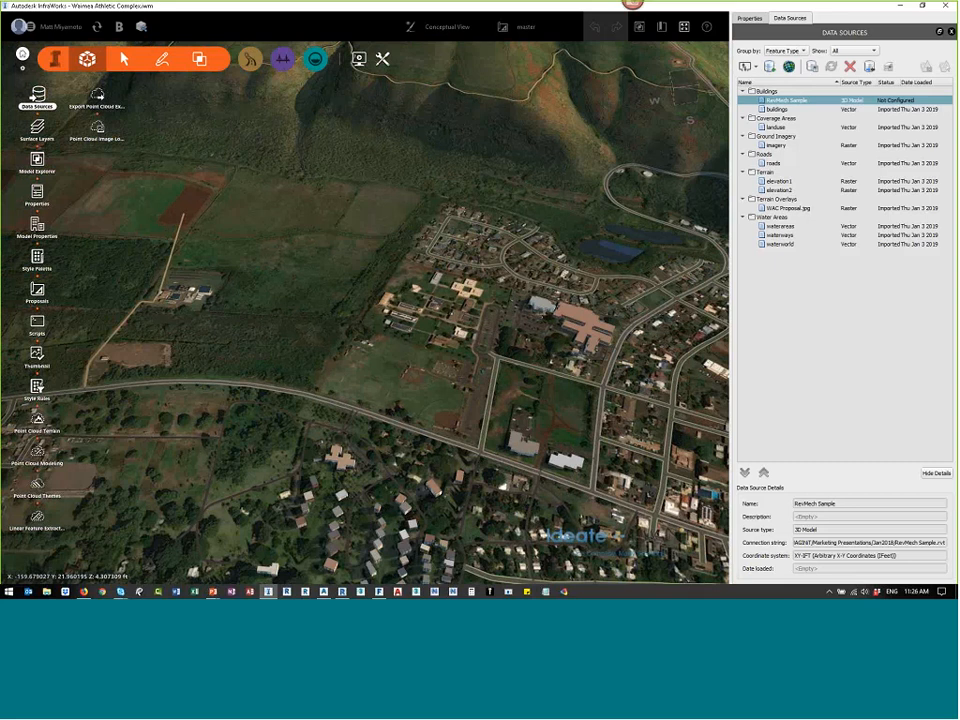
scroll(226, 346, up, 3)
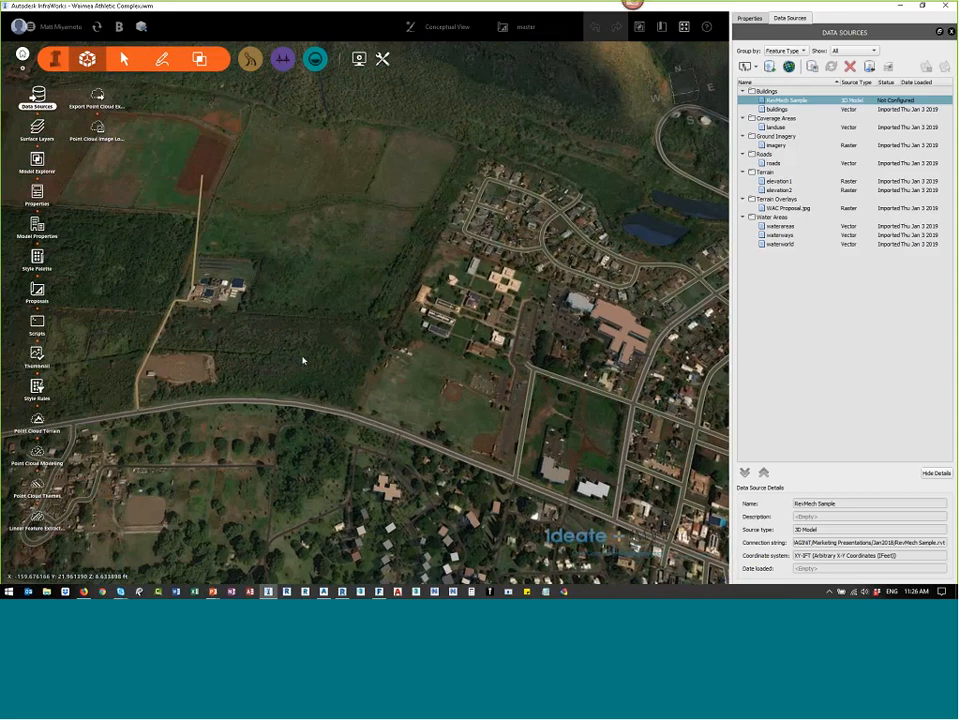
right_click(303, 360)
click(291, 379)
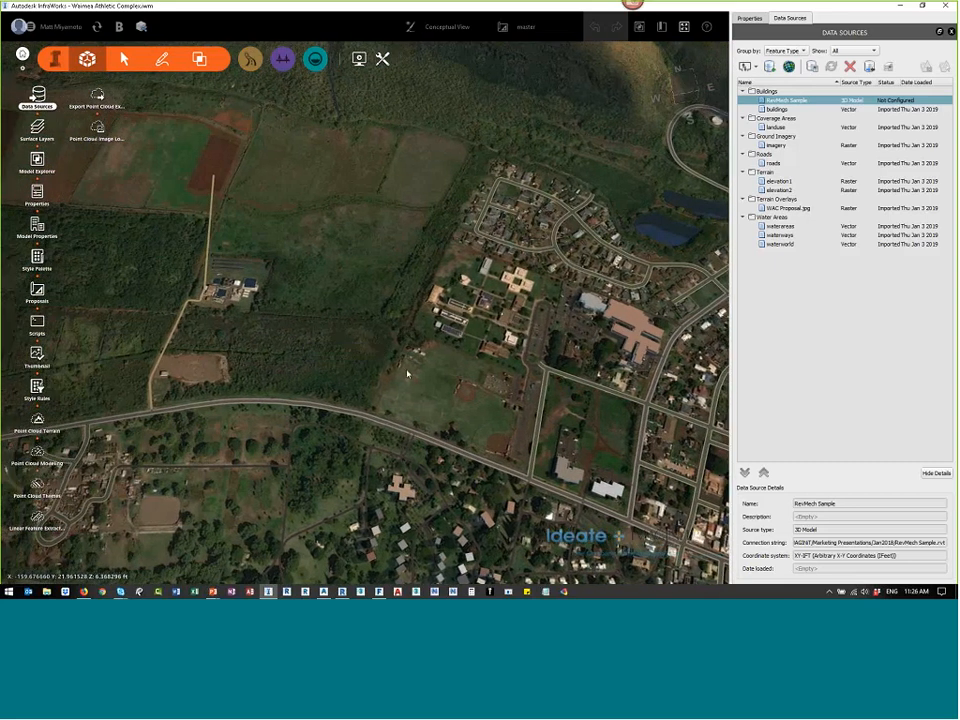
drag(407, 373, 311, 230)
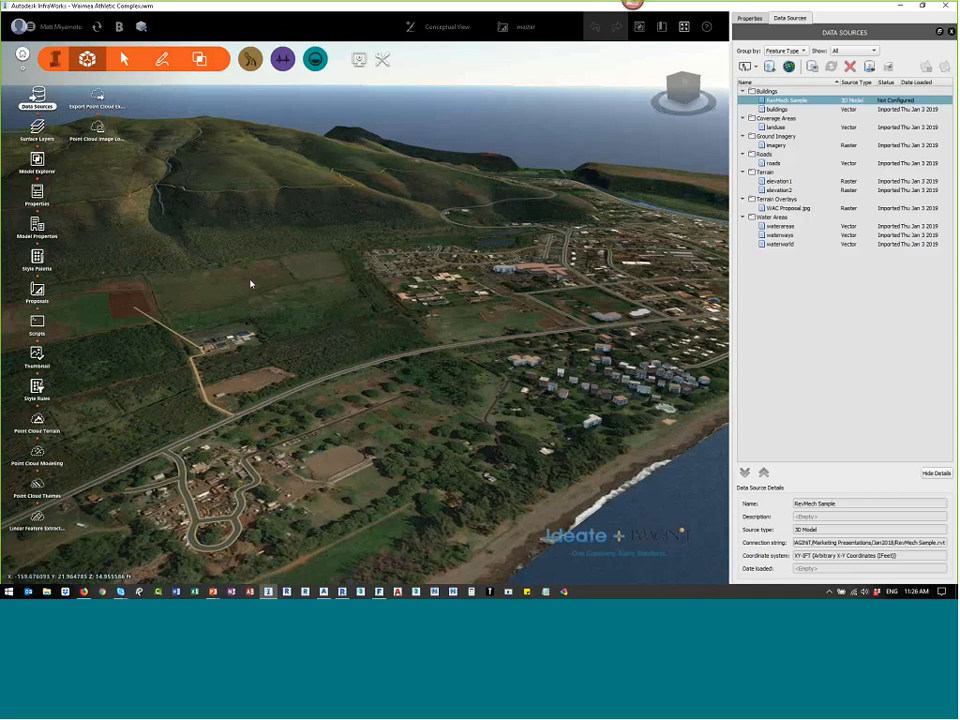
scroll(530, 403, up, 2)
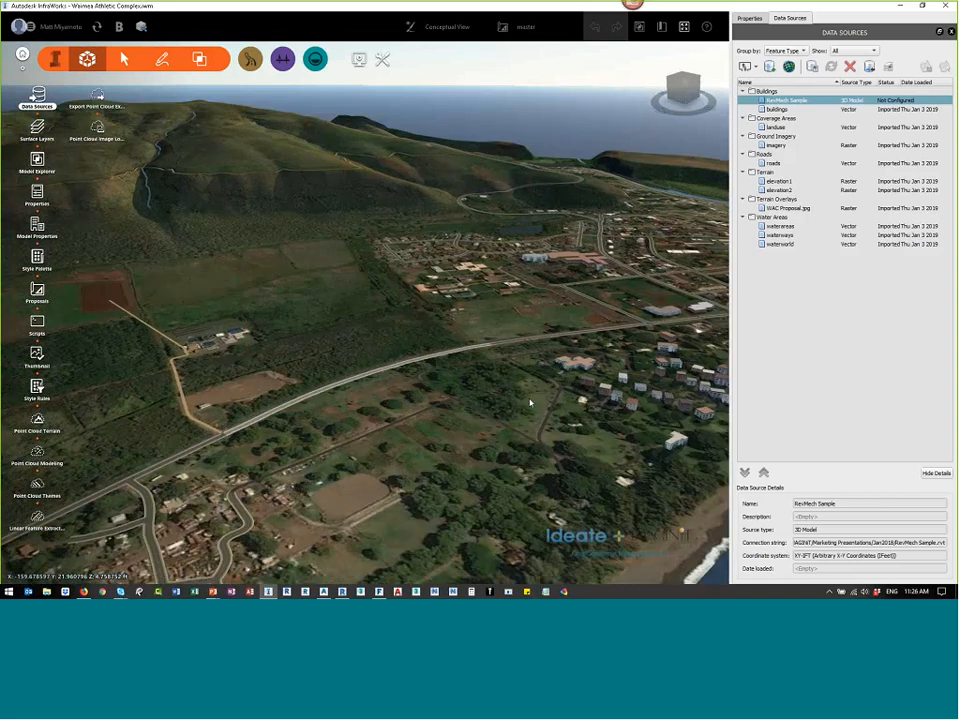
scroll(530, 403, up, 2)
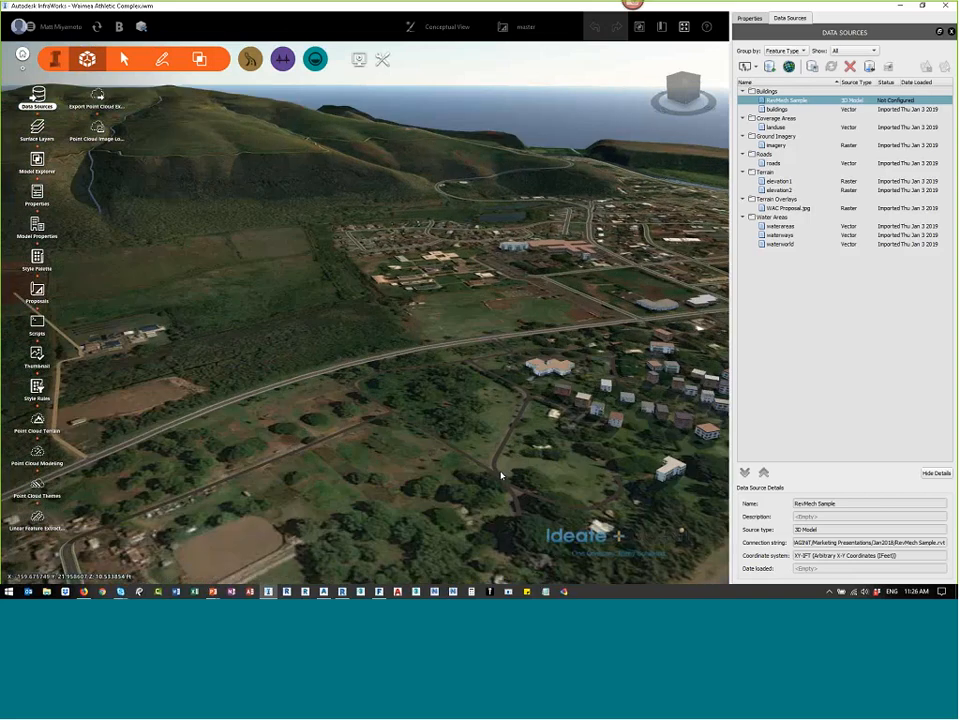
middle_drag(502, 476, 476, 261)
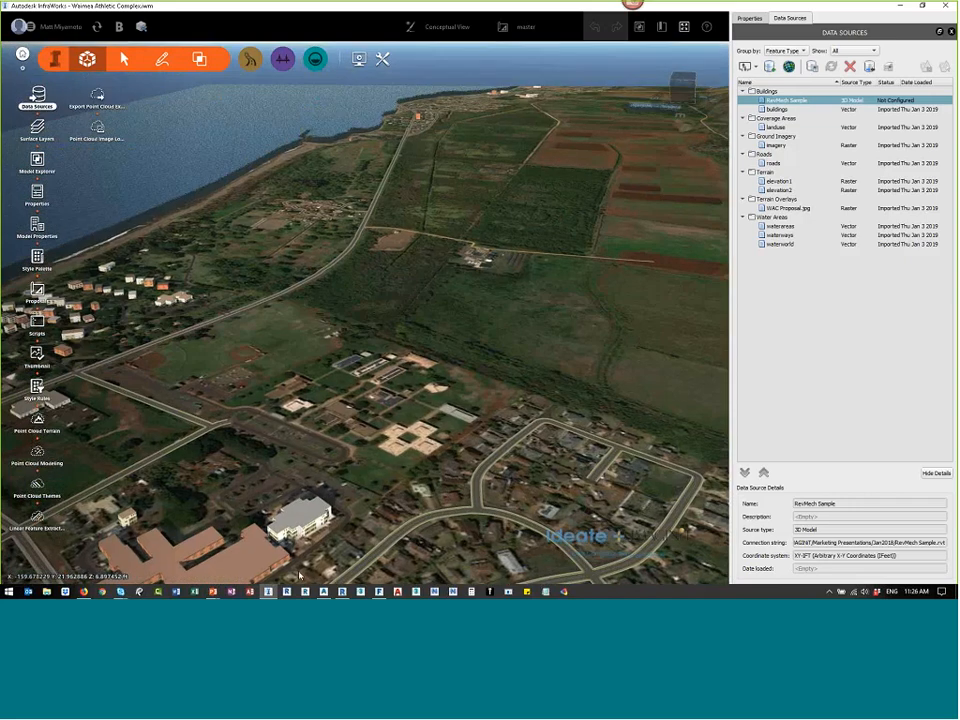
Step: Inspect the two water reservoirs beside the farm fields up close, from a low angle and from above
middle_drag(299, 575, 346, 408)
drag(346, 408, 224, 293)
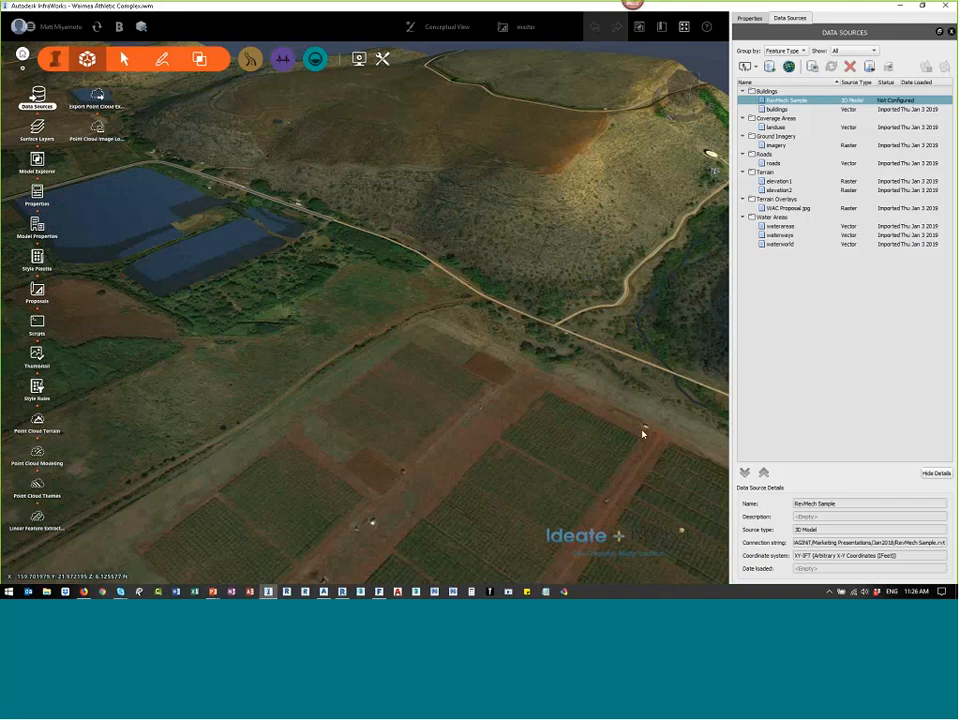
middle_drag(105, 283, 414, 379)
scroll(419, 367, up, 3)
scroll(414, 372, up, 2)
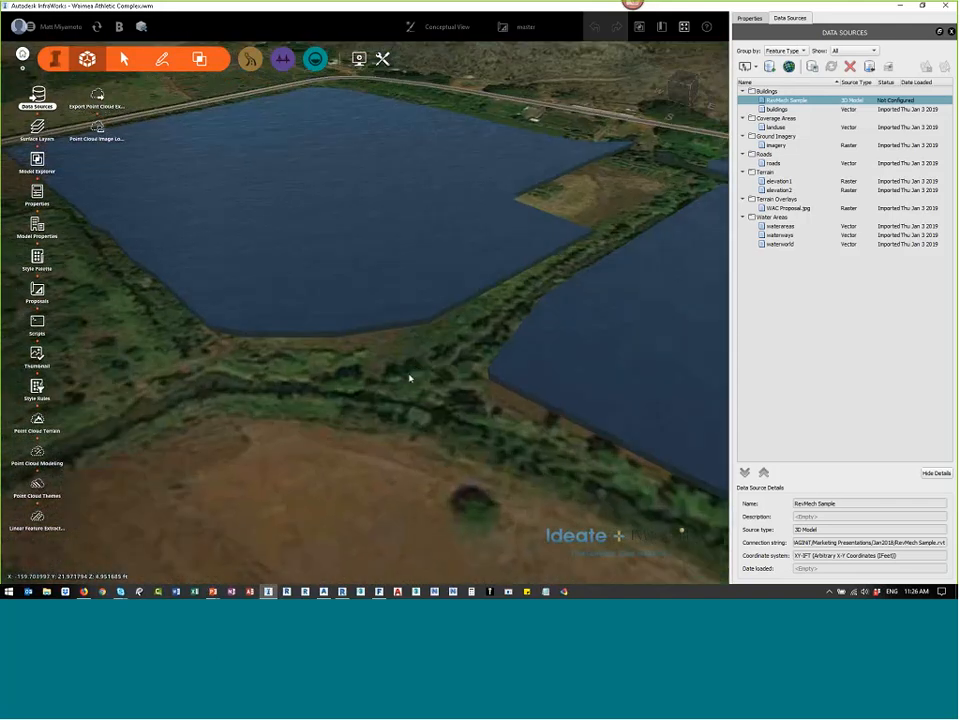
drag(409, 378, 411, 369)
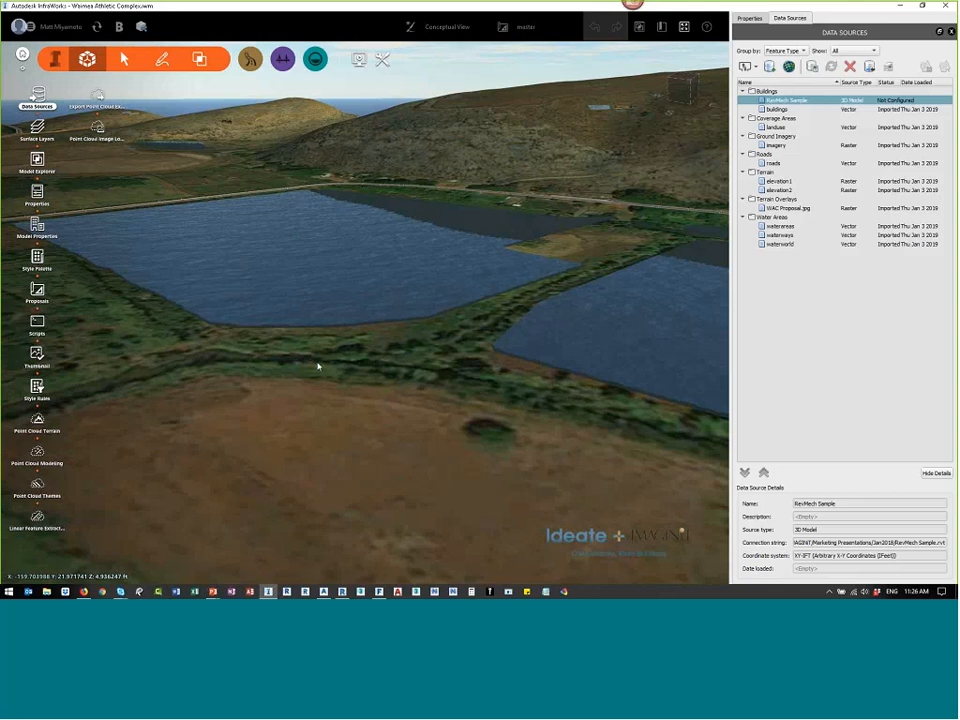
drag(318, 366, 407, 351)
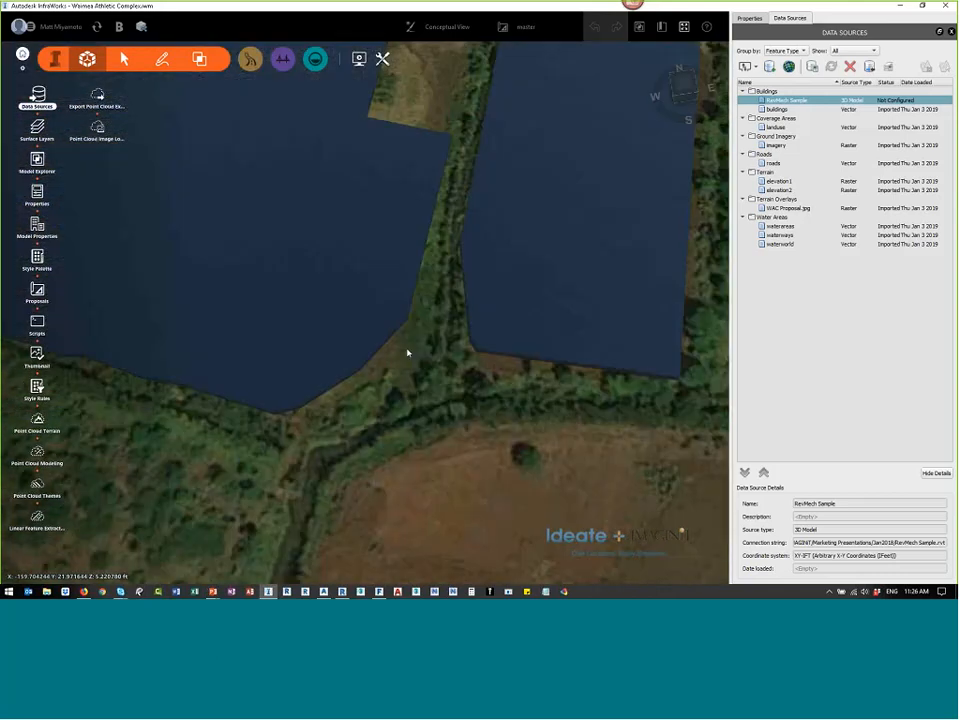
scroll(407, 351, down, 5)
scroll(424, 344, down, 3)
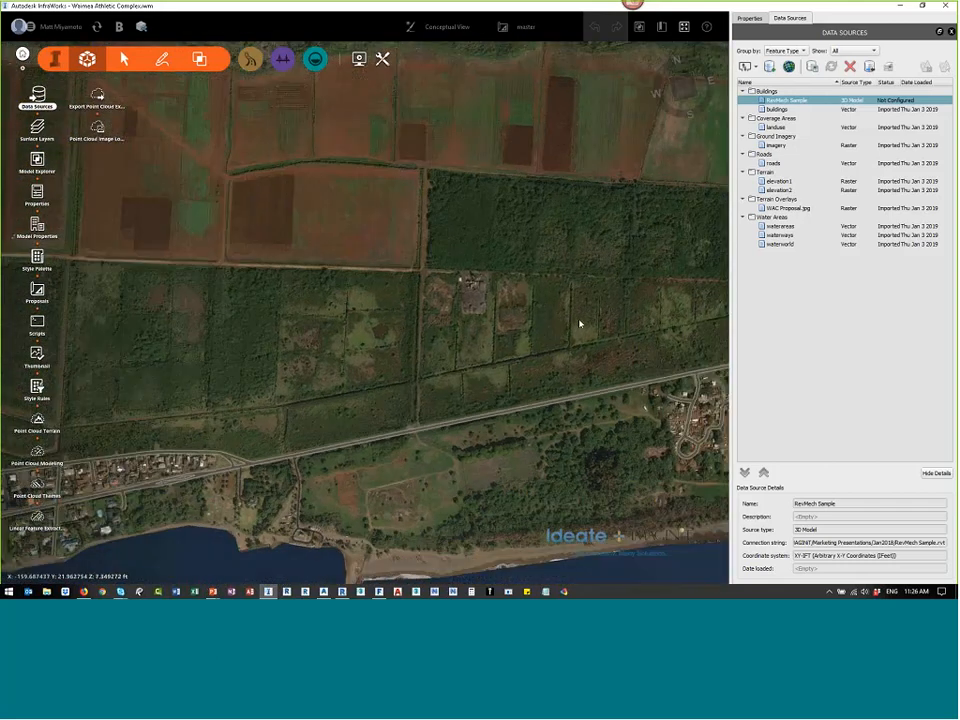
Step: Return to the undeveloped land beside the school and view it obliquely from the ocean side with the hills behind
right_drag(580, 323, 387, 344)
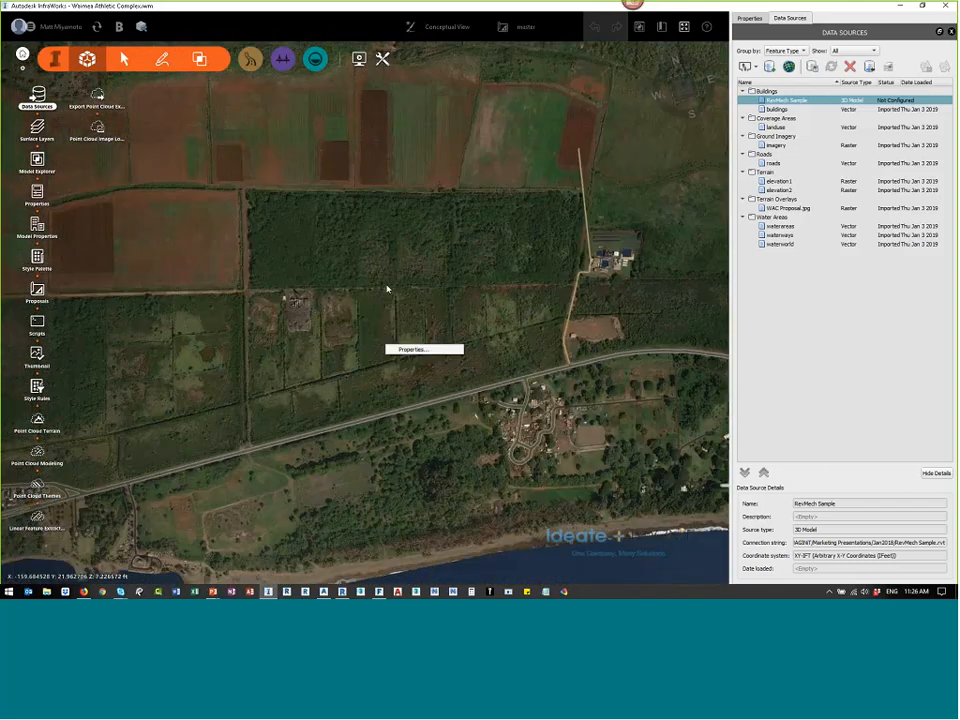
right_drag(664, 291, 486, 290)
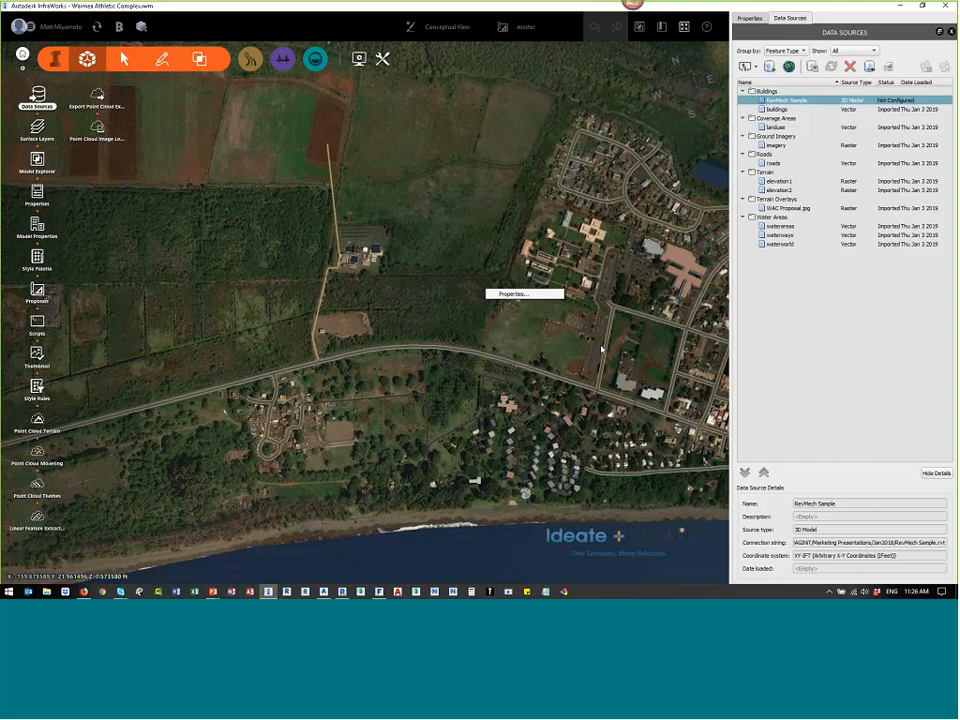
scroll(586, 347, up, 2)
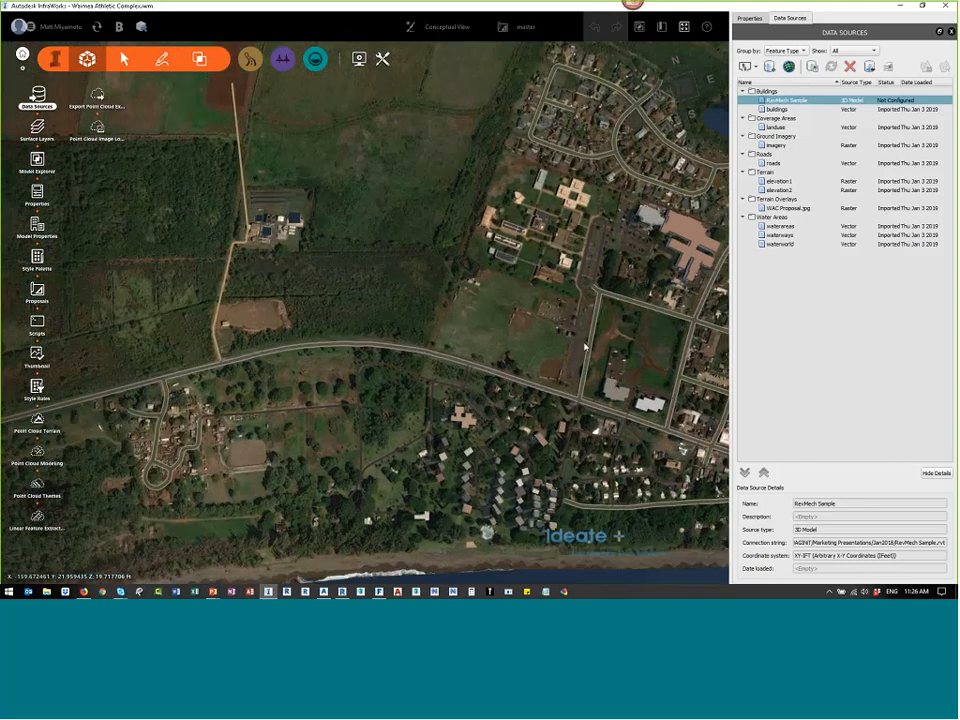
drag(586, 347, 526, 385)
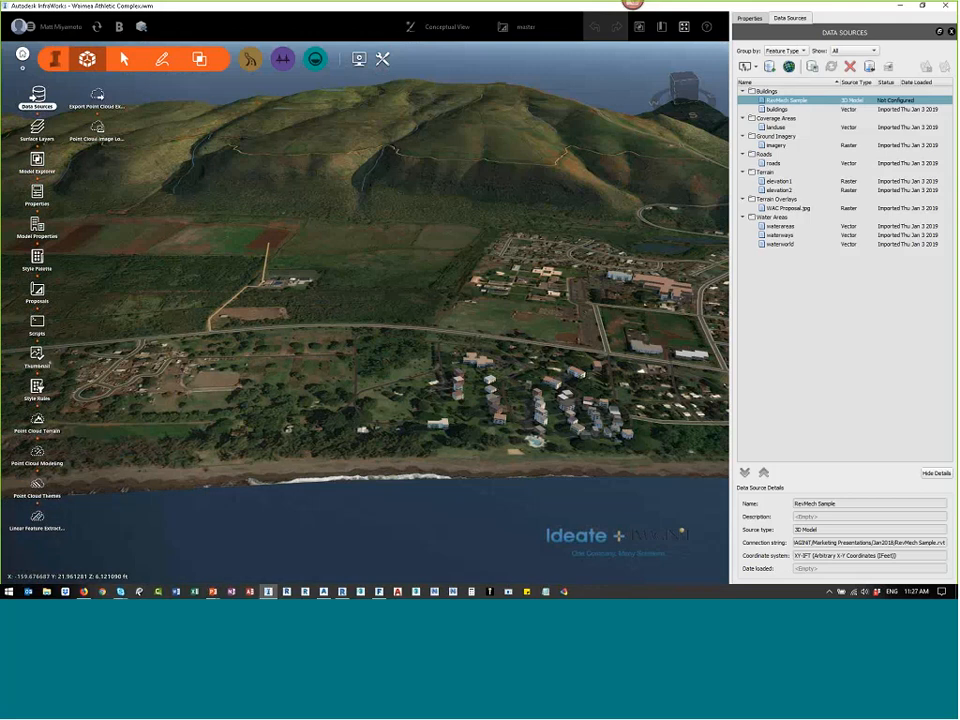
click(607, 552)
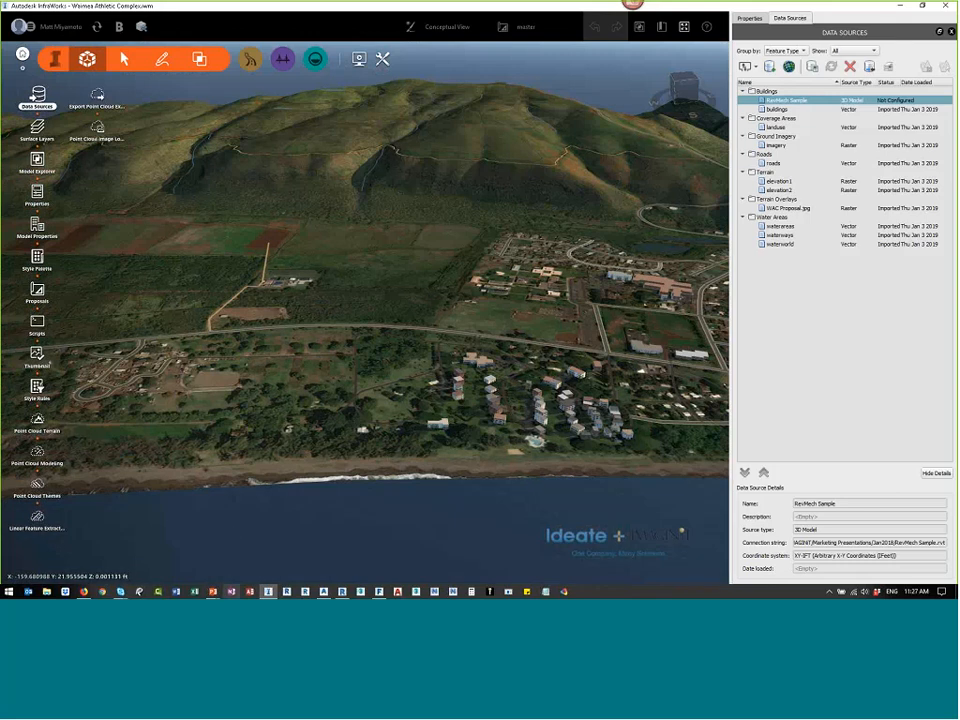
Step: Switch to the PowerPoint slide show and advance to the Data Sources slide
mouse_move(212, 591)
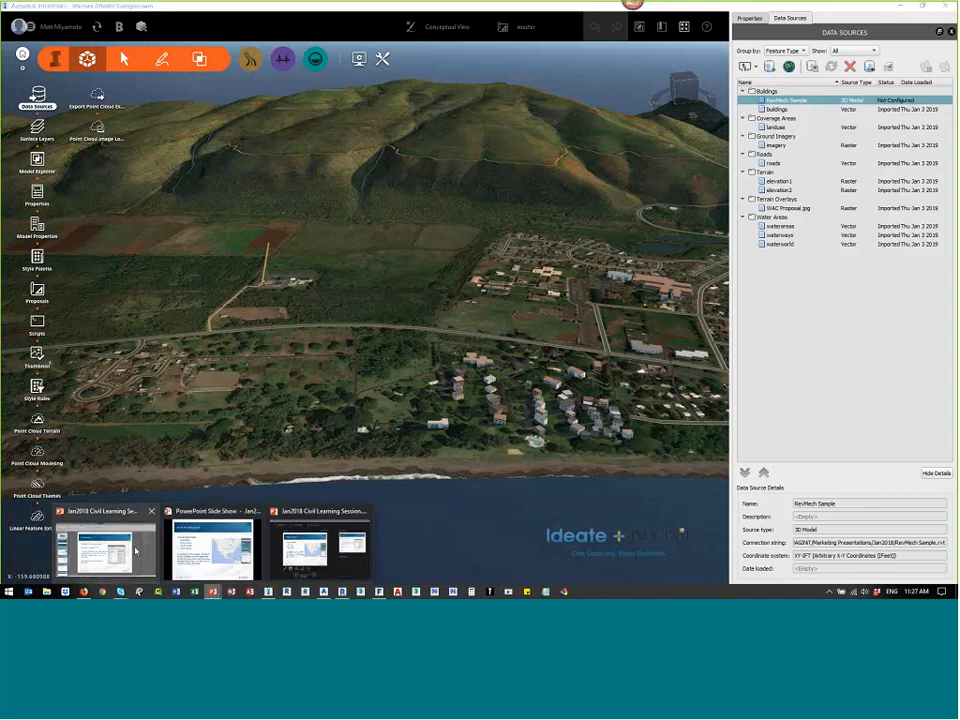
click(212, 545)
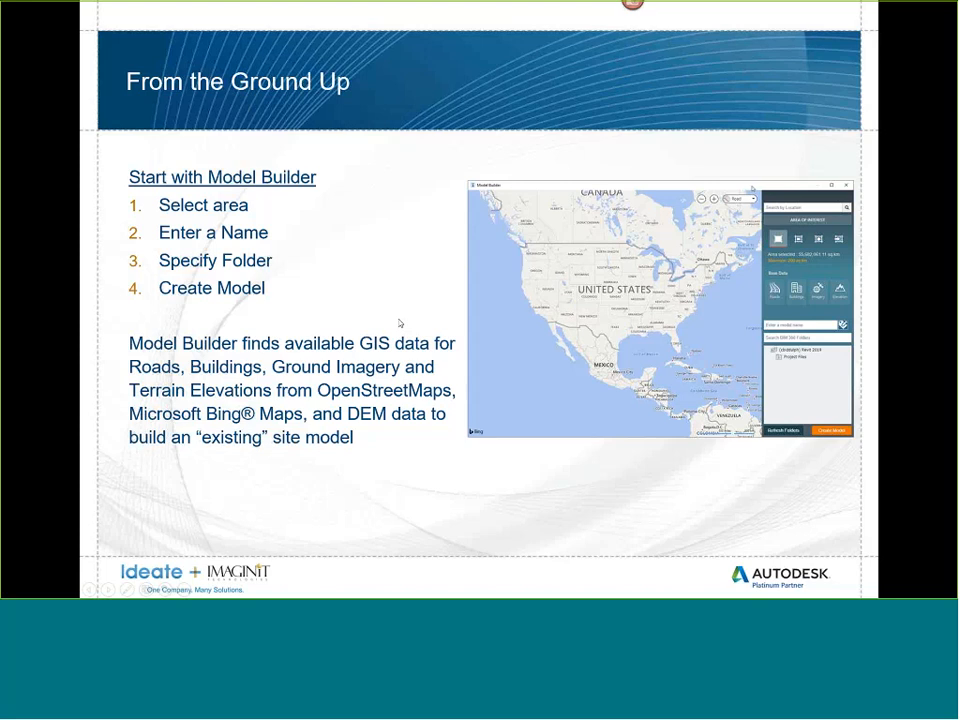
click(401, 315)
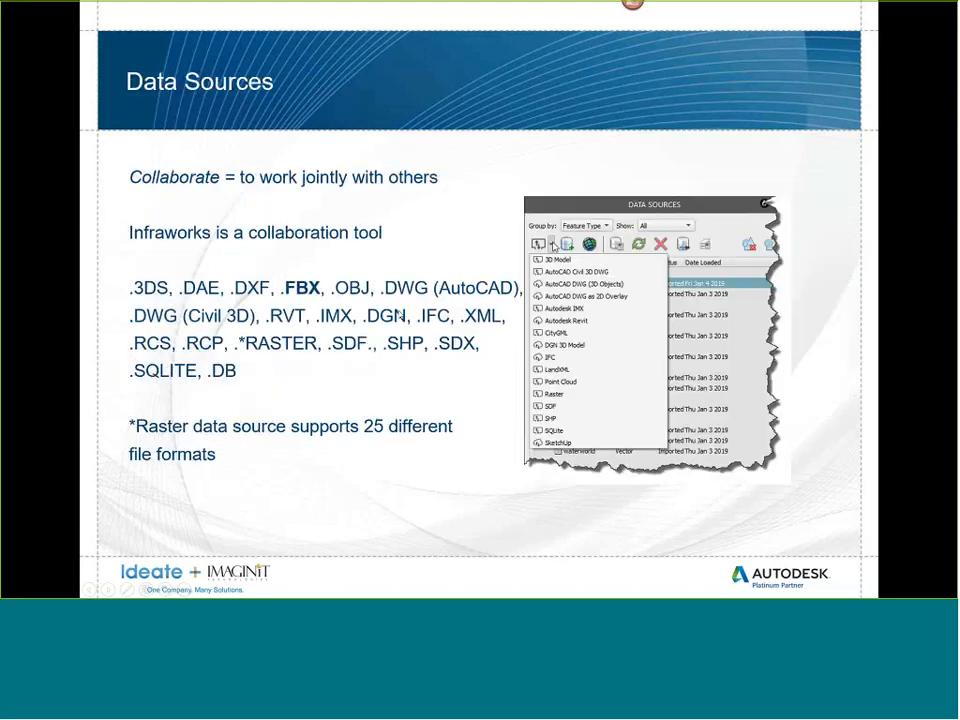
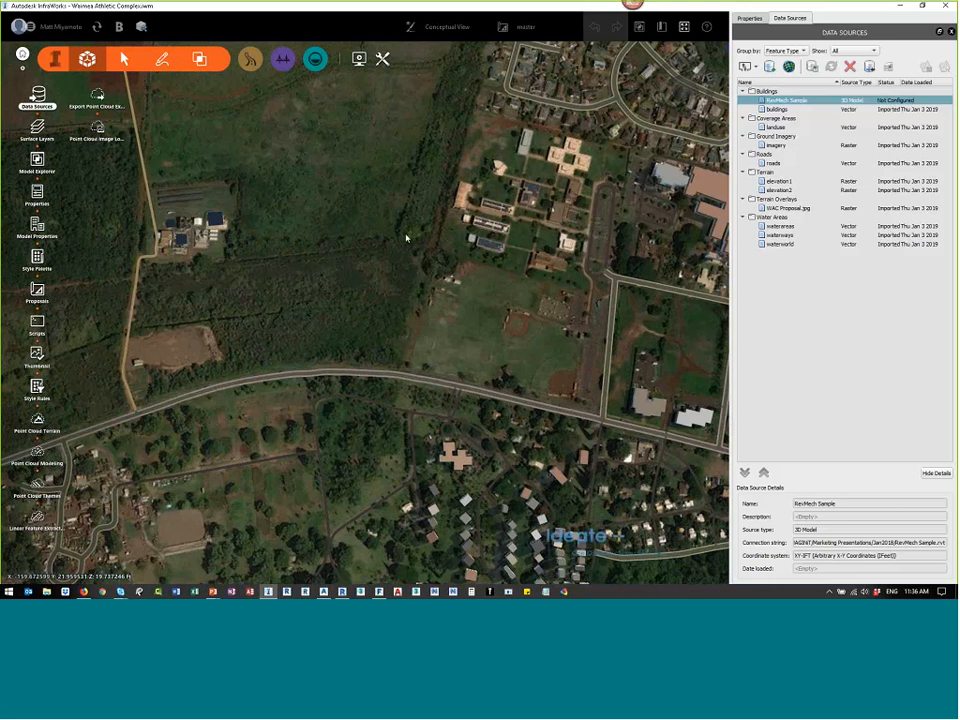
Step: Switch the model from master to the Proposed_WAC proposal and bring the whole athletic complex plan overlay into view
scroll(381, 282, up, 1)
scroll(381, 282, up, 2)
drag(381, 282, 357, 276)
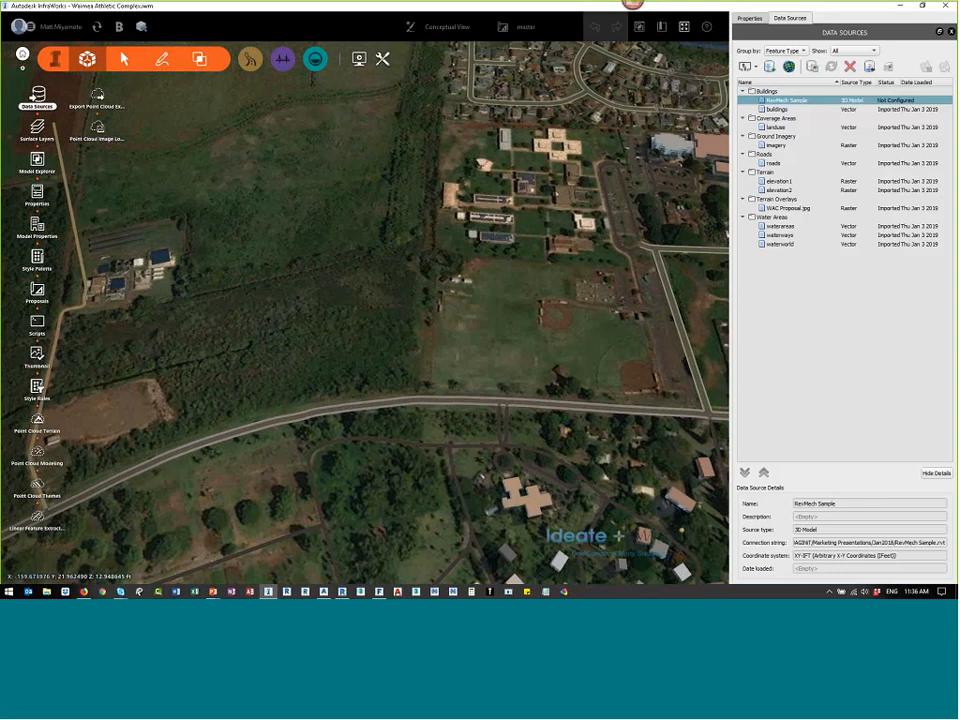
click(524, 28)
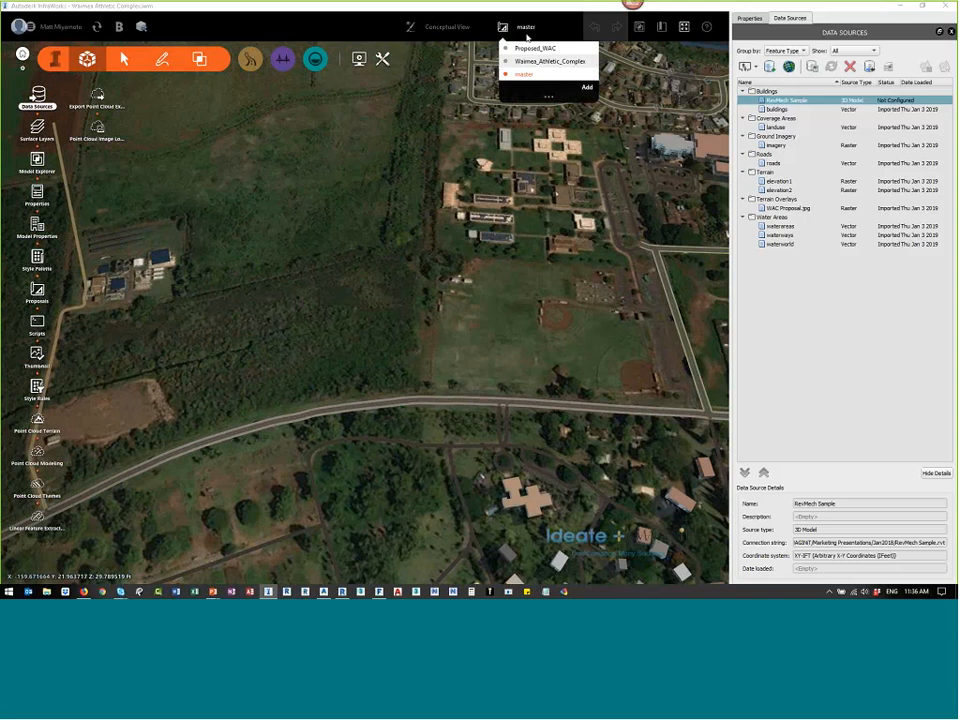
click(528, 48)
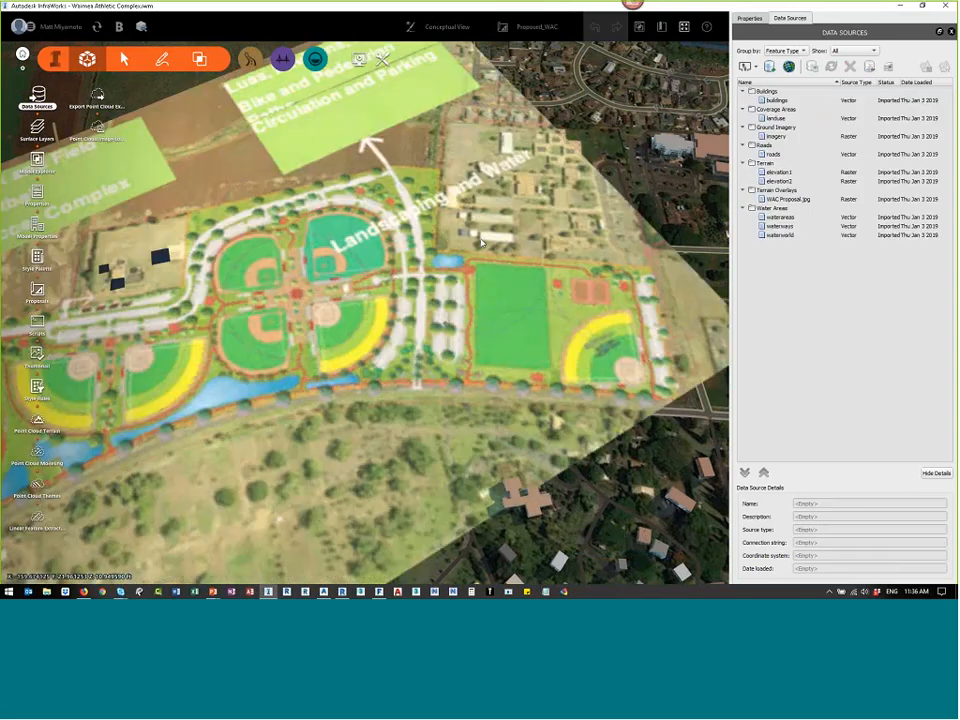
scroll(457, 344, down, 2)
scroll(420, 315, up, 2)
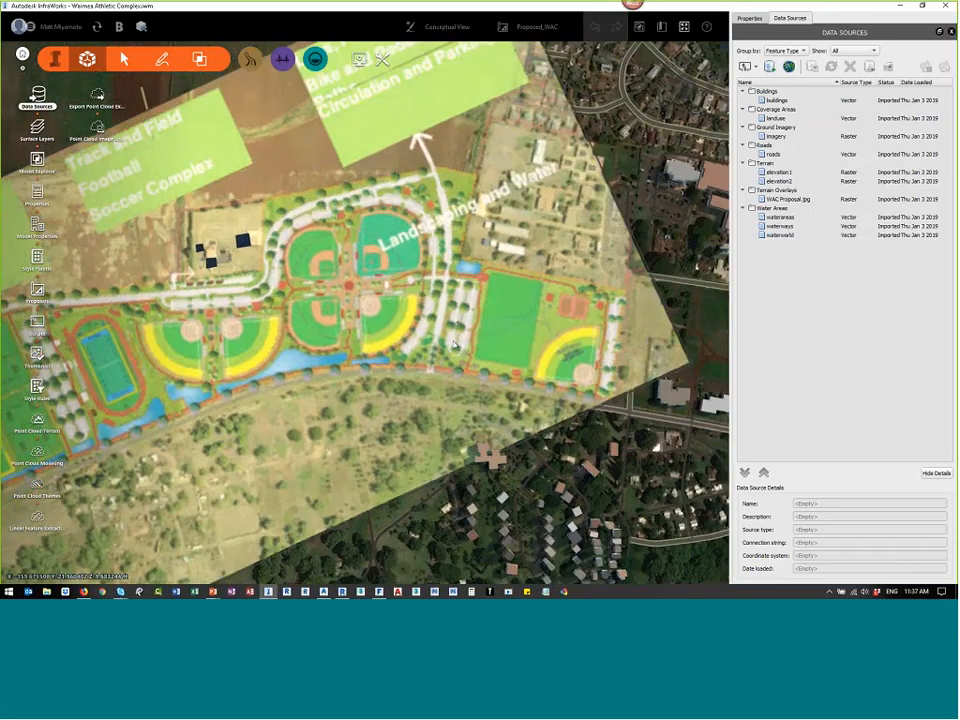
middle_drag(401, 302, 441, 305)
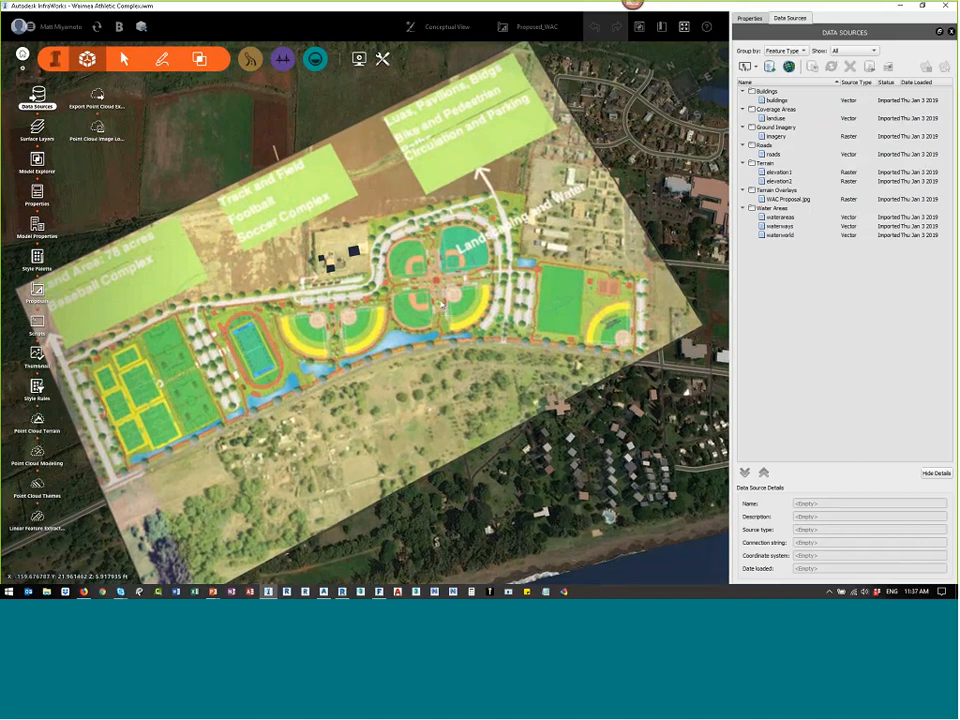
drag(441, 305, 441, 316)
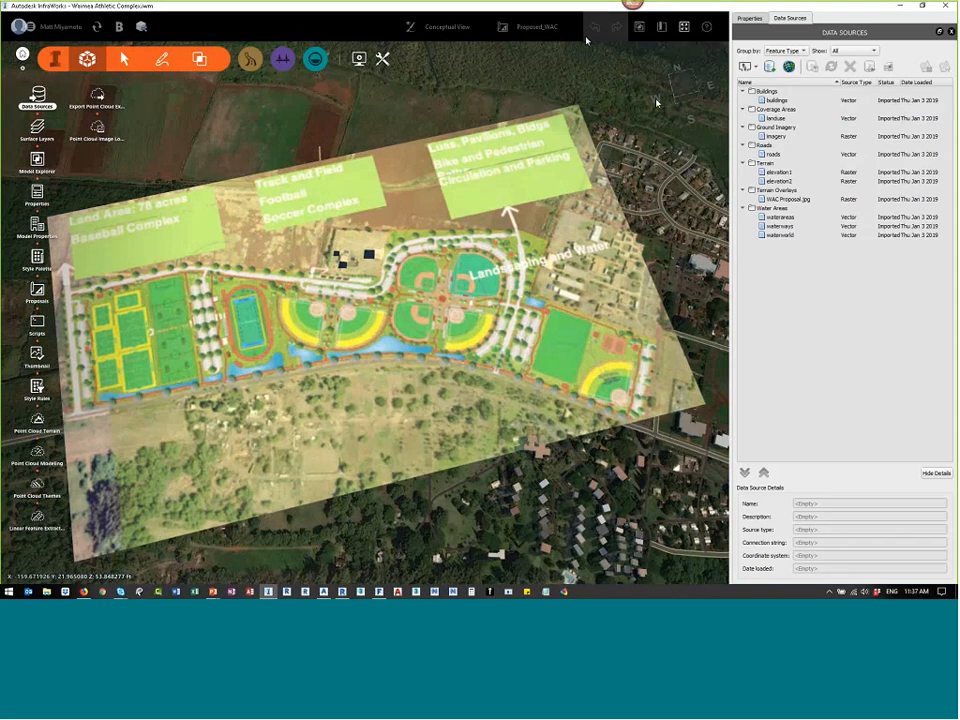
Step: Bring up the dialog for adding a new proposal and dismiss it without creating one
click(530, 27)
click(587, 88)
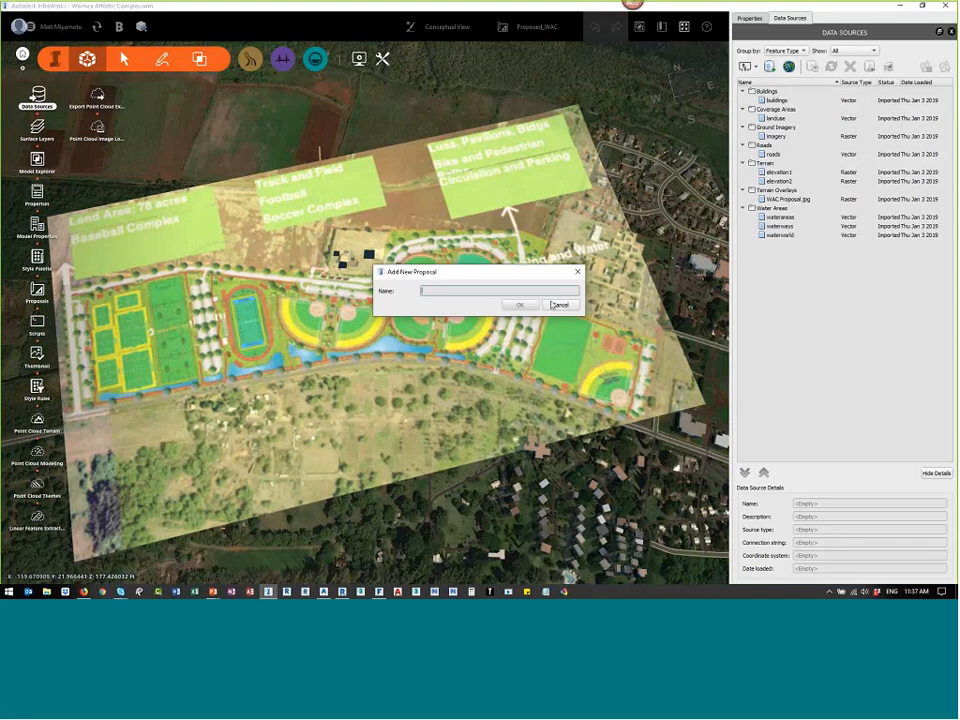
click(558, 305)
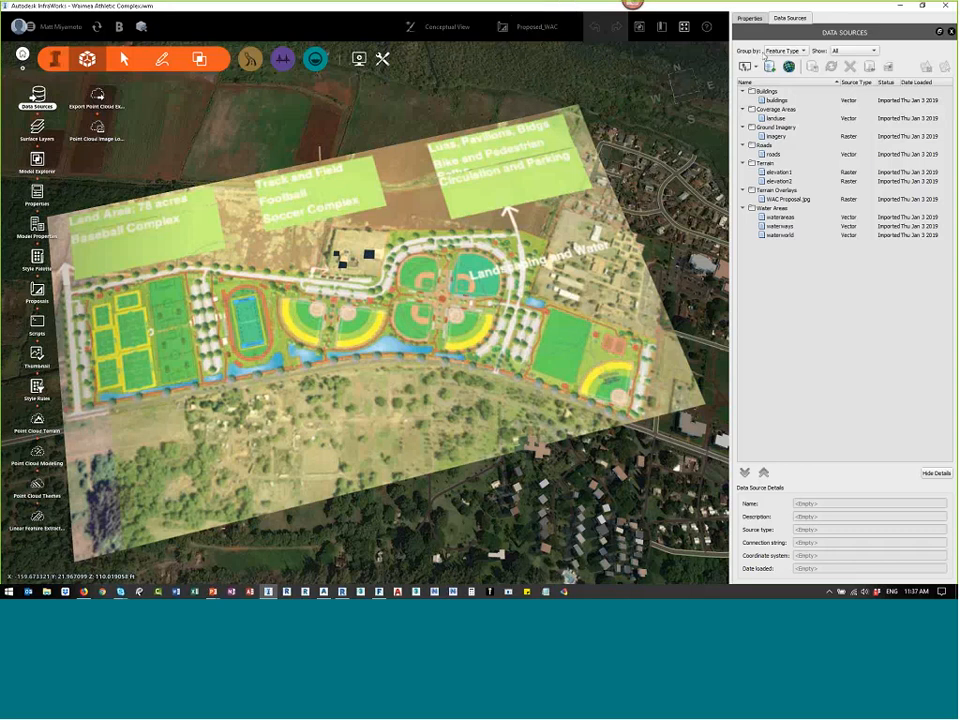
Step: Check the file formats accepted for importing a raster data source and cancel the file selection
click(755, 67)
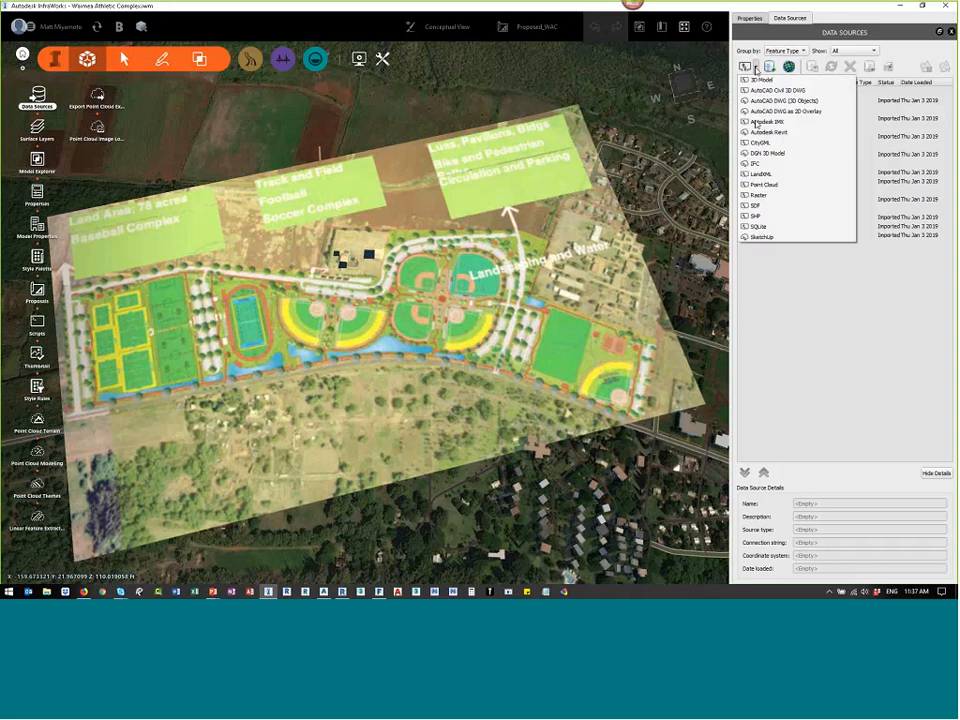
click(757, 196)
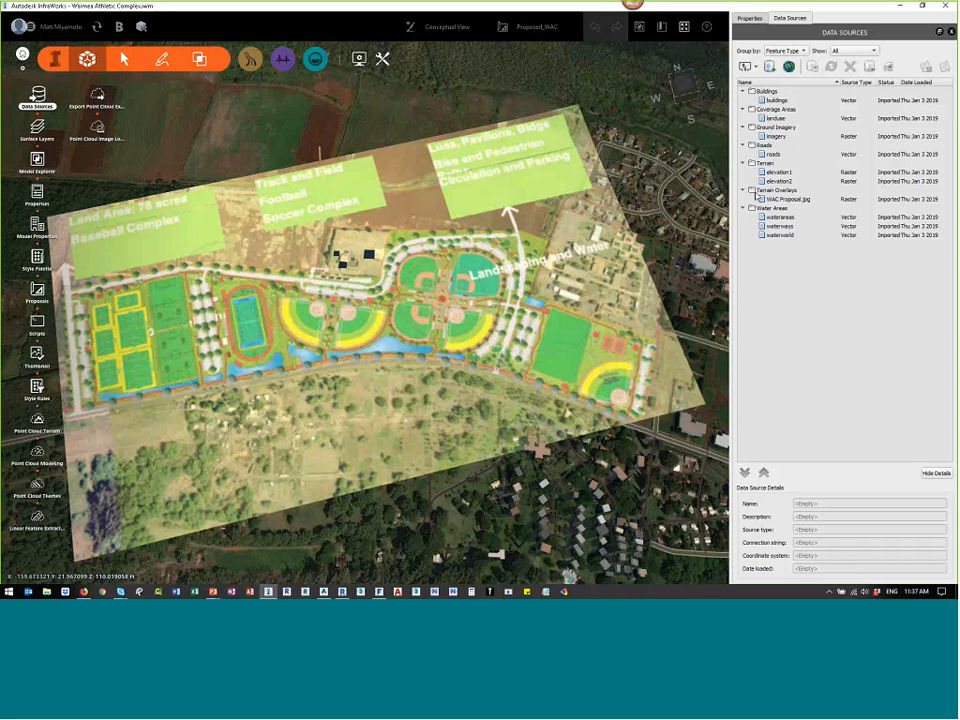
click(673, 367)
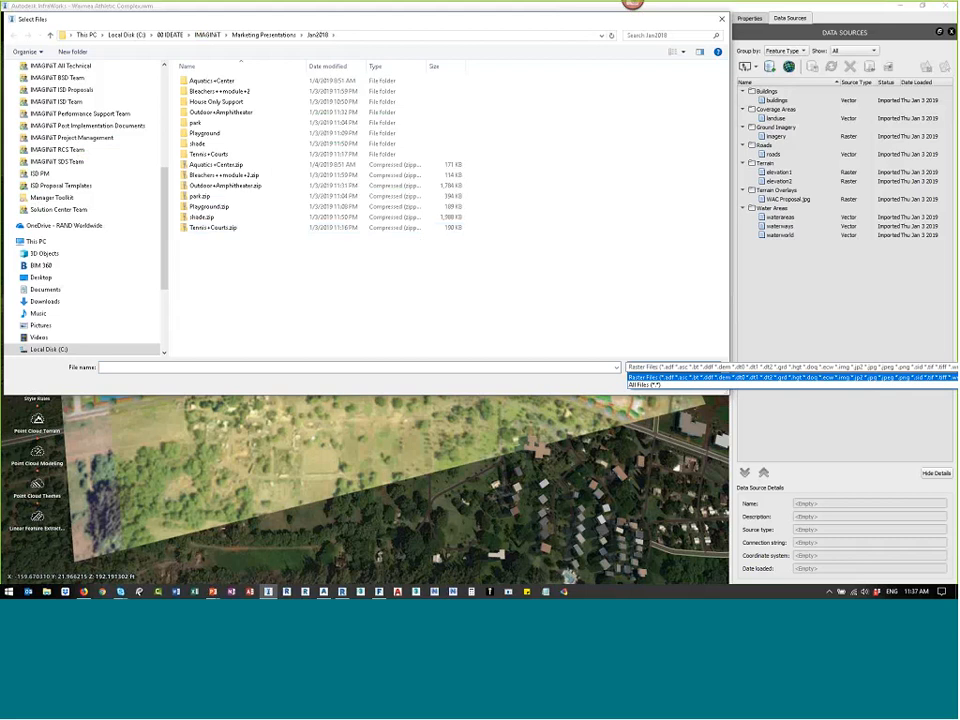
click(721, 19)
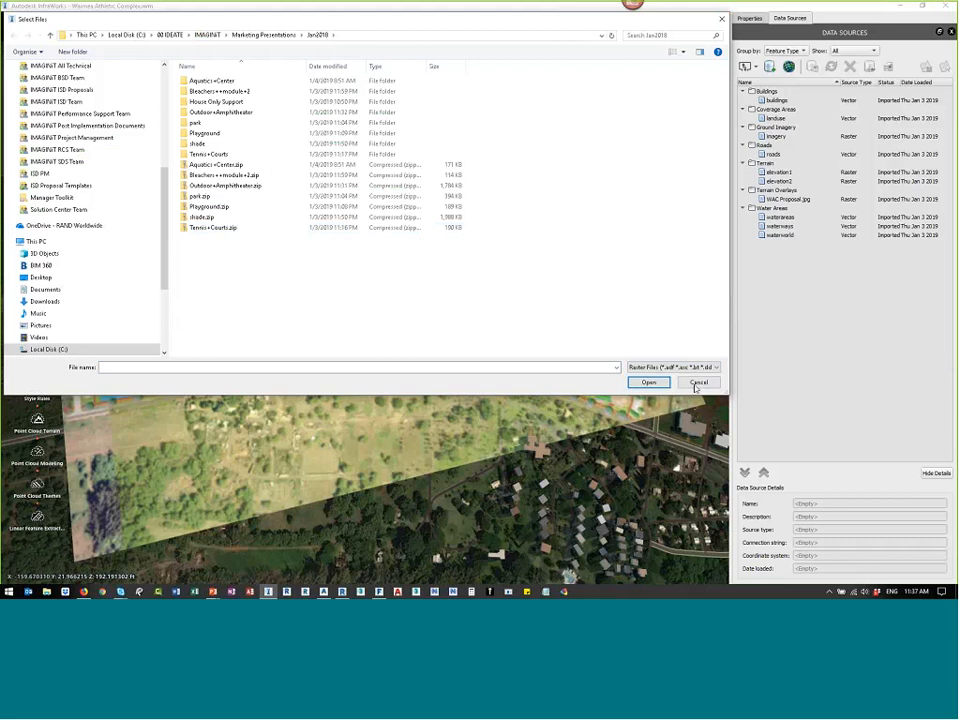
click(721, 19)
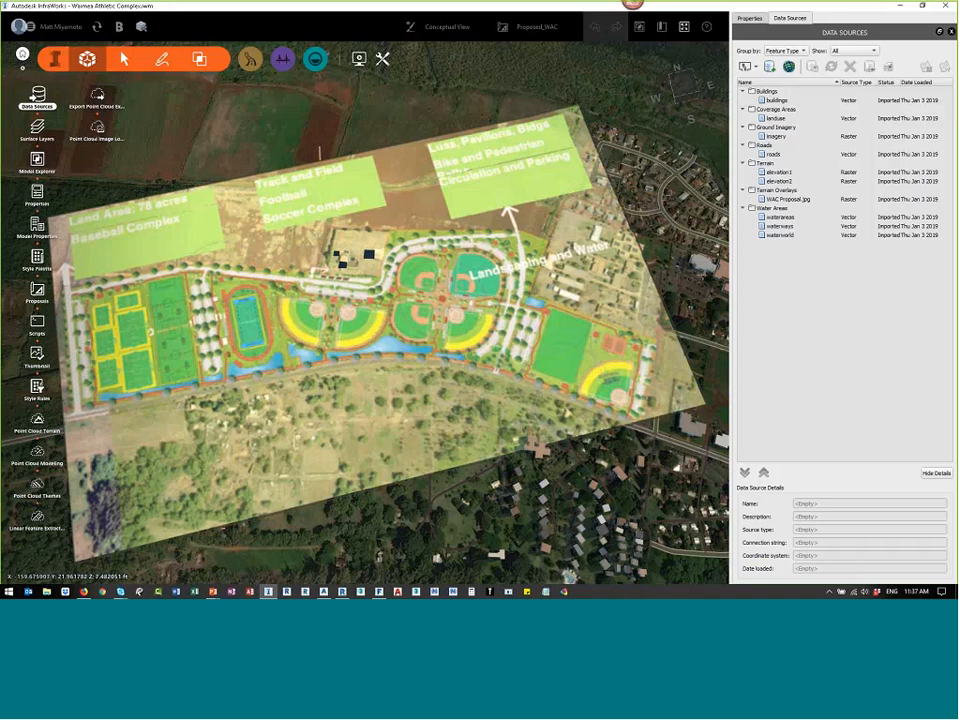
Step: Inspect the athletic complex plan overlay obliquely and from overhead, including its edge beside the existing school
drag(365, 328, 371, 333)
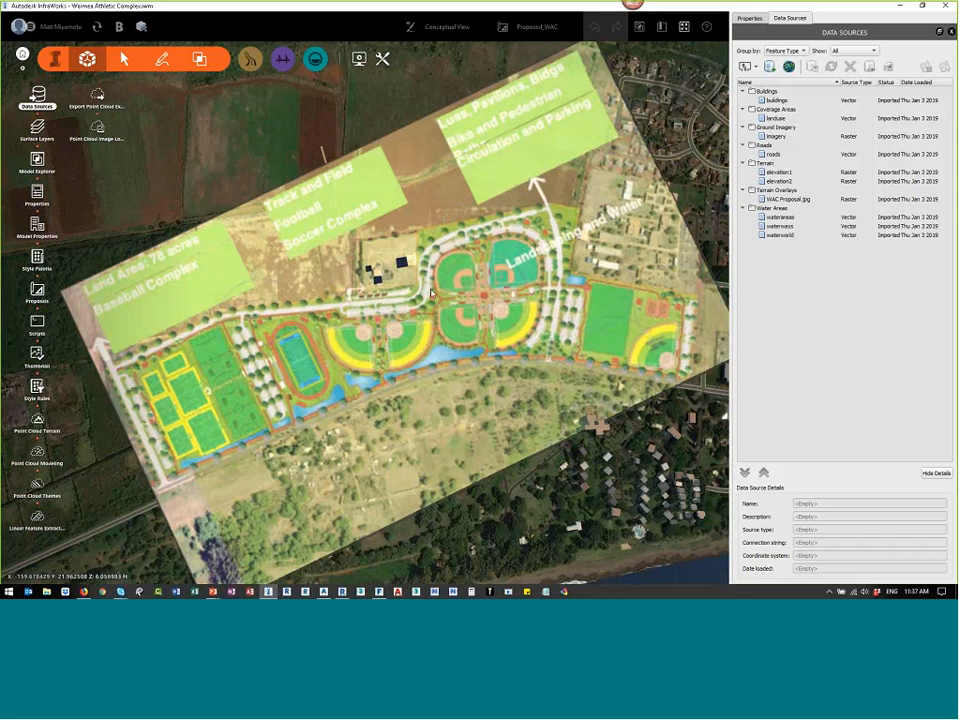
drag(323, 225, 433, 253)
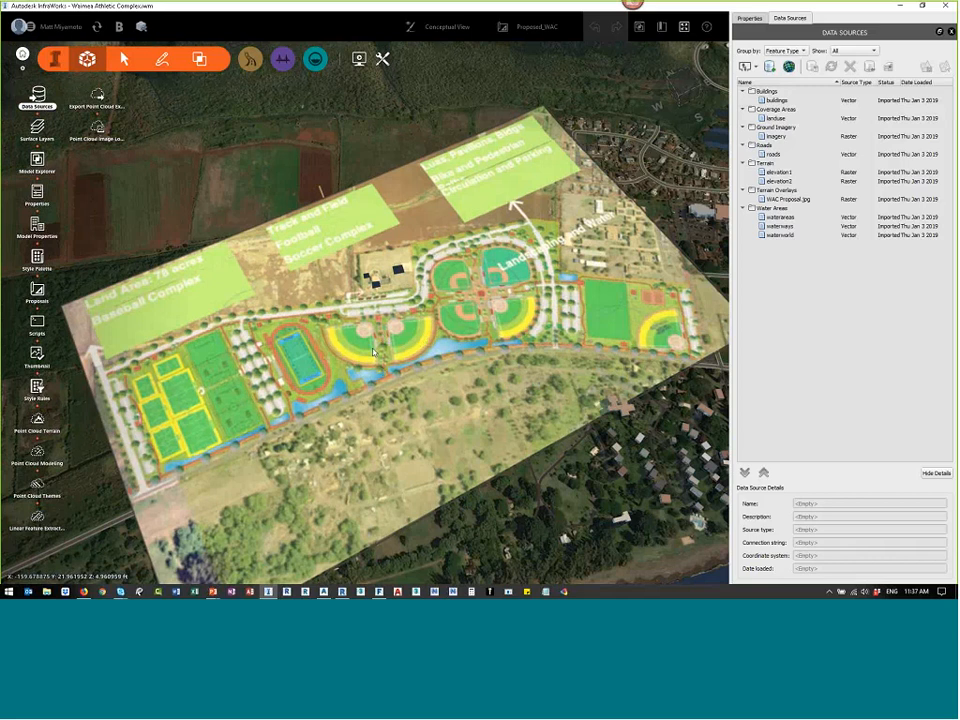
drag(373, 352, 431, 400)
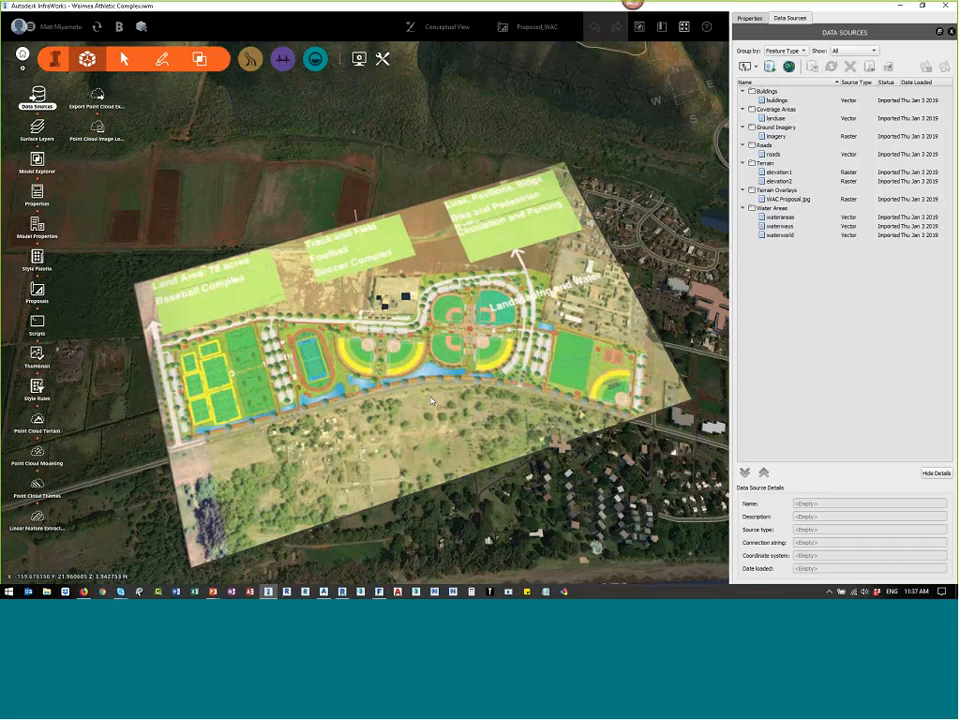
drag(525, 340, 448, 252)
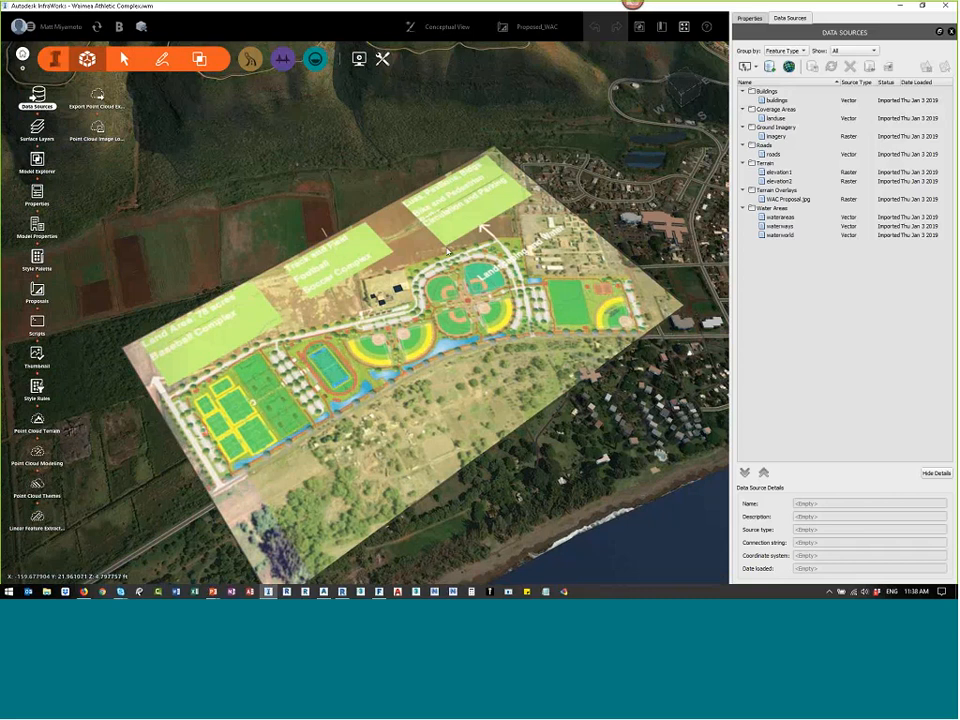
scroll(446, 358, up, 3)
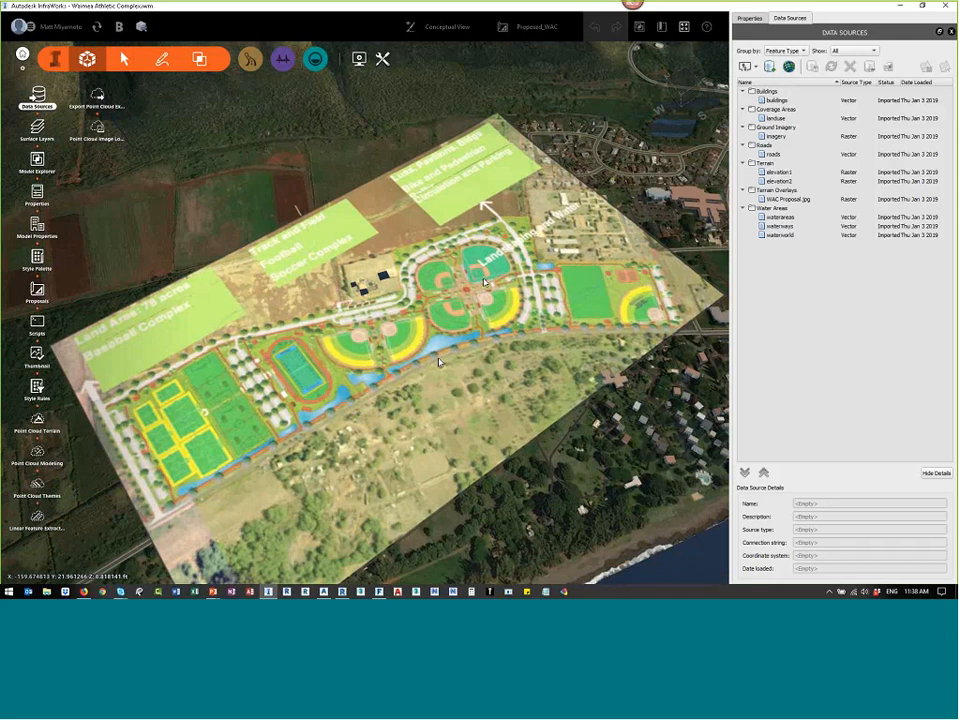
scroll(430, 270, up, 2)
middle_drag(543, 297, 406, 291)
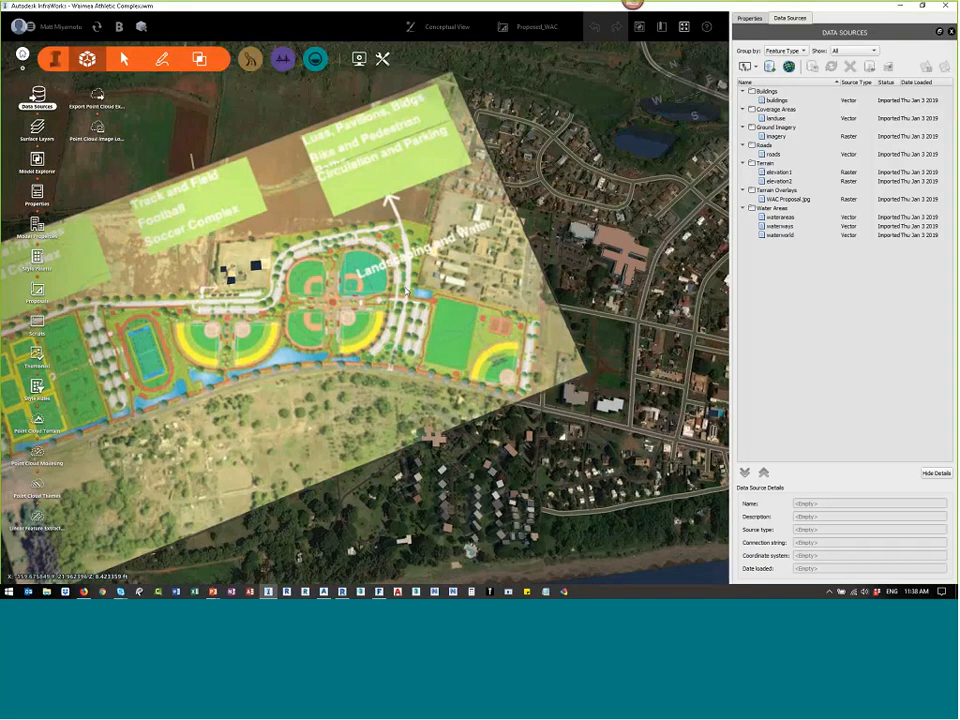
Step: Select the WAC Proposal terrain overlay near the school and set its opacity to 79
scroll(406, 291, up, 3)
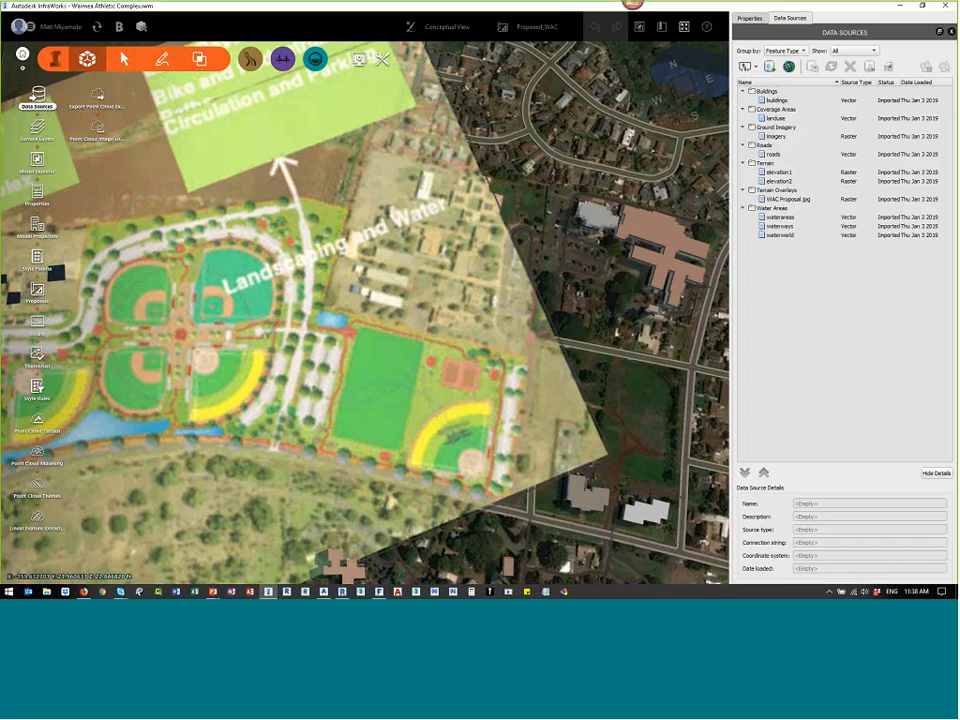
click(527, 320)
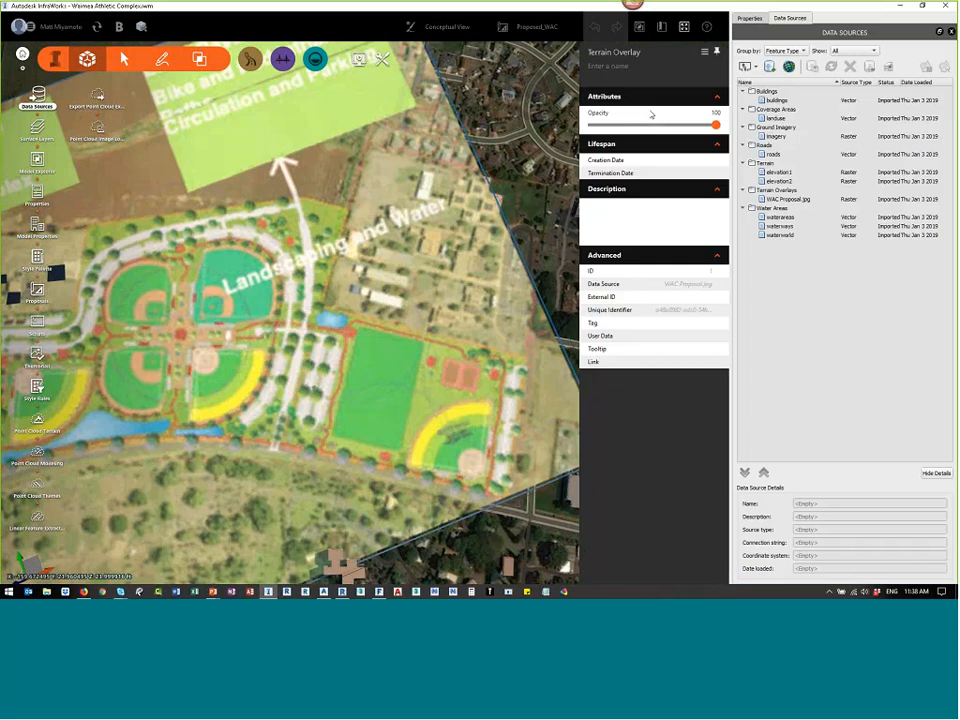
mouse_move(711, 126)
mouse_down()
mouse_move(646, 126)
mouse_move(689, 135)
mouse_move(644, 136)
mouse_move(709, 140)
mouse_move(652, 137)
mouse_move(723, 129)
mouse_up()
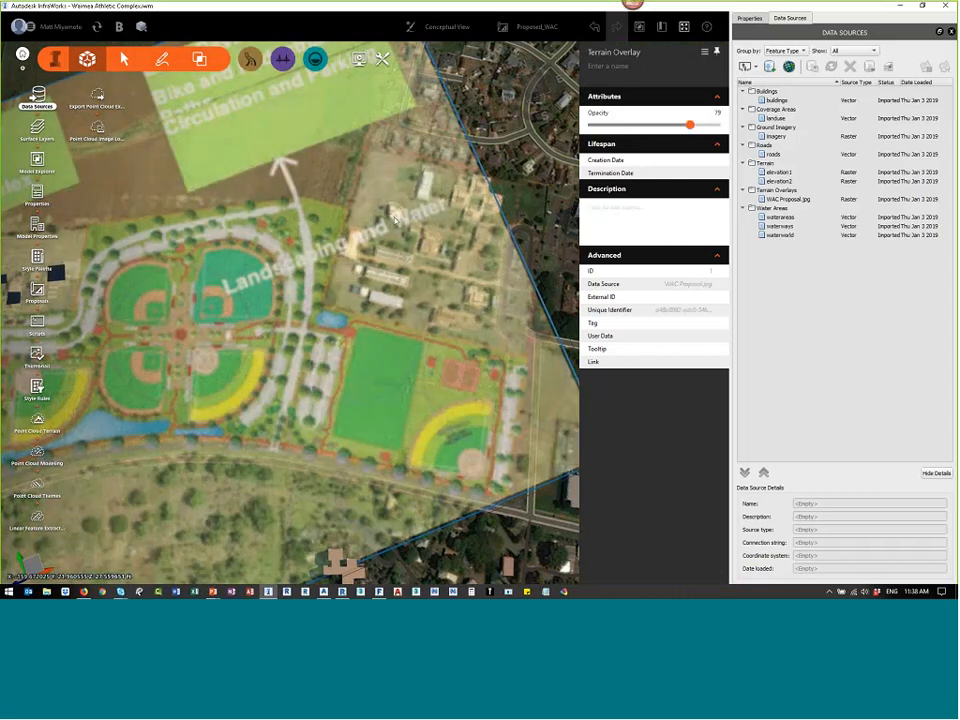
Step: Try rotating the WAC Proposal overlay from its corner nearest the school, and undo the rotation
scroll(401, 233, down, 4)
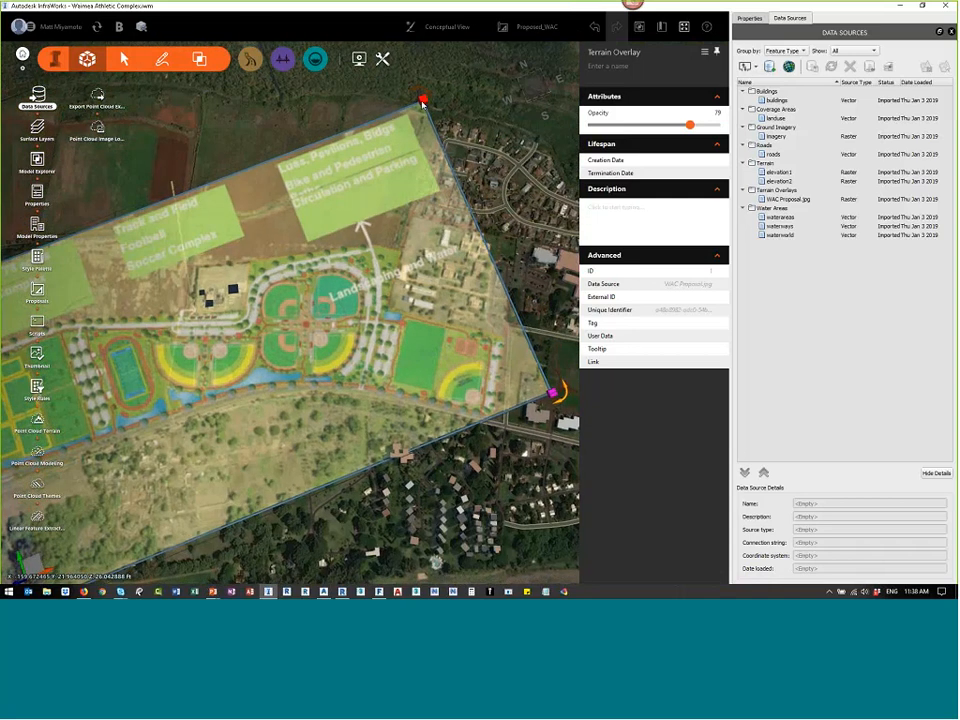
click(424, 102)
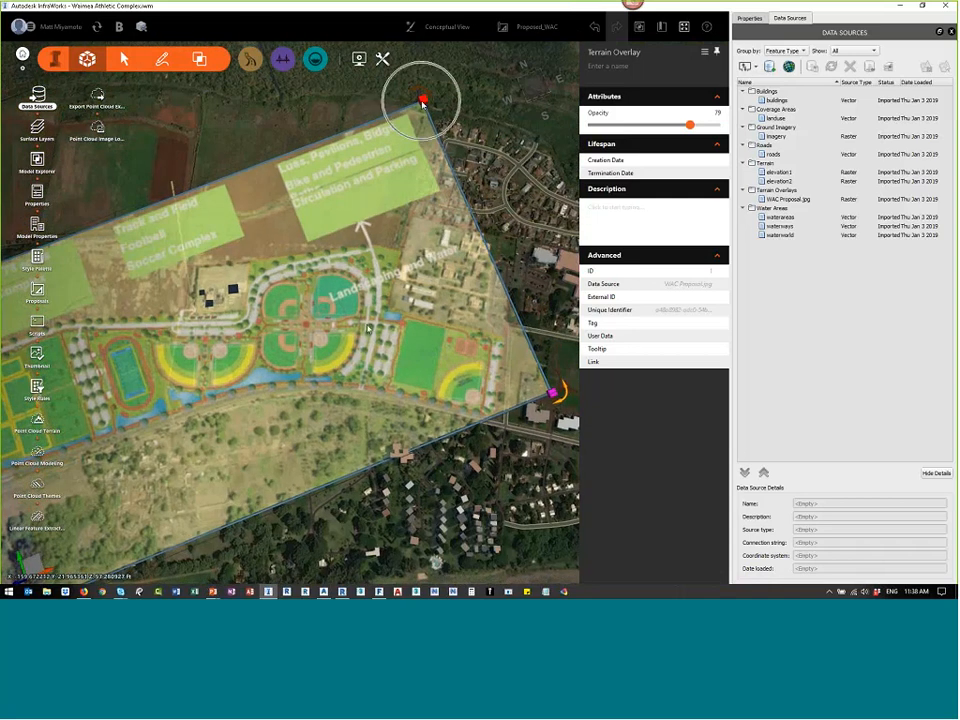
shift+middle_drag(424, 102, 380, 174)
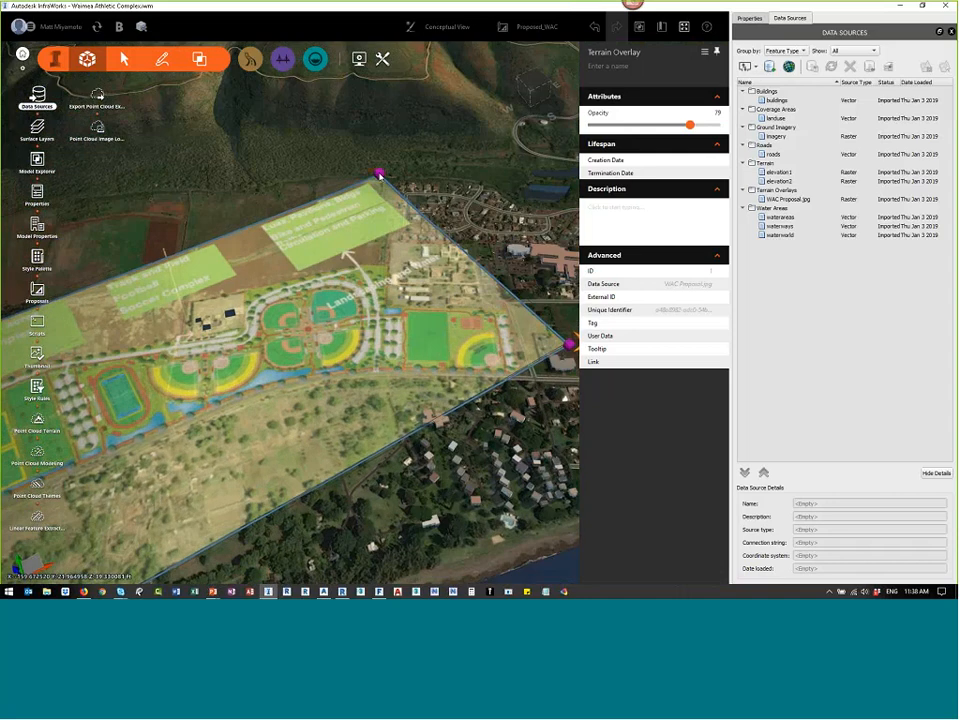
scroll(380, 174, down, 2)
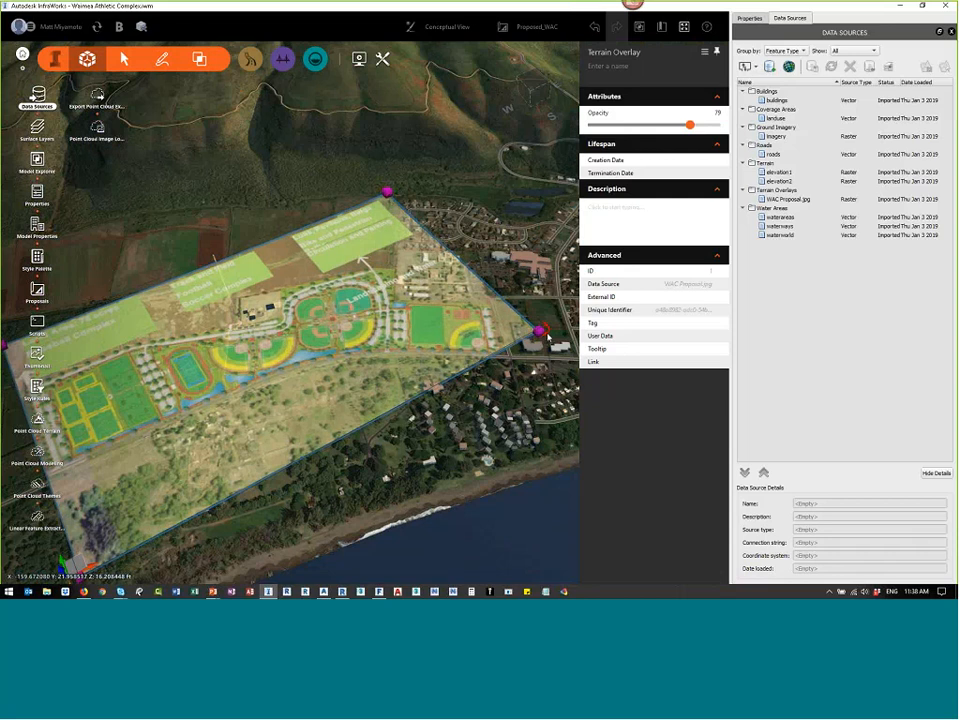
scroll(547, 336, up, 2)
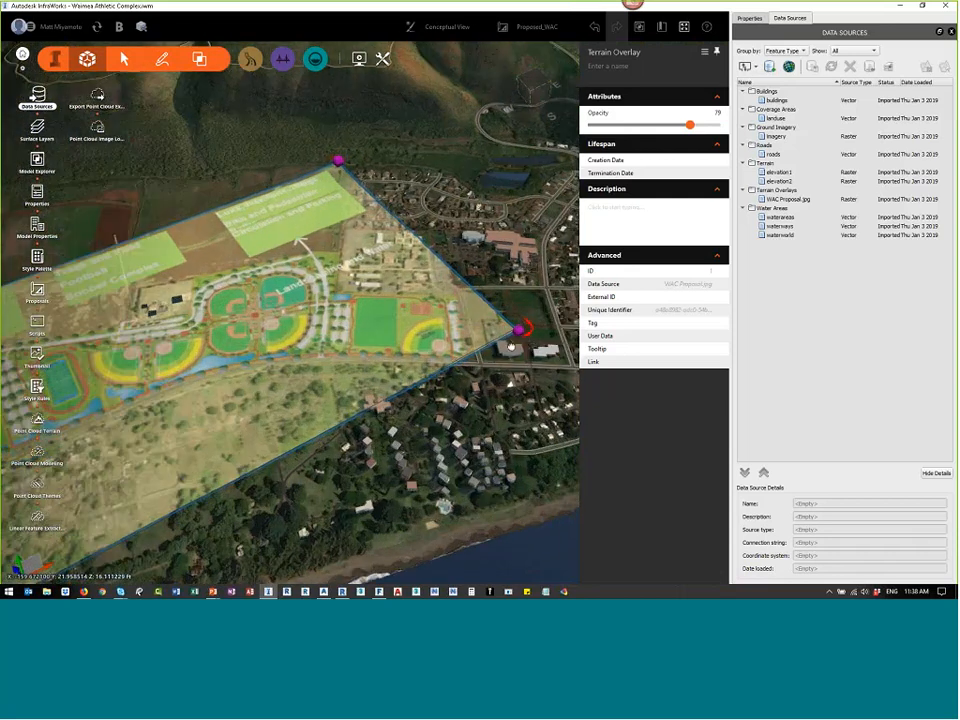
drag(528, 329, 492, 268)
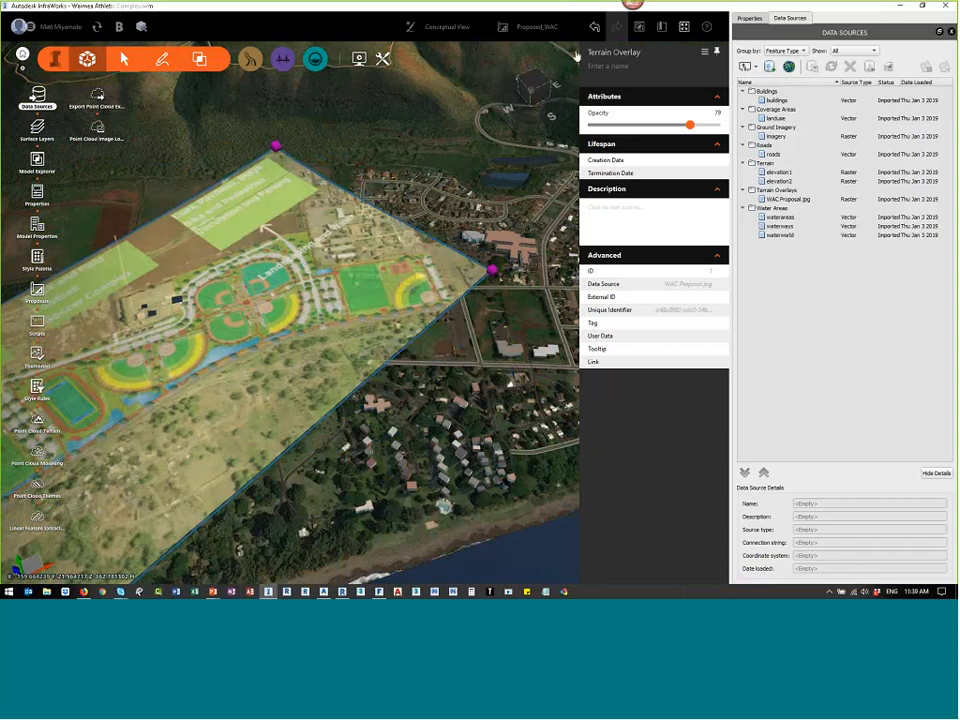
key(ctrl+z)
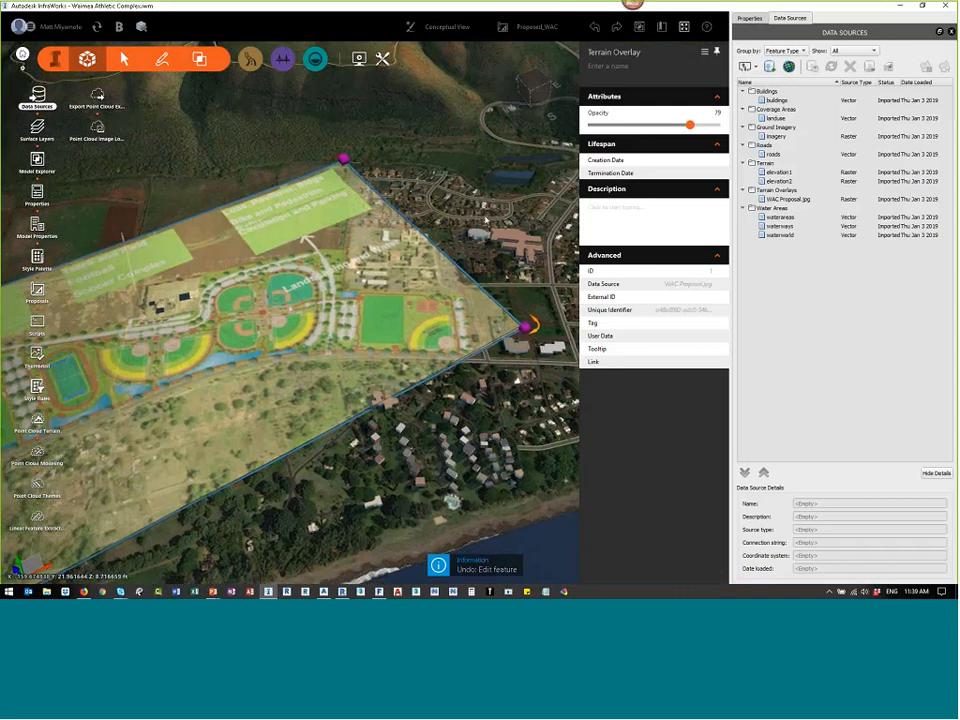
Step: Try shifting the WAC Proposal overlay slightly inland from its shoreline corner, and undo the move
middle_drag(170, 348, 397, 234)
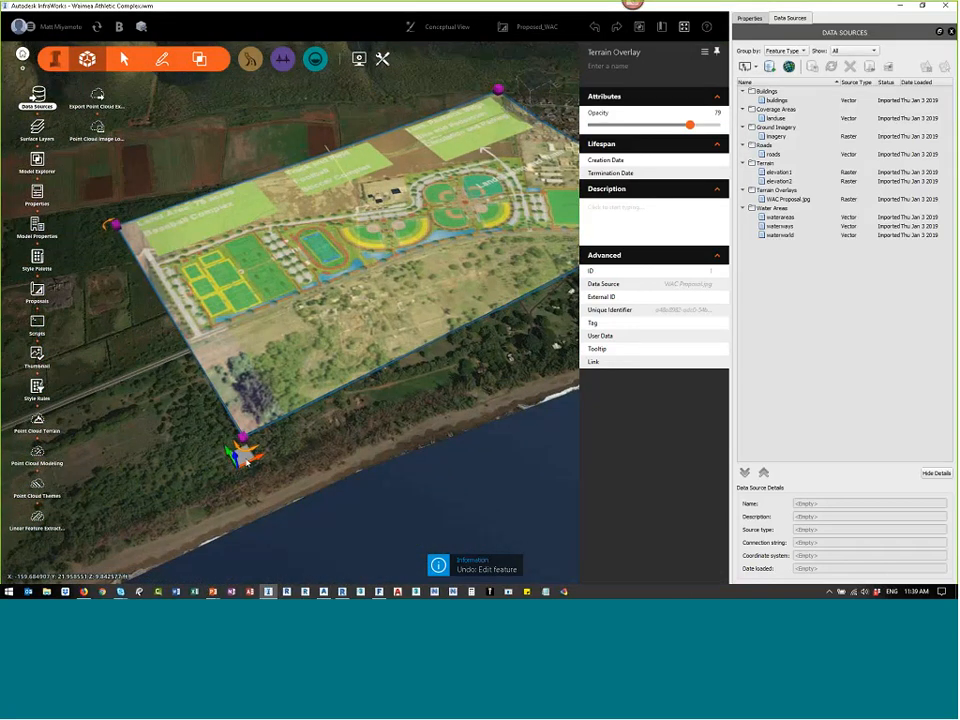
click(246, 459)
drag(246, 459, 265, 432)
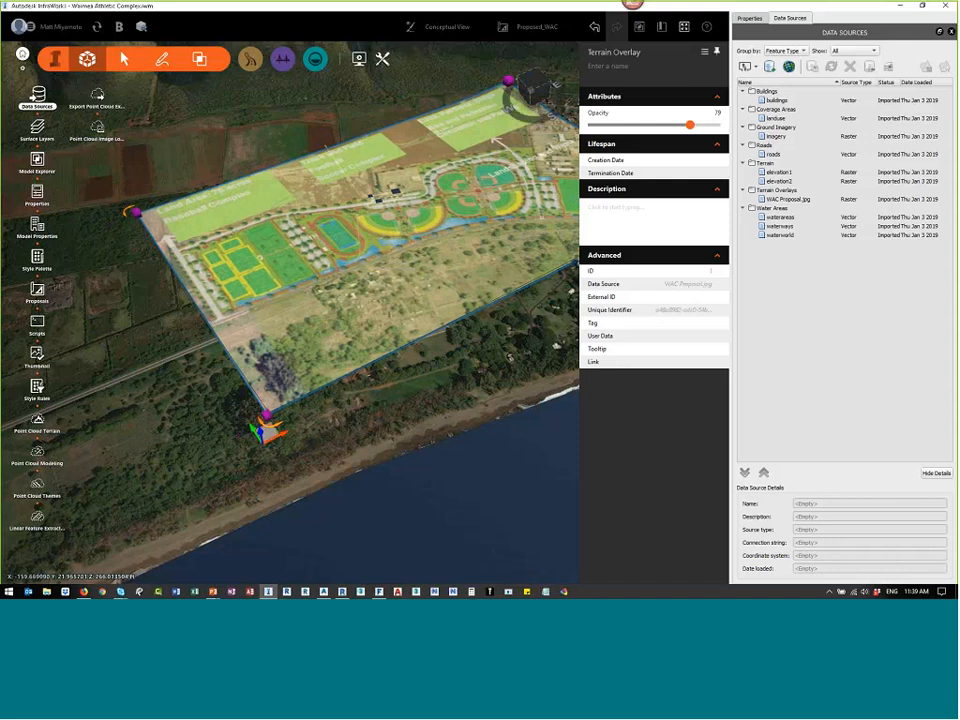
click(594, 26)
Step: Fade the WAC Proposal overlay to compare it with the existing school buildings and roads, and set its opacity to 75
drag(476, 200, 450, 190)
scroll(452, 183, up, 3)
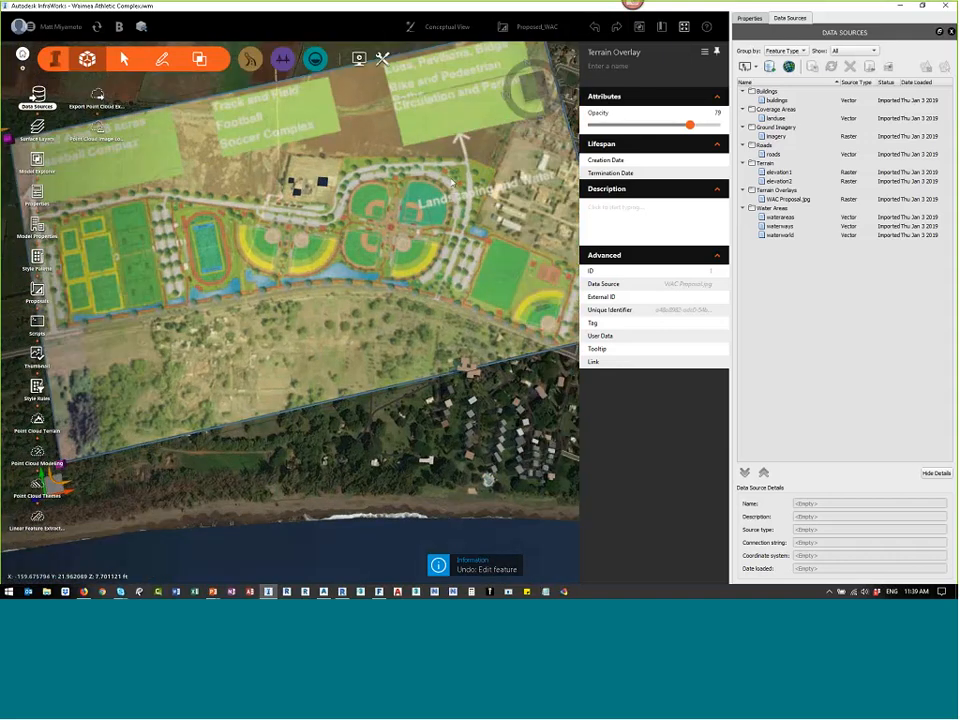
middle_drag(452, 183, 407, 365)
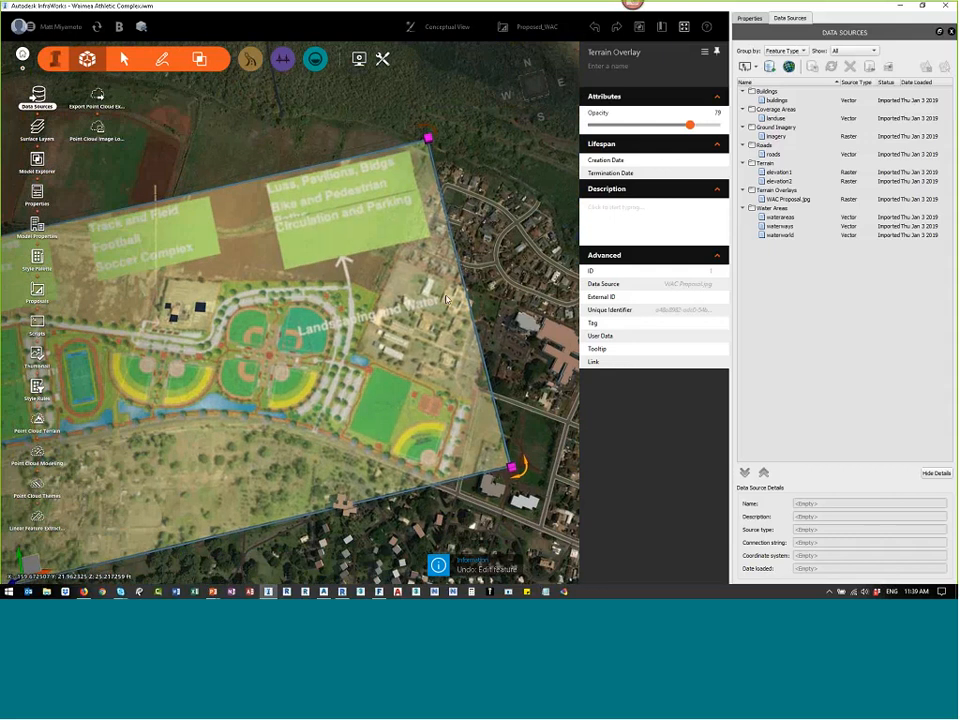
scroll(484, 419, up, 2)
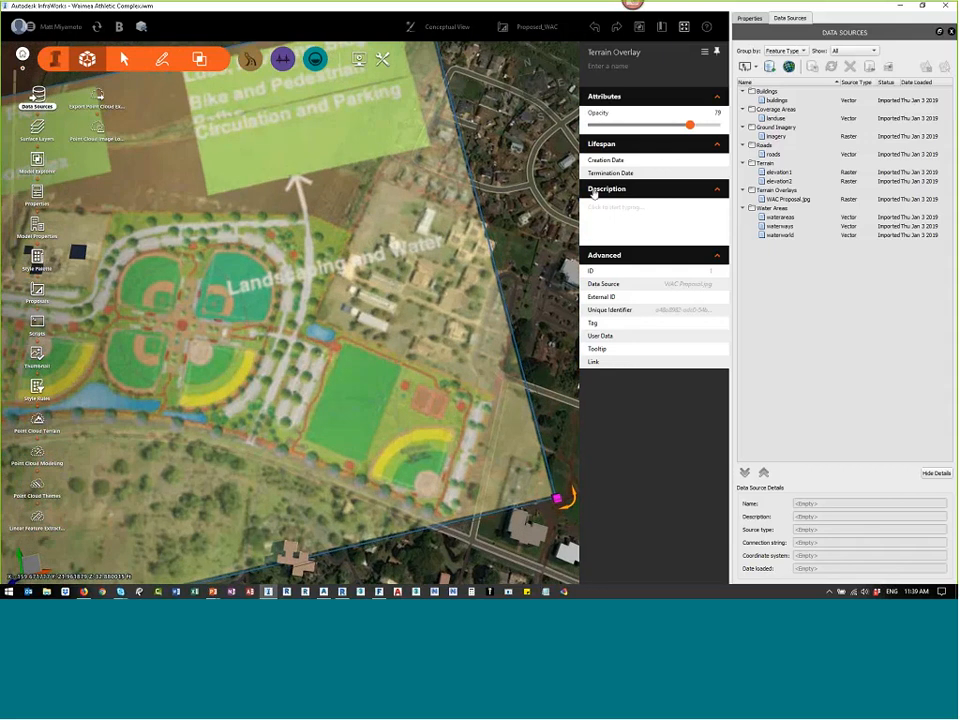
drag(690, 124, 664, 125)
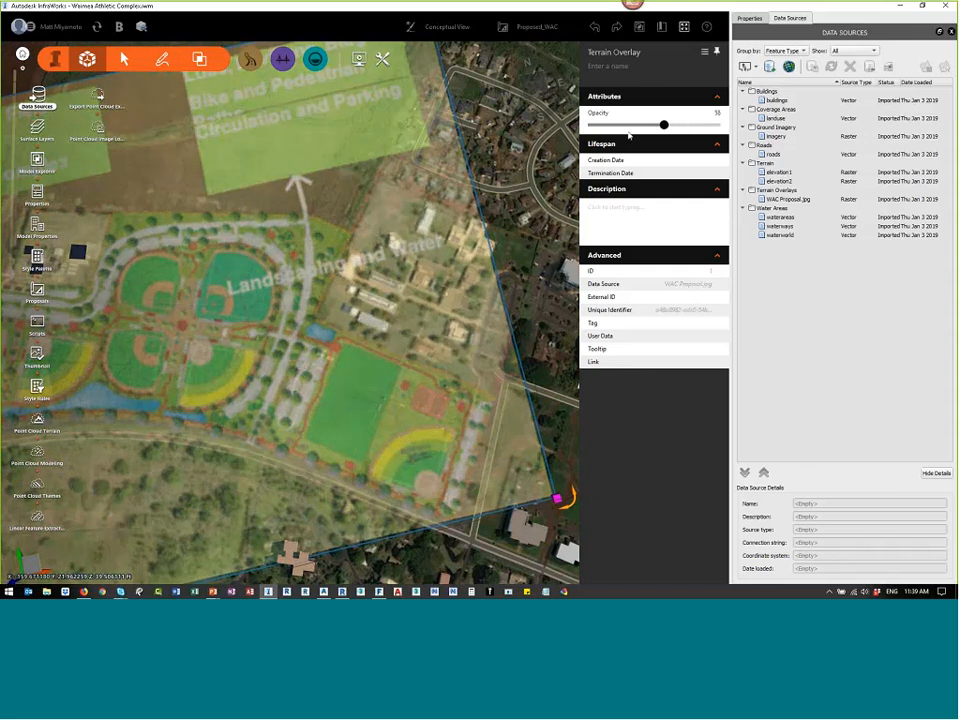
click(627, 127)
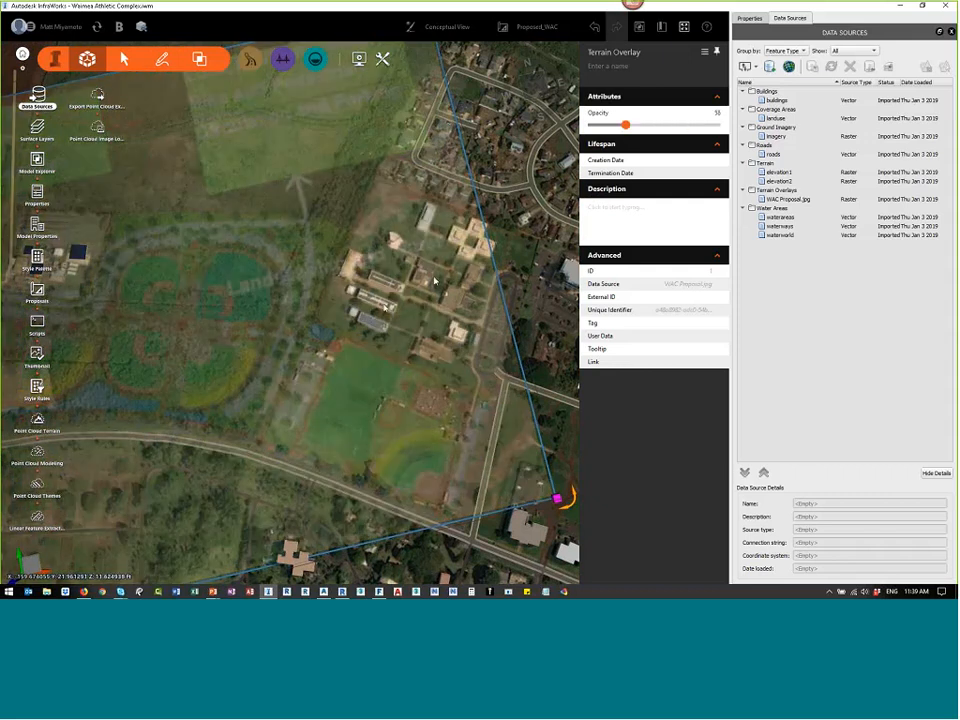
click(619, 128)
drag(619, 128, 676, 126)
drag(687, 151, 686, 150)
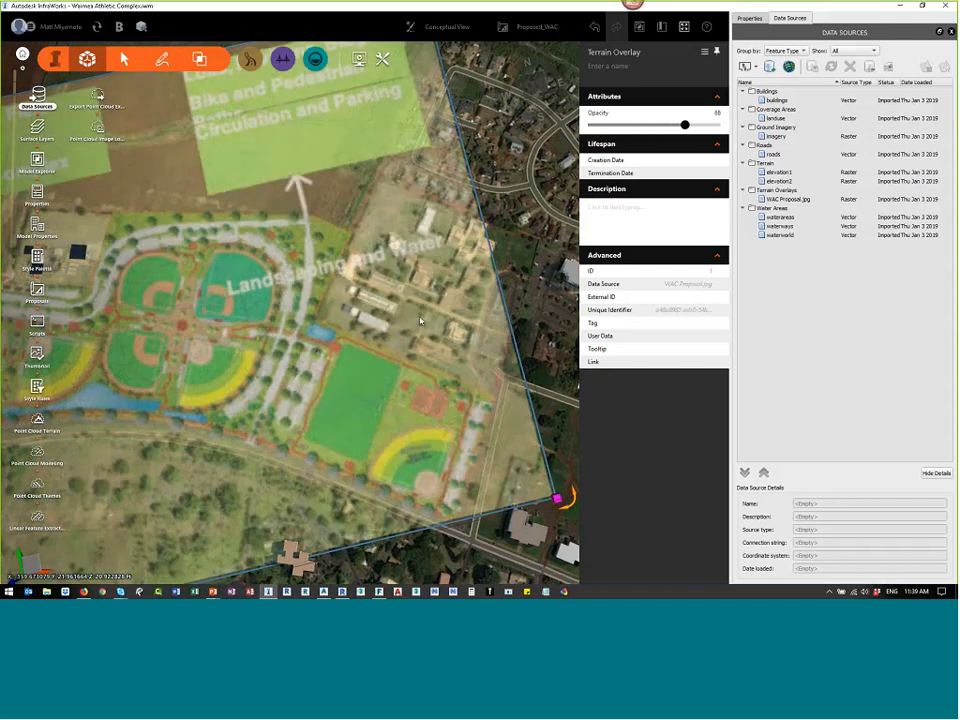
Step: Deselect the overlay and view the whole plan in its surroundings from overhead and obliquely from the ocean side
scroll(420, 319, down, 2)
scroll(406, 320, down, 2)
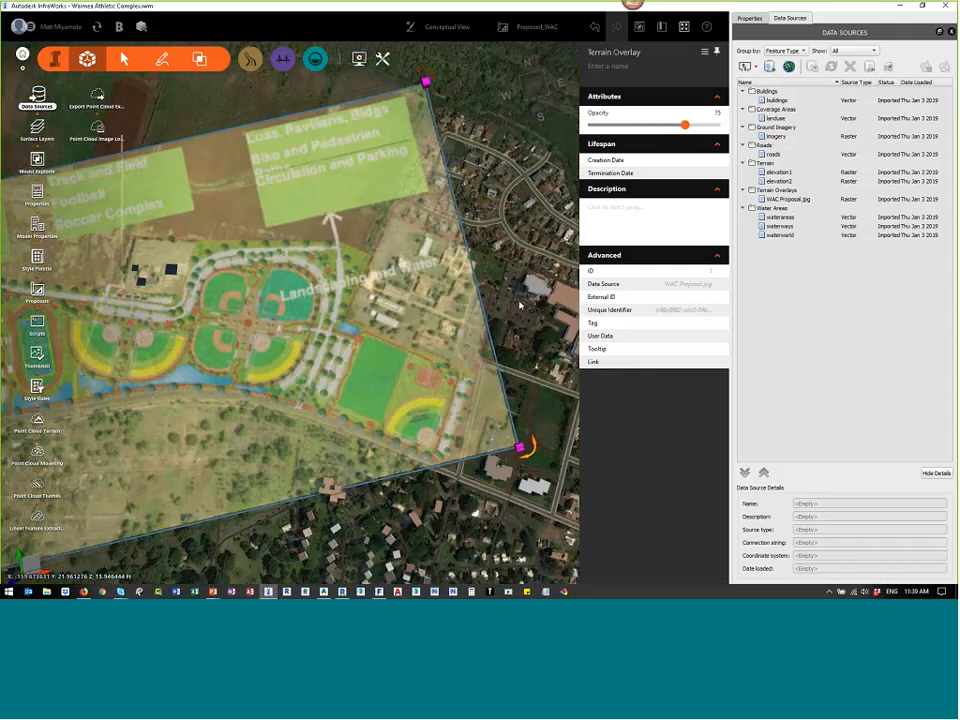
middle_drag(406, 320, 520, 305)
scroll(497, 304, down, 1)
scroll(495, 305, down, 1)
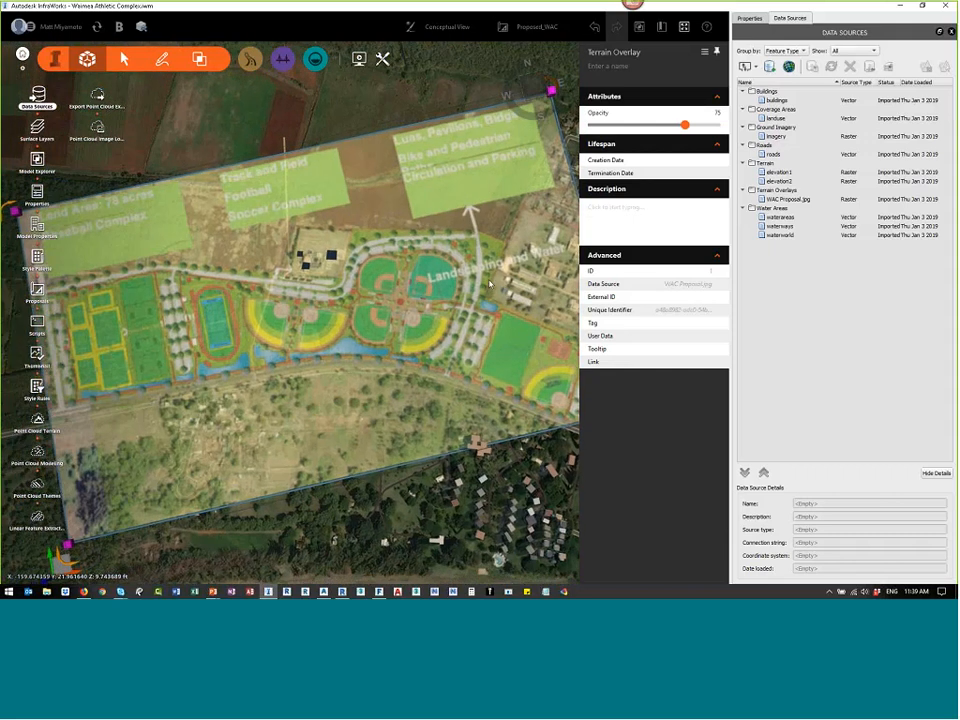
mouse_move(446, 364)
mouse_down()
mouse_move(450, 378)
mouse_move(413, 333)
mouse_move(443, 368)
mouse_up()
scroll(492, 363, down, 3)
key(Escape)
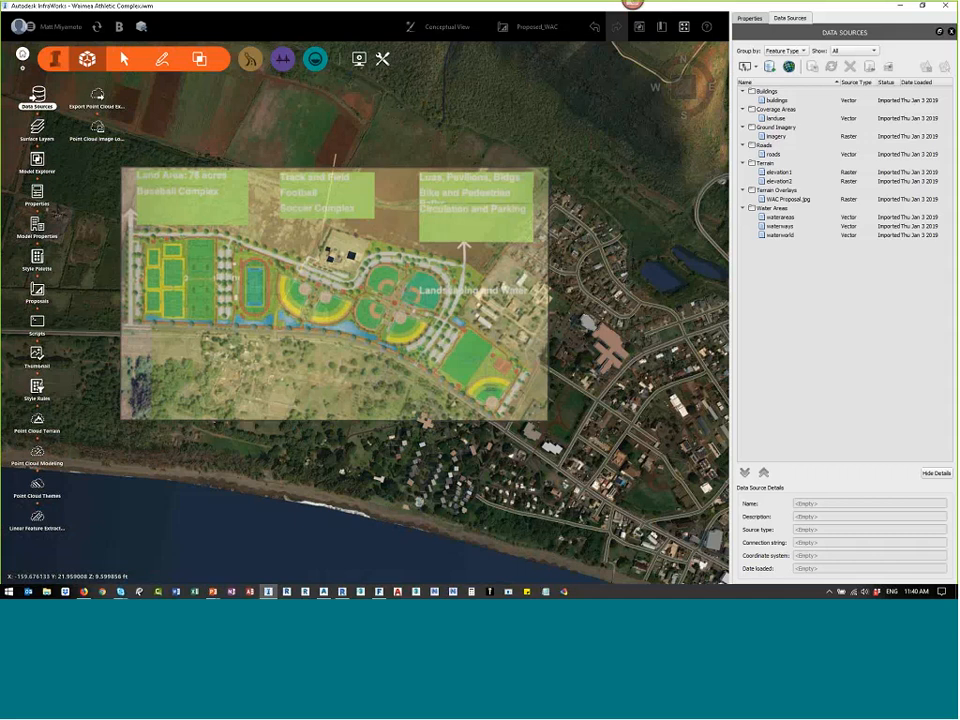
scroll(461, 356, up, 2)
drag(461, 356, 525, 344)
drag(461, 356, 401, 315)
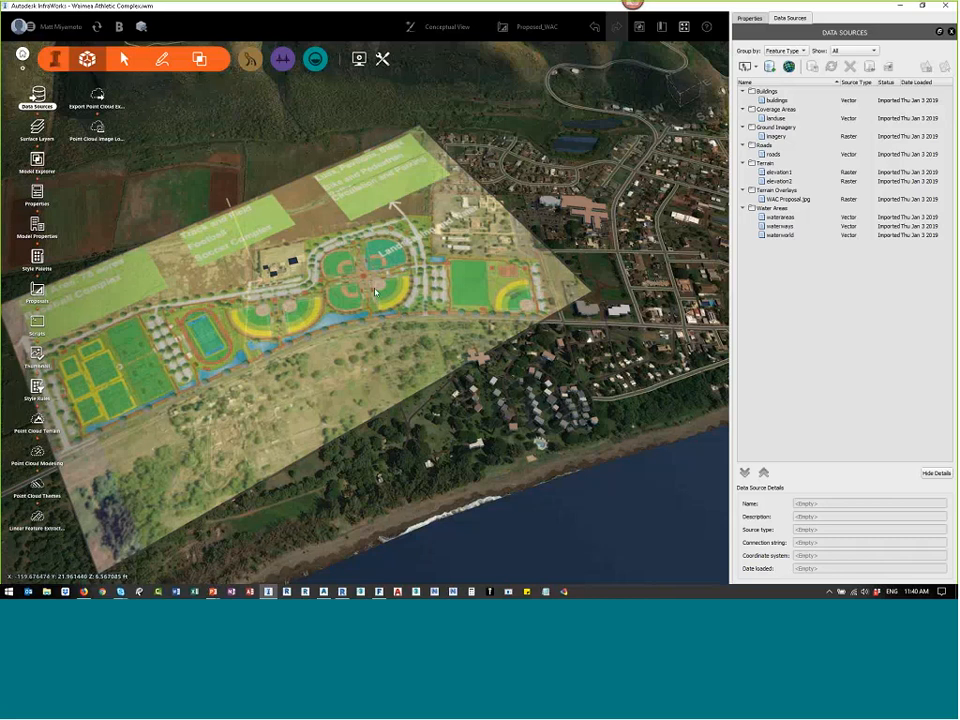
Step: Switch from the Proposed_WAC proposal to Waimea_Athletic_Complex and view the modelled site obliquely from the ocean side
drag(375, 292, 445, 240)
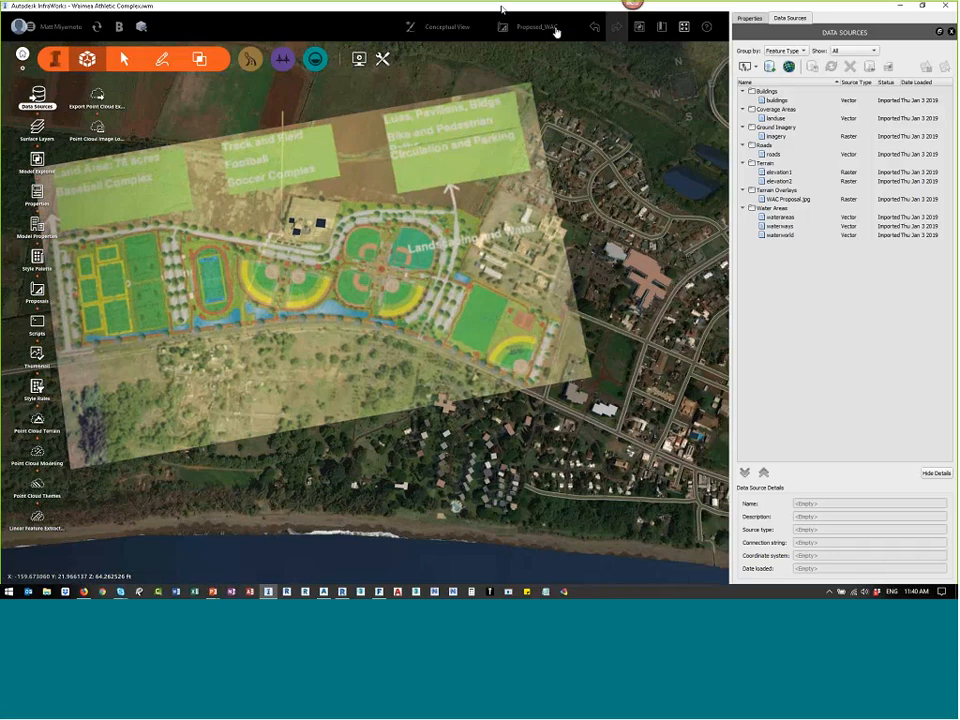
click(555, 30)
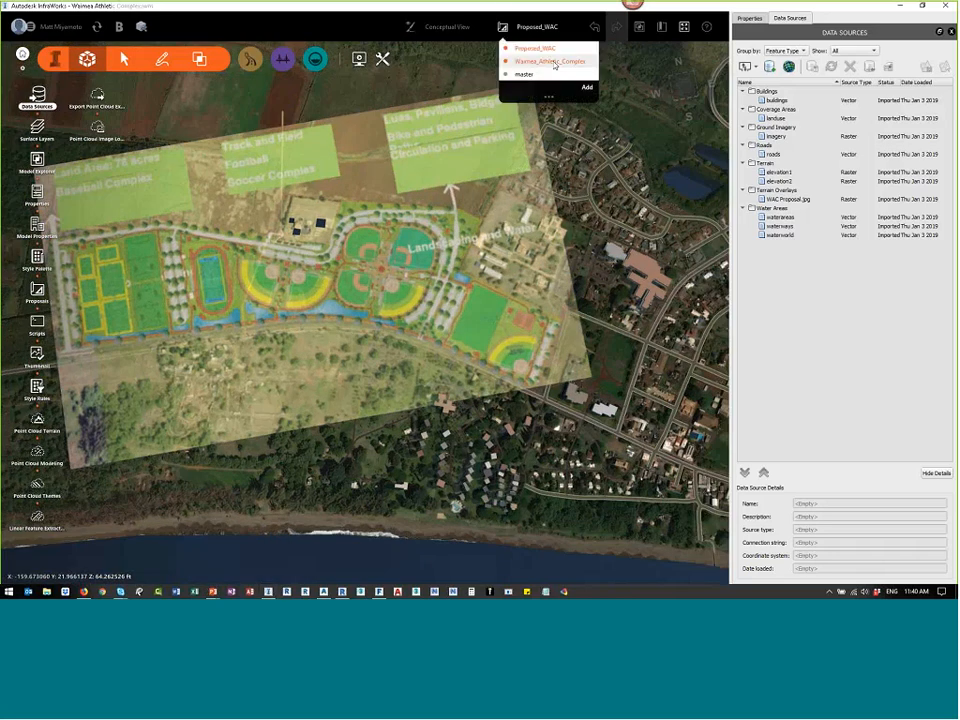
click(555, 65)
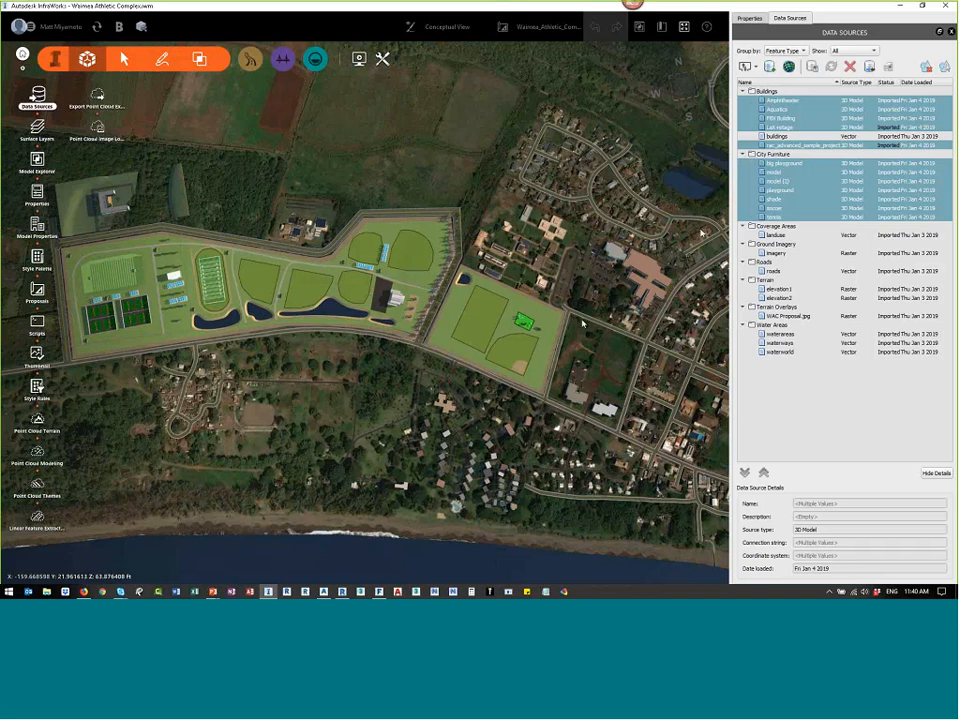
drag(436, 385, 520, 336)
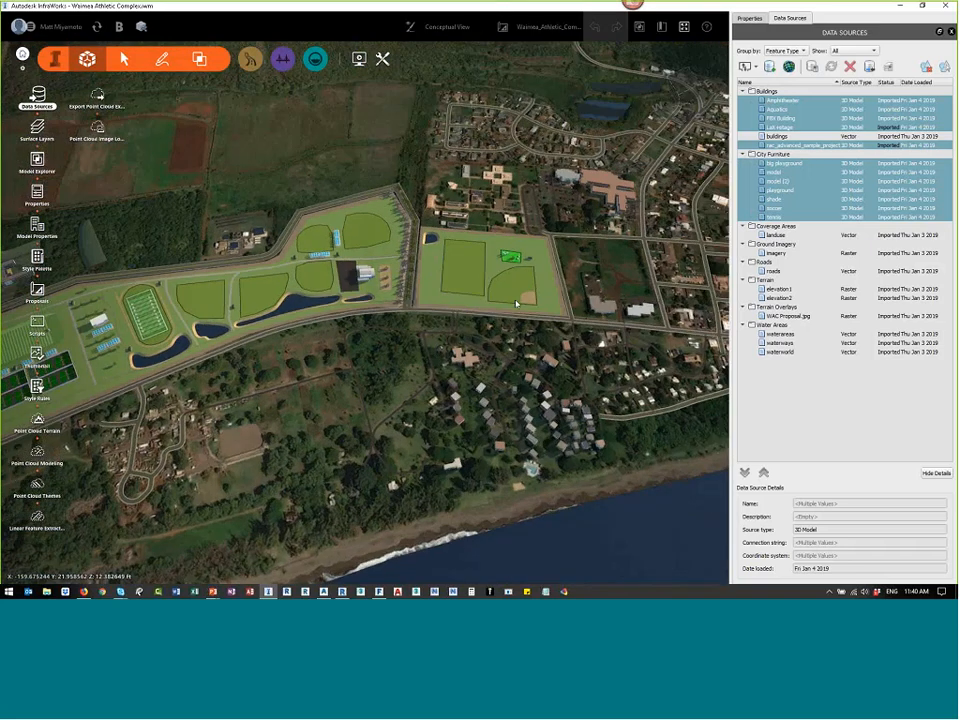
scroll(520, 330, up, 3)
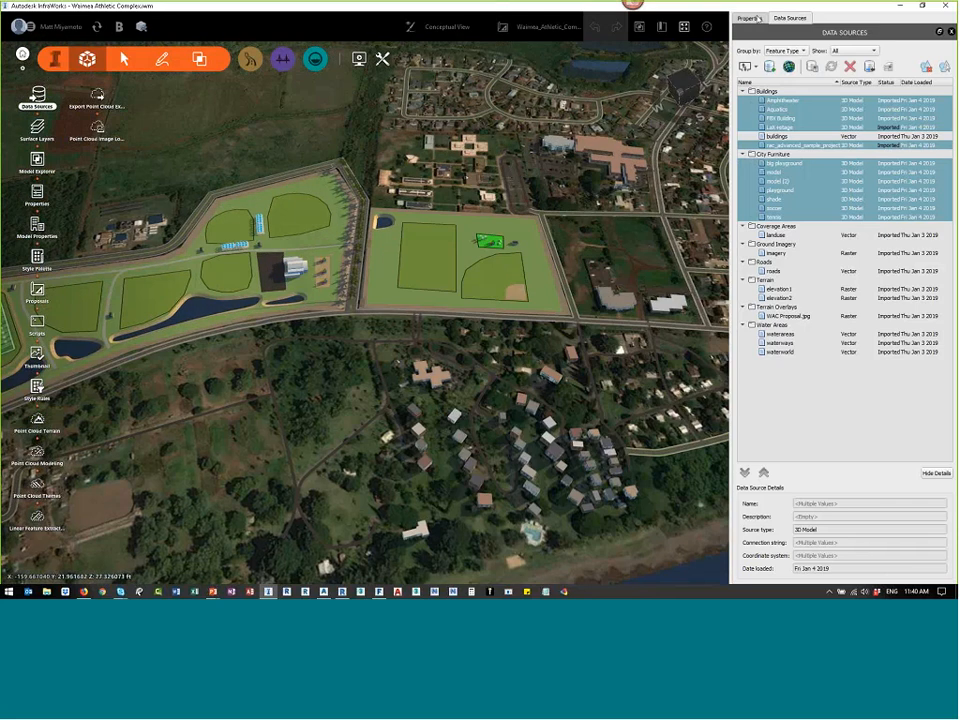
Step: Turn on the WAC Proposal.jpg overlay in this proposal, set its opacity to 55, and deselect it
click(37, 128)
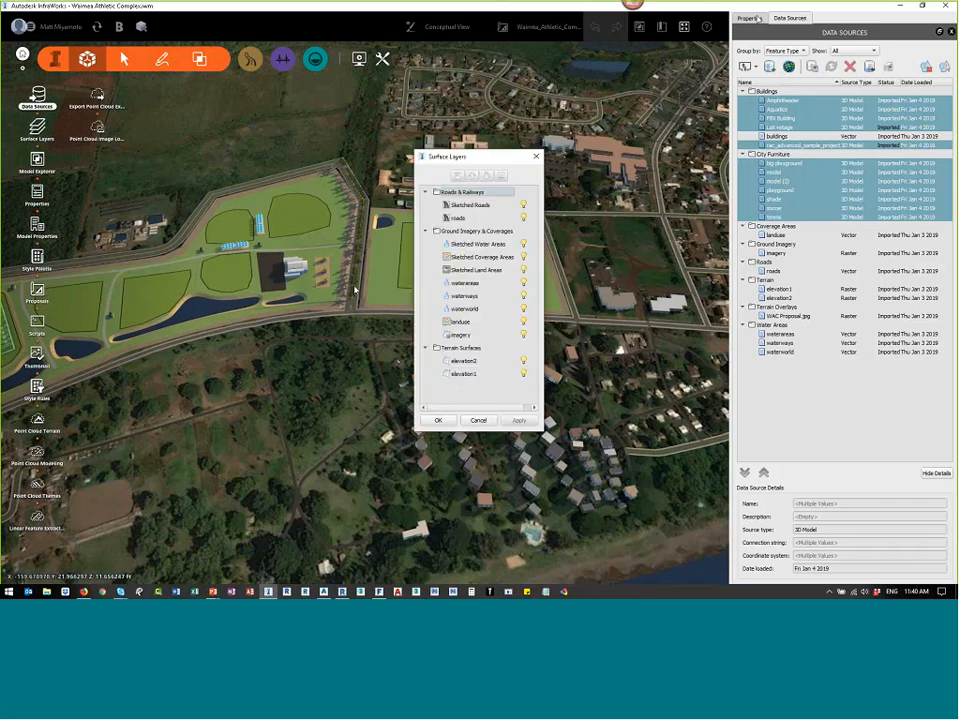
click(536, 156)
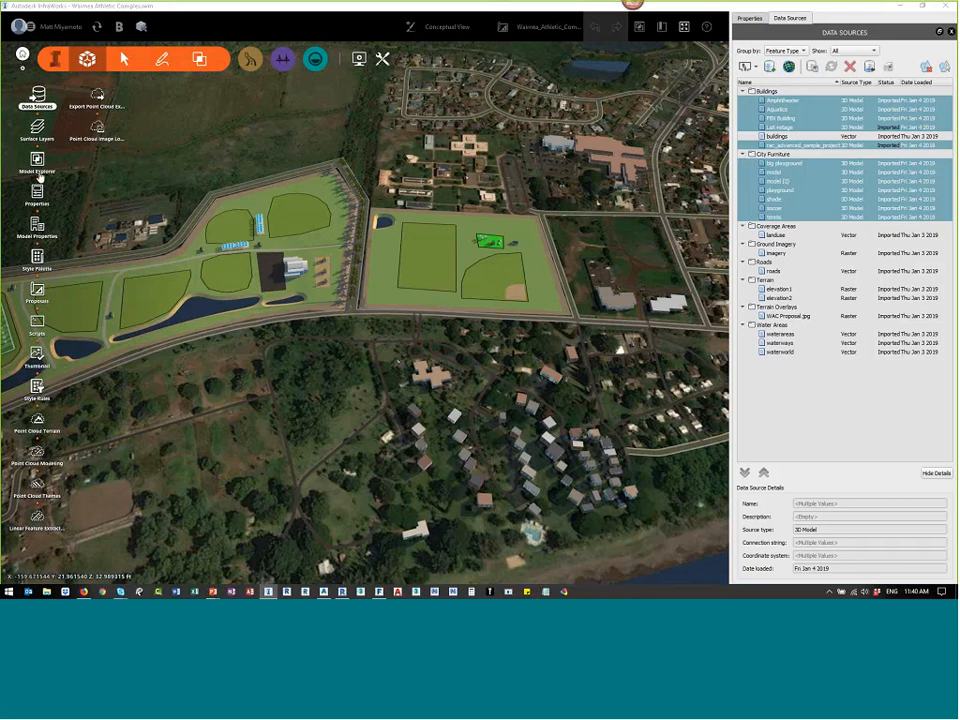
click(639, 27)
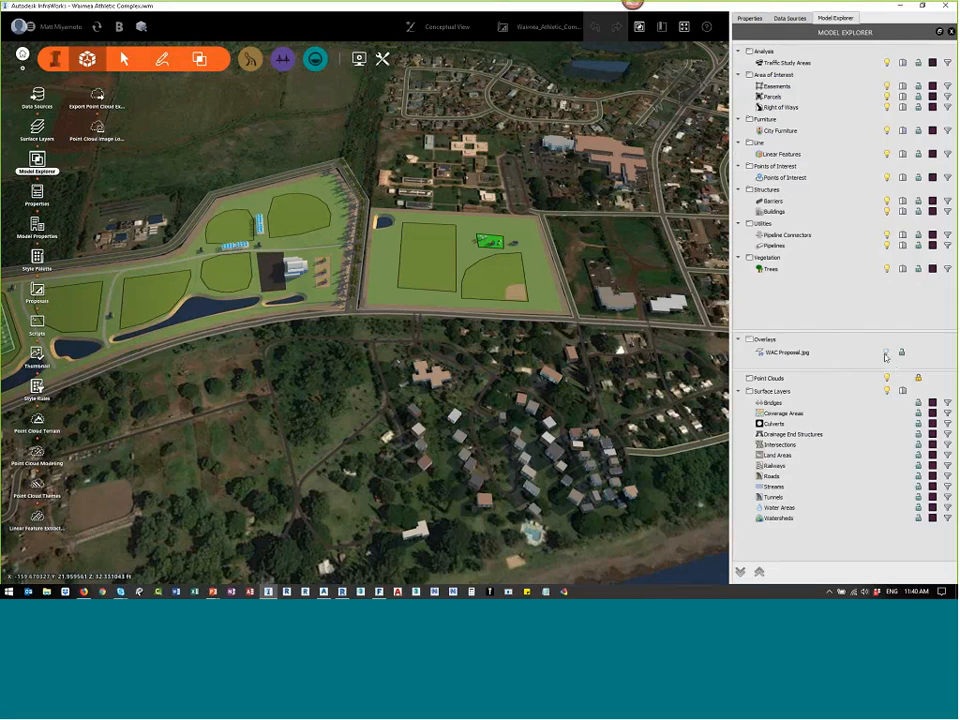
click(886, 353)
scroll(396, 326, up, 1)
drag(396, 326, 632, 267)
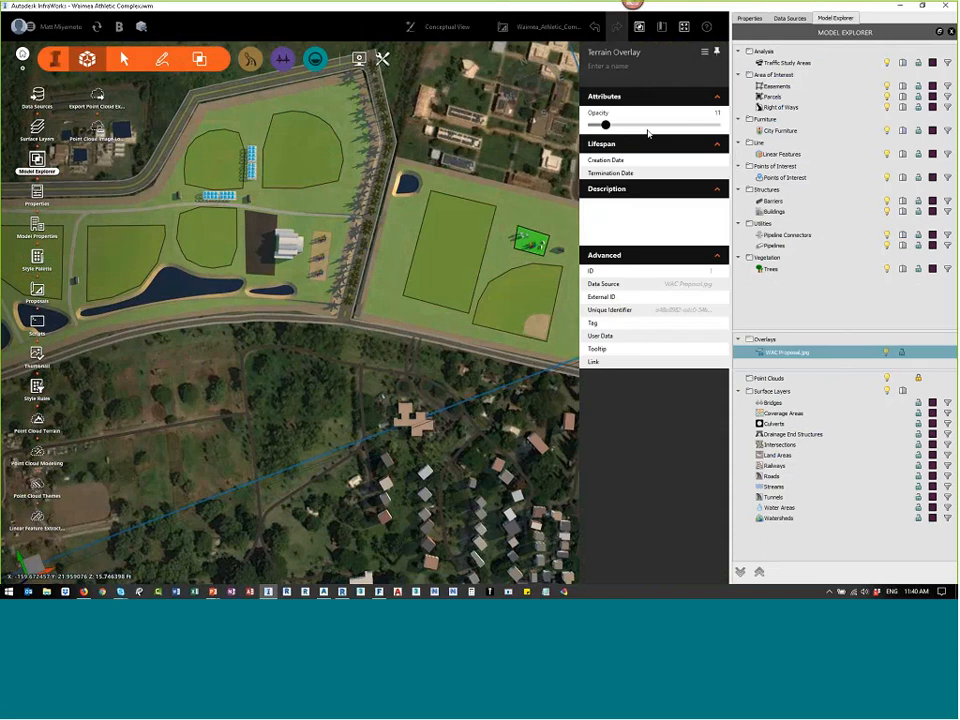
click(648, 128)
drag(657, 131, 660, 128)
scroll(544, 281, up, 2)
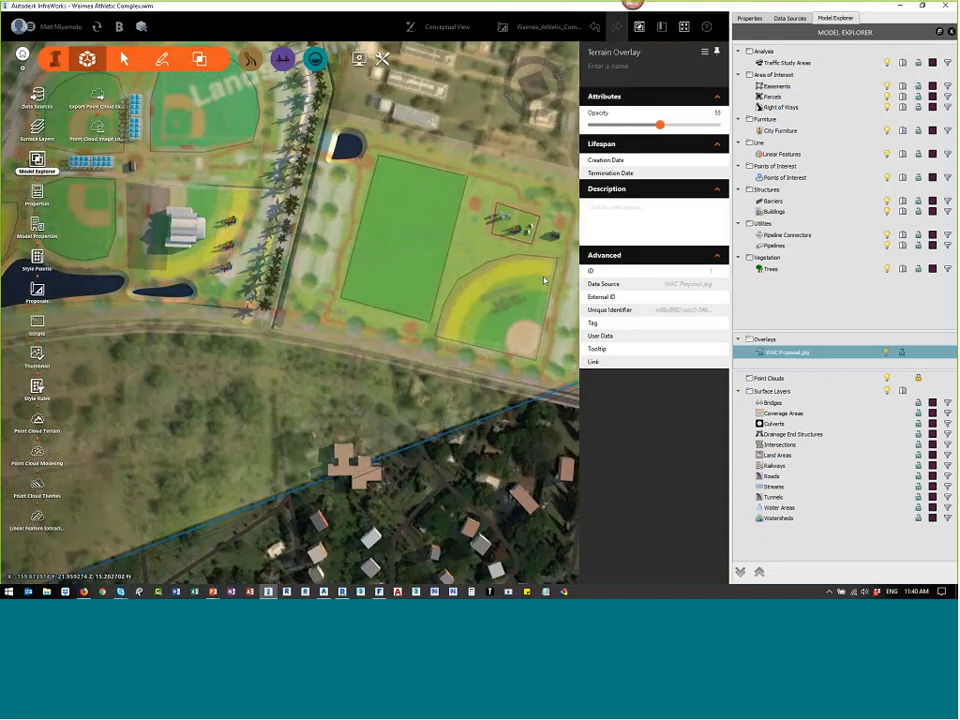
key(Escape)
Step: Compare the modelled fields, ponds and courts with the underlying plan overlay, from the playground across to the tennis courts
scroll(544, 281, up, 1)
scroll(543, 237, up, 1)
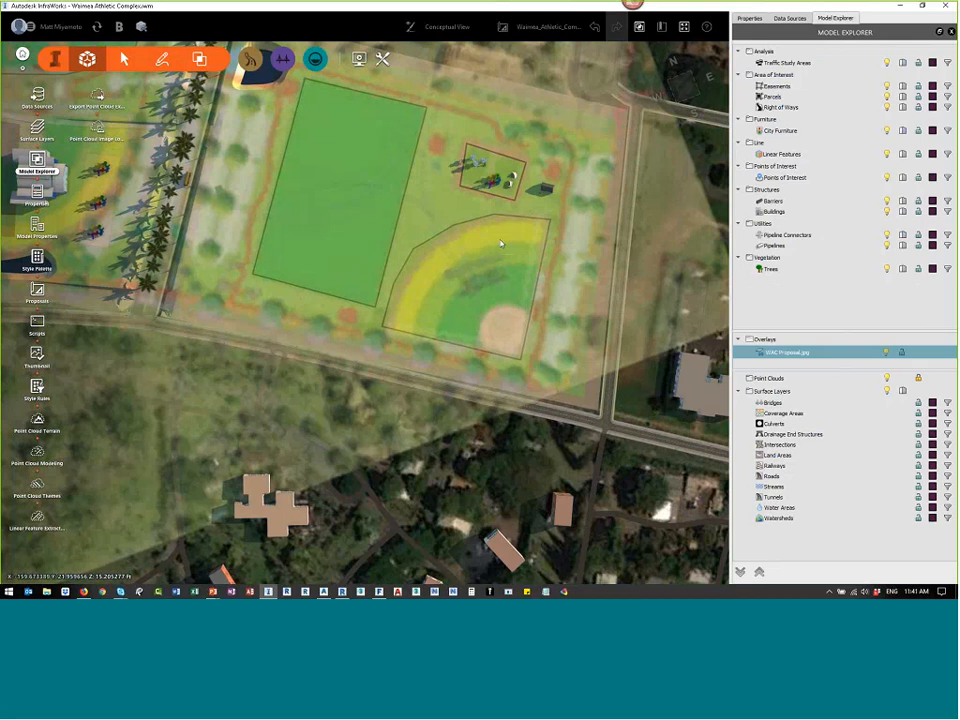
middle_drag(307, 221, 456, 268)
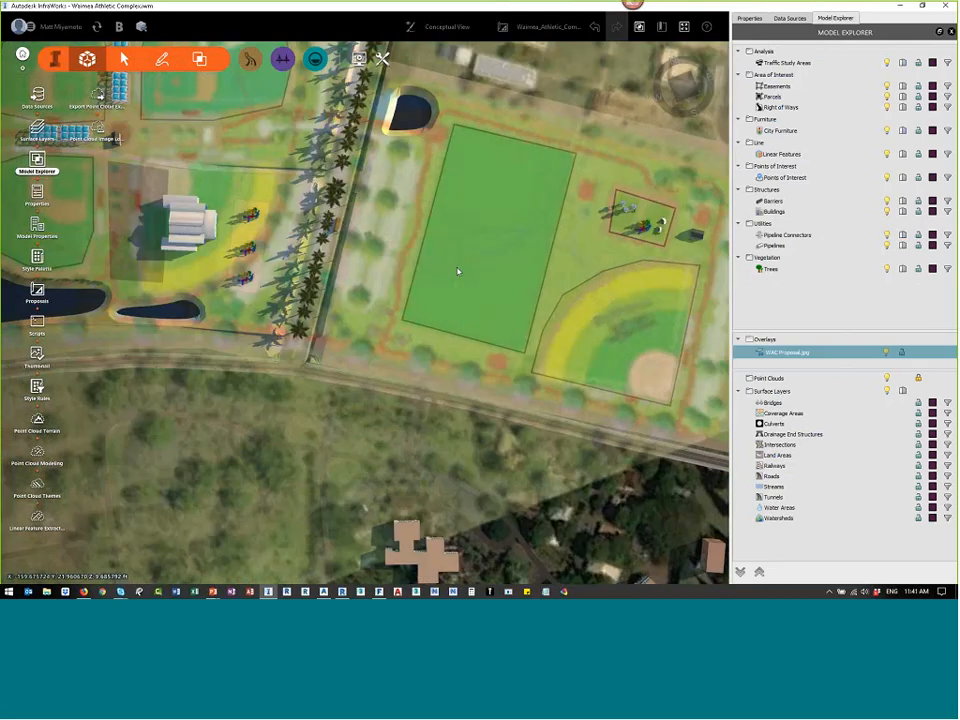
middle_drag(134, 246, 348, 264)
middle_drag(172, 262, 424, 268)
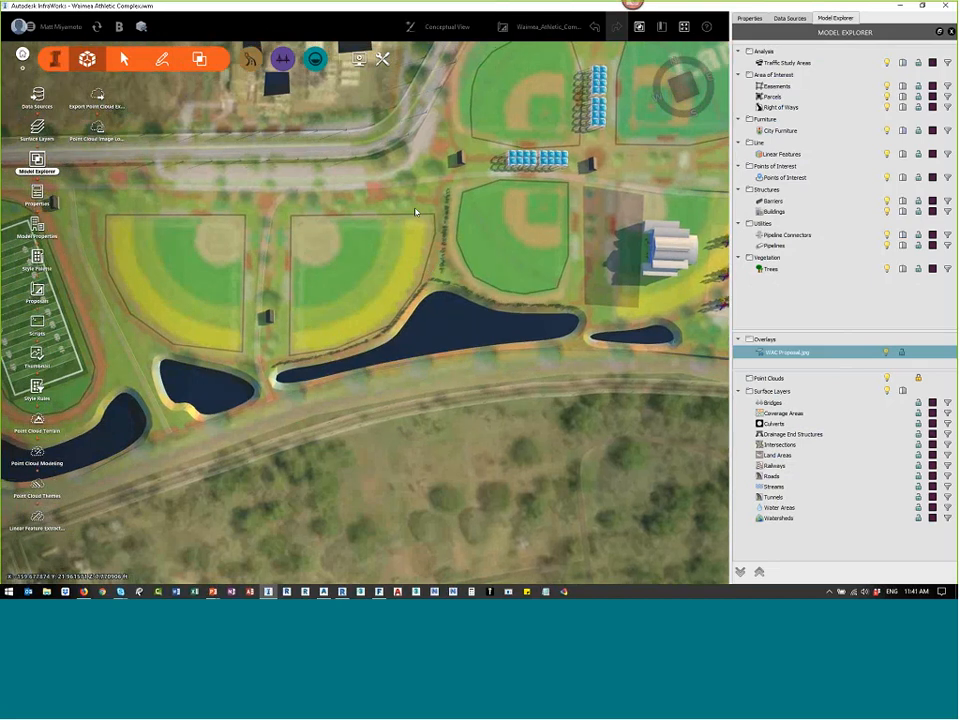
mouse_move(130, 286)
middle_down()
mouse_move(269, 250)
mouse_move(350, 253)
middle_up()
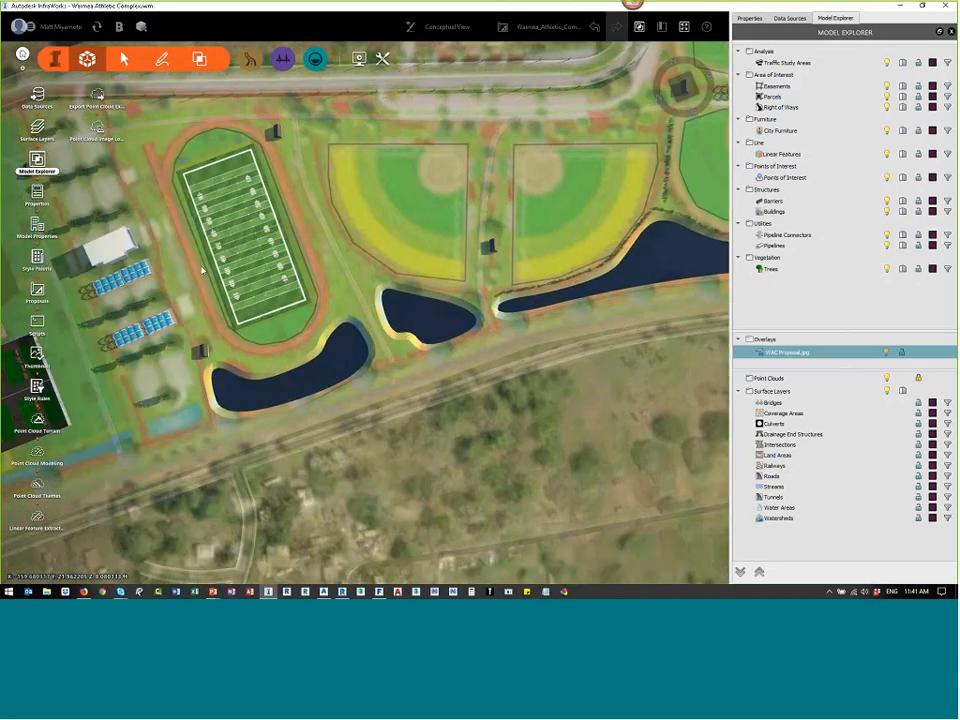
middle_drag(97, 256, 285, 259)
middle_drag(80, 292, 285, 262)
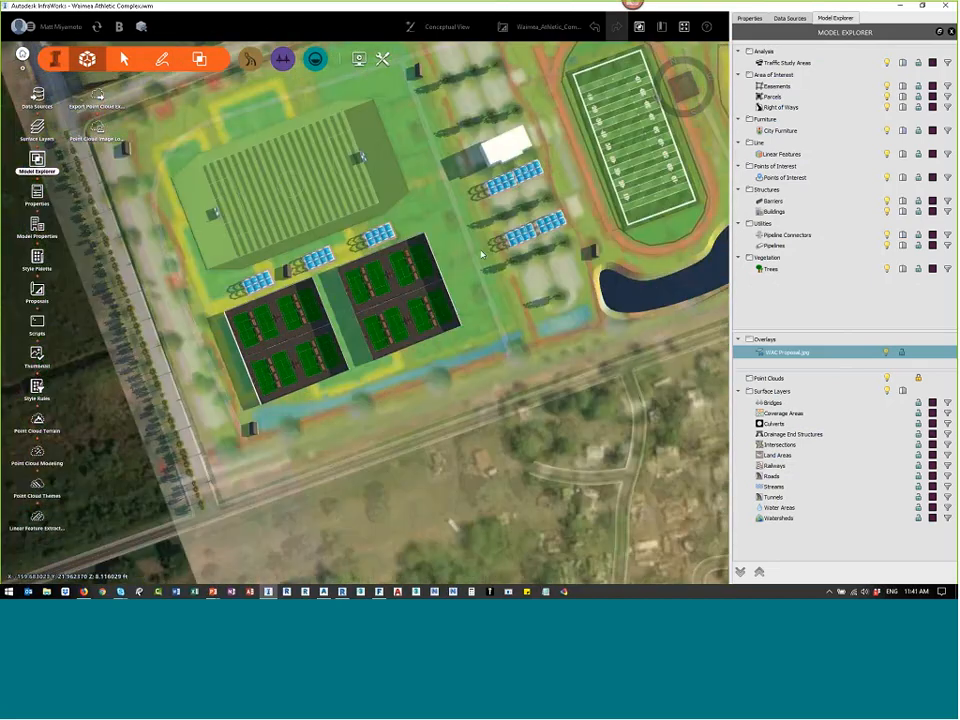
scroll(480, 251, down, 1)
middle_drag(612, 224, 366, 314)
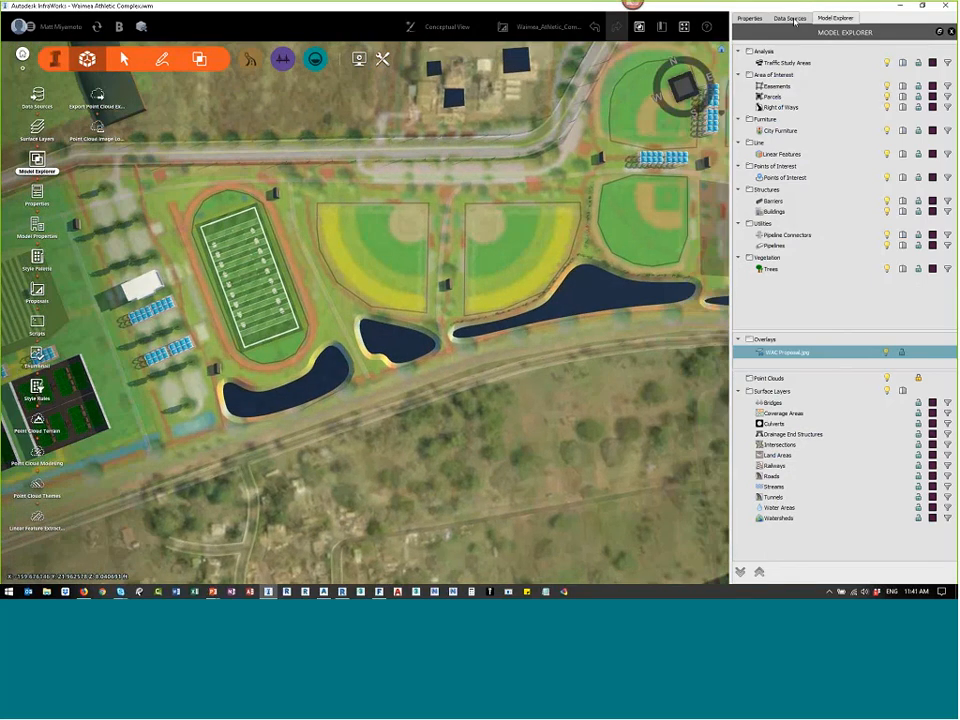
Step: Bring up the model's data sources, replace the multiple selection with the Terrain group, and view the four-diamond ball field area
click(791, 18)
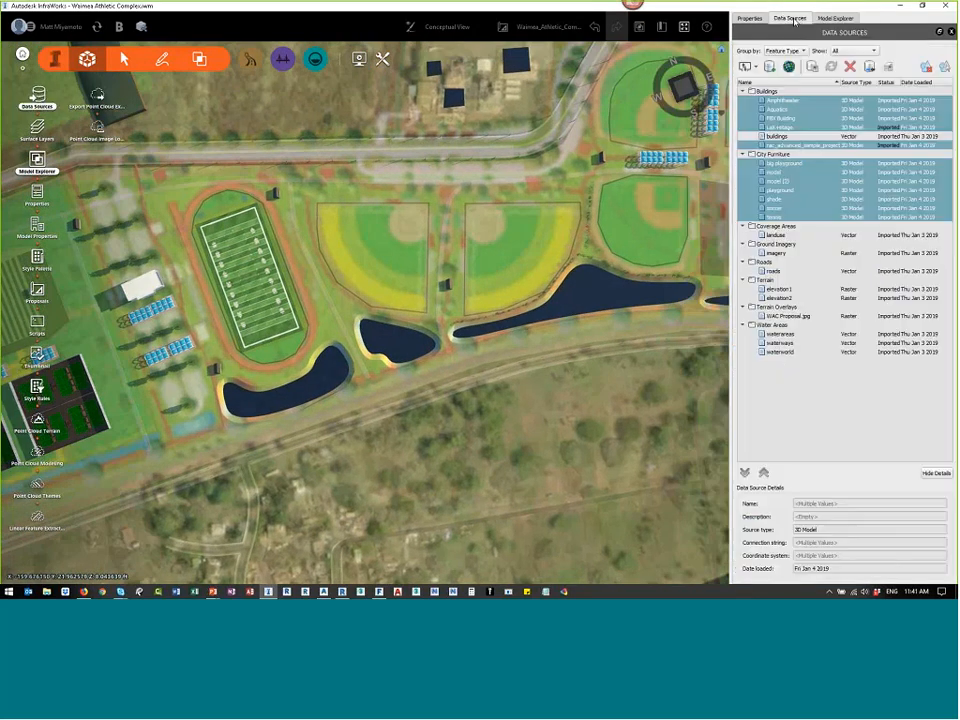
click(804, 279)
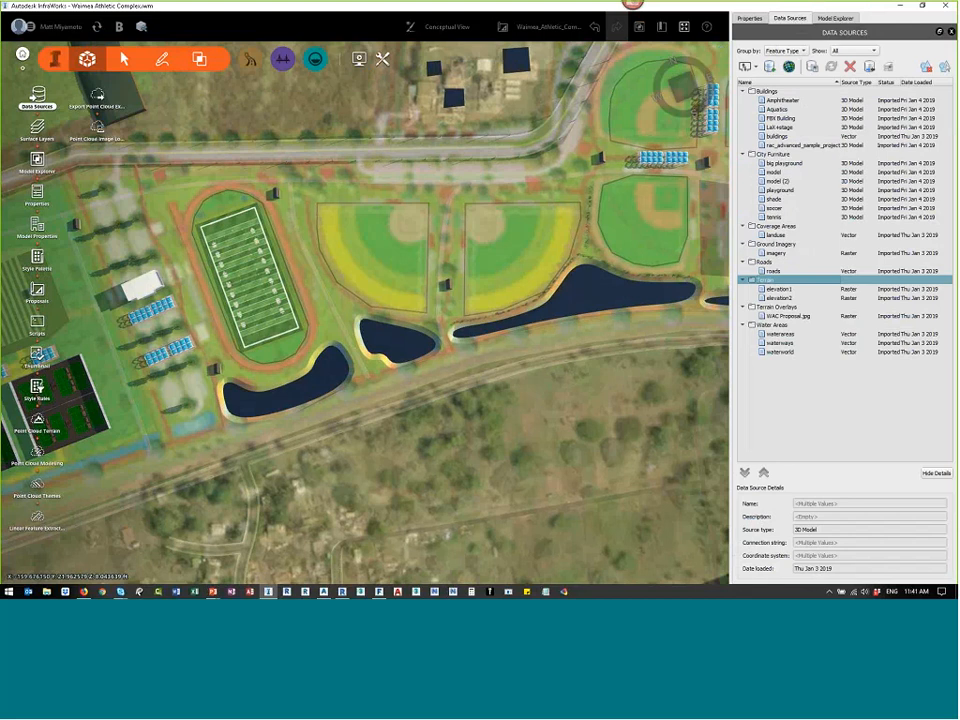
scroll(331, 258, down, 1)
middle_drag(662, 126, 421, 264)
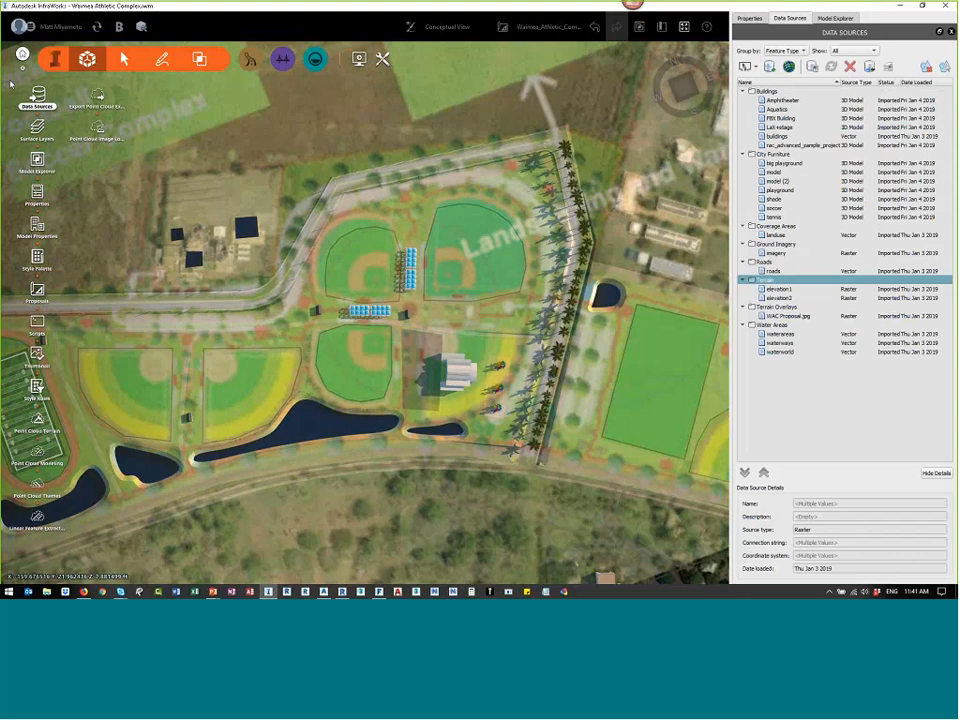
Step: Collapse and expand the InfraWorks model tools, and reopen the list of data sources from them
click(62, 63)
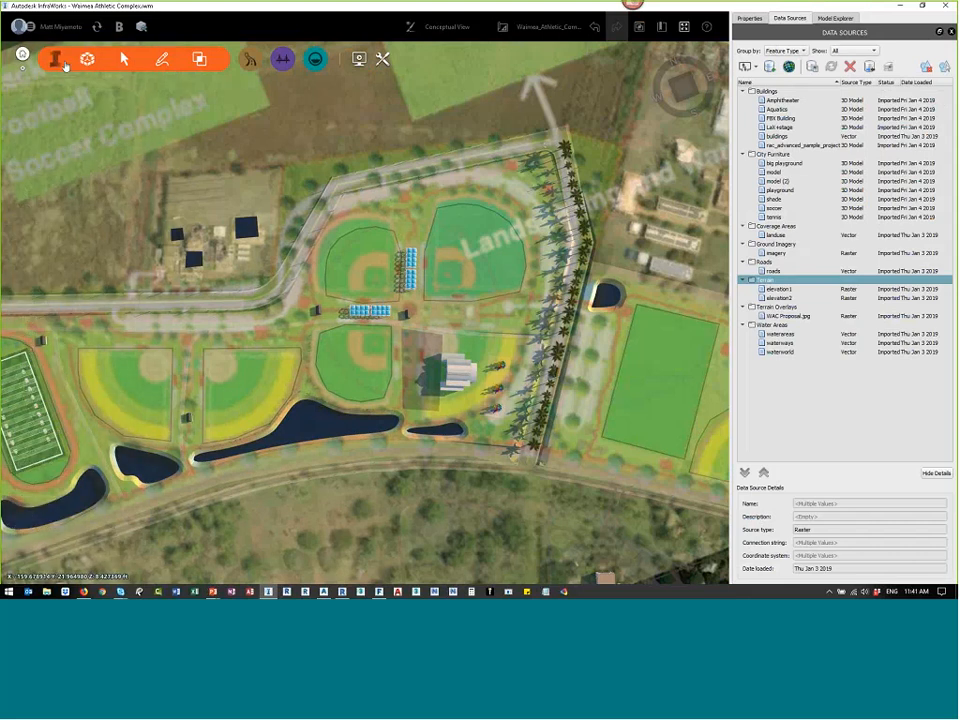
click(50, 66)
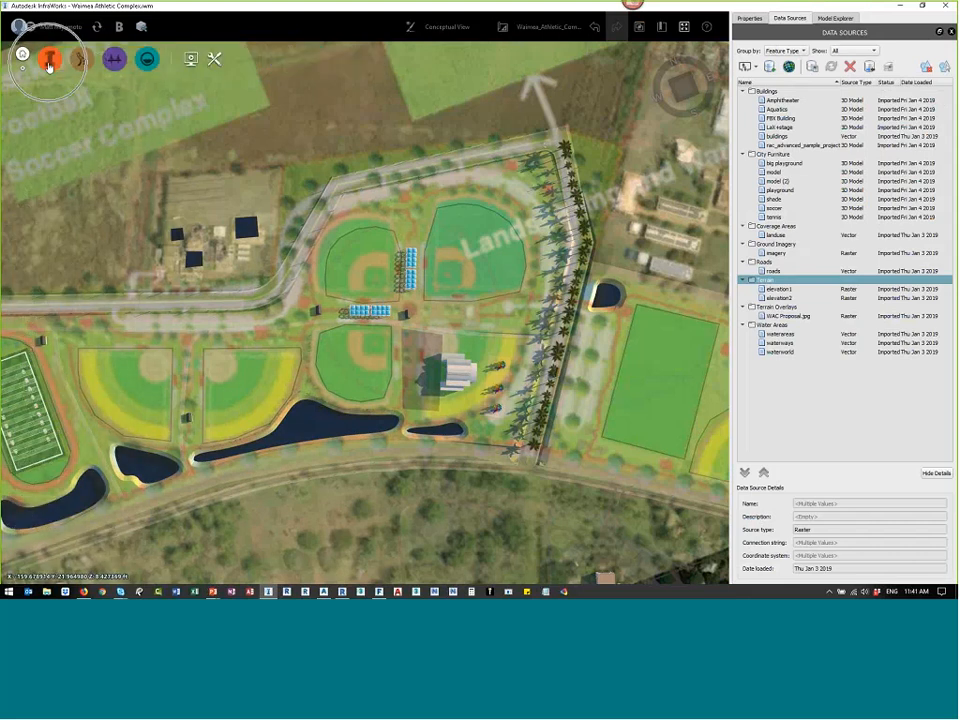
click(50, 66)
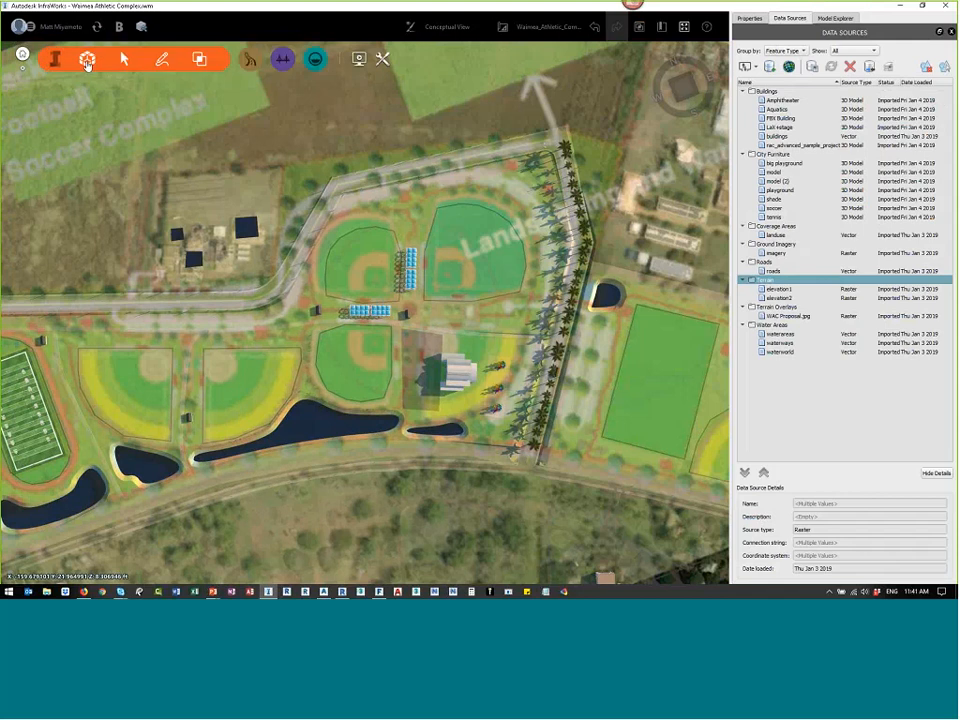
click(87, 63)
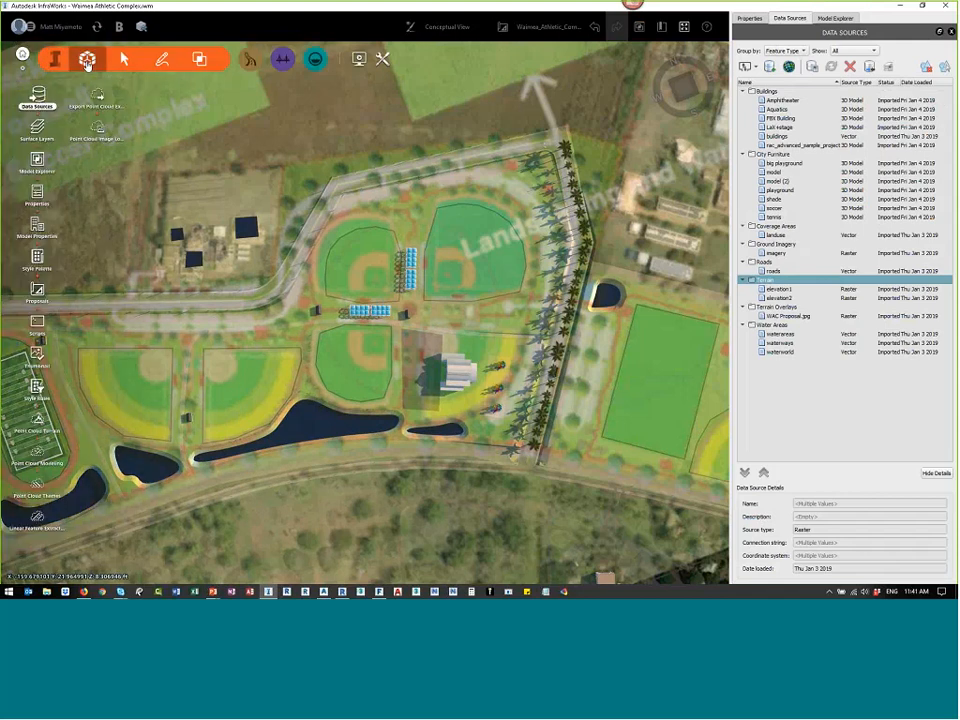
click(42, 100)
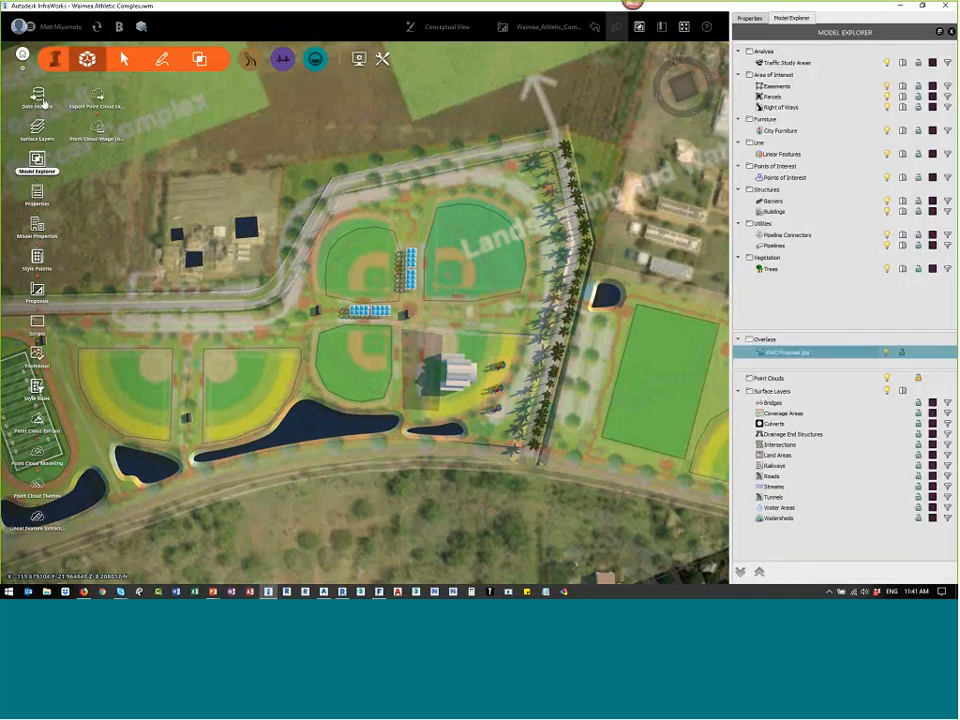
click(42, 100)
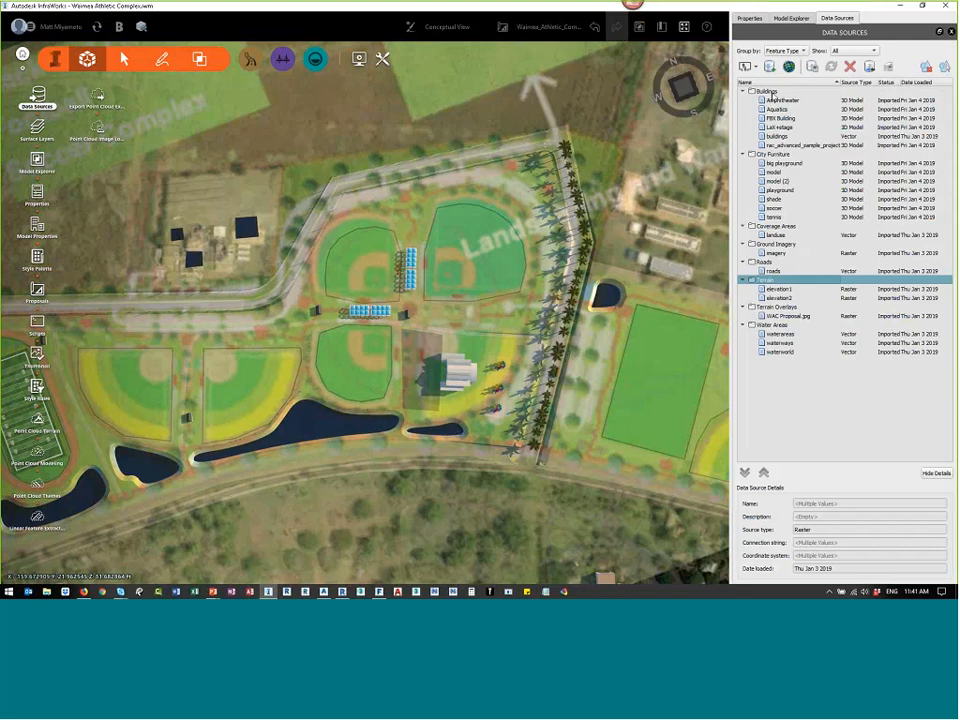
Step: Try adding RevMech Sample.rvt as an Autodesk Revit data source, and cancel before sending it to the cloud service
click(748, 66)
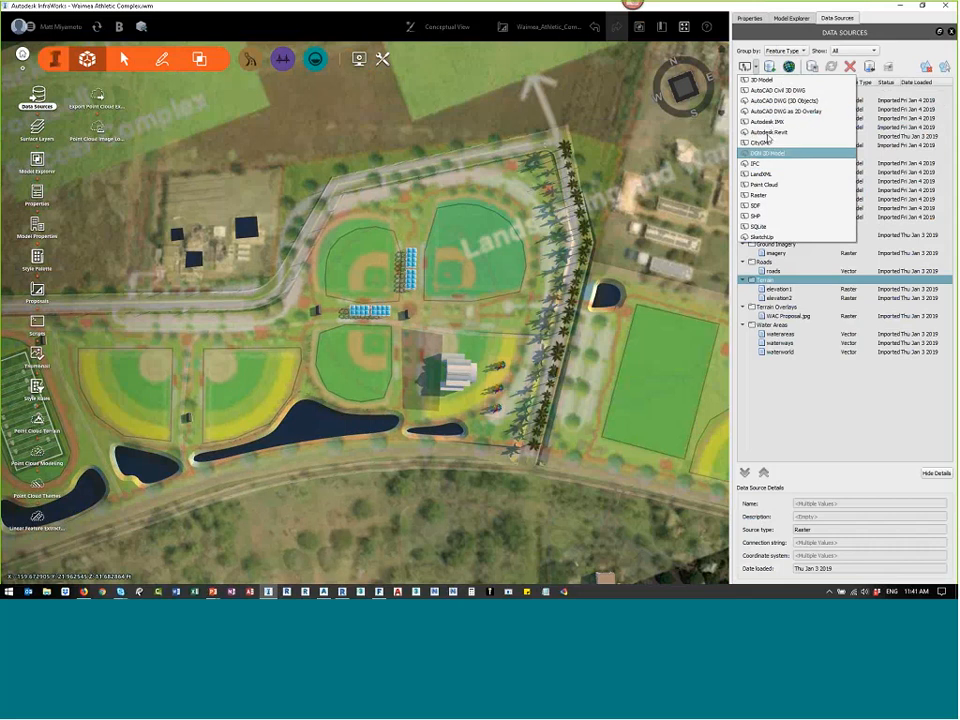
click(769, 132)
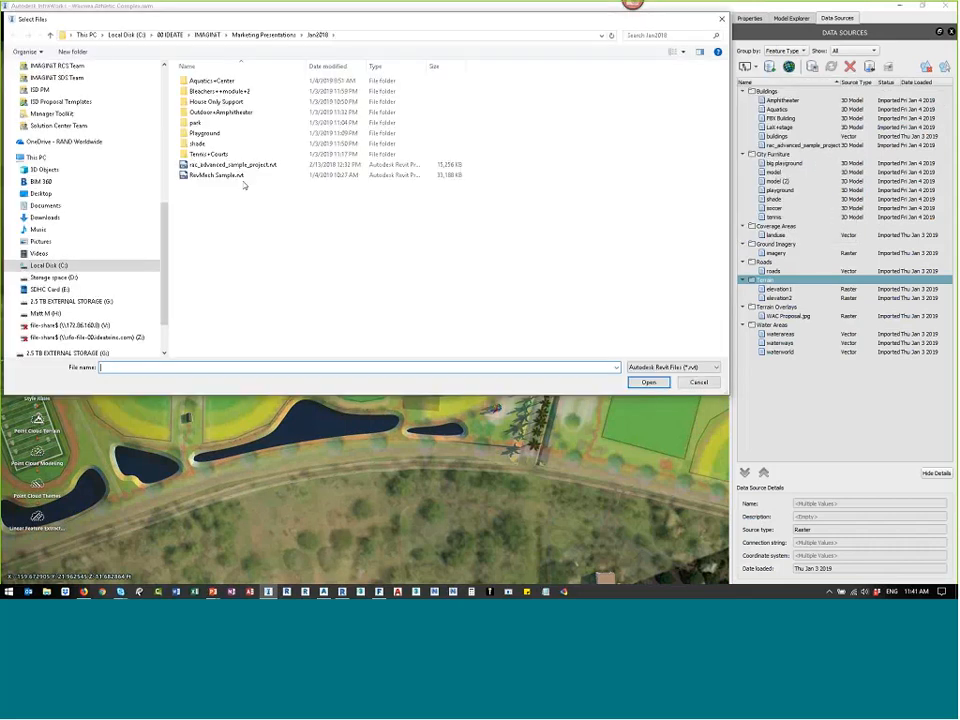
click(238, 176)
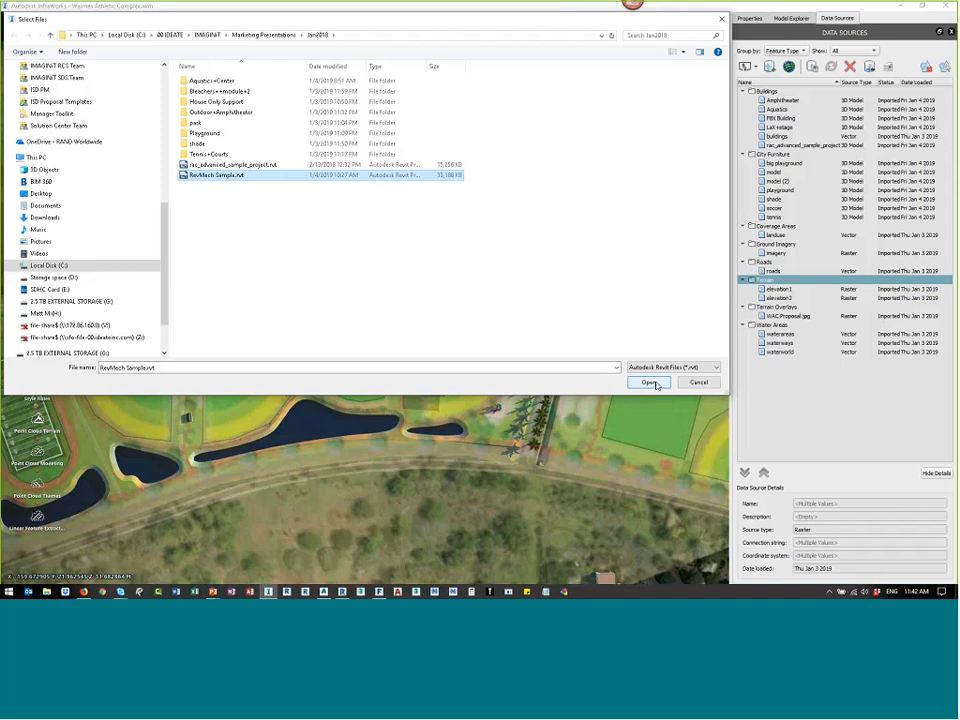
click(650, 383)
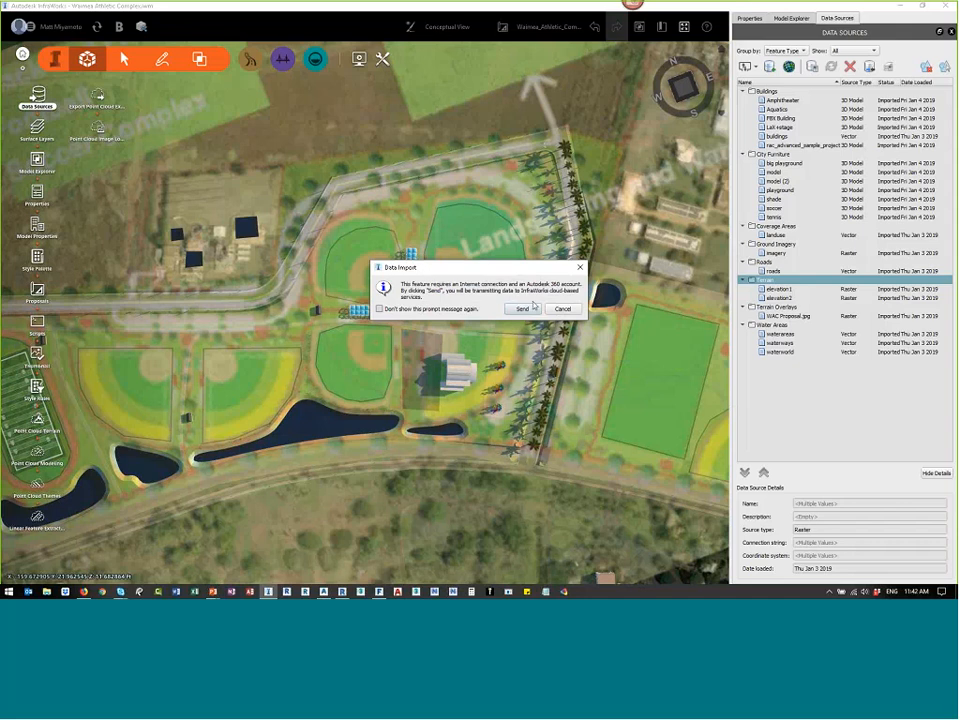
click(563, 309)
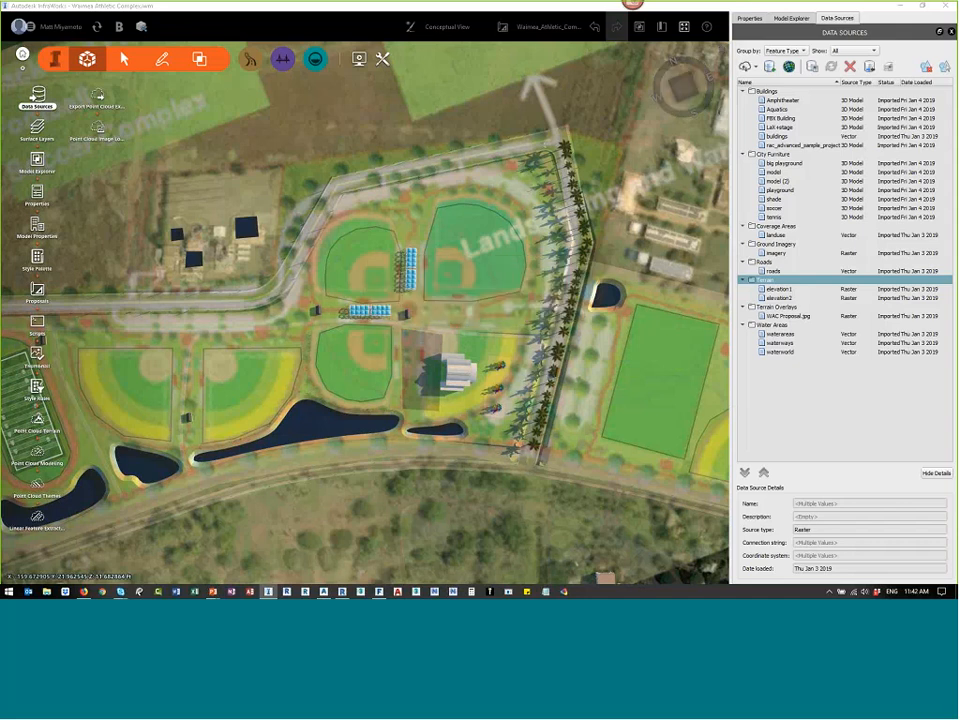
Step: Open the configuration of the rac_advanced_sample_project building data source and start its interactive placement
click(823, 148)
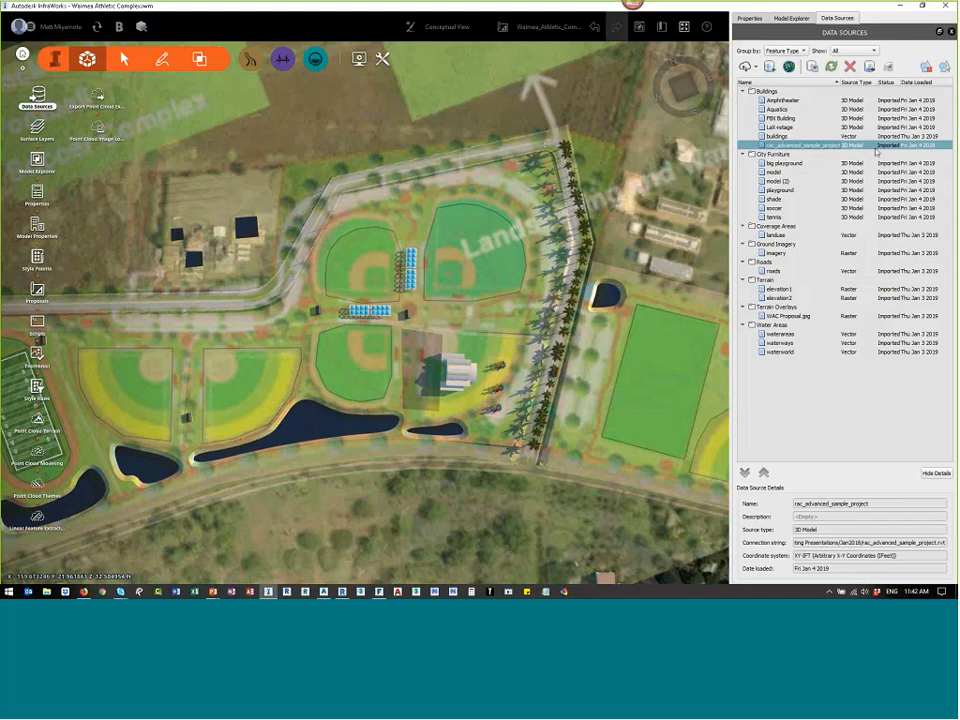
double_click(797, 147)
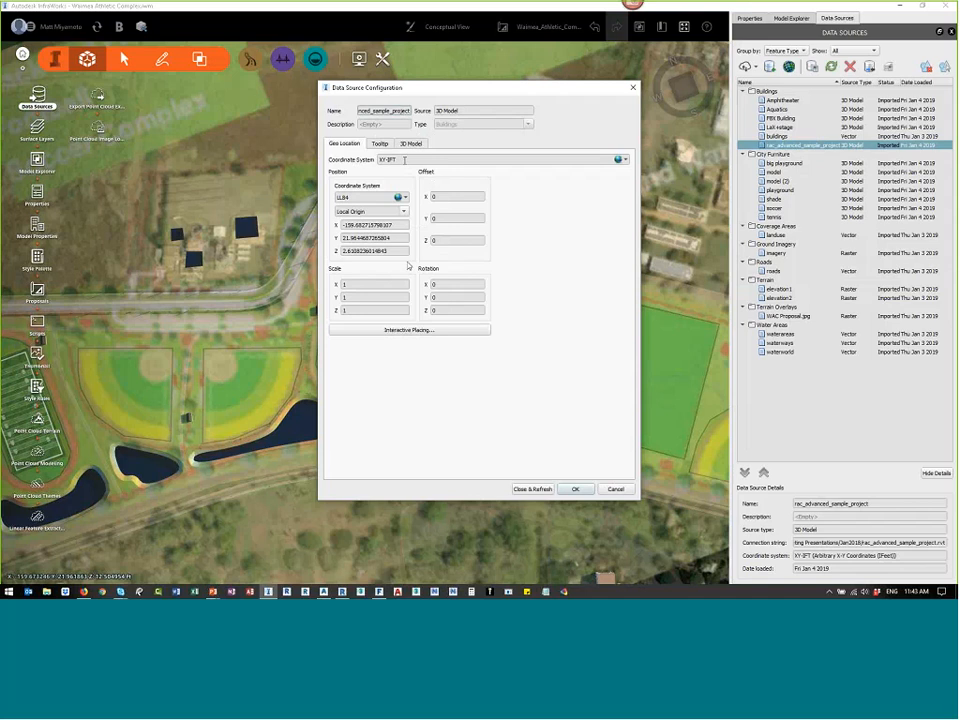
click(419, 336)
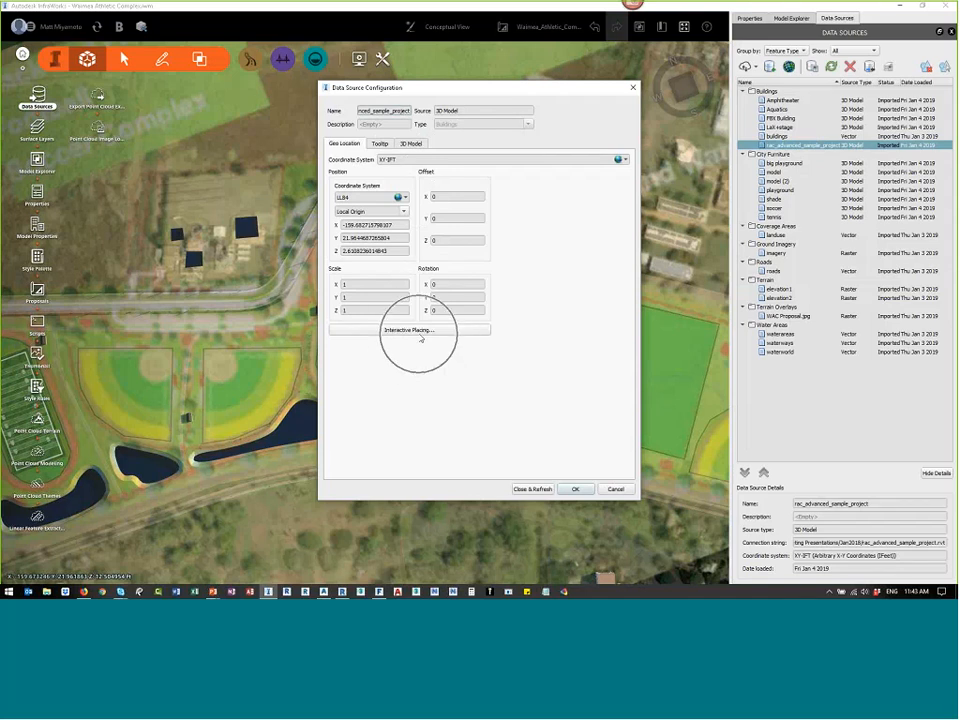
click(412, 331)
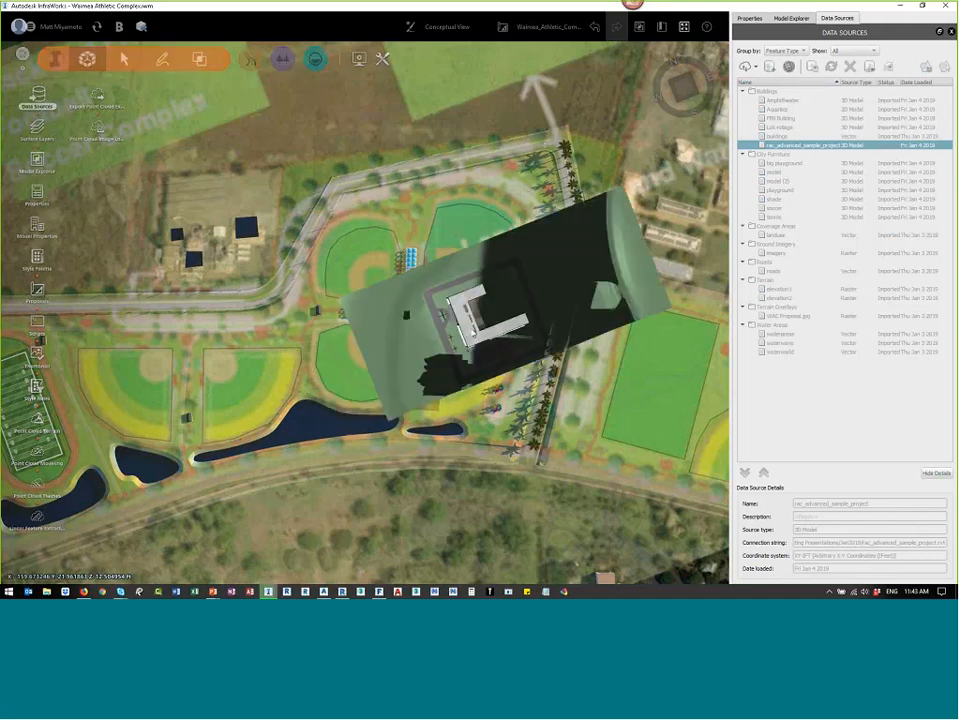
Step: Try positioning the building interactively beside its existing copy, north of the soccer field and running track, and leave the placement
scroll(419, 293, up, 3)
scroll(354, 290, down, 2)
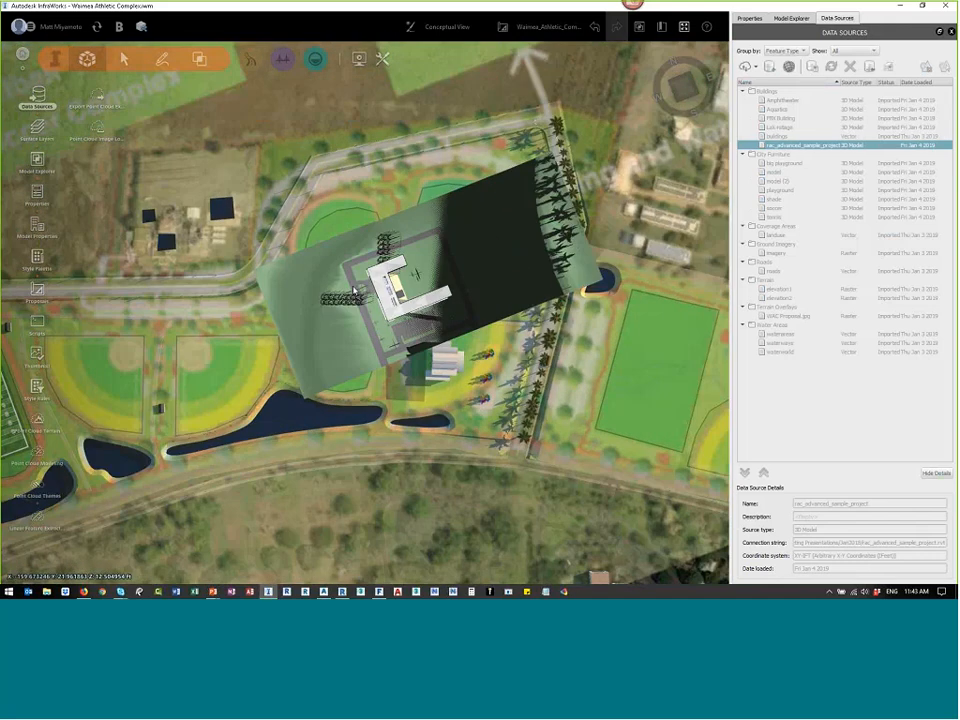
middle_drag(354, 290, 440, 298)
middle_drag(190, 280, 413, 296)
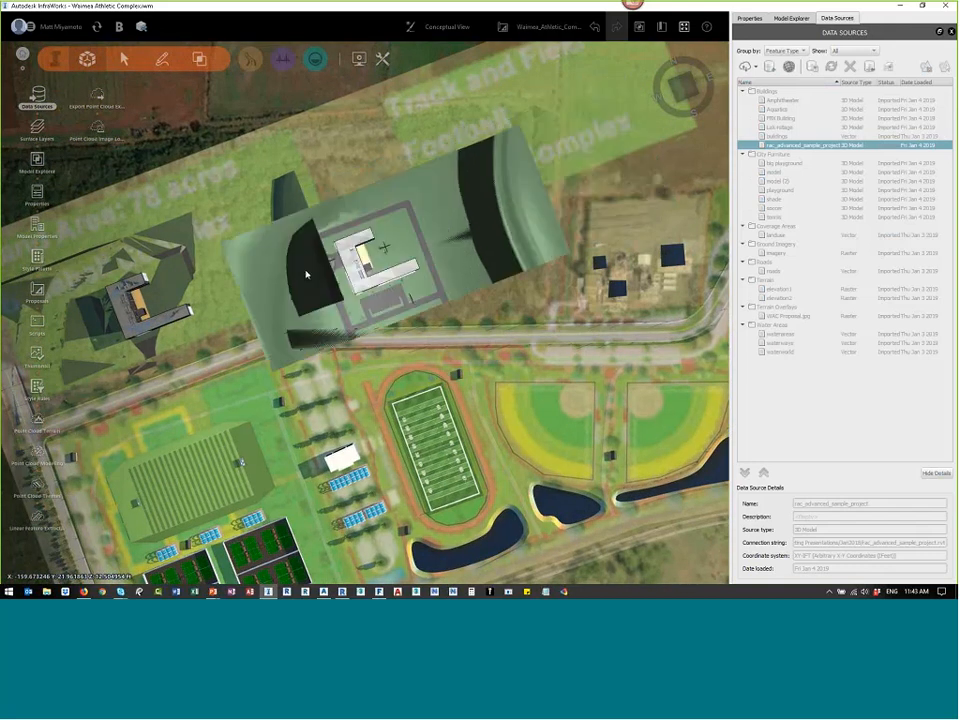
scroll(212, 248, up, 2)
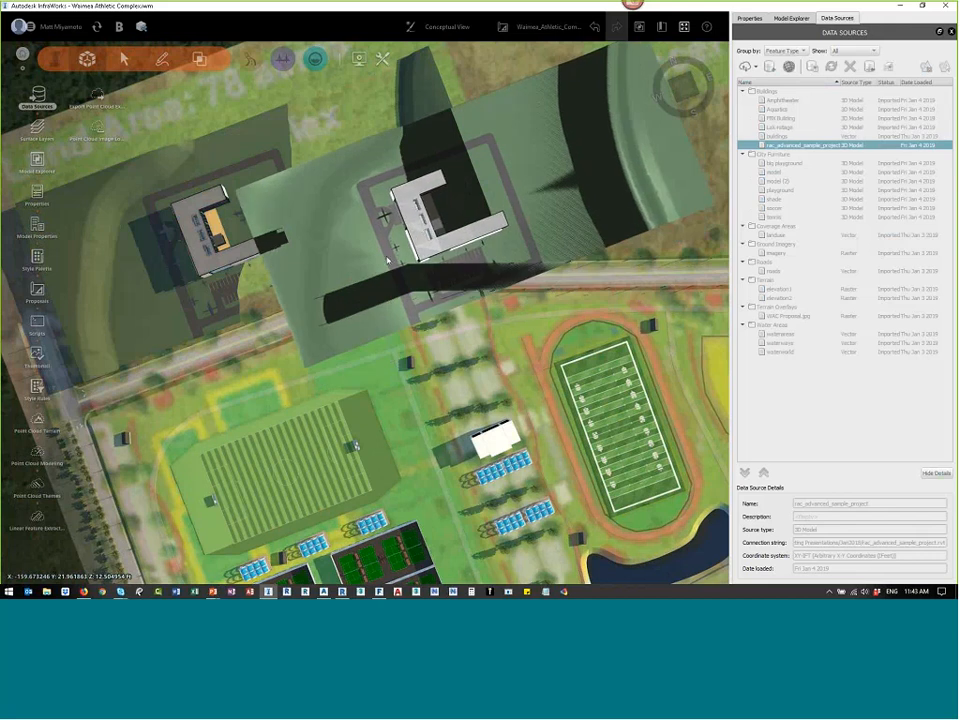
drag(385, 243, 451, 202)
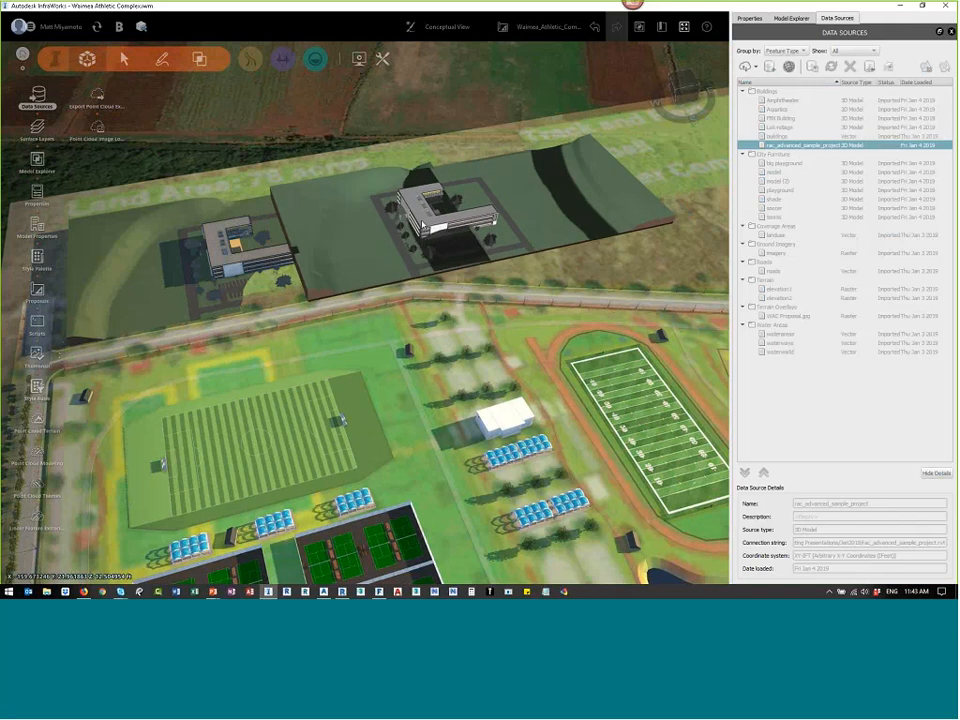
click(422, 225)
scroll(420, 228, up, 6)
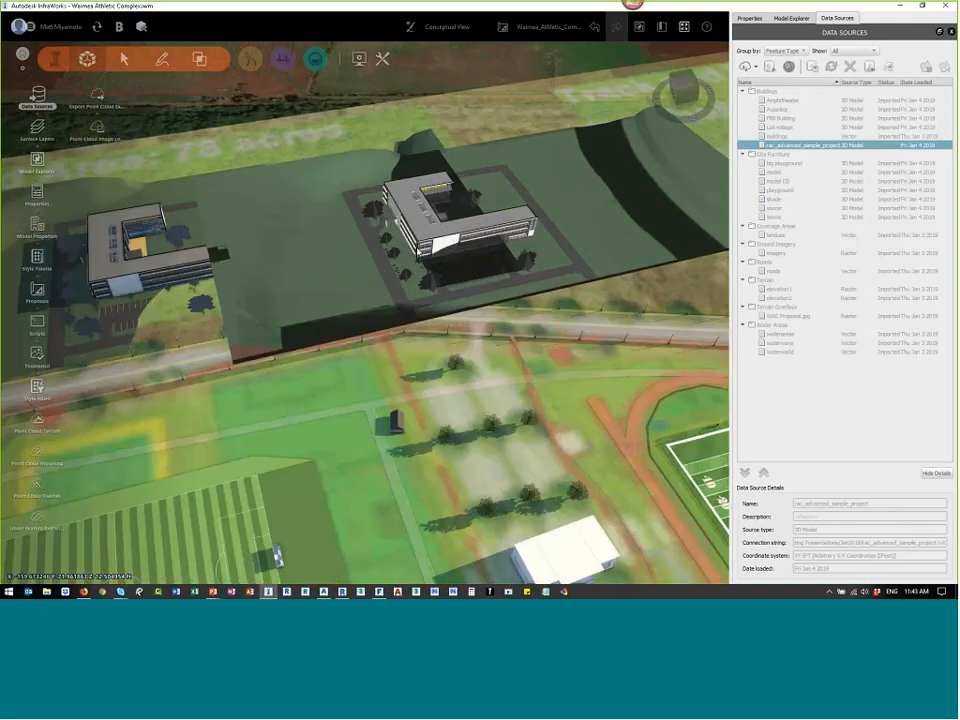
mouse_move(417, 235)
mouse_down()
mouse_move(390, 190)
mouse_move(327, 238)
mouse_move(202, 245)
mouse_move(313, 266)
mouse_move(268, 170)
mouse_move(352, 236)
mouse_move(430, 238)
mouse_up()
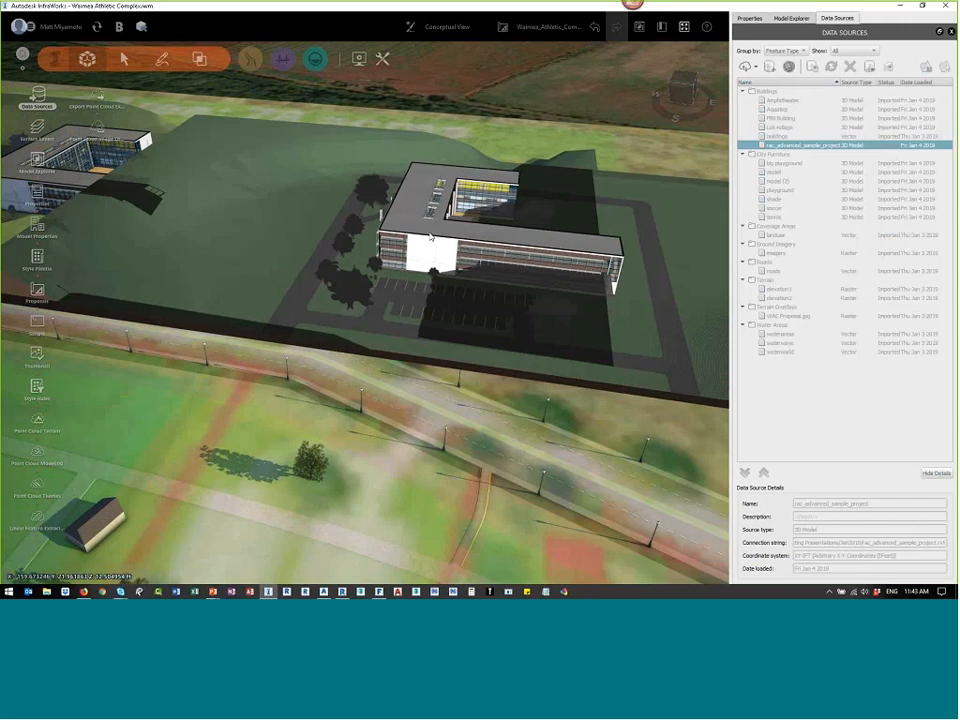
drag(510, 249, 624, 291)
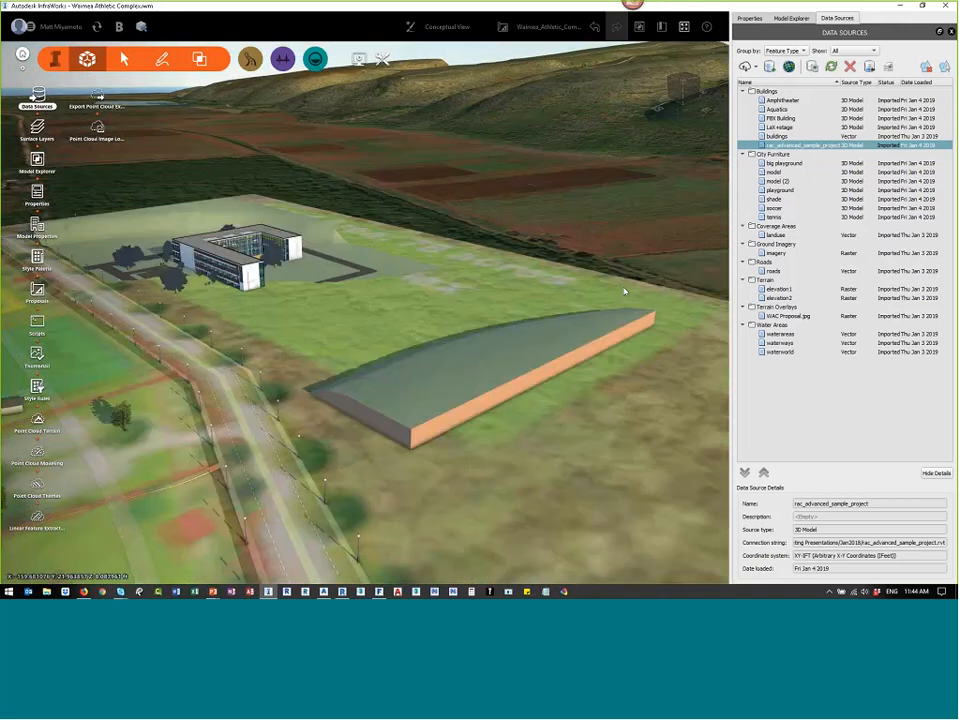
scroll(624, 291, down, 2)
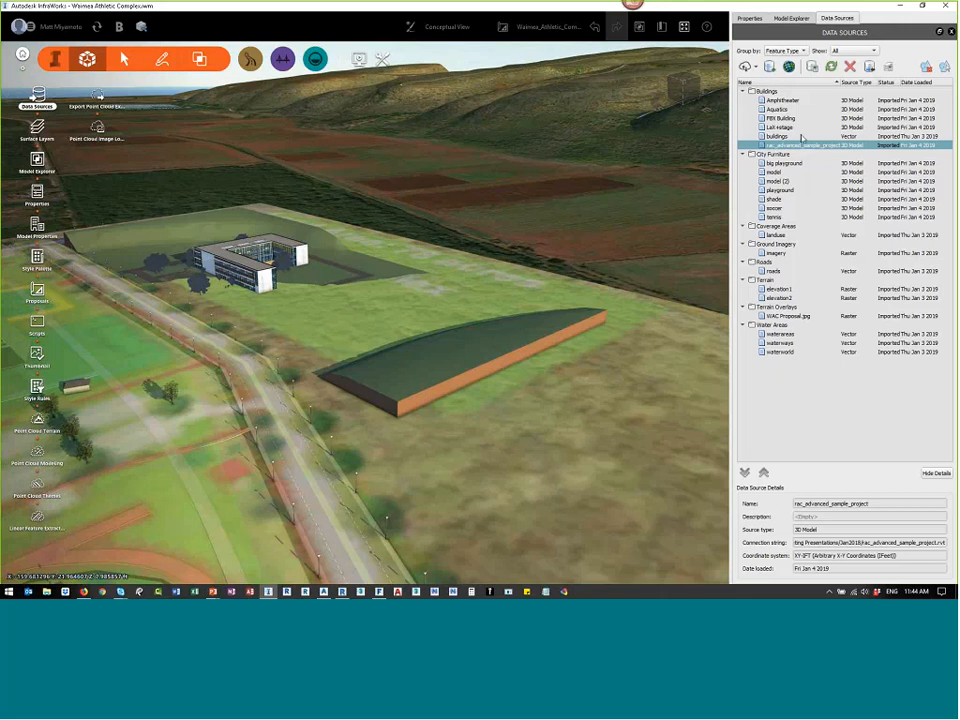
Step: Try importing a Revit file as a new data source through the cloud service, and cancel the upload
click(750, 66)
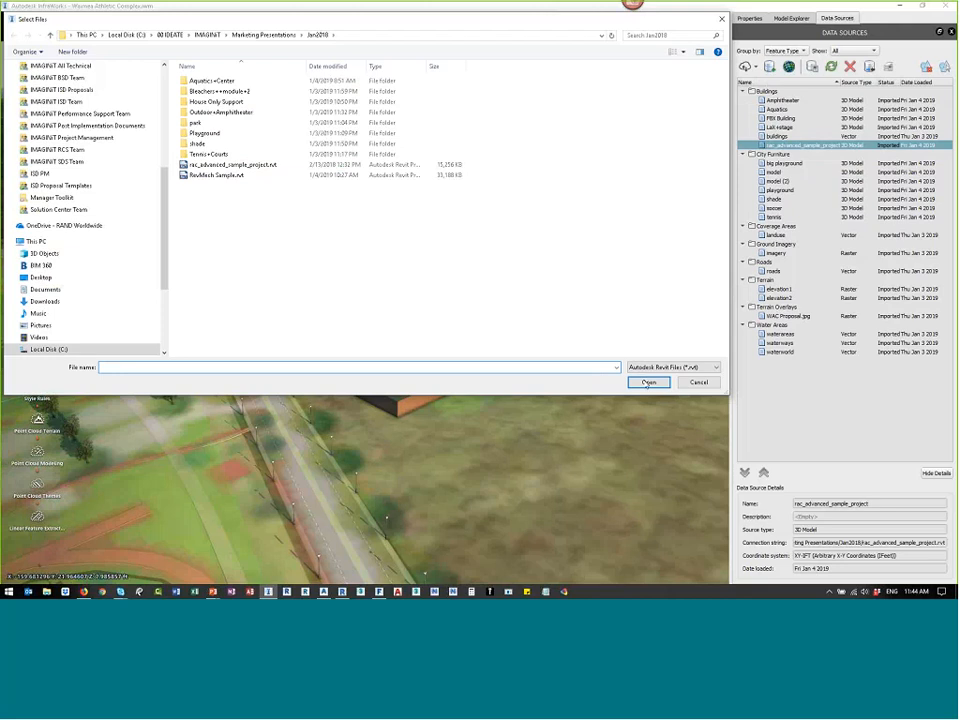
click(698, 382)
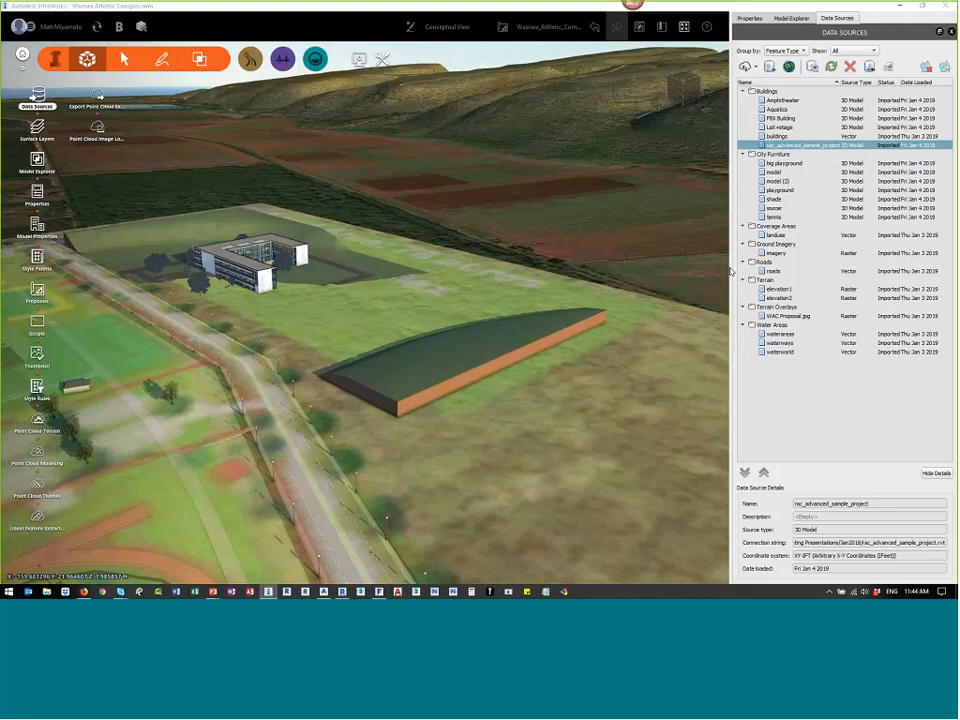
click(536, 309)
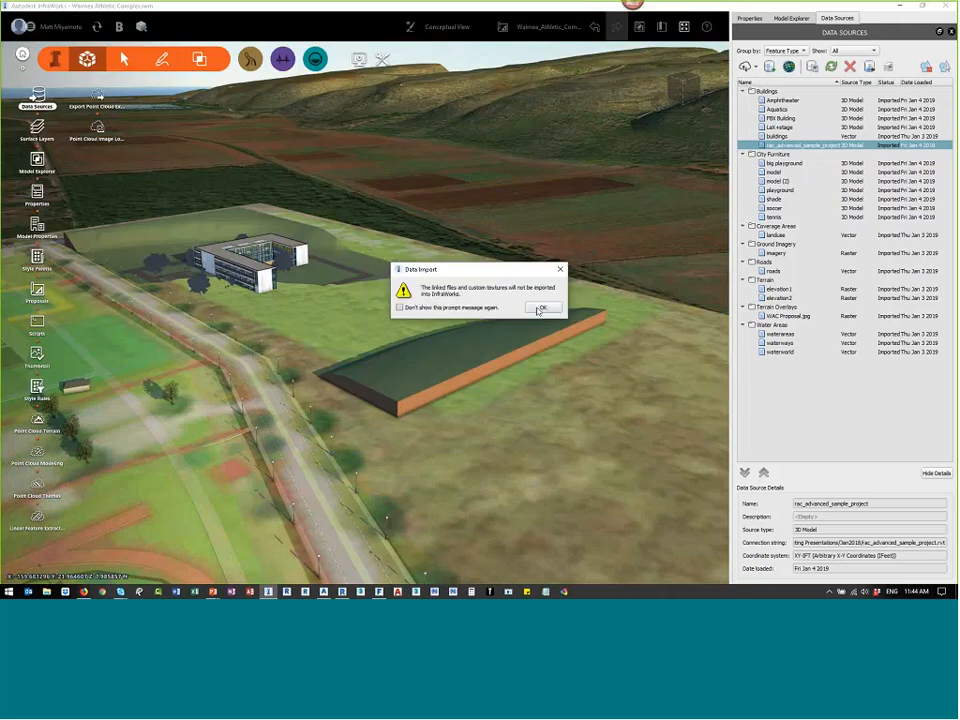
click(540, 309)
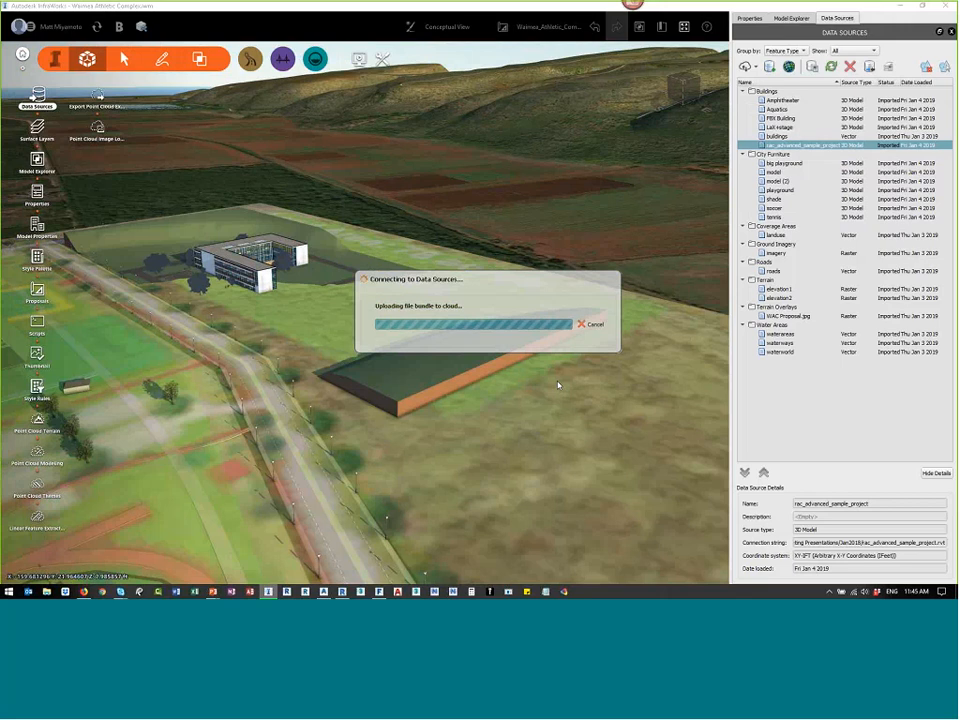
click(590, 325)
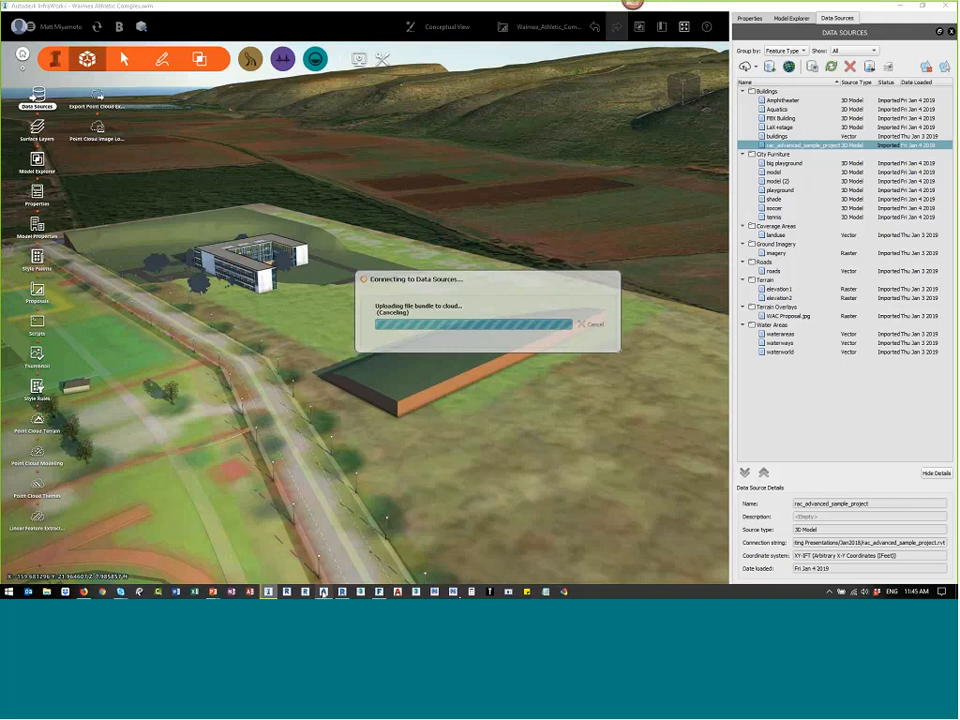
Step: Switch to the Waimea Athletic Complex drawing in Civil 3D, examine the whole site, and briefly highlight its ground surface
key(alt+Tab)
scroll(540, 243, down, 5)
scroll(600, 250, up, 4)
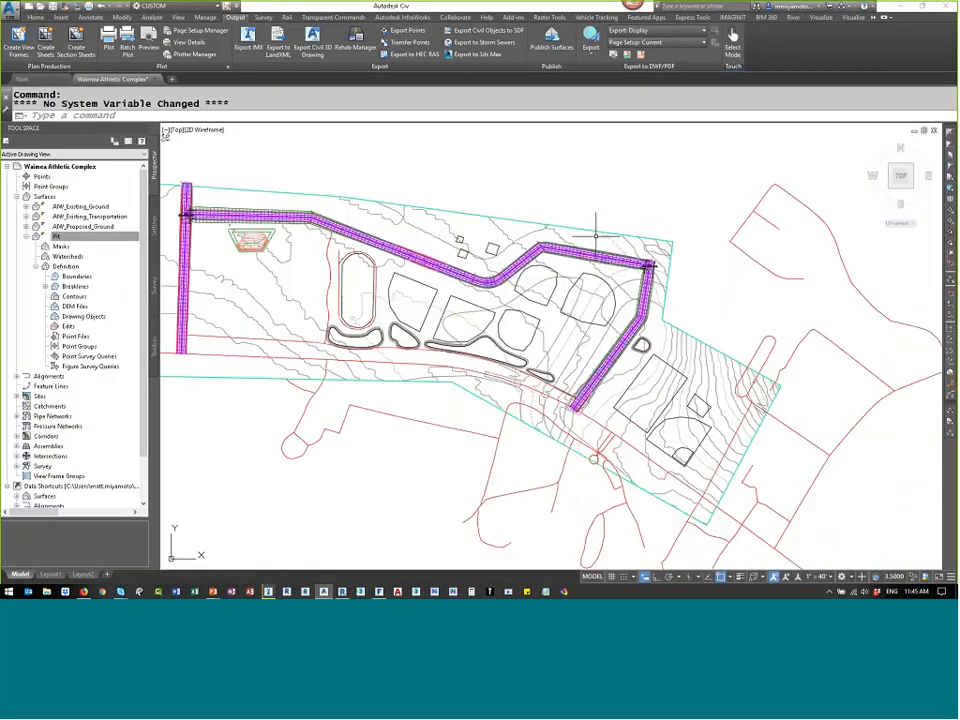
scroll(620, 250, down, 2)
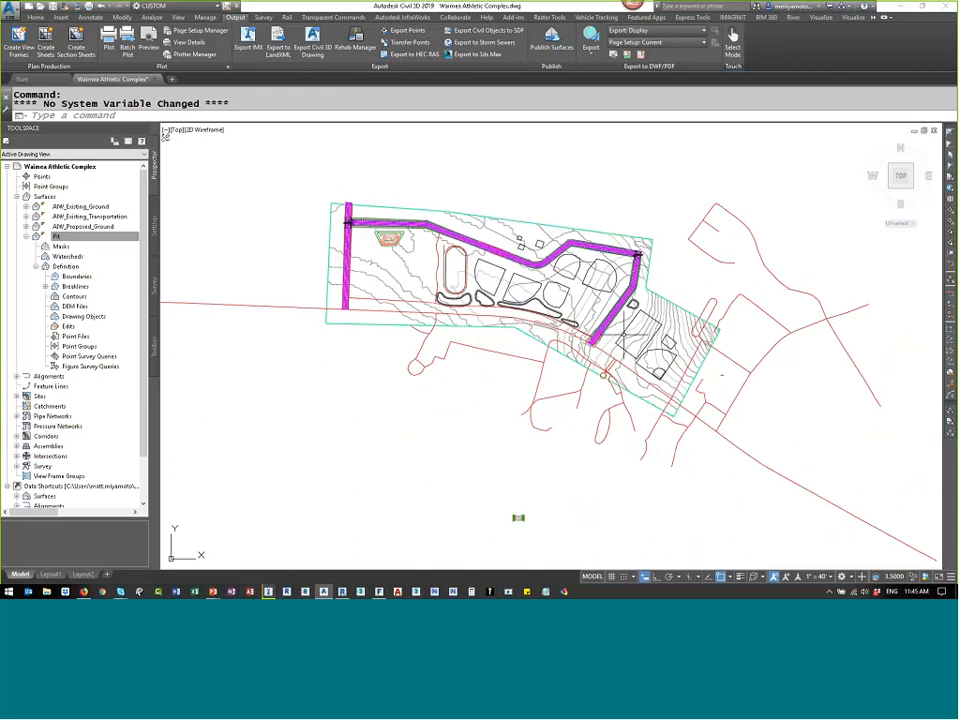
scroll(543, 290, up, 2)
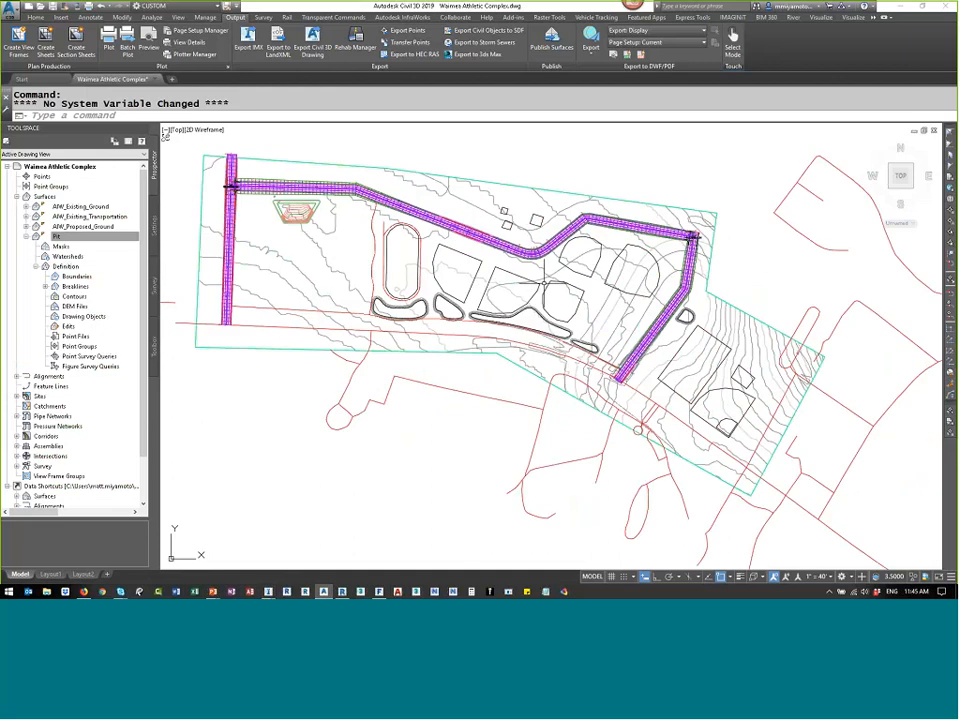
click(300, 270)
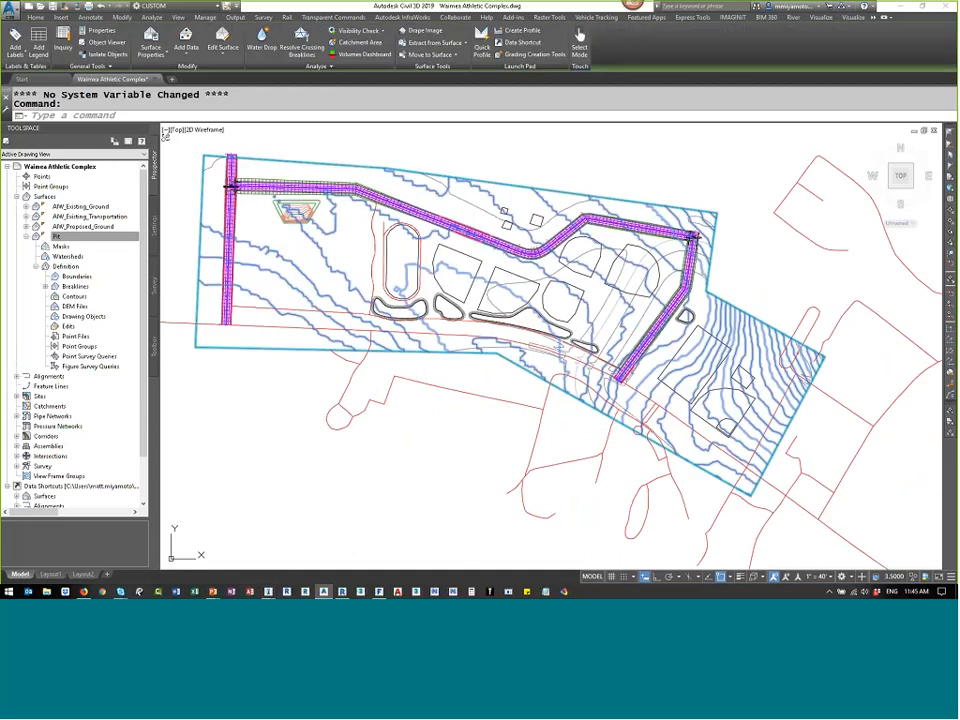
key(Escape)
Step: Return to InfraWorks, dismiss the data import message, and view the complex from above within its coastal surroundings
mouse_move(268, 591)
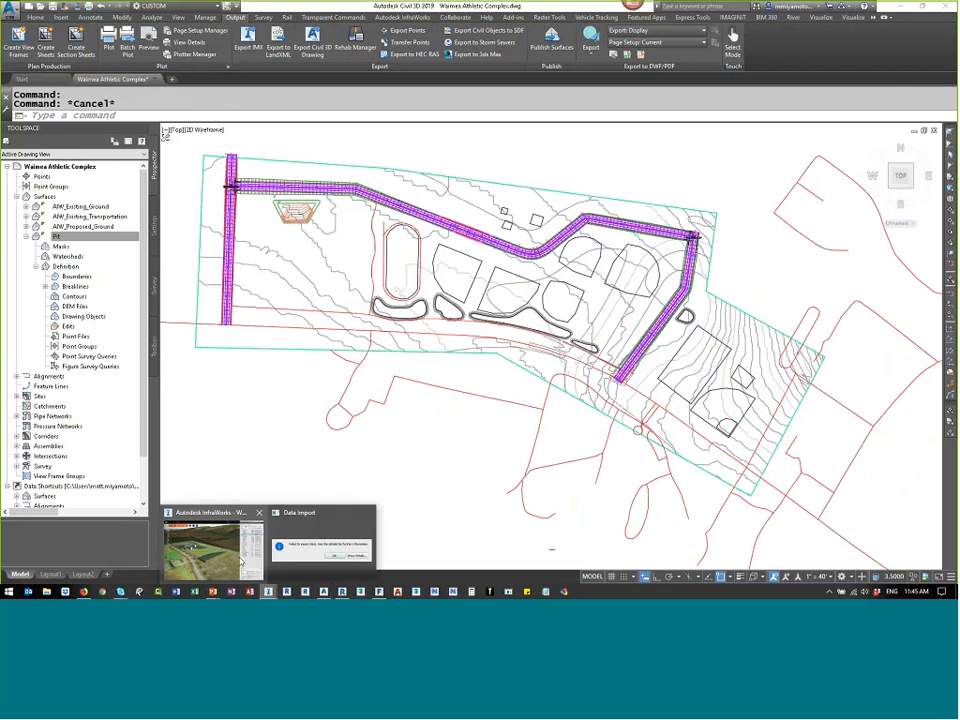
click(321, 546)
click(502, 302)
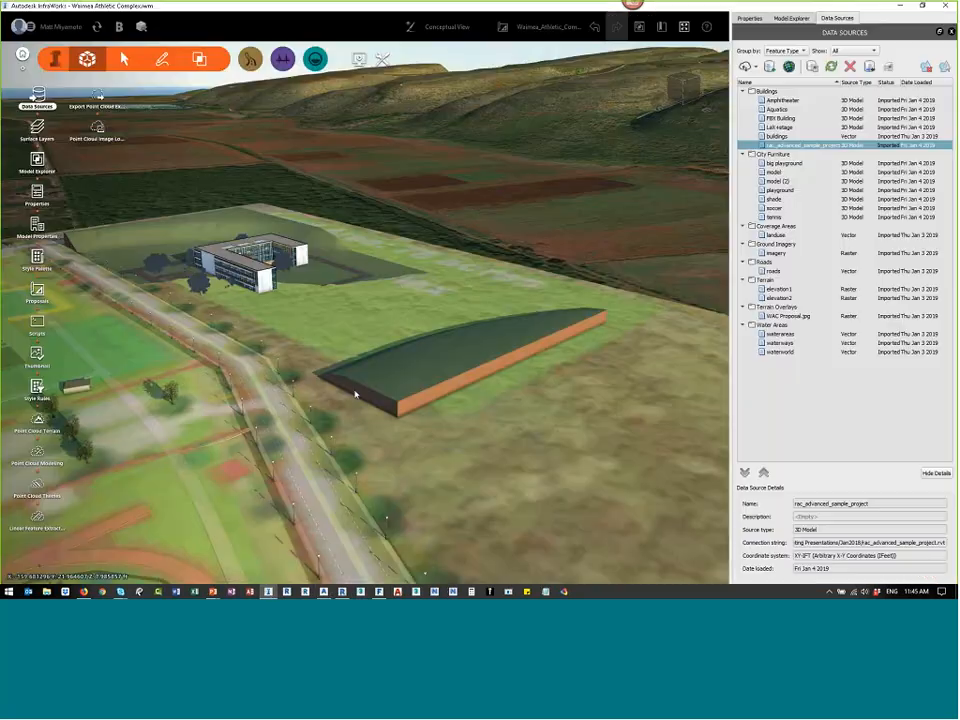
drag(355, 394, 471, 444)
scroll(484, 405, down, 2)
scroll(484, 405, down, 3)
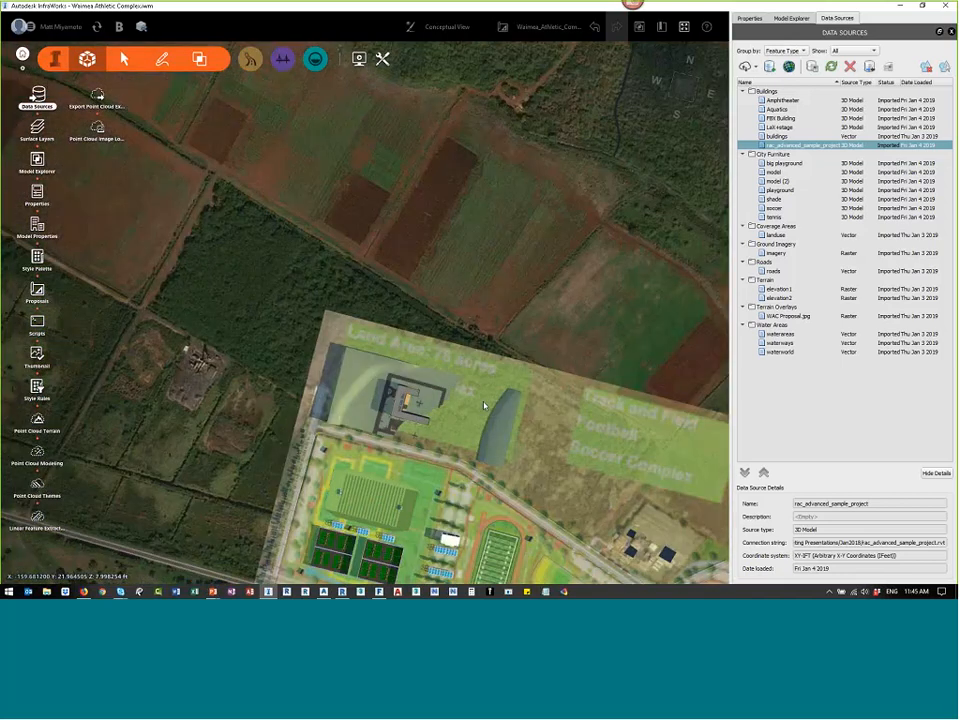
scroll(484, 405, down, 4)
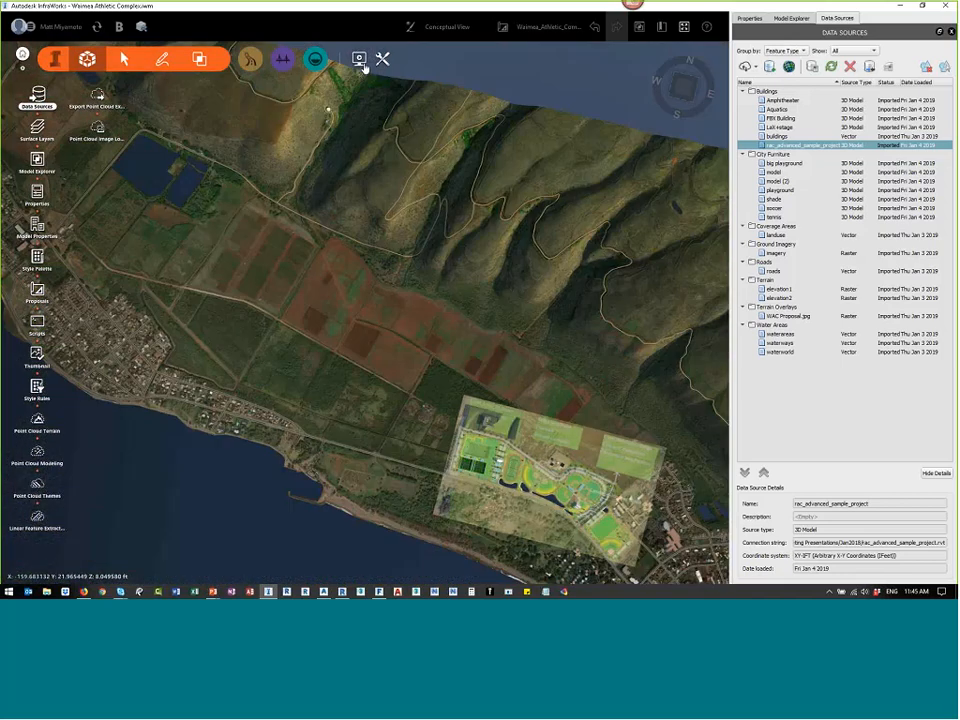
Step: Bring up the presentation tools, then the utilities that include Export IMX, and view the site from the ocean side
click(363, 64)
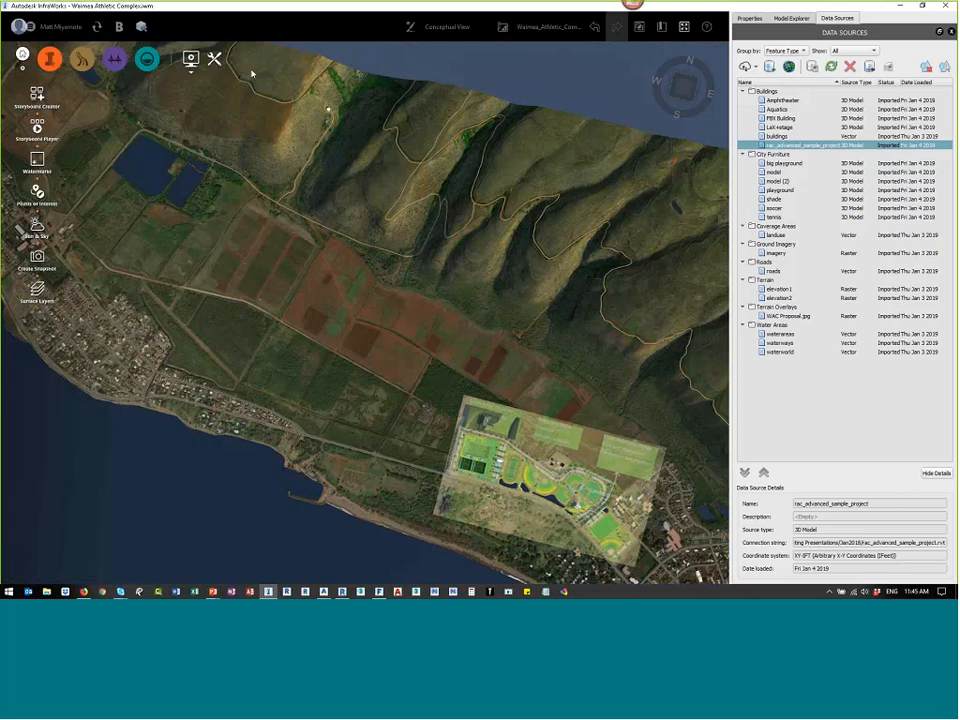
click(212, 60)
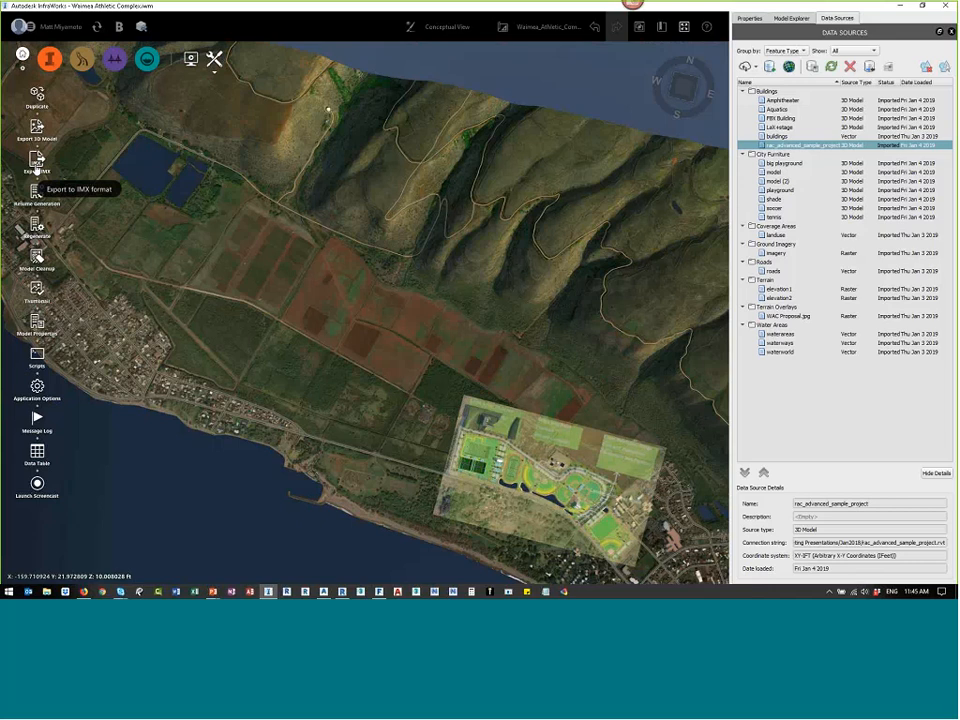
drag(419, 288, 534, 405)
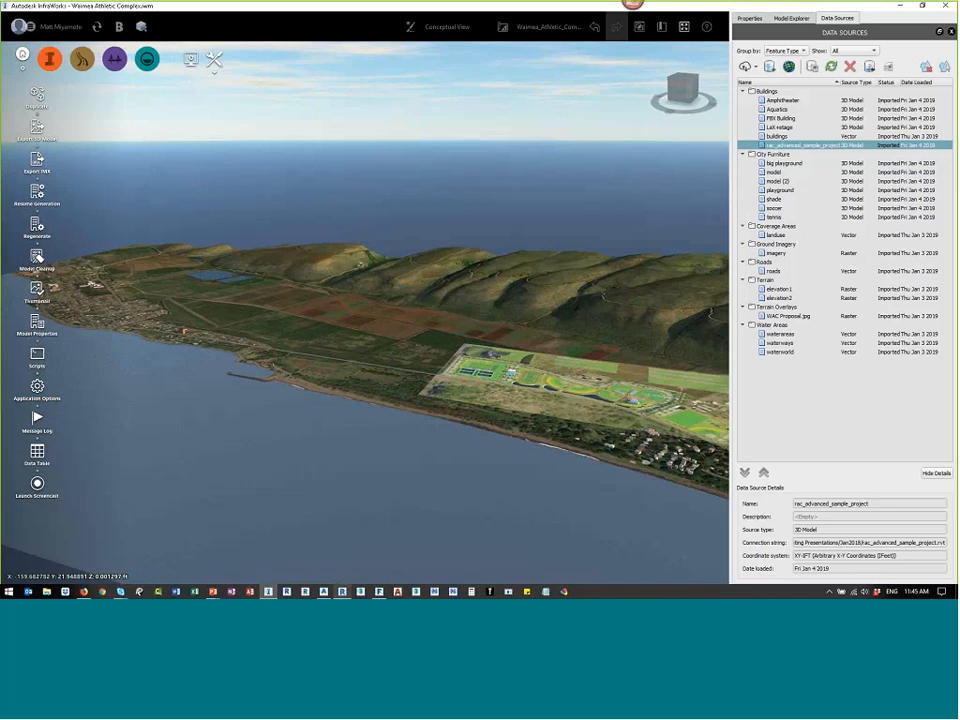
Step: Switch to Civil 3D, open the IMX file import from the Autodesk InfraWorks tools, and cancel without choosing a file
click(323, 591)
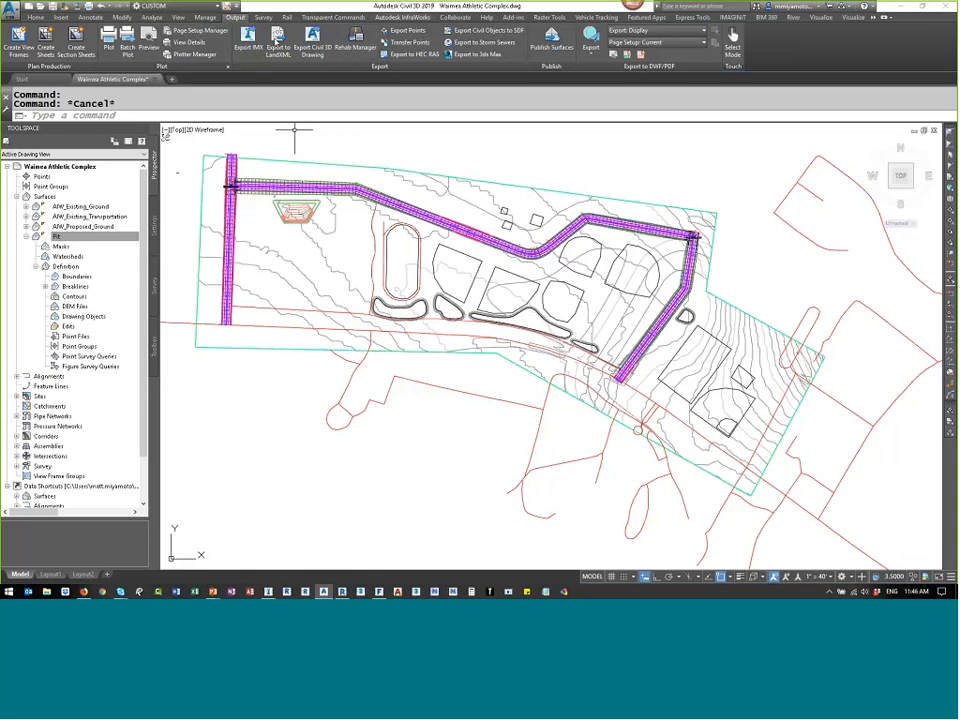
click(403, 17)
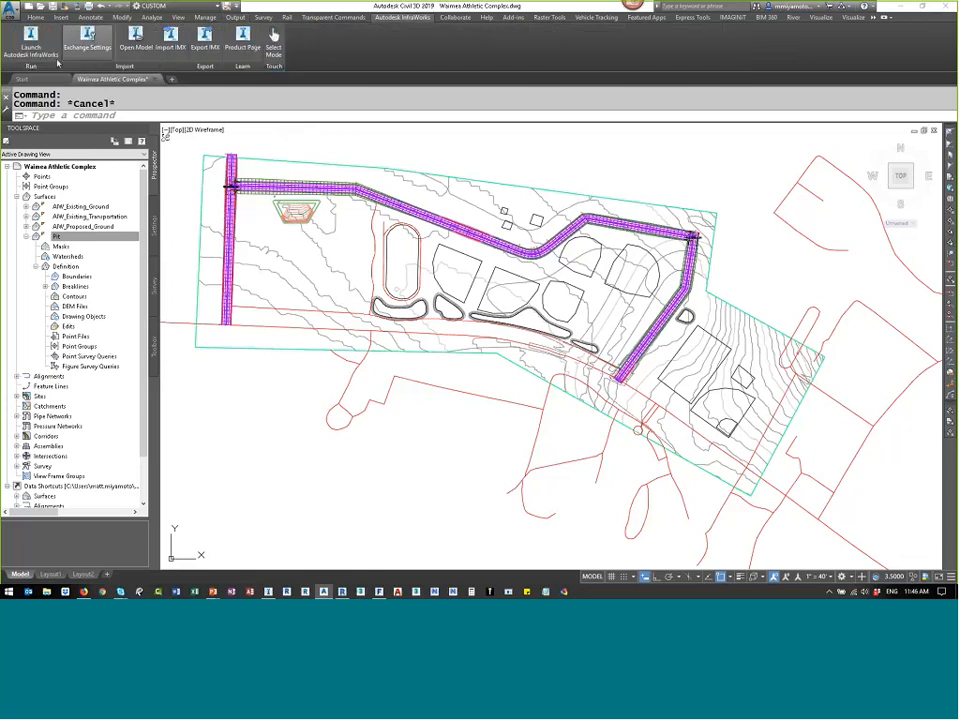
click(176, 55)
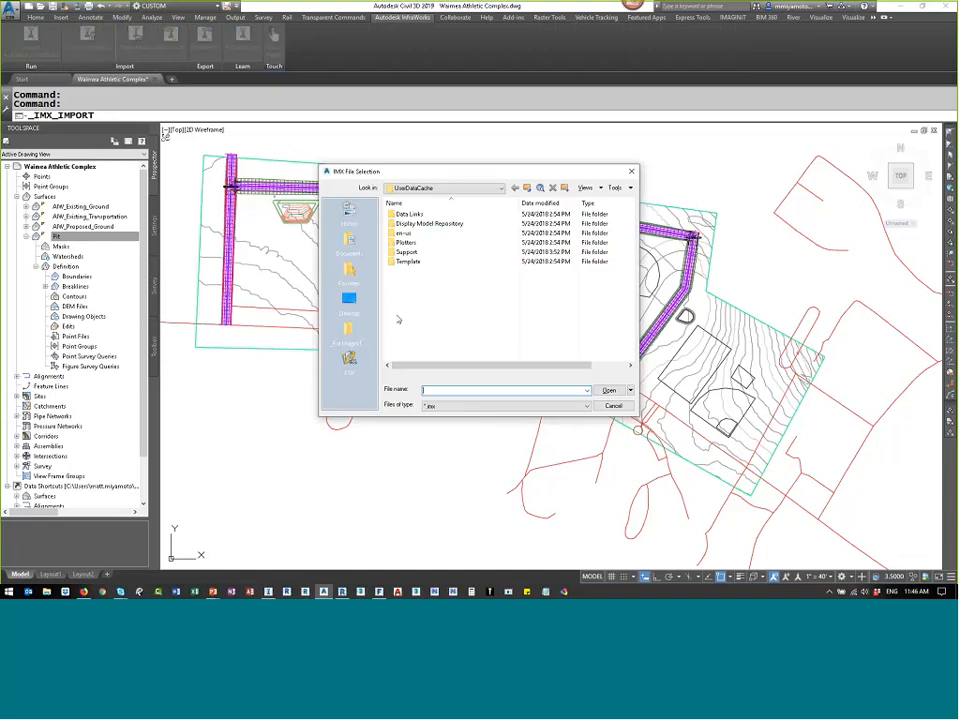
key(Escape)
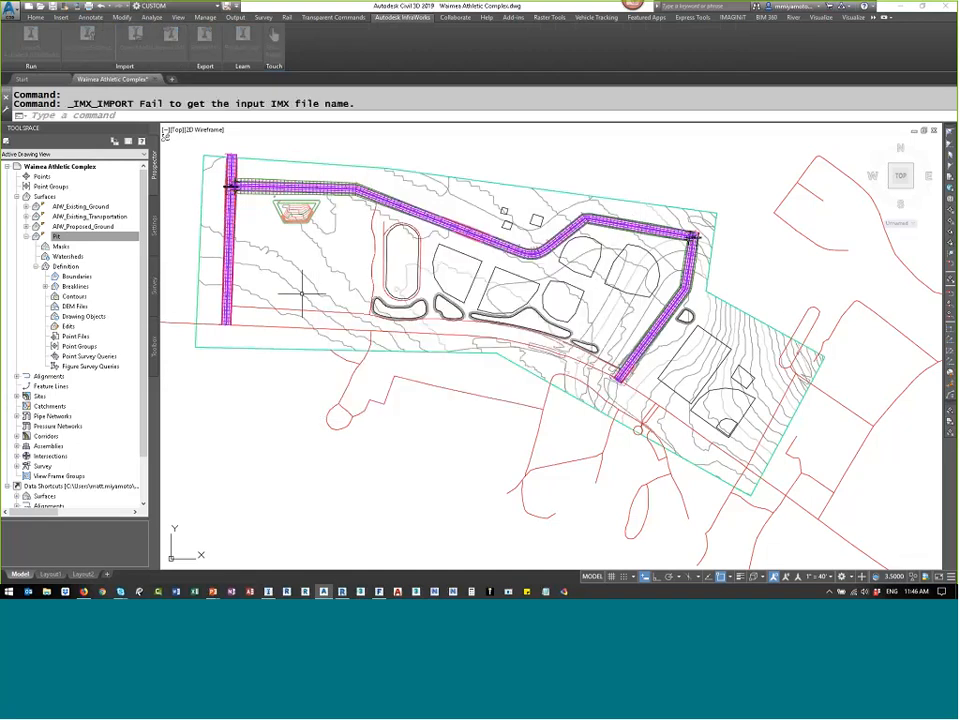
Step: Highlight the site's ground surface, clear it, and select the road alignment just south of the site for a closer look
click(345, 276)
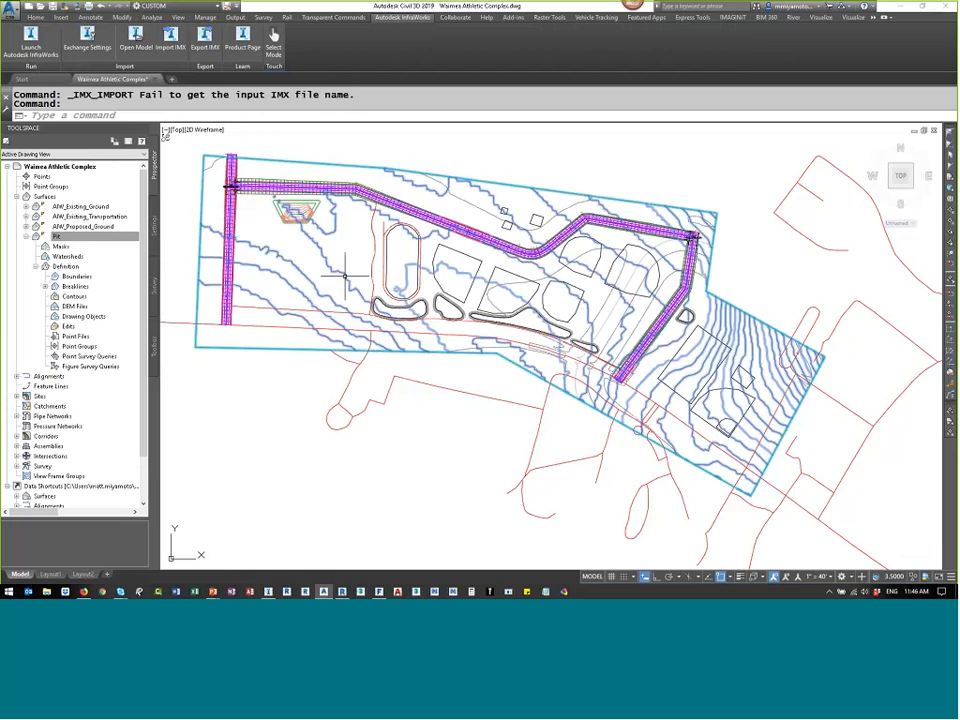
key(Escape)
click(418, 381)
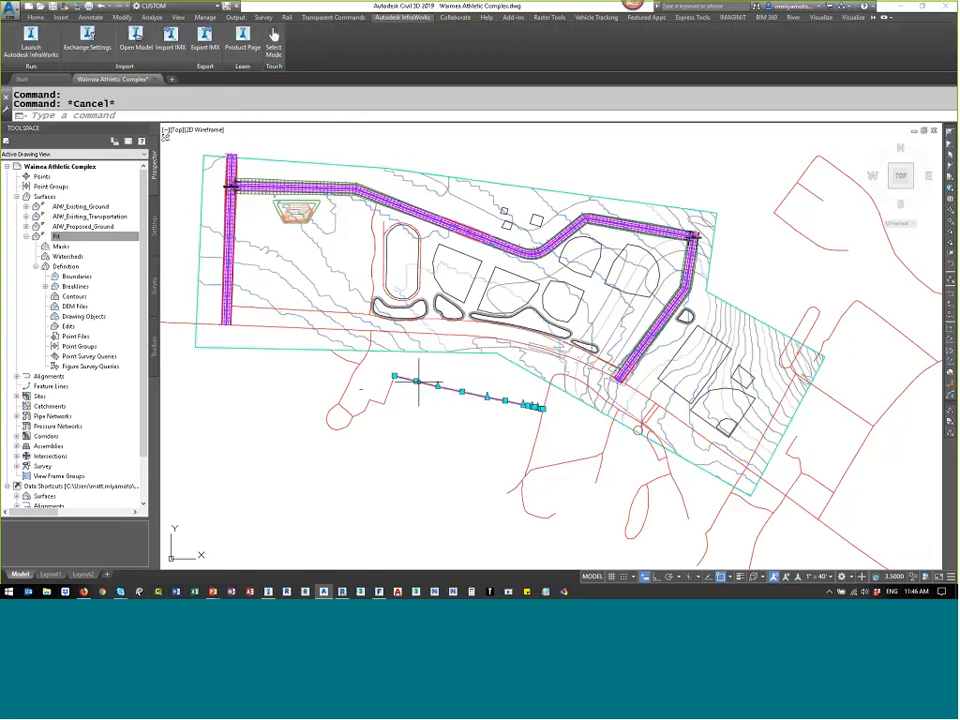
scroll(548, 392, up, 2)
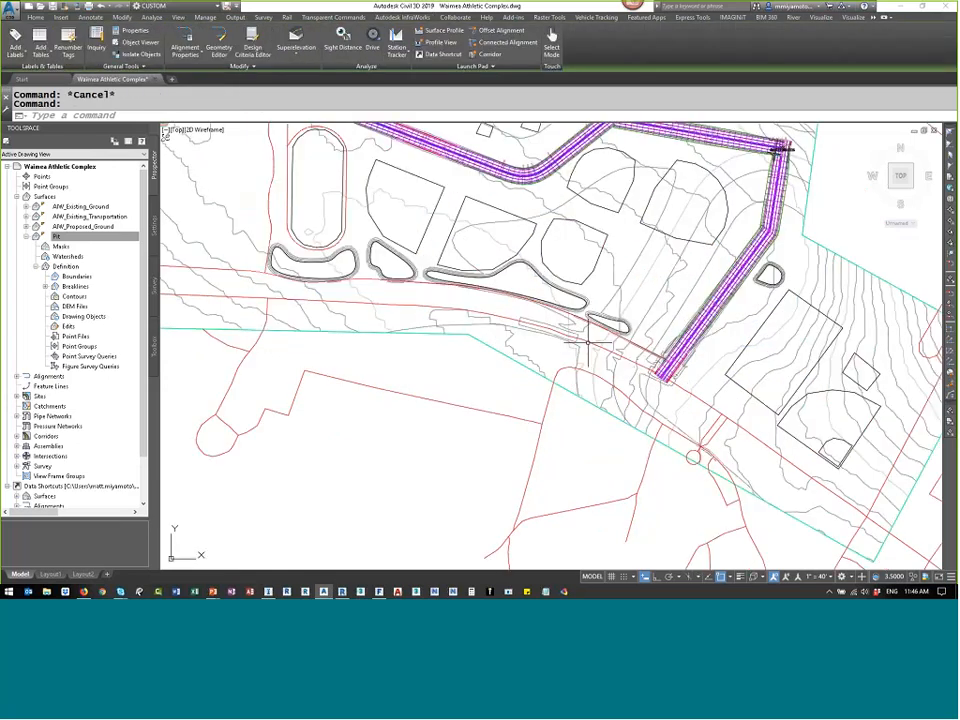
Step: Highlight in turn the road alignment south of the site, the long pond outline above it, and a ball field outline, clearing each selection
key(Escape)
click(588, 342)
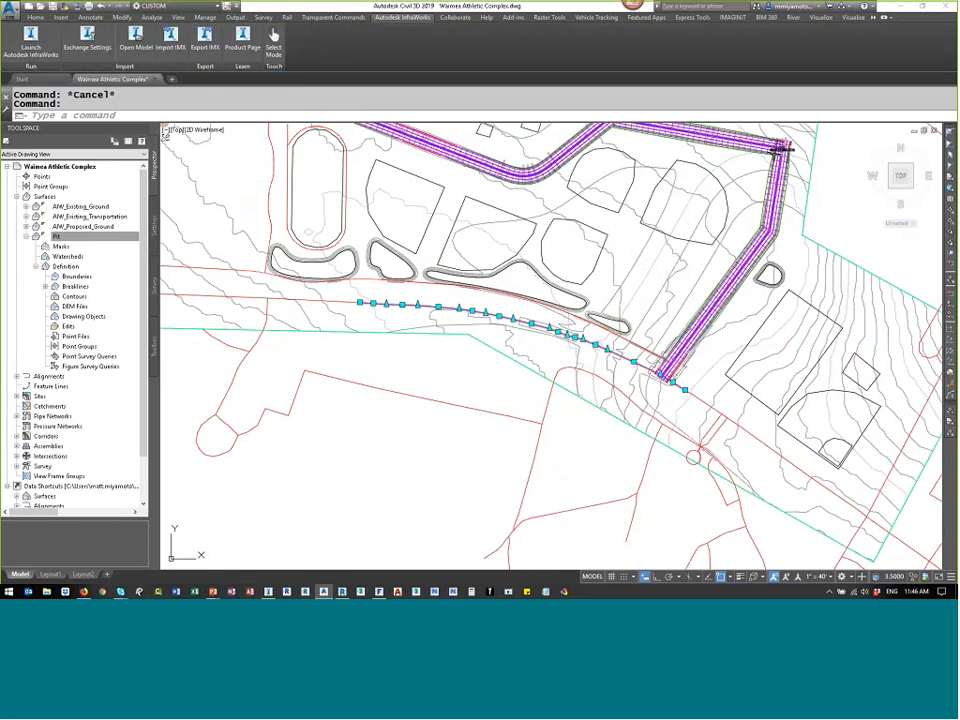
key(Escape)
scroll(537, 283, up, 2)
click(595, 301)
key(Escape)
scroll(621, 332, down, 2)
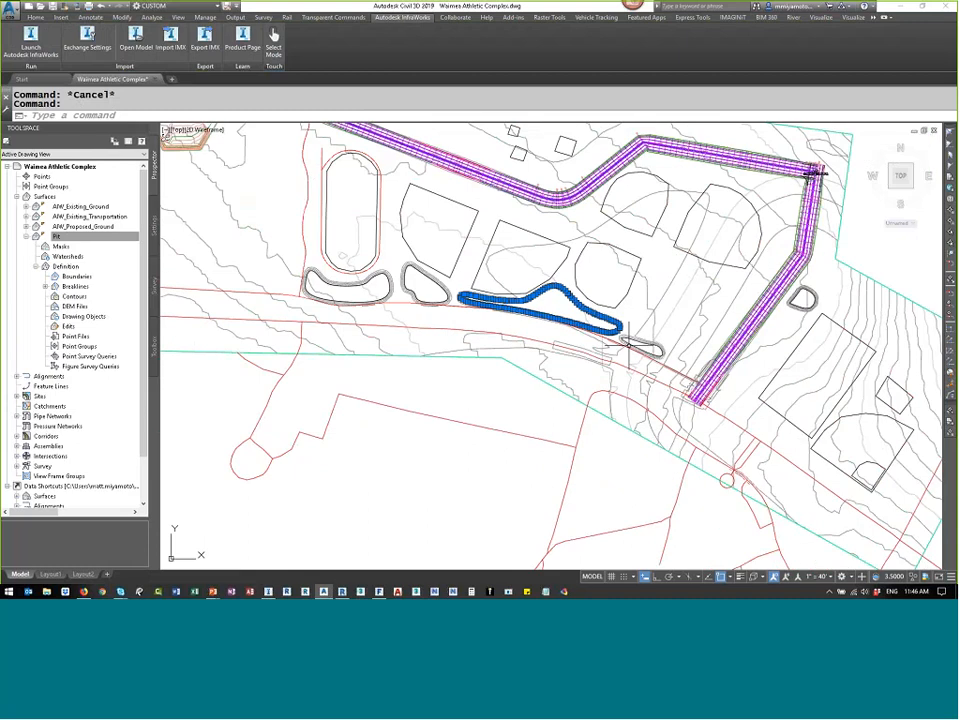
click(634, 254)
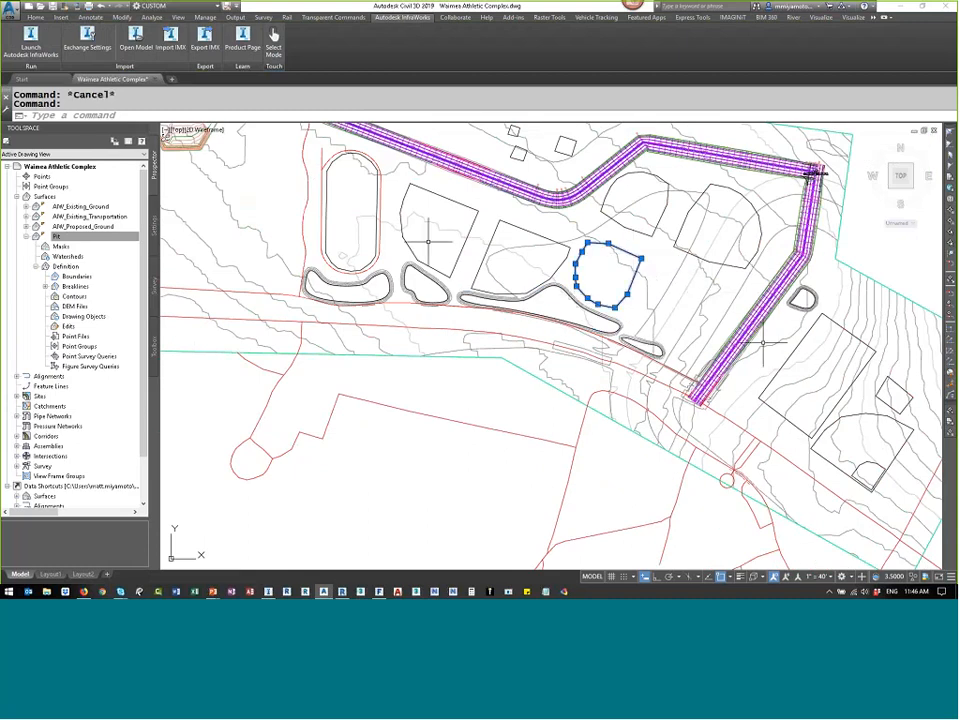
key(Escape)
Step: Highlight the trapezoidal pit surface near the northwest road intersection, clear the selection, and examine its contours up close
middle_drag(450, 224, 582, 313)
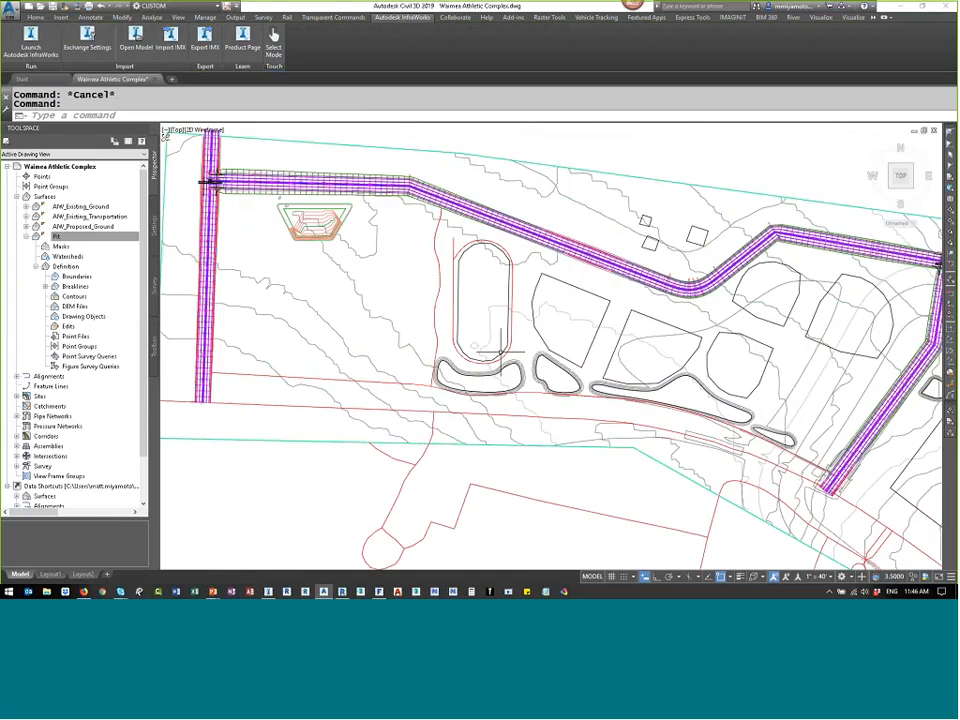
key(Escape)
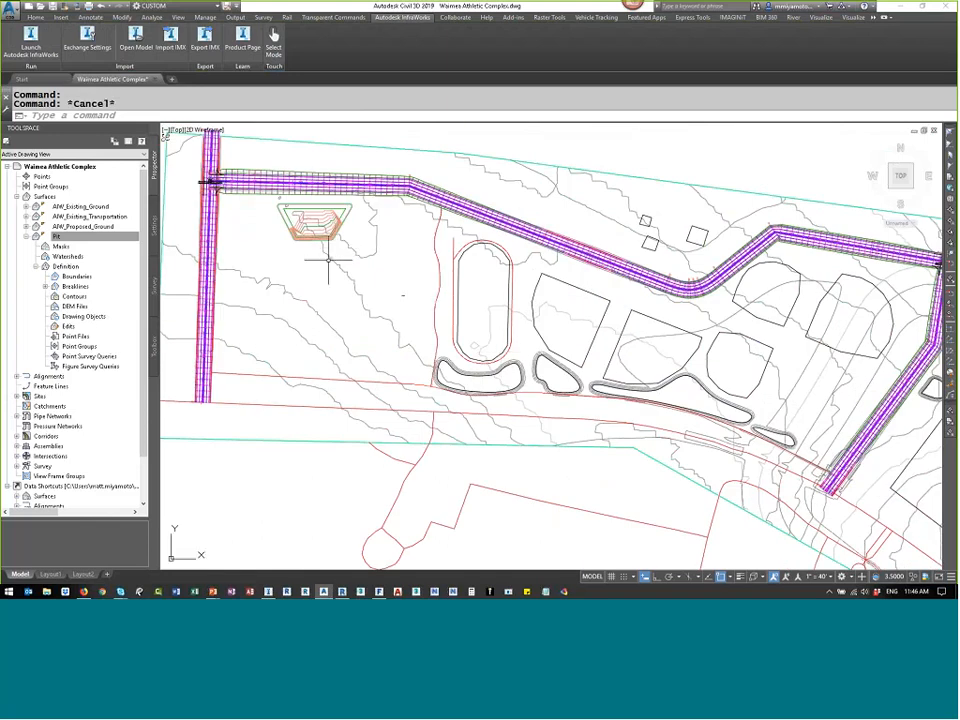
scroll(301, 222, up, 6)
scroll(349, 197, up, 2)
click(349, 197)
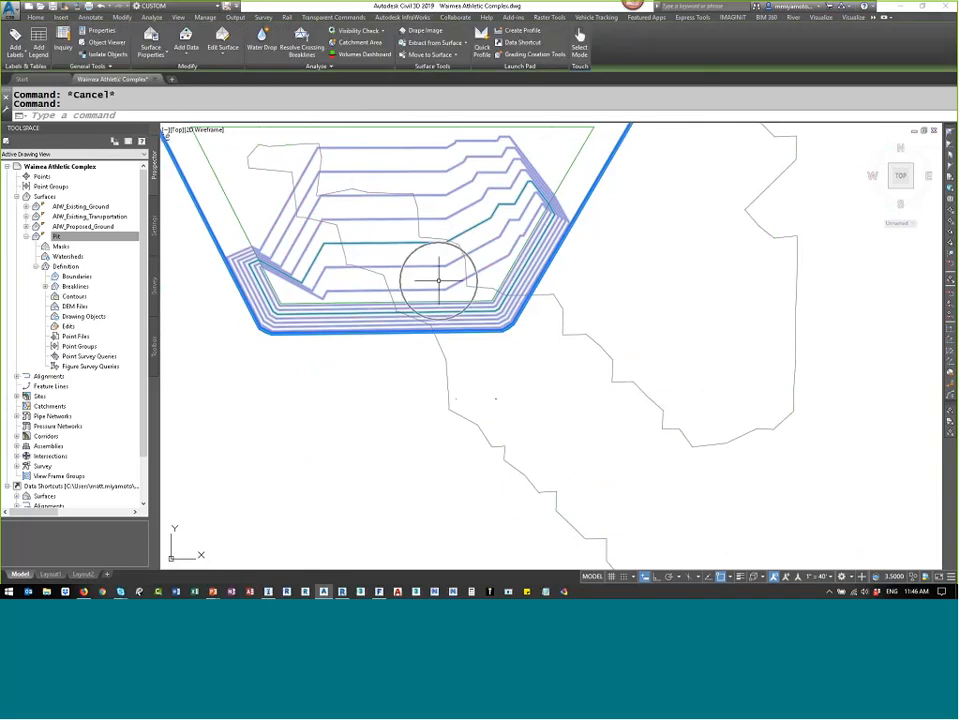
key(Escape)
key(Escape)
mouse_move(473, 355)
middle_down()
mouse_move(409, 285)
mouse_move(617, 390)
mouse_move(665, 449)
middle_up()
scroll(455, 270, down, 3)
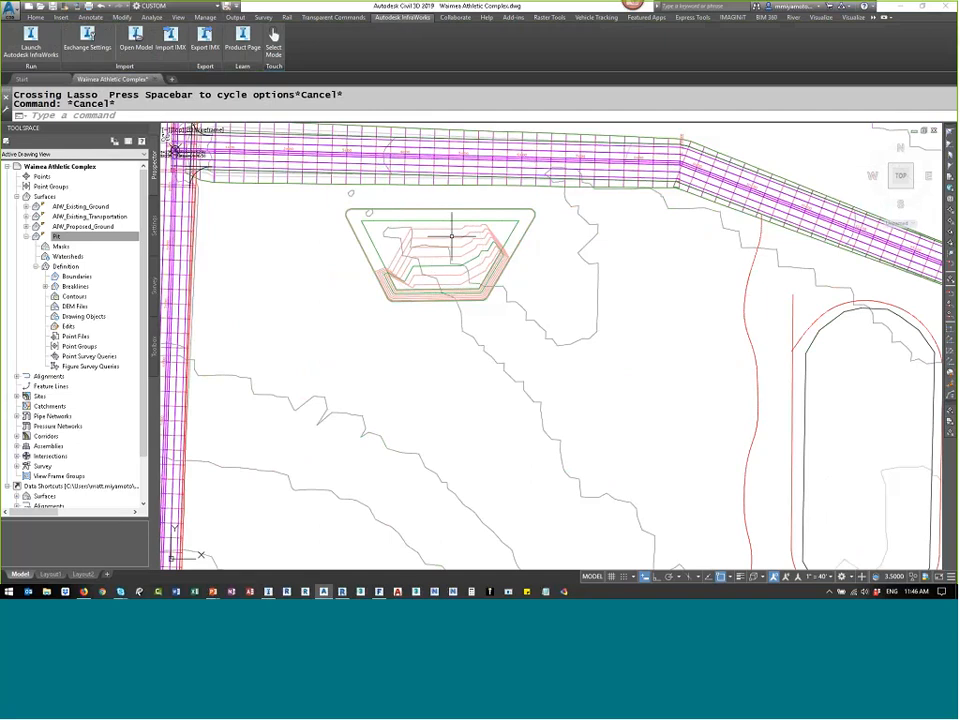
mouse_move(451, 254)
mouse_move(452, 281)
scroll(515, 210, up, 2)
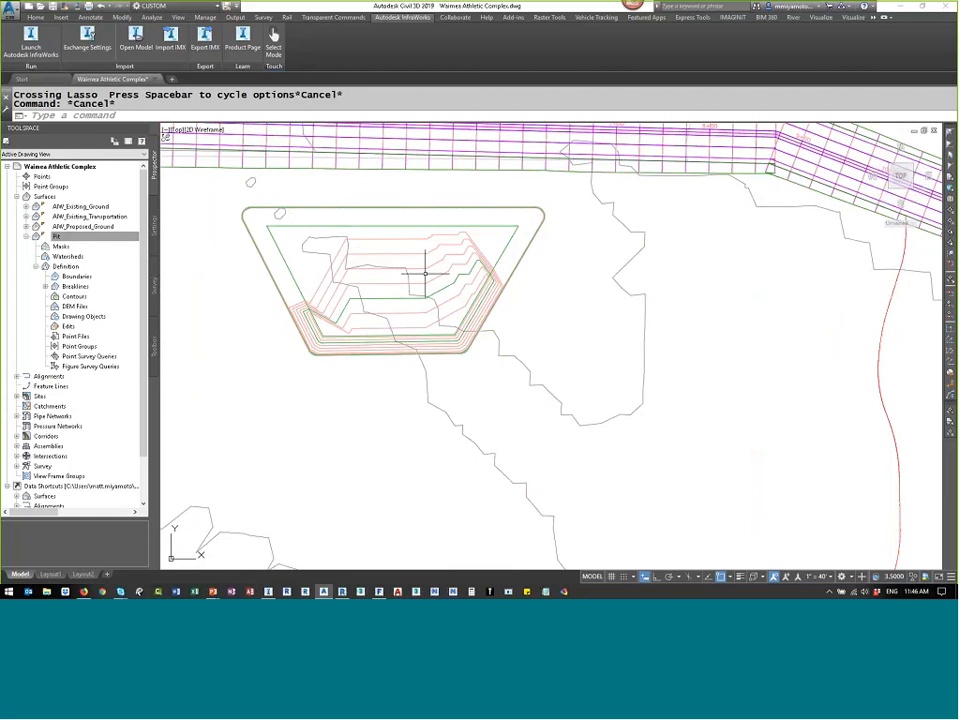
scroll(312, 218, down, 4)
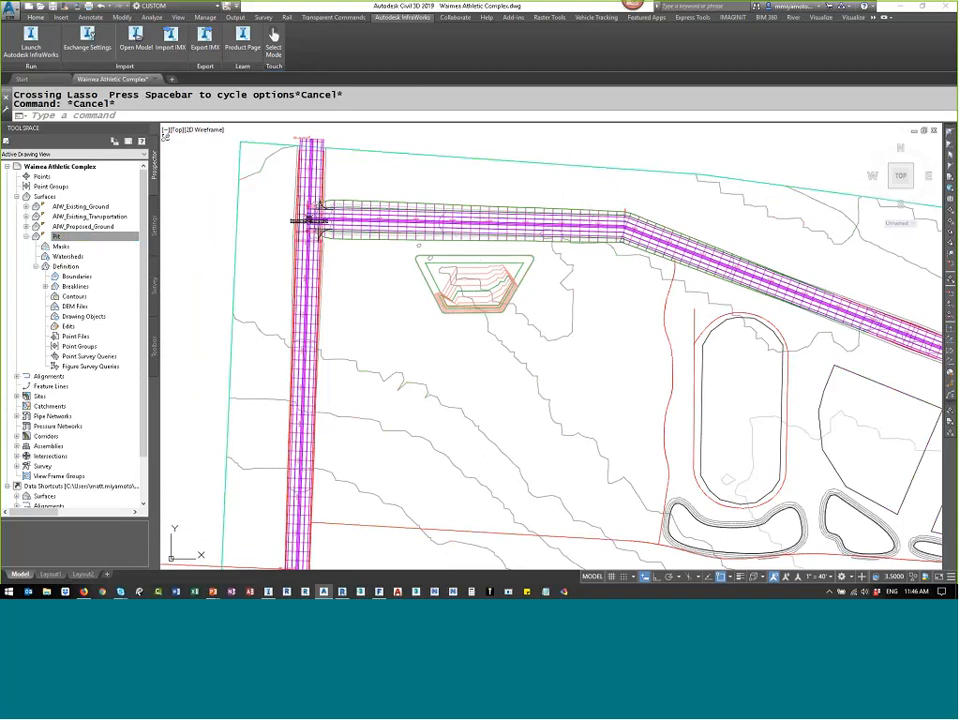
Step: Bring up the output tools and point out the Export IMX command for sending the drawing to InfraWorks
key(Escape)
click(36, 17)
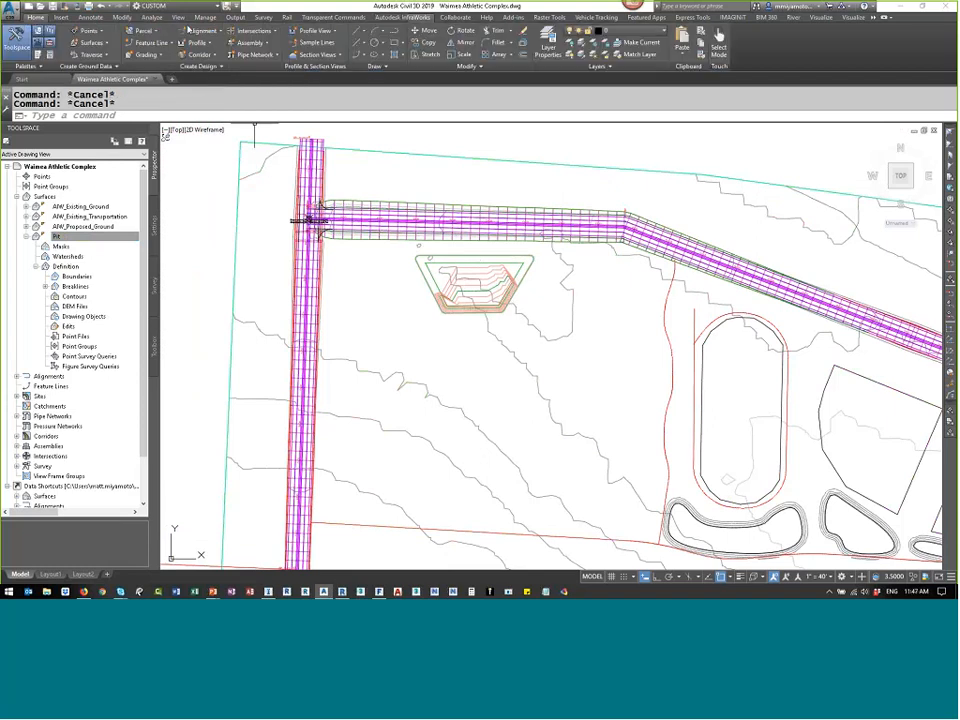
click(234, 17)
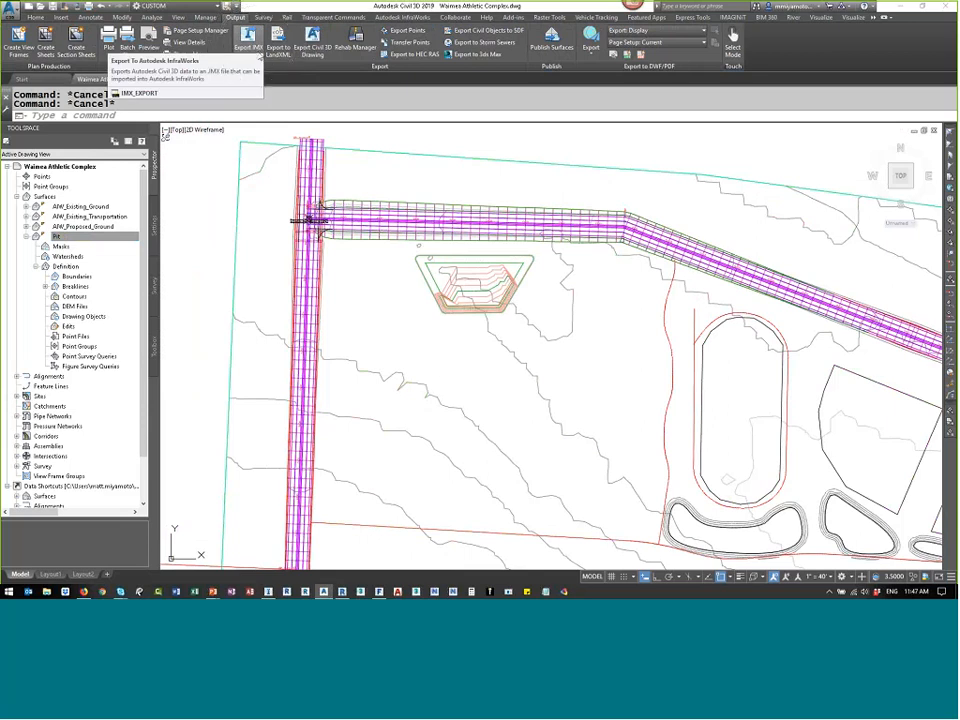
click(256, 47)
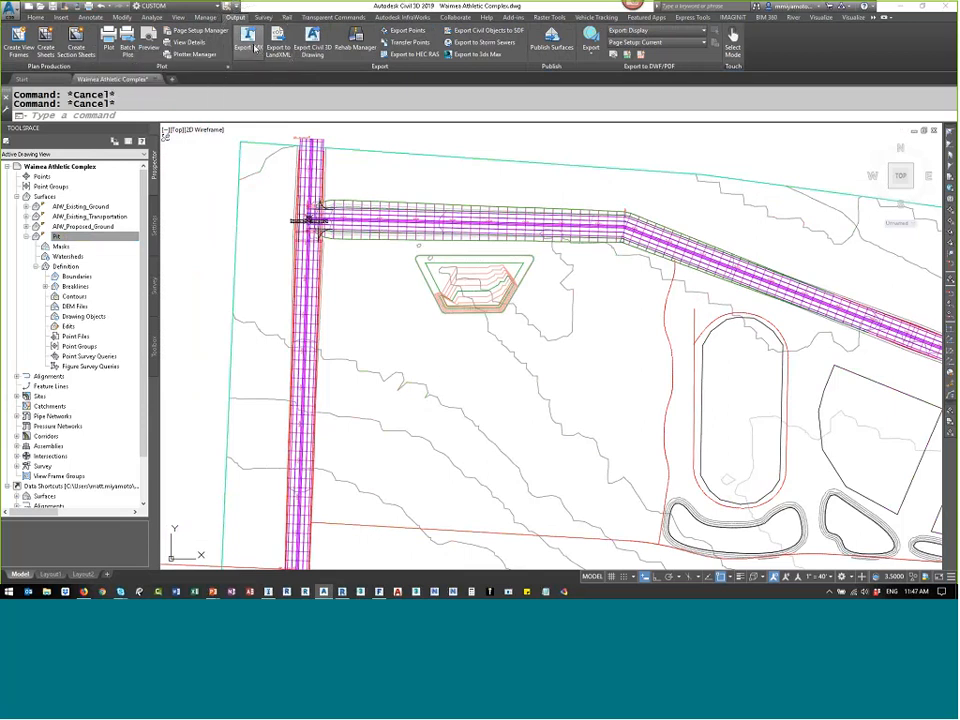
Step: Switch to InfraWorks and show the file data source types, including Autodesk IMX, without choosing one
click(898, 7)
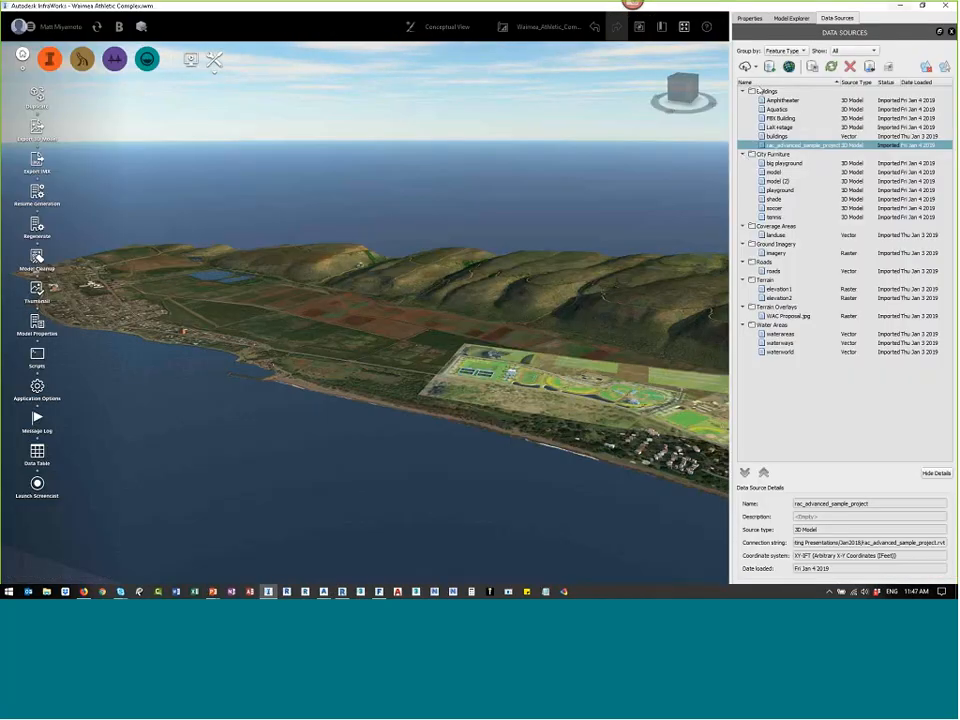
click(746, 66)
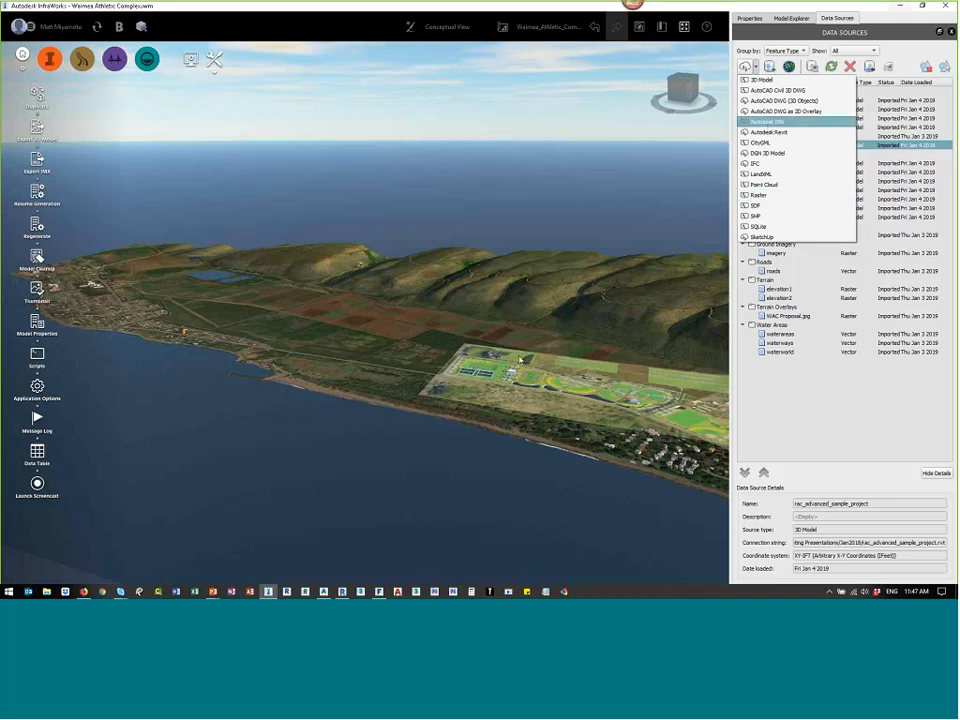
click(543, 422)
Step: Examine the complex from above and at an angle, around the tennis courts, running track, ponds and imported building
scroll(493, 371, up, 3)
scroll(420, 380, up, 3)
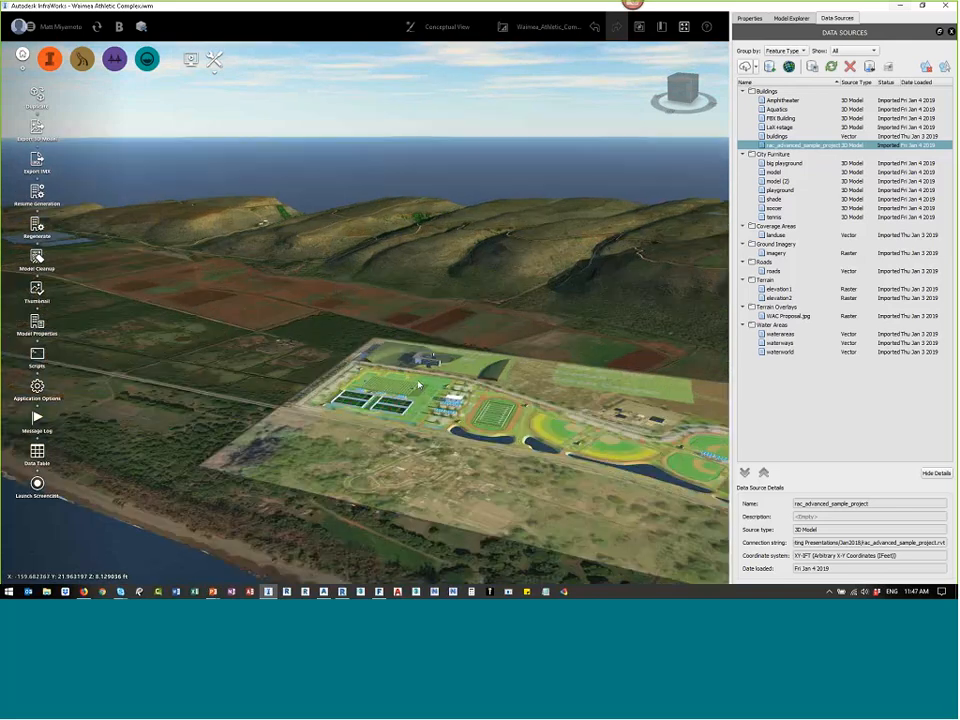
scroll(430, 370, up, 3)
drag(440, 372, 533, 374)
scroll(533, 374, down, 1)
middle_drag(533, 374, 461, 279)
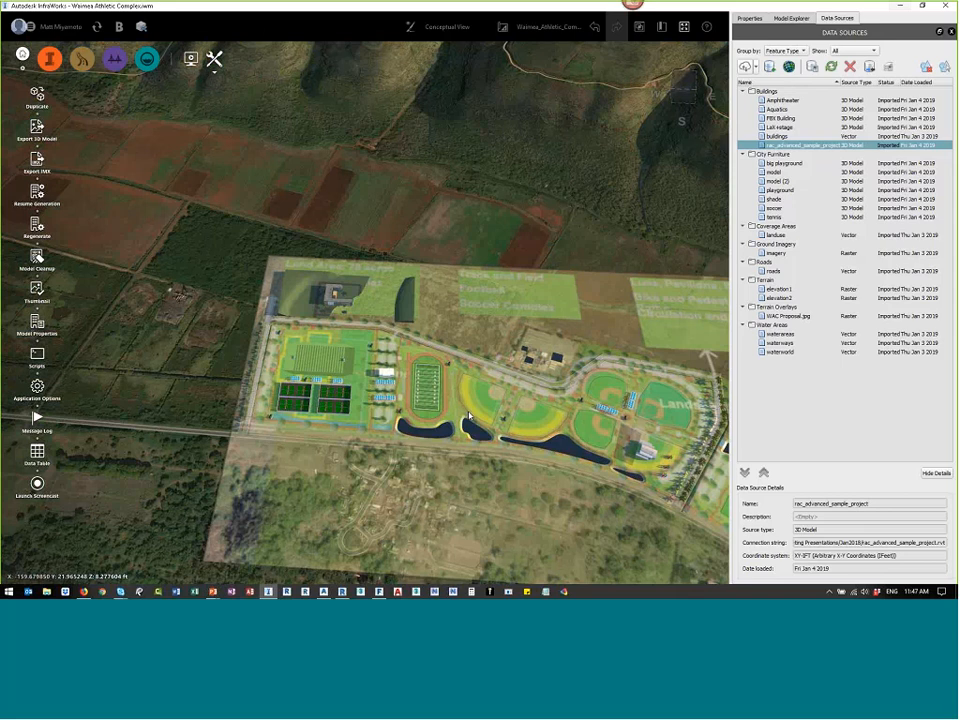
drag(468, 416, 371, 375)
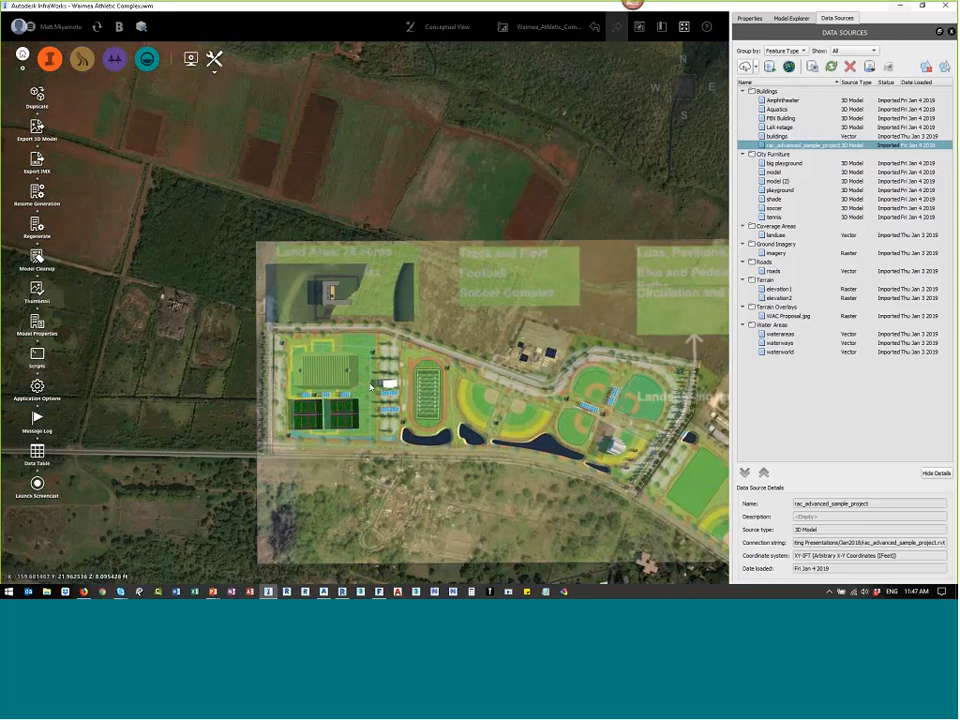
scroll(316, 412, up, 3)
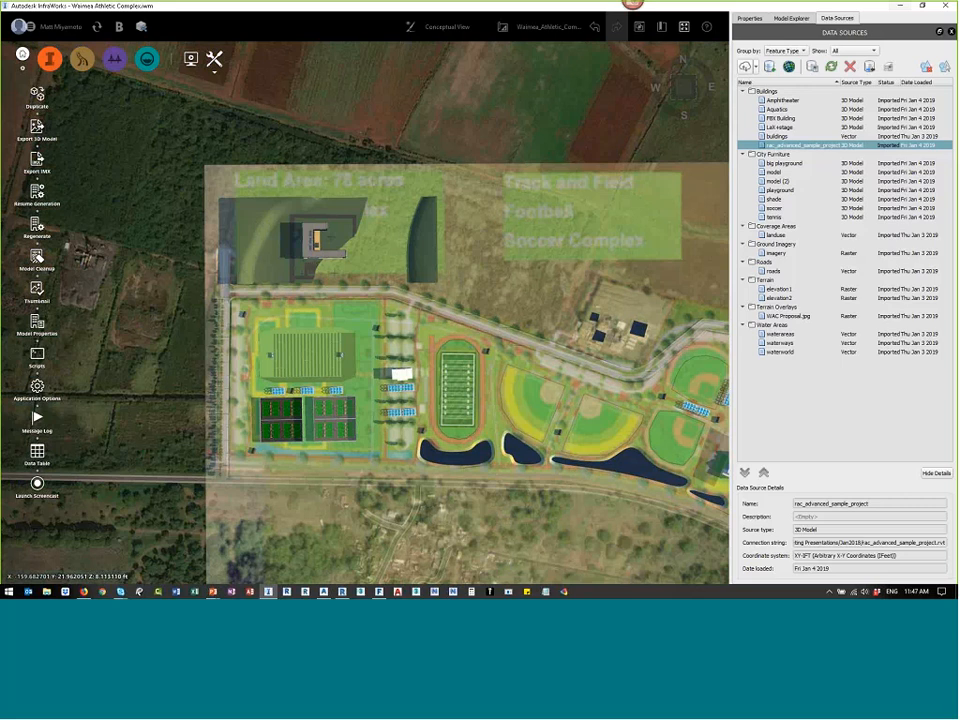
middle_drag(413, 372, 398, 345)
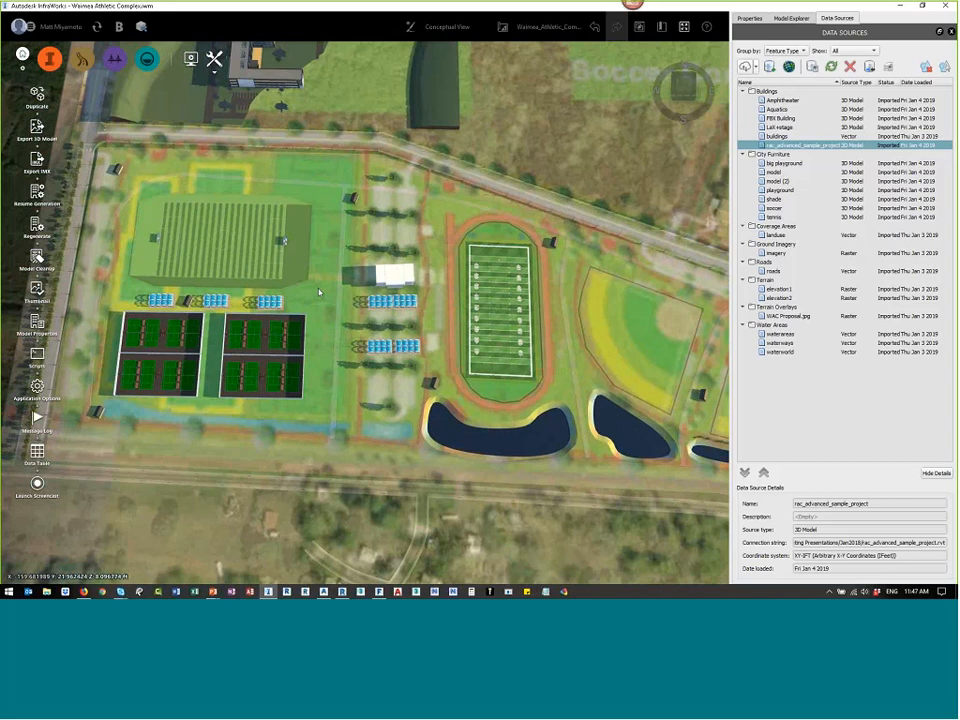
middle_drag(318, 288, 403, 237)
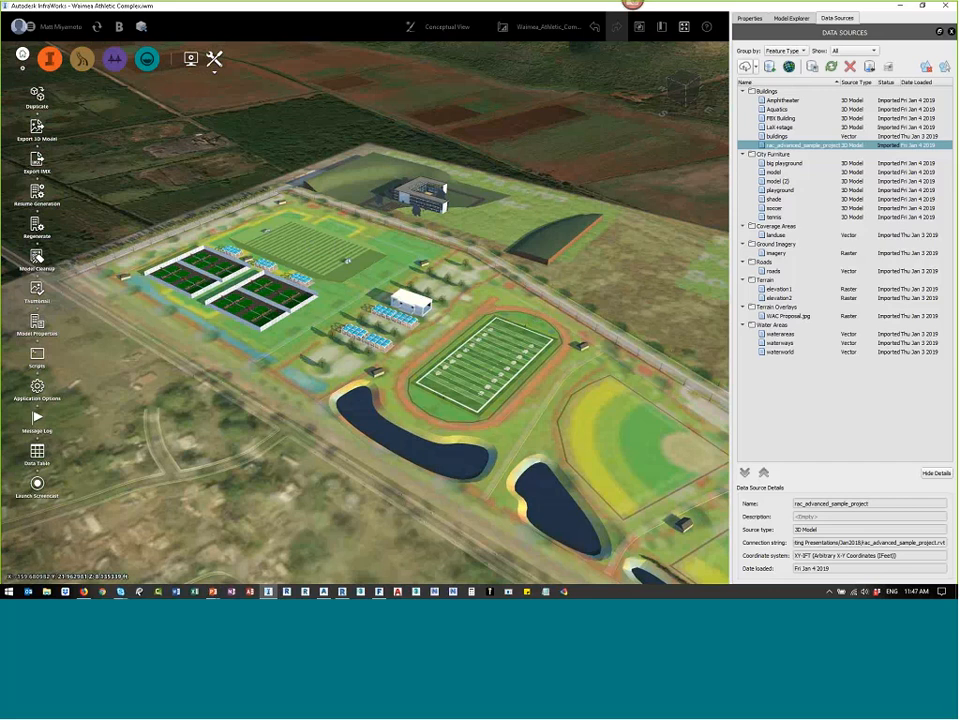
middle_drag(491, 304, 525, 331)
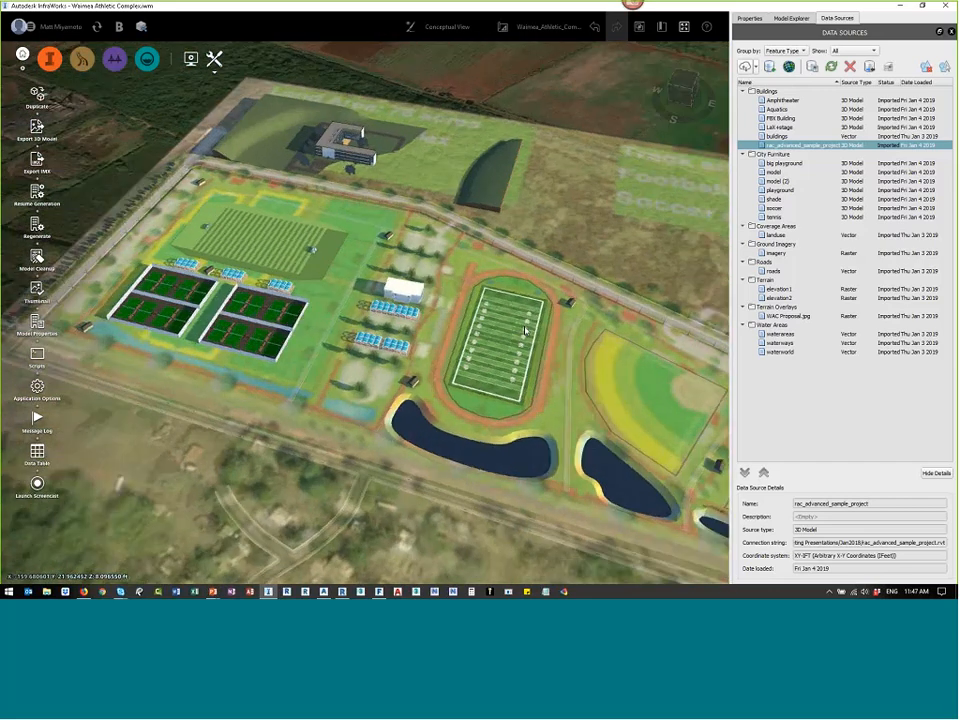
drag(525, 330, 572, 314)
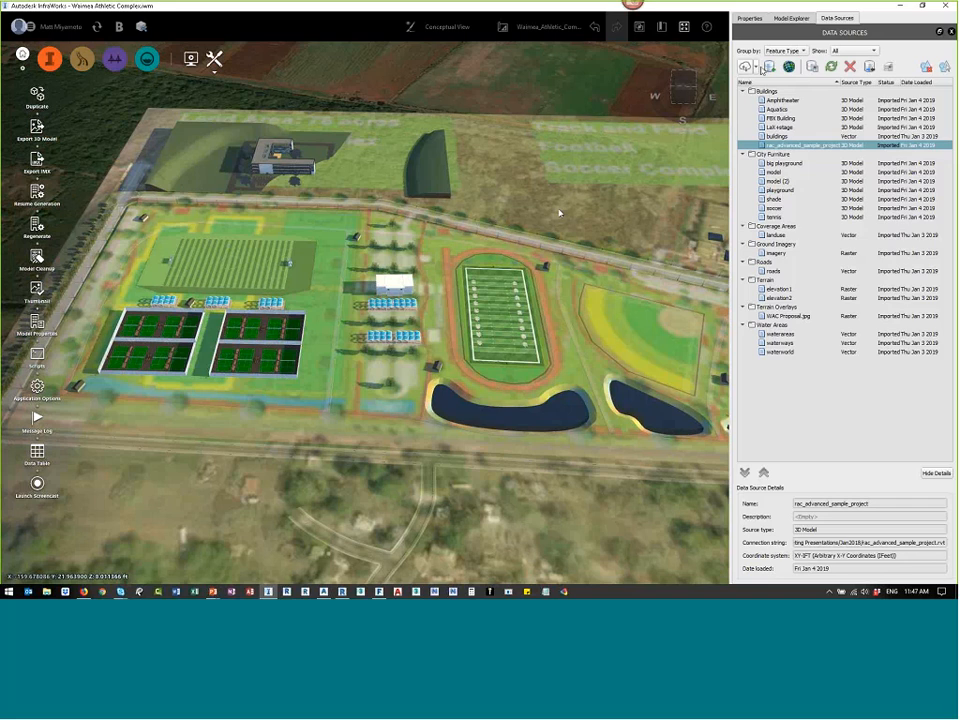
Step: Open IM_Export.imx from the Jan2018 folder as an Autodesk IMX data source
click(755, 66)
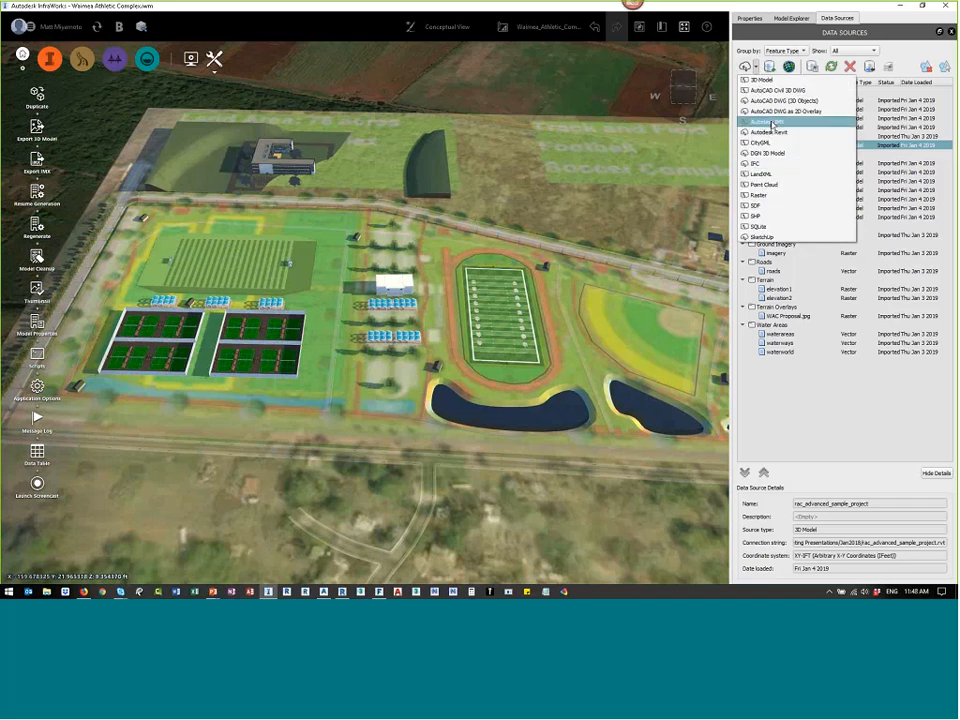
click(767, 121)
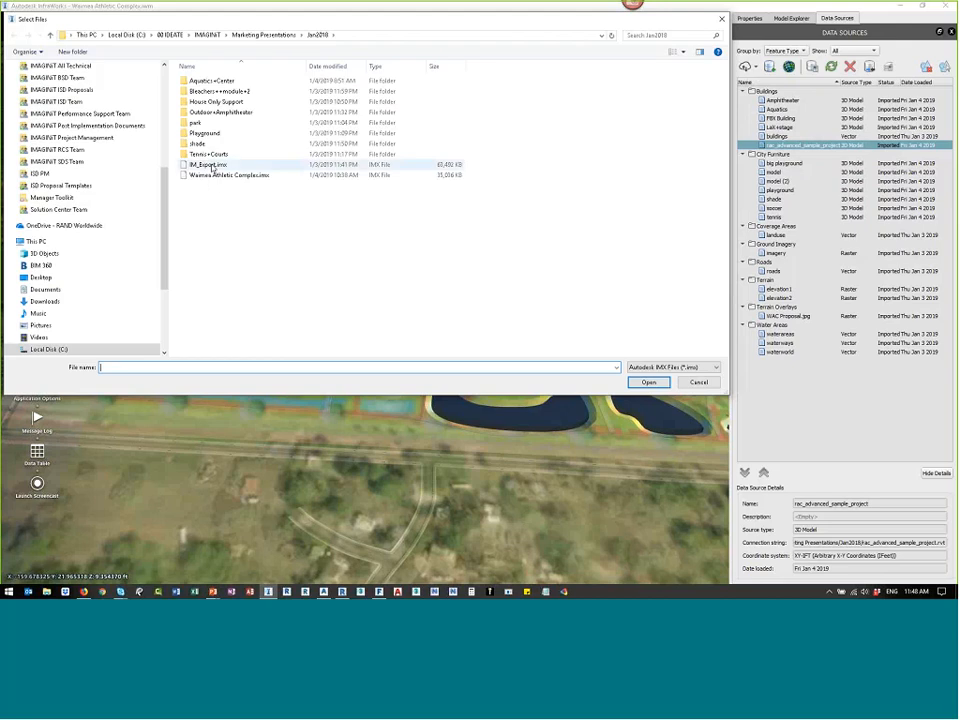
click(212, 165)
click(648, 383)
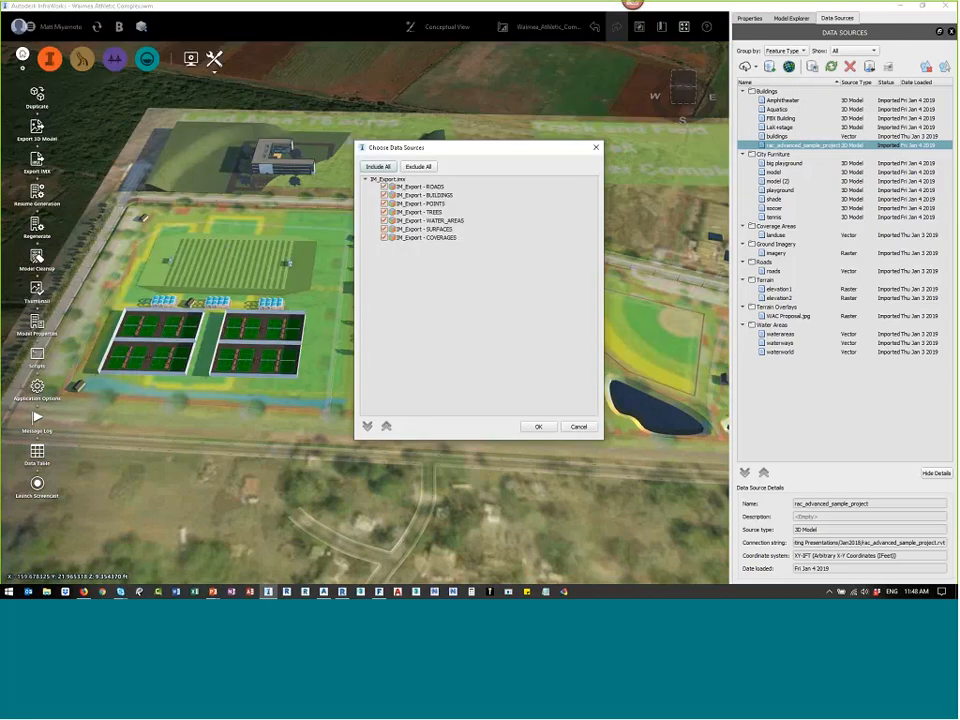
Step: Exclude coverages, water areas, trees, roads, buildings and points, and add only the IM_Export - SURFACES data source
click(384, 237)
click(385, 220)
click(384, 212)
click(384, 186)
click(384, 195)
click(385, 203)
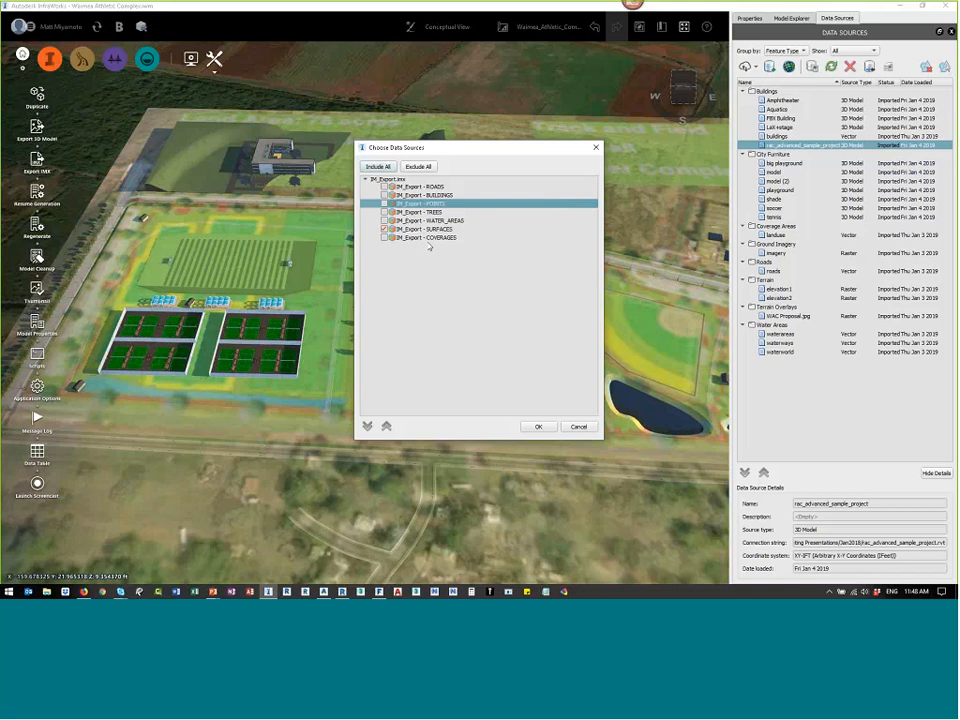
click(538, 427)
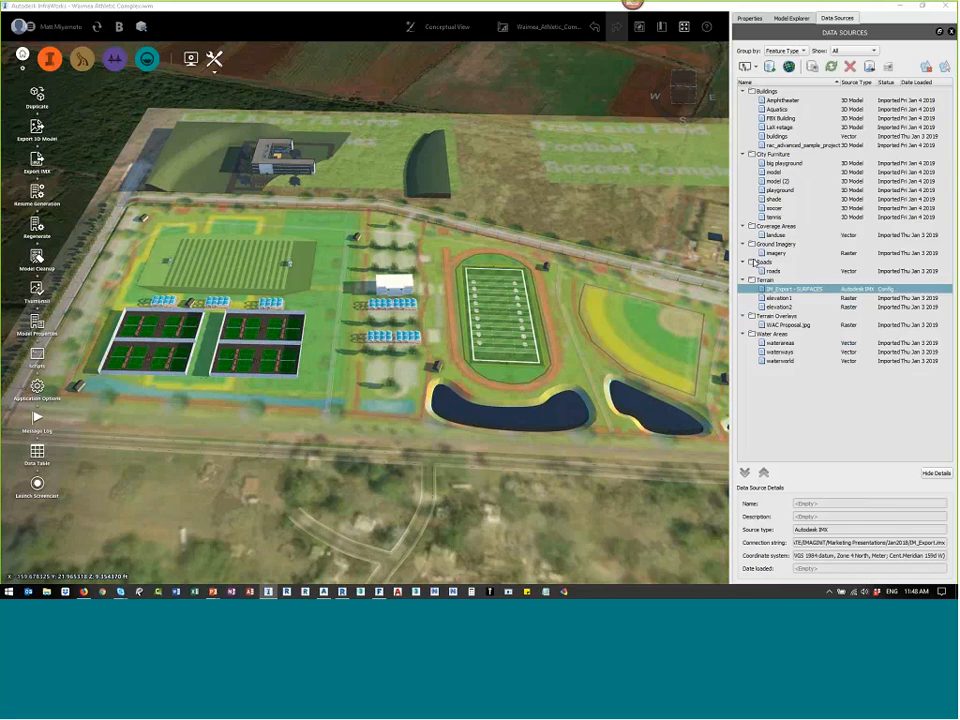
Step: Configure IM_Export - SURFACES with the existing ground, existing transportation and proposed ground surfaces included, then close and refresh and inspect the site
click(770, 289)
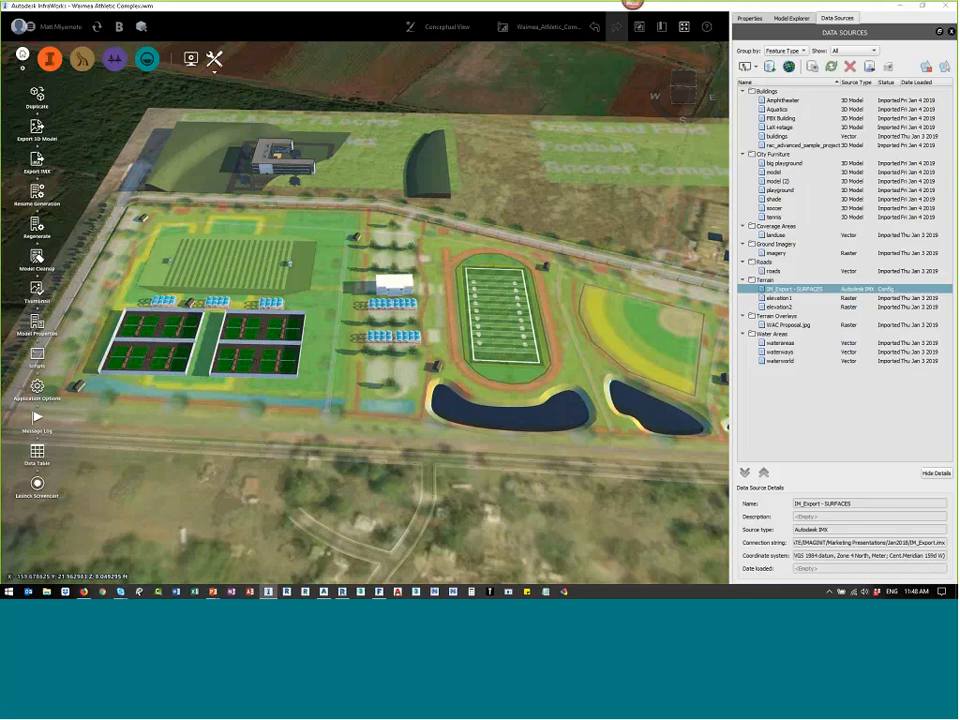
double_click(770, 289)
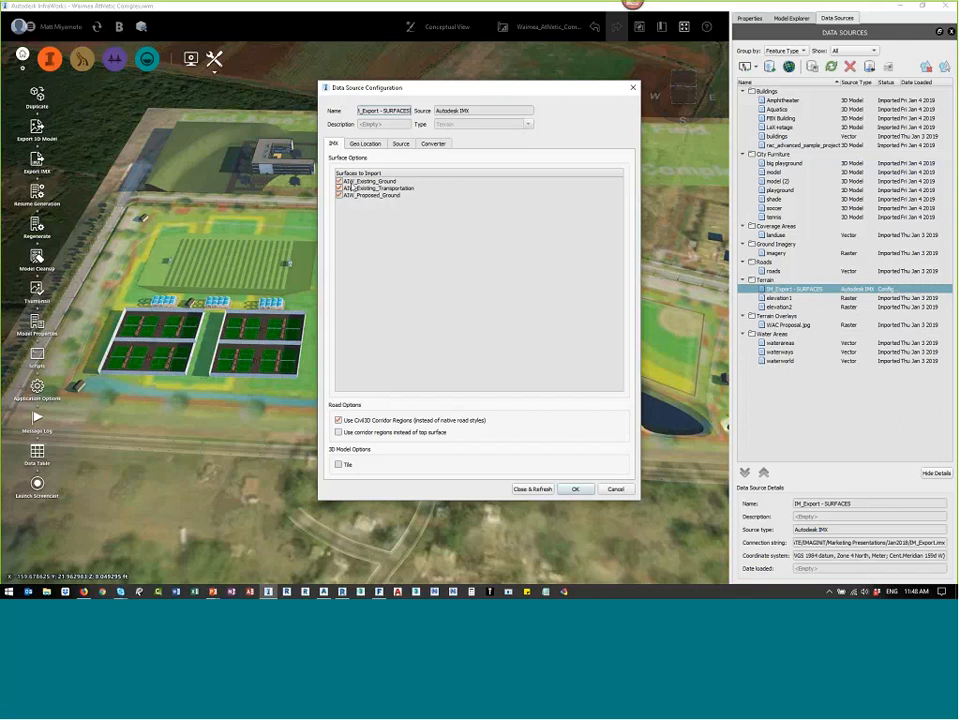
click(532, 489)
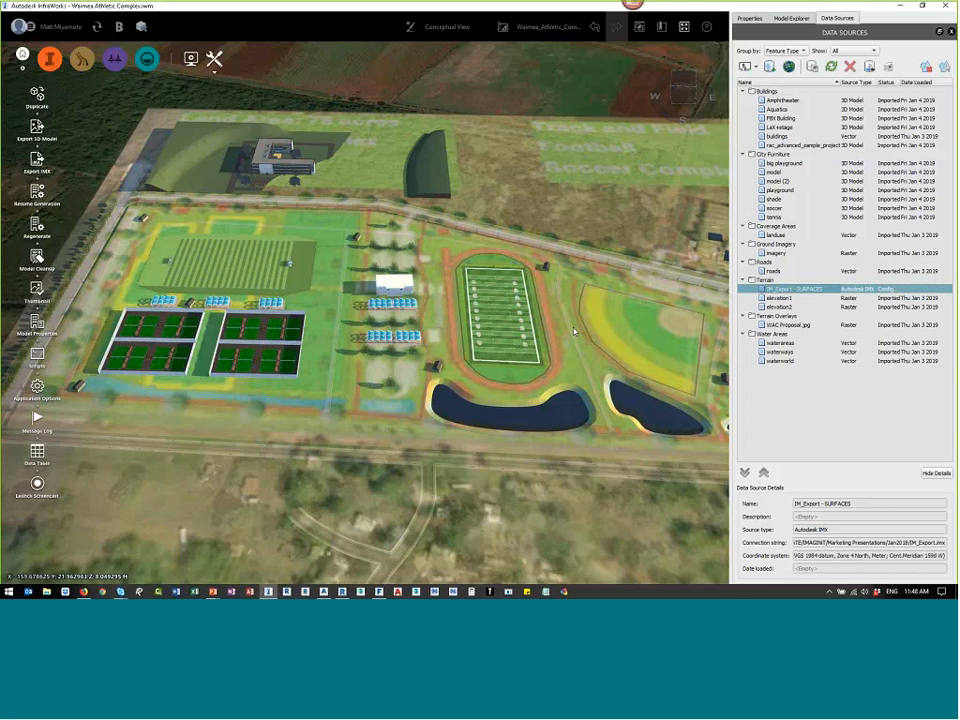
drag(574, 331, 560, 275)
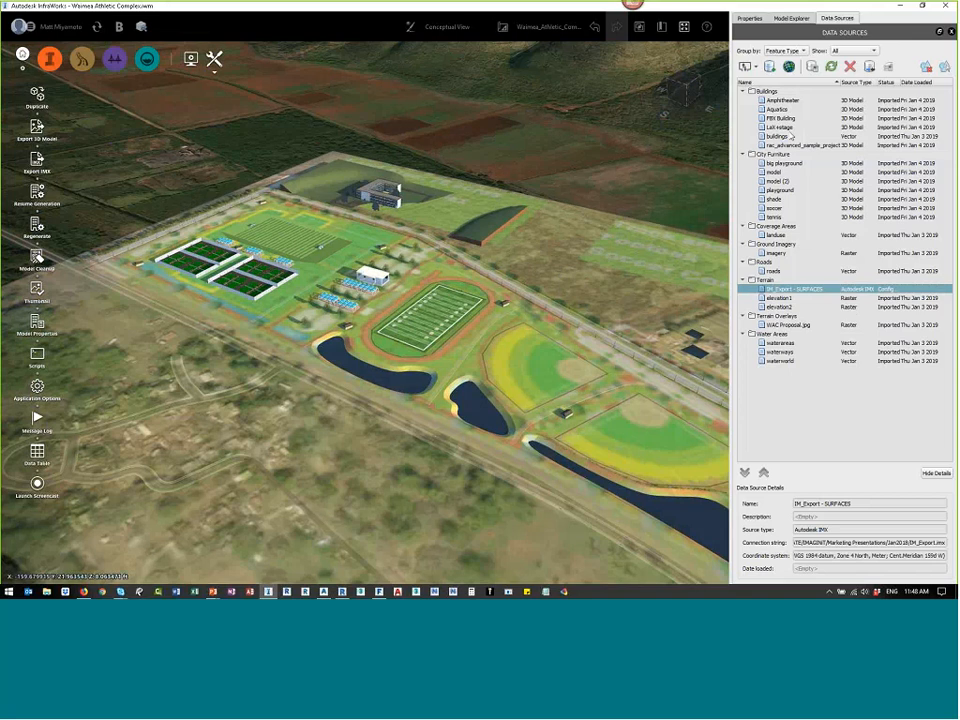
drag(545, 254, 655, 375)
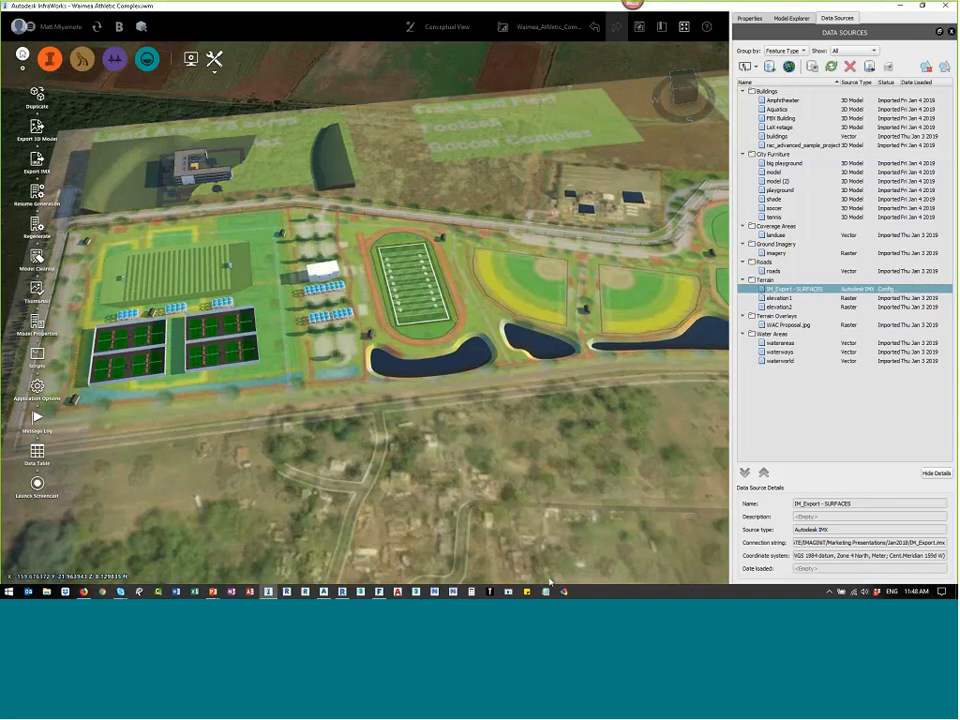
drag(486, 532, 516, 510)
Step: Switch to FormIt and place a cube primitive on the ground beside the four-towered building
click(378, 592)
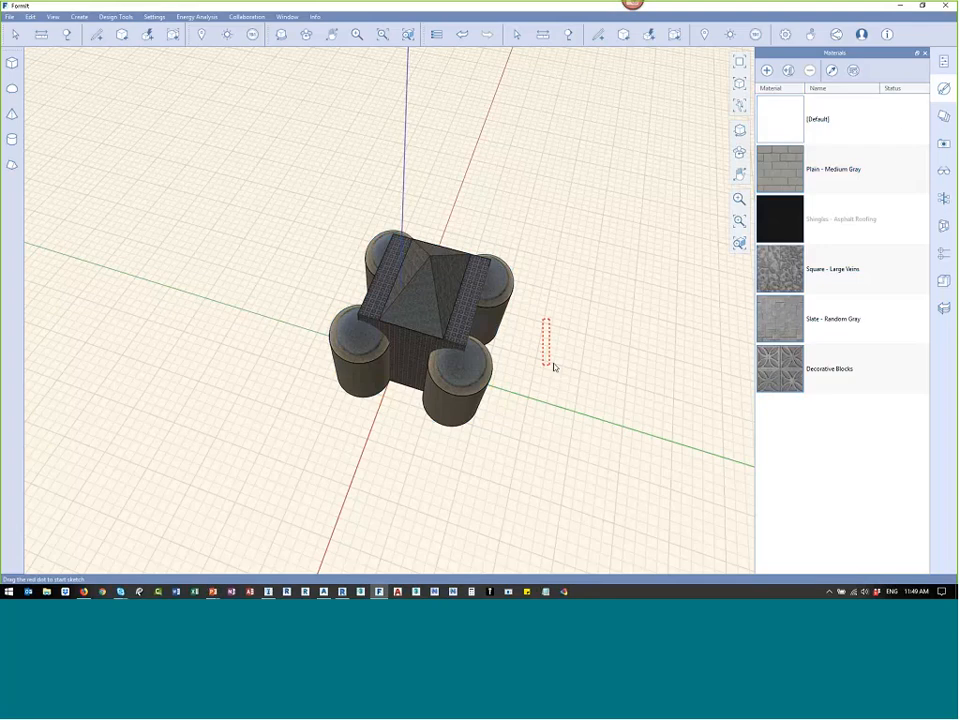
middle_drag(554, 367, 20, 86)
click(12, 62)
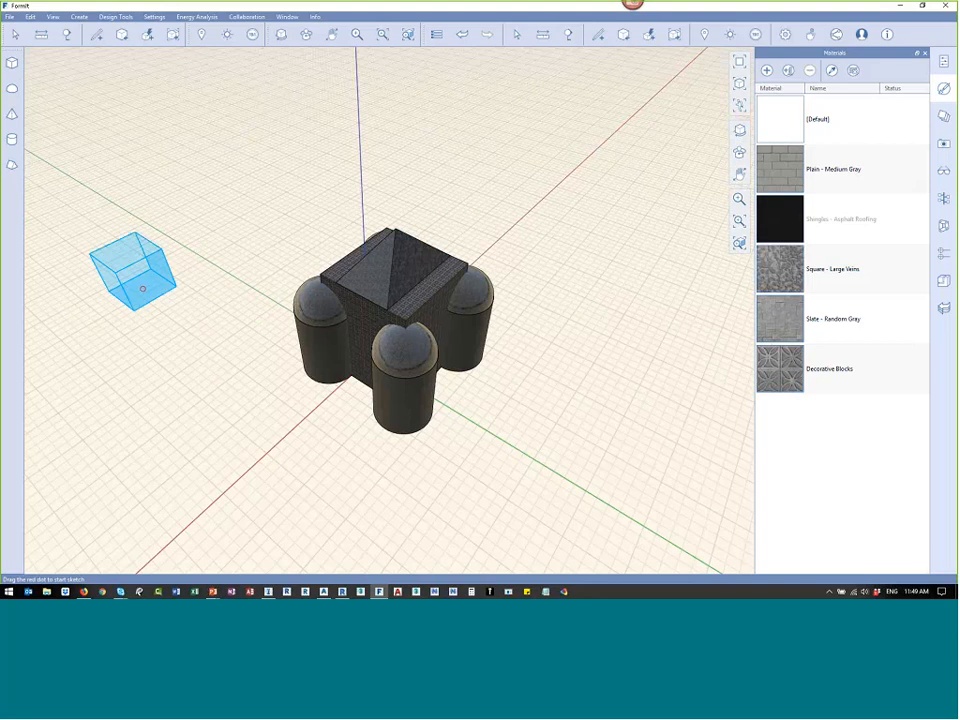
click(142, 289)
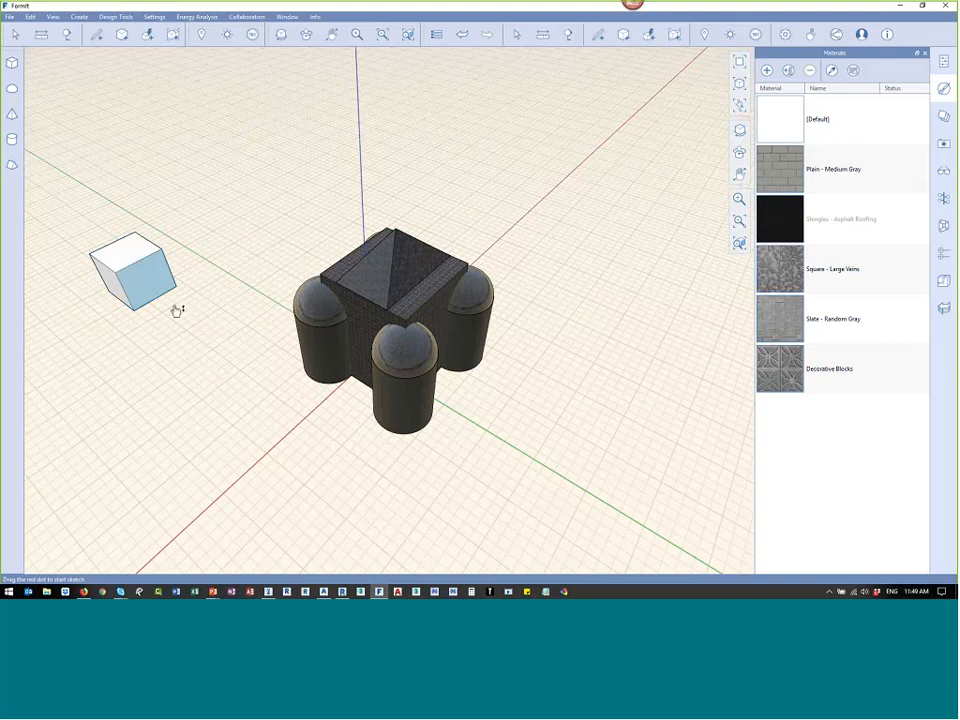
Step: Stretch the new cube into a long box by pulling out one of its side faces
drag(164, 290, 160, 333)
click(160, 330)
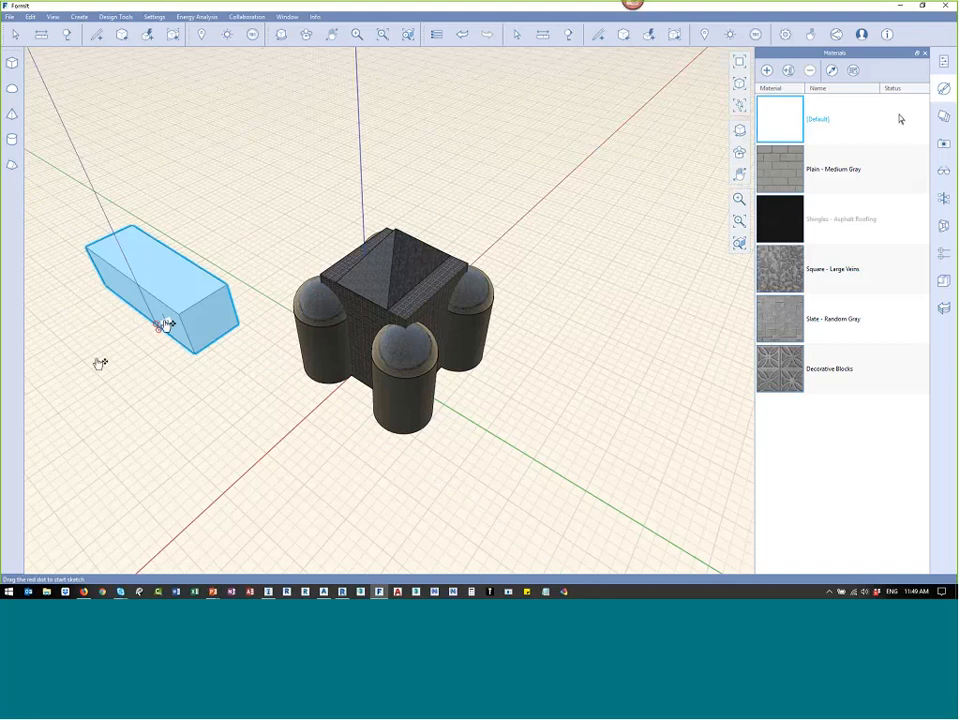
key(Escape)
Step: Place a gable roof primitive above the top of the long box
middle_drag(196, 383, 326, 318)
click(12, 165)
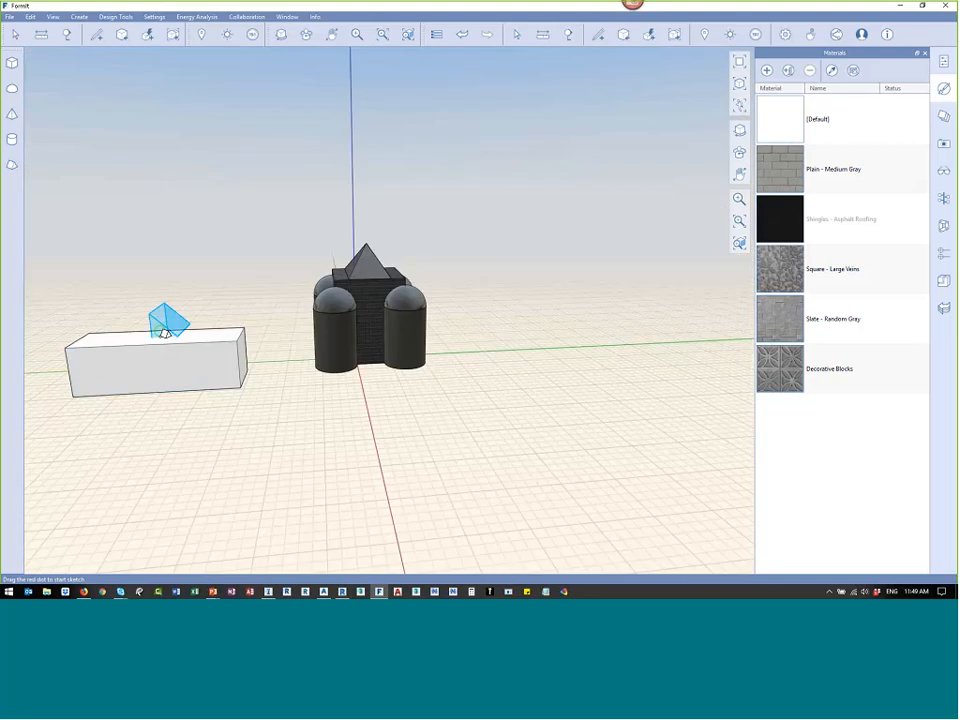
click(160, 340)
scroll(164, 346, up, 2)
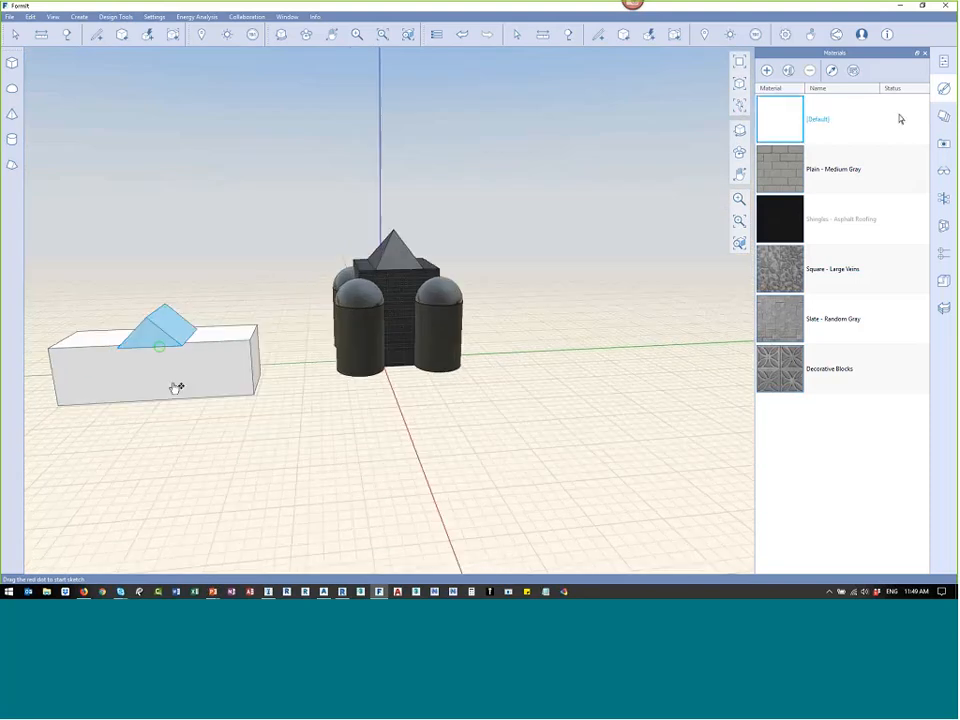
scroll(176, 387, up, 2)
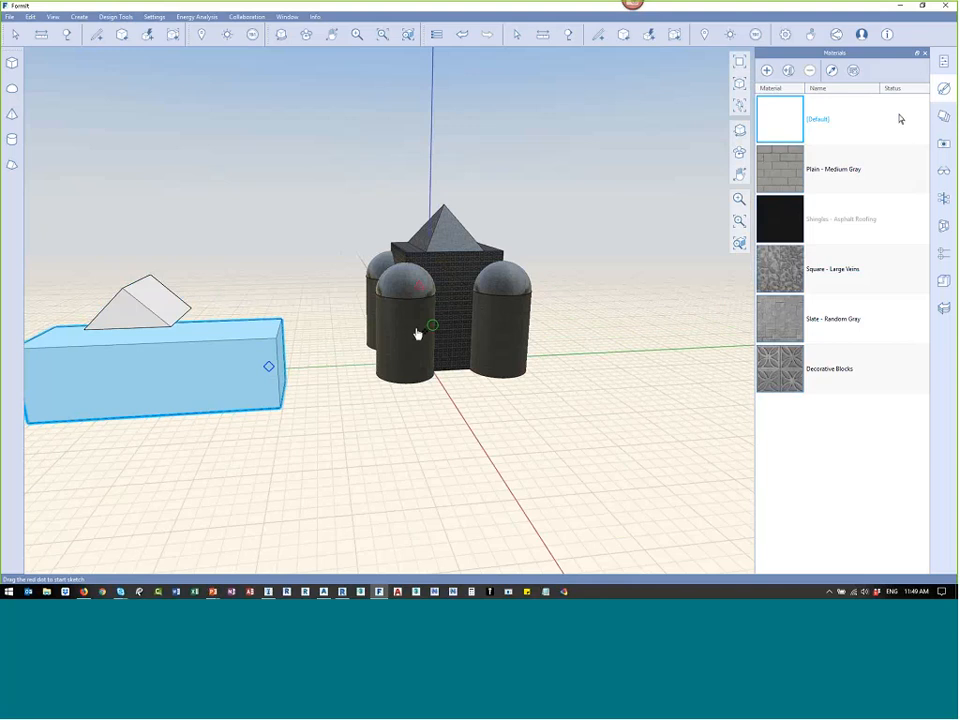
Step: Delete the long box and the gable roof primitive, keeping only the four-towered building
key(Delete)
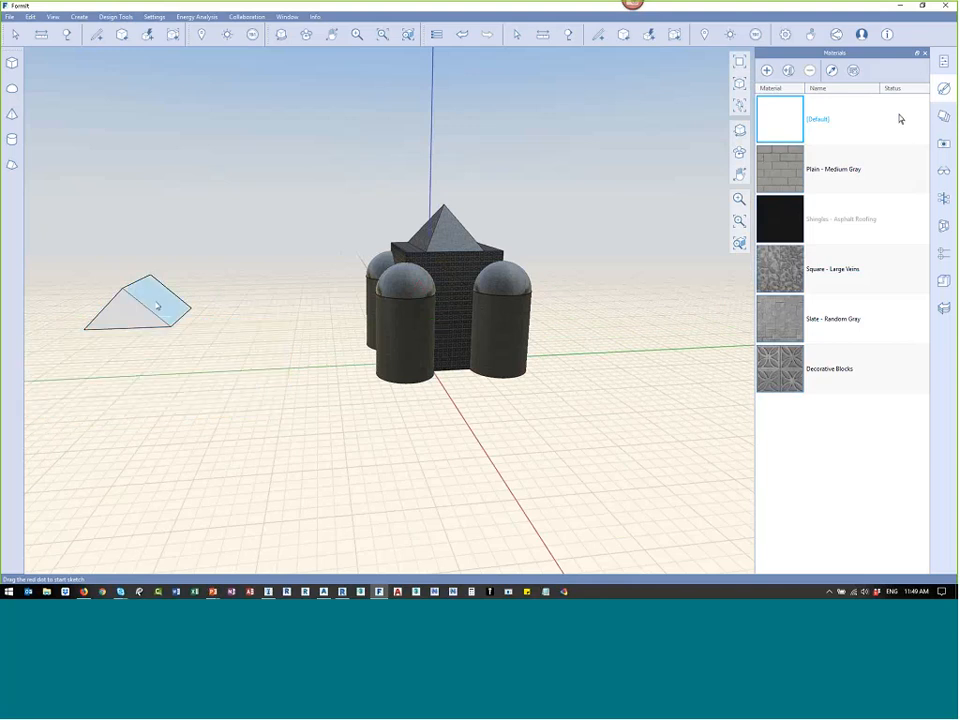
click(150, 313)
key(Delete)
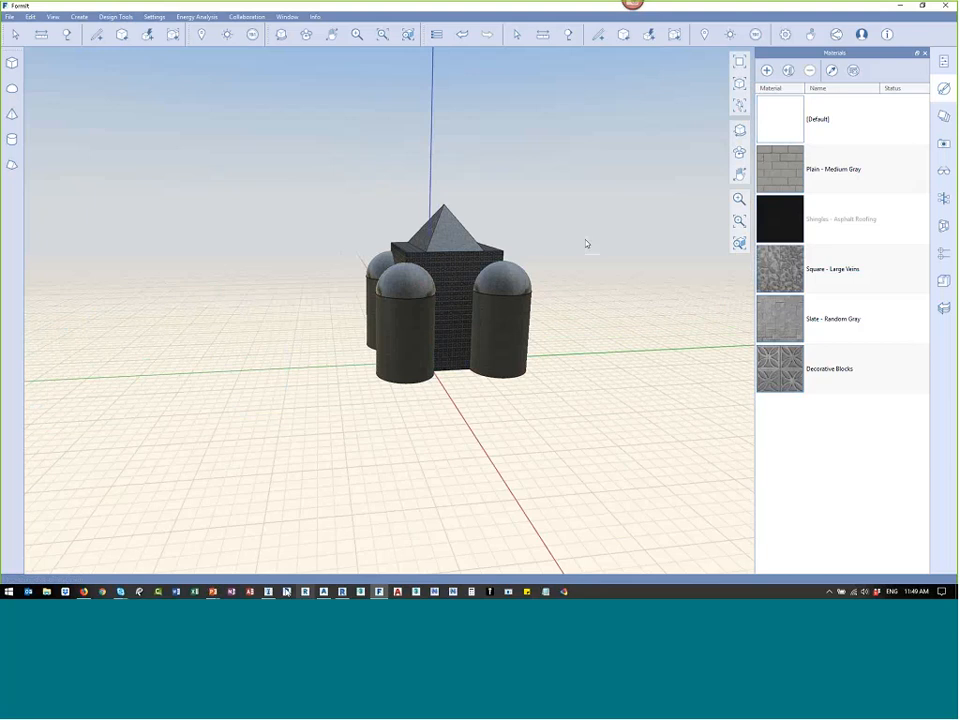
Step: Switch to InfraWorks and examine the pond beside the football field and the blue-domed shade structures up close
click(269, 592)
scroll(395, 353, up, 10)
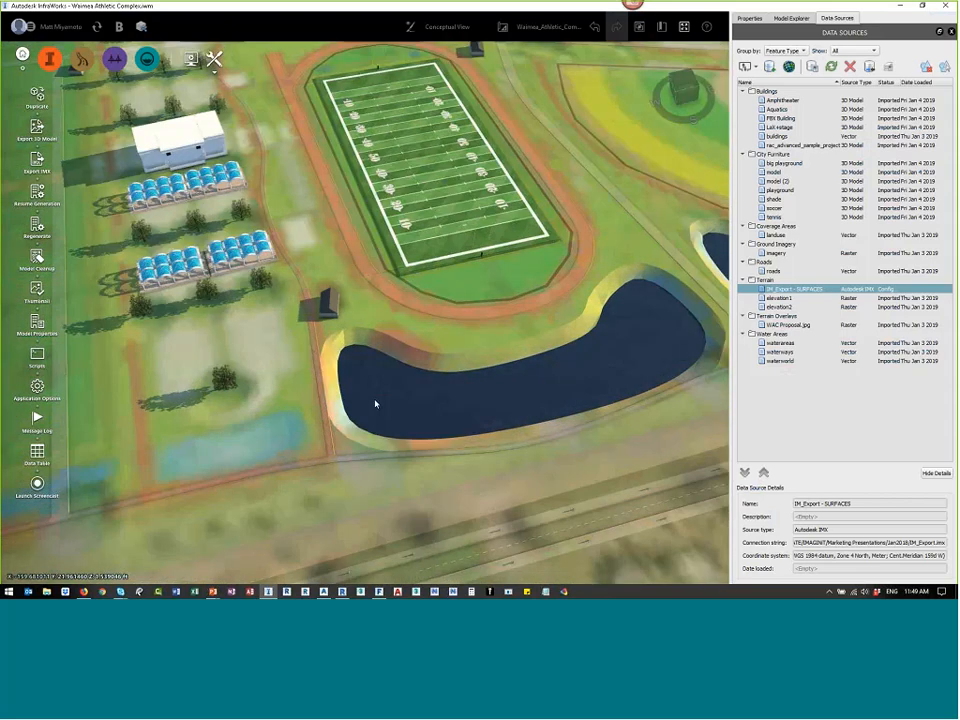
drag(375, 403, 461, 319)
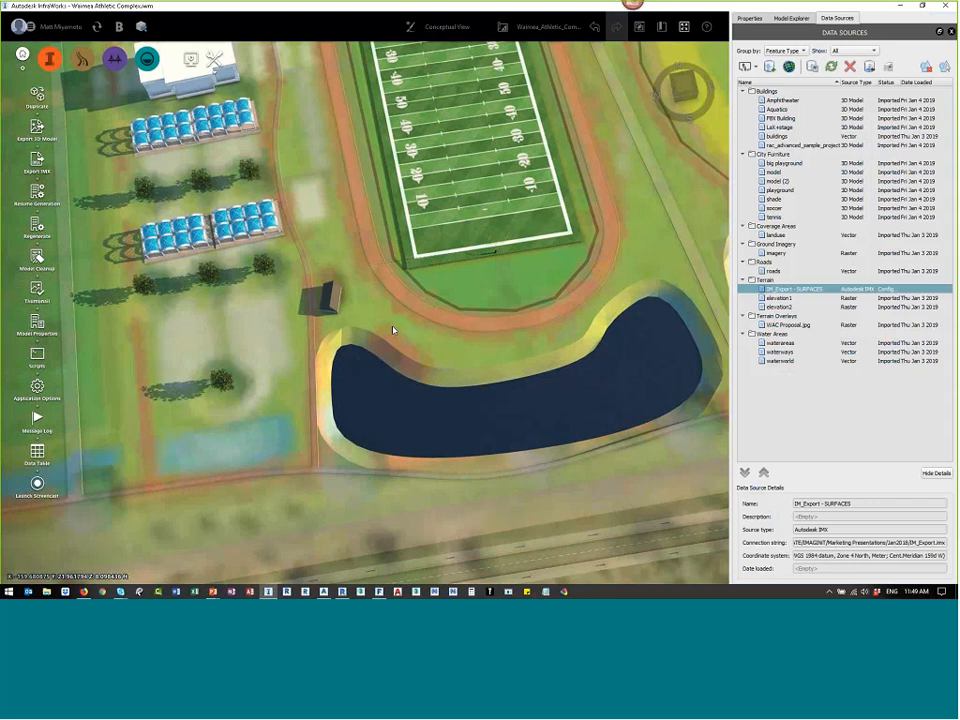
scroll(393, 330, down, 1)
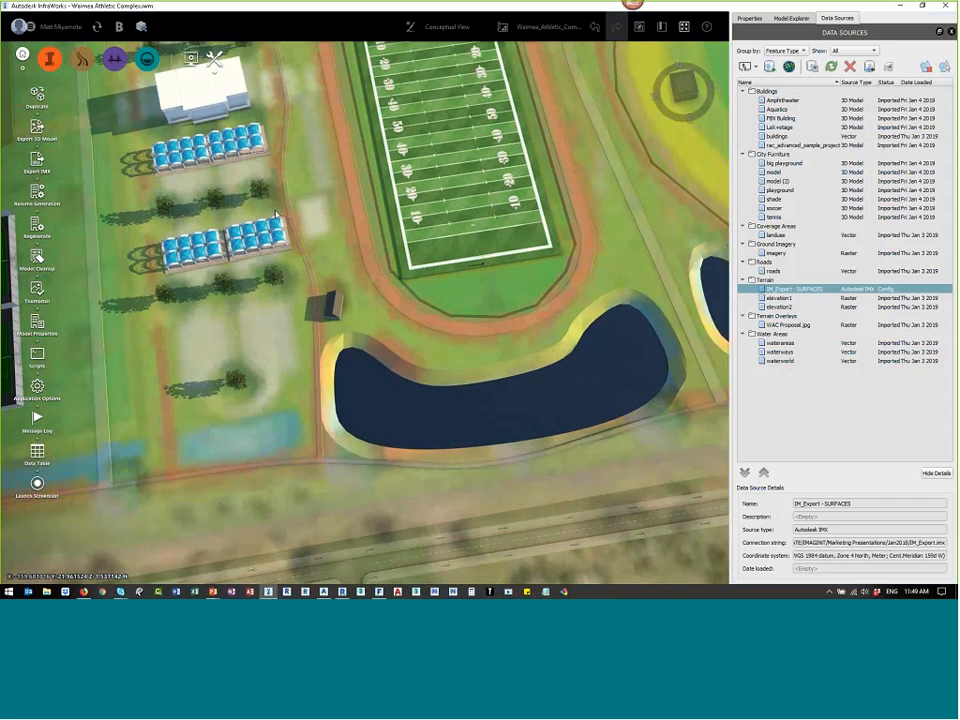
scroll(276, 214, up, 3)
drag(276, 214, 352, 275)
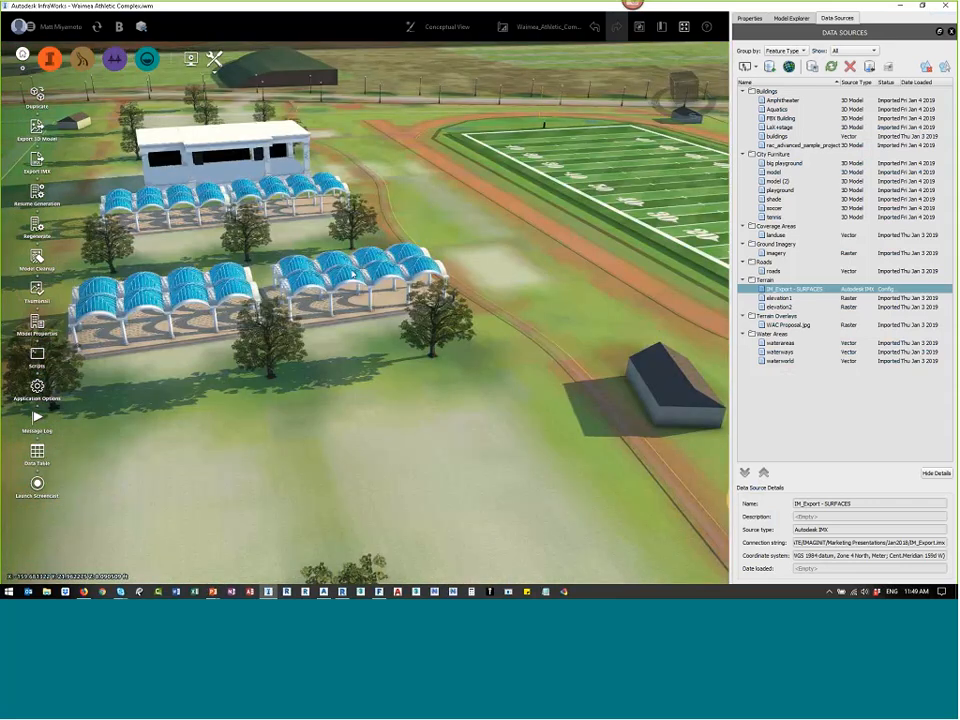
scroll(166, 377, up, 5)
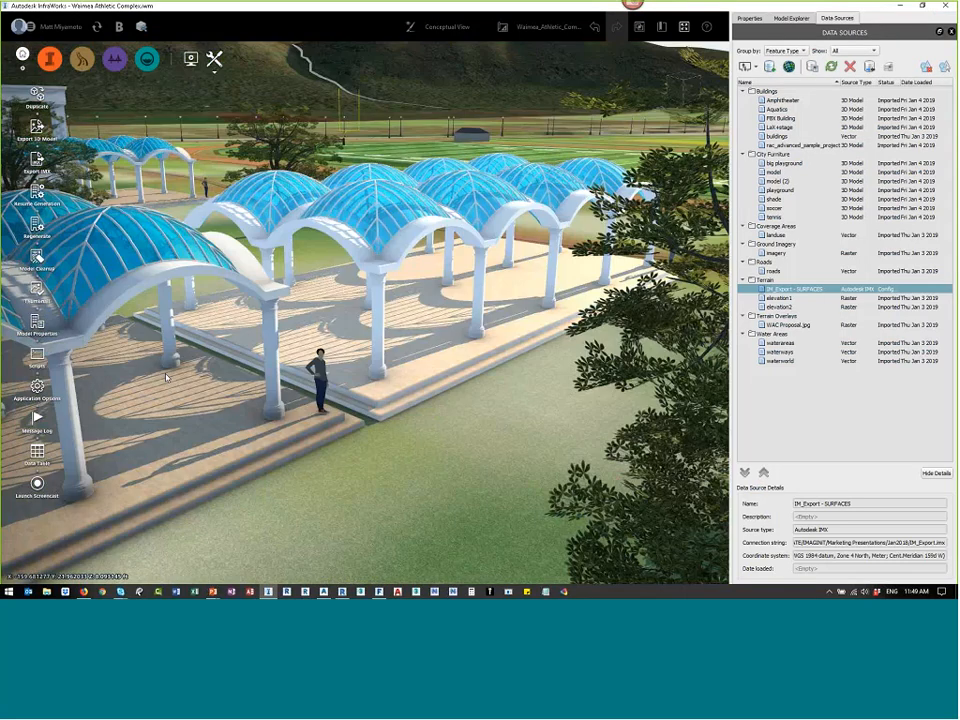
drag(166, 377, 262, 412)
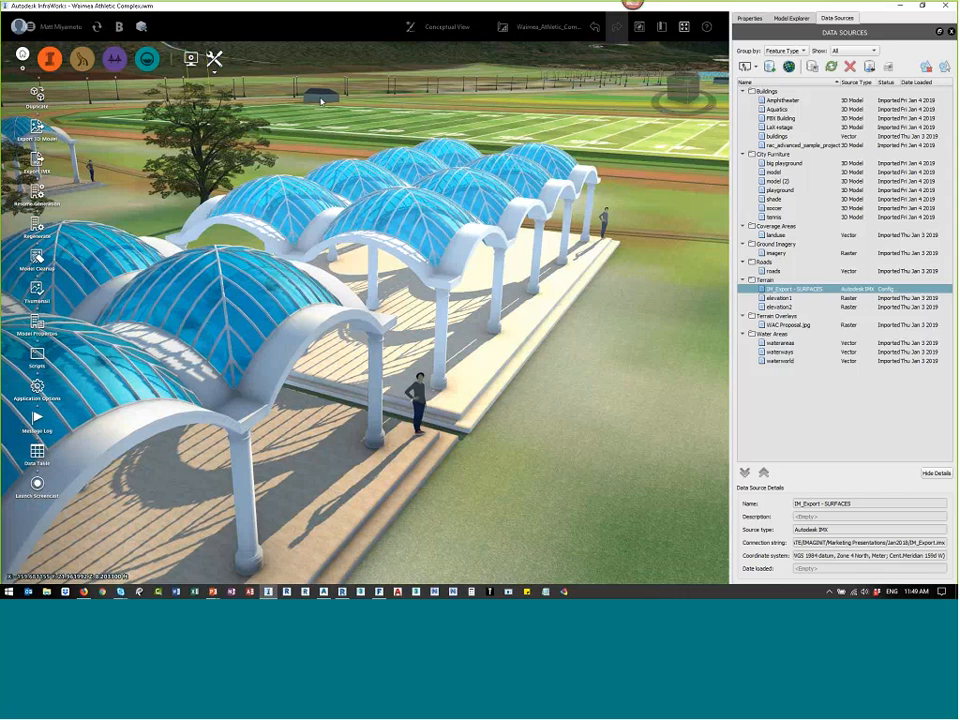
scroll(321, 101, down, 2)
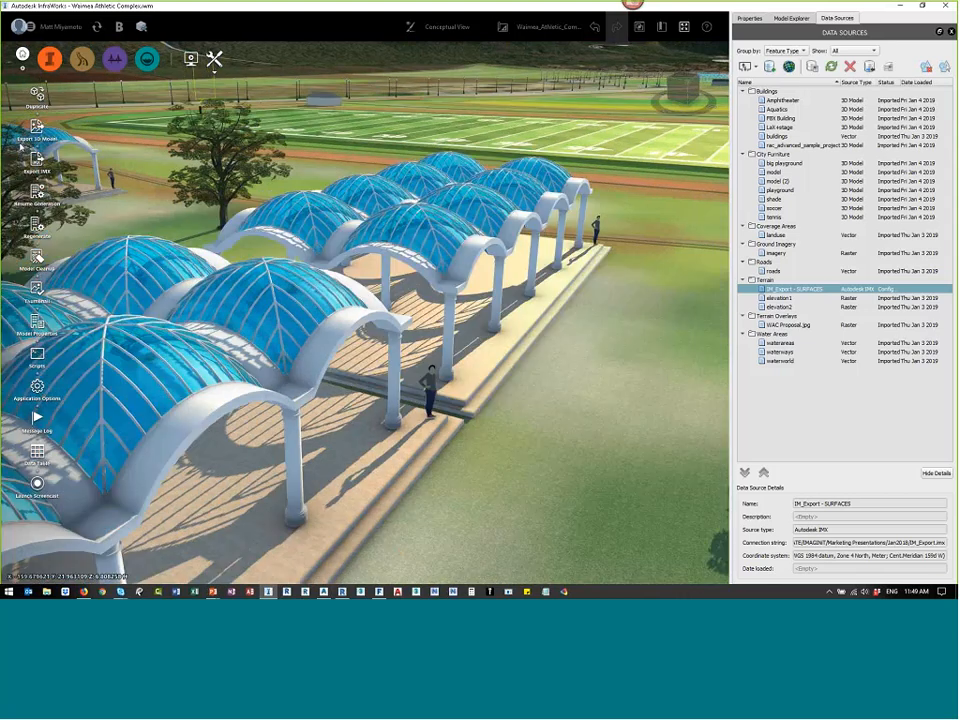
Step: Examine the small gabled building between the running track and the paved paths
drag(21, 147, 48, 298)
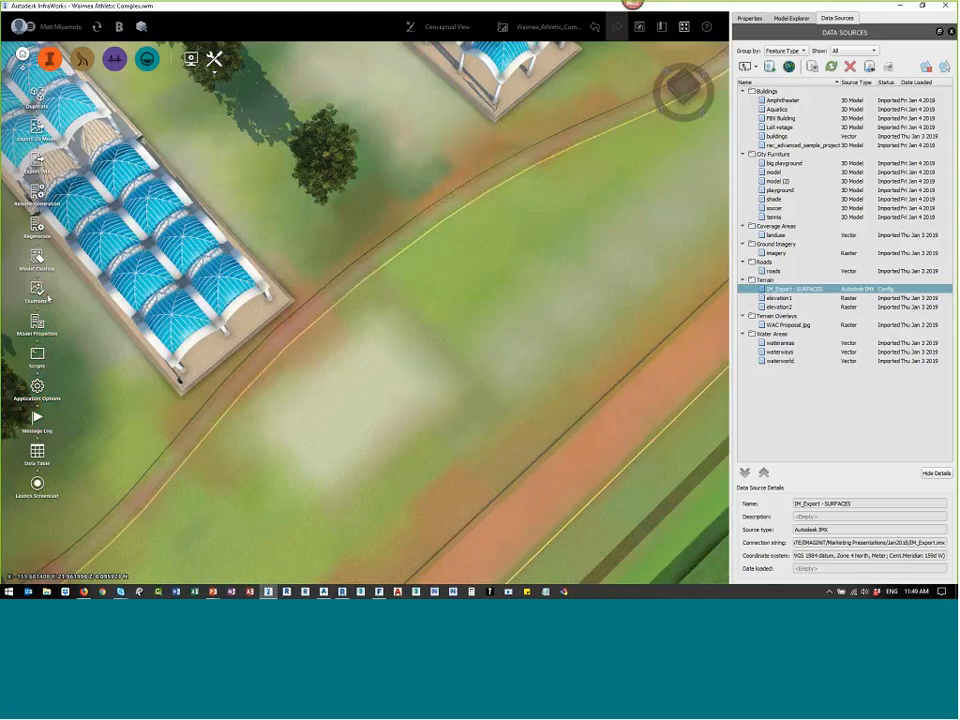
middle_drag(690, 545, 321, 215)
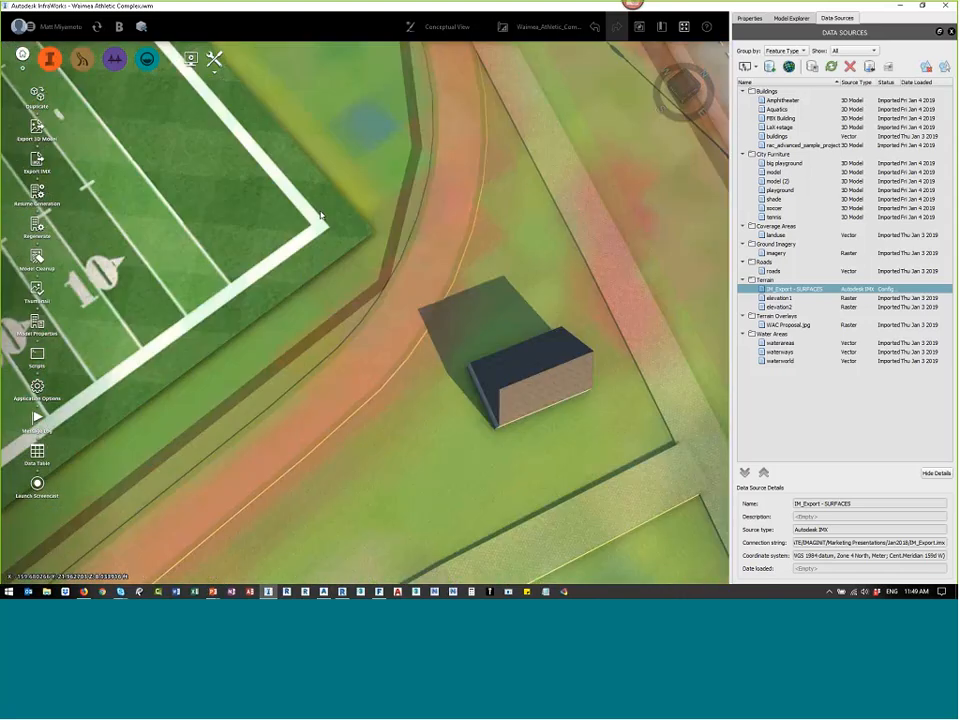
drag(321, 215, 343, 232)
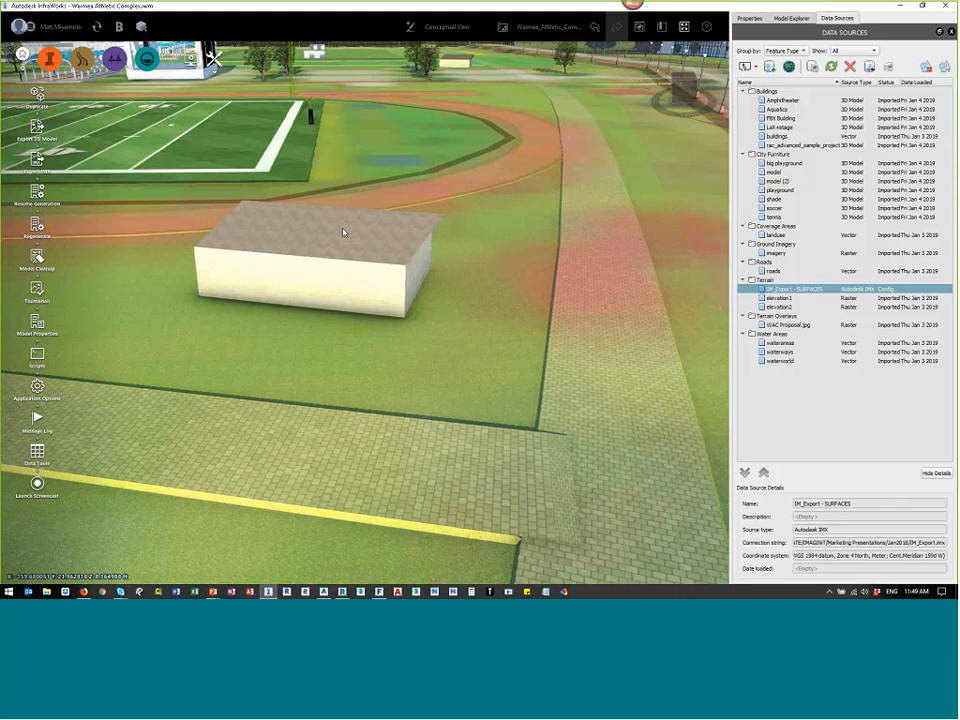
drag(343, 232, 322, 592)
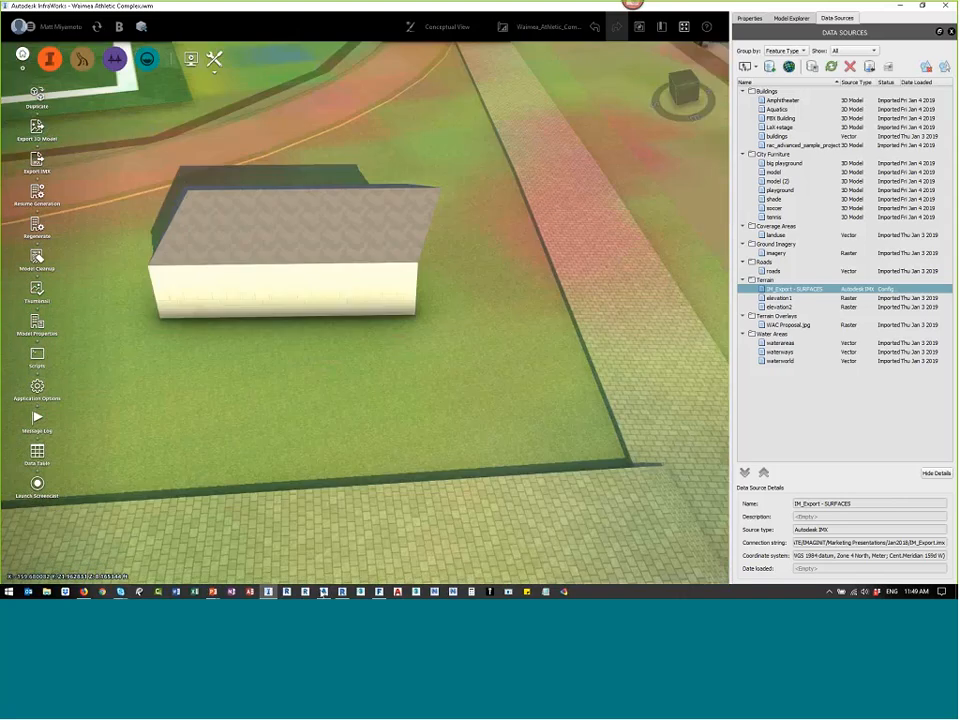
scroll(502, 268, down, 3)
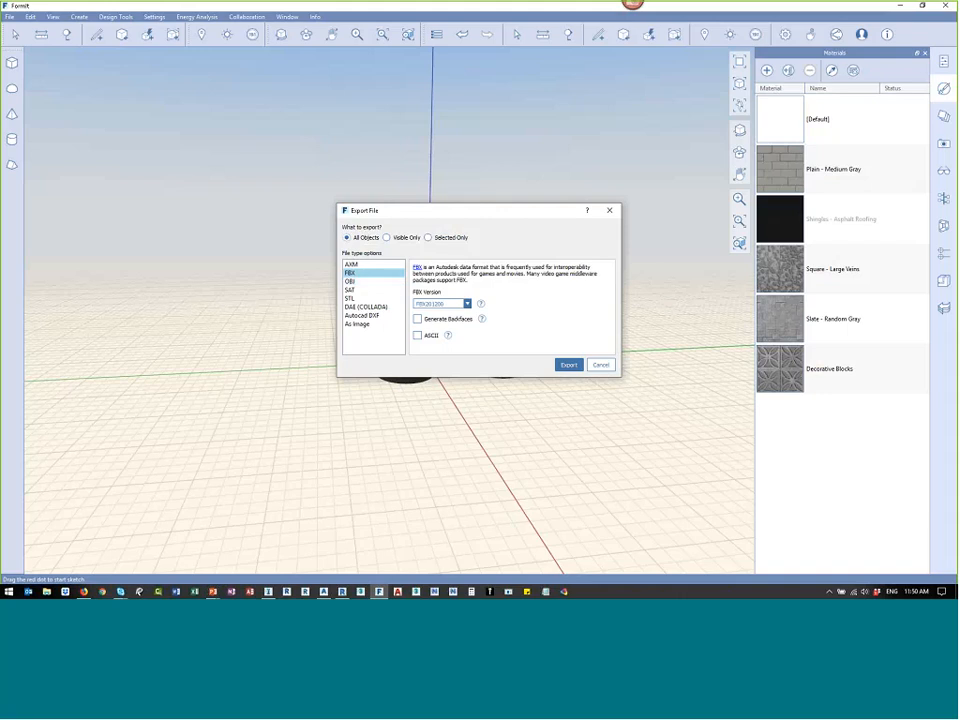
Step: Try an FBX export of all objects from FormIt to the Jan2018 folder, cancel saving, and return to InfraWorks
click(601, 365)
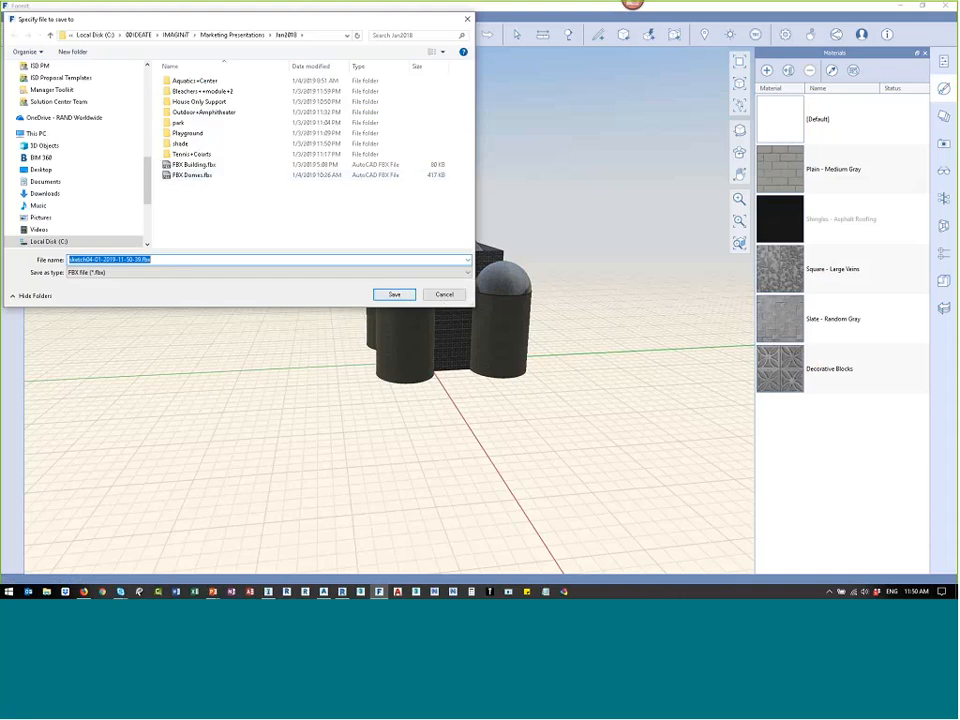
click(444, 294)
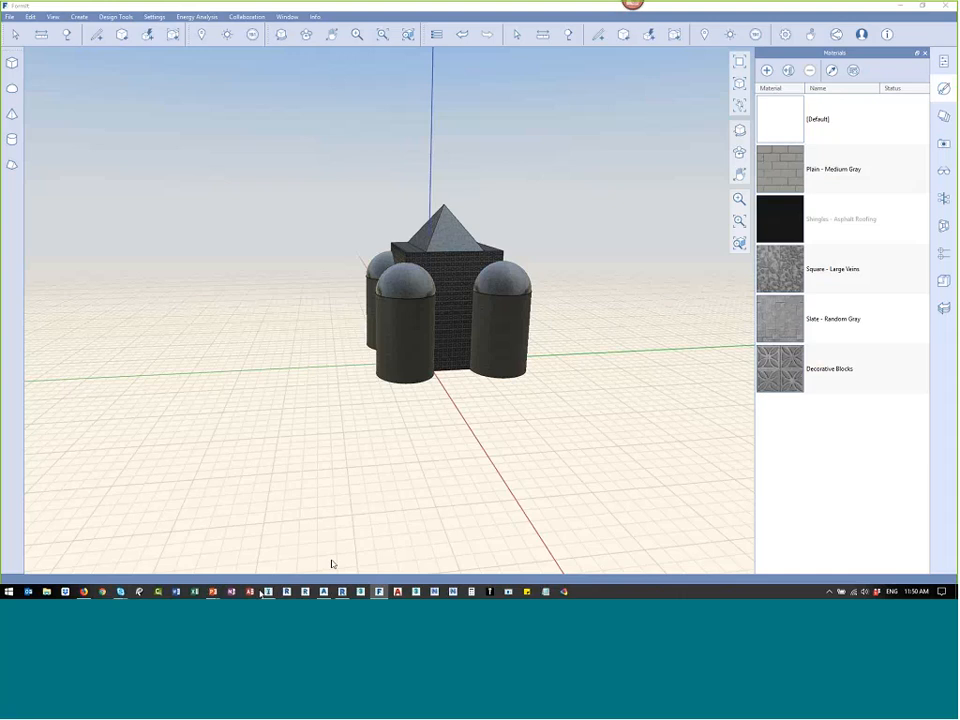
click(265, 593)
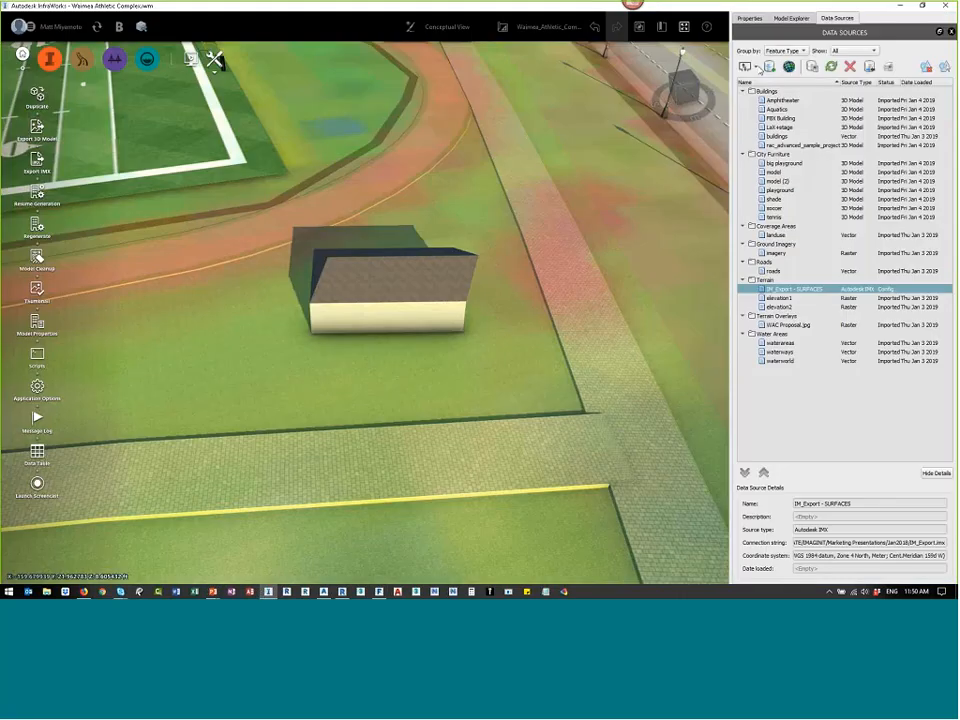
click(758, 67)
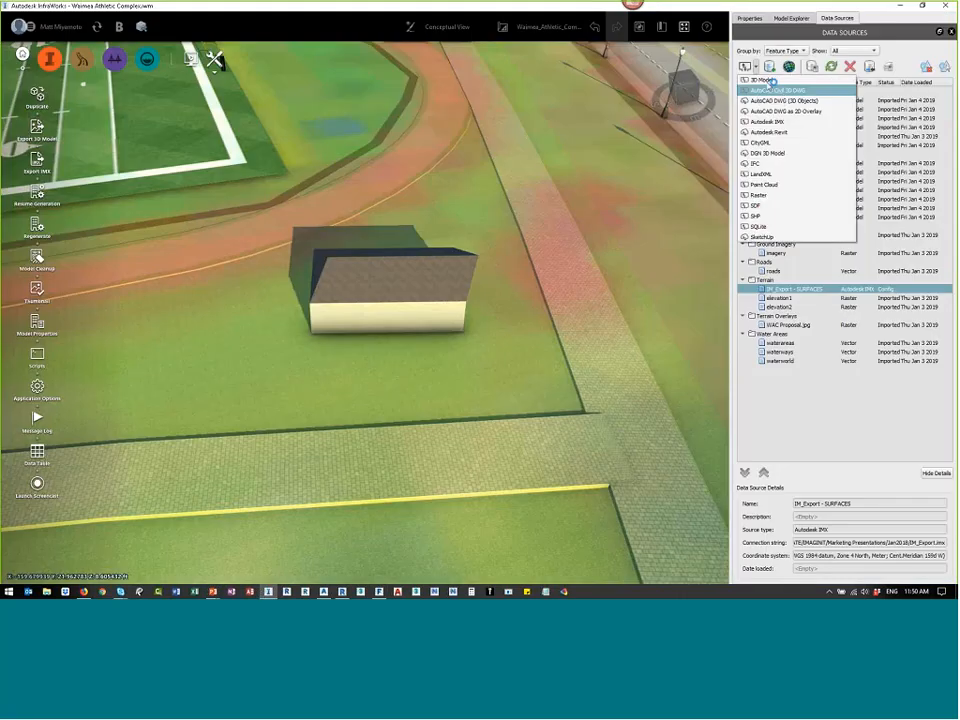
click(768, 84)
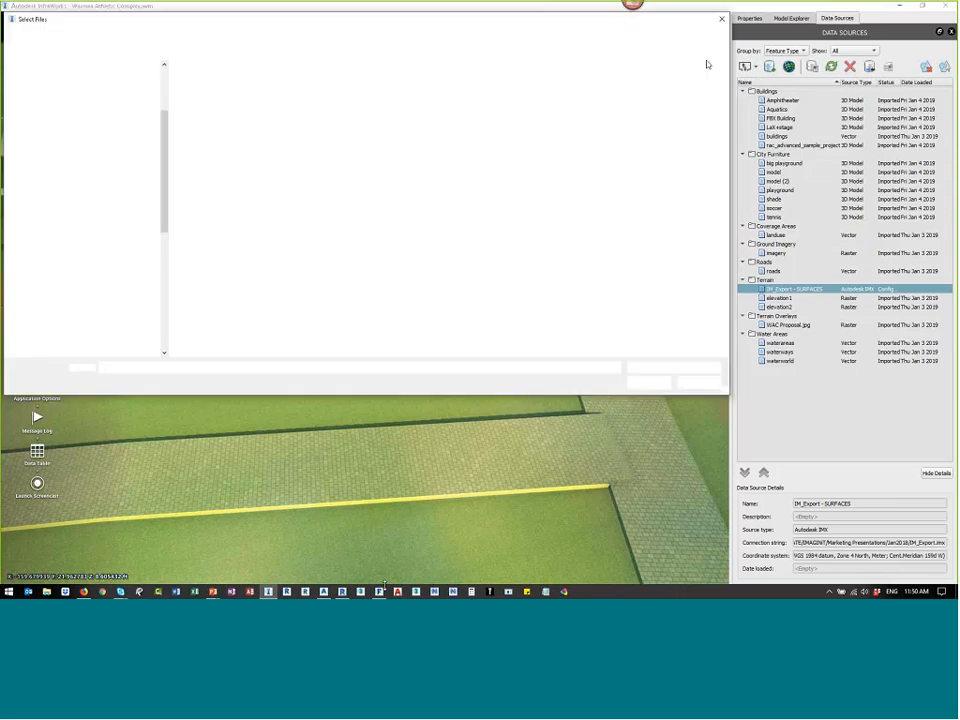
click(722, 19)
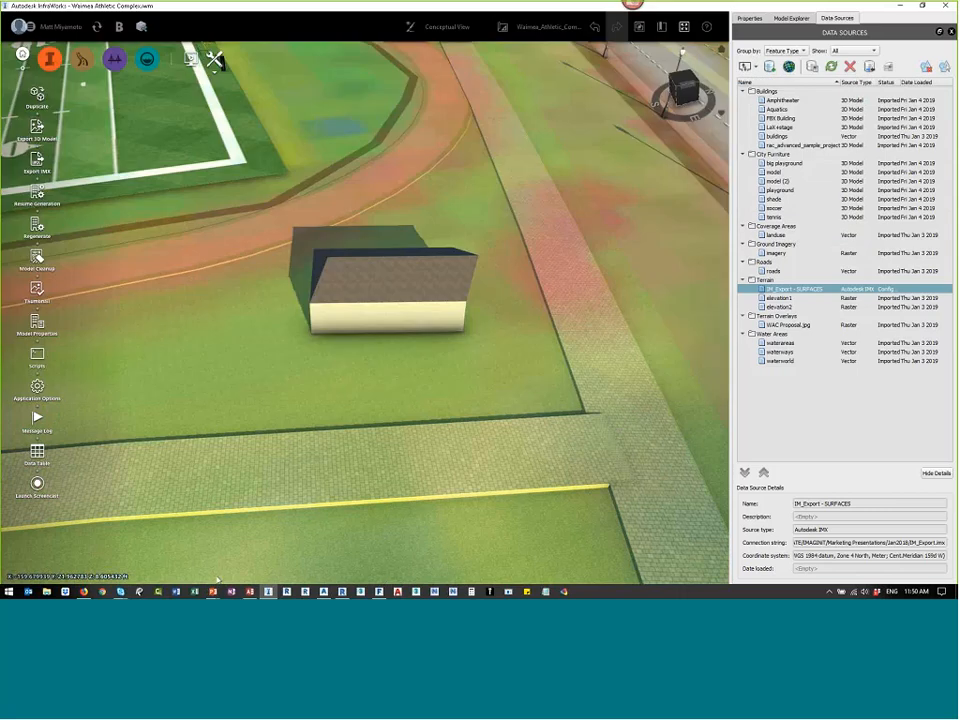
mouse_move(249, 591)
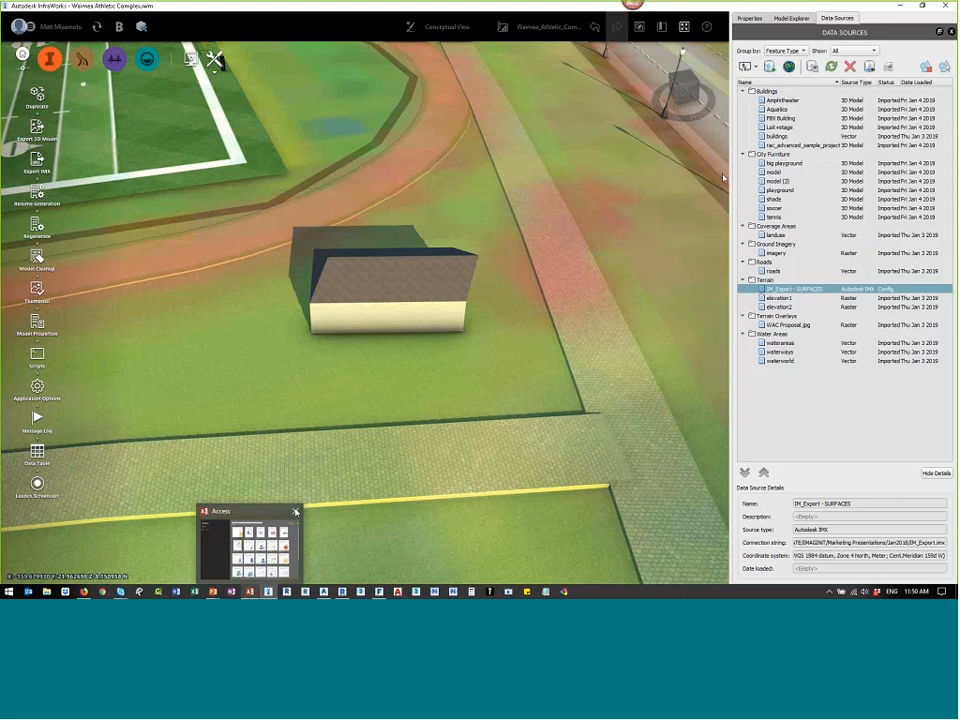
Step: Add FBX Domes.fbx from the Jan2018 folder as a 3D Model data source
click(746, 66)
click(760, 79)
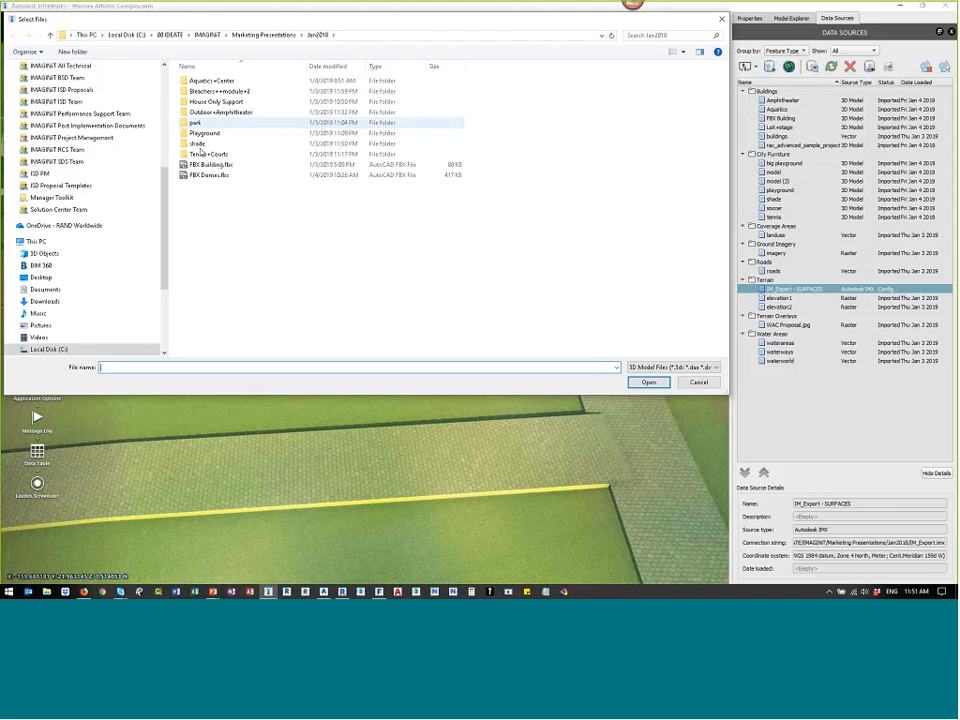
click(209, 175)
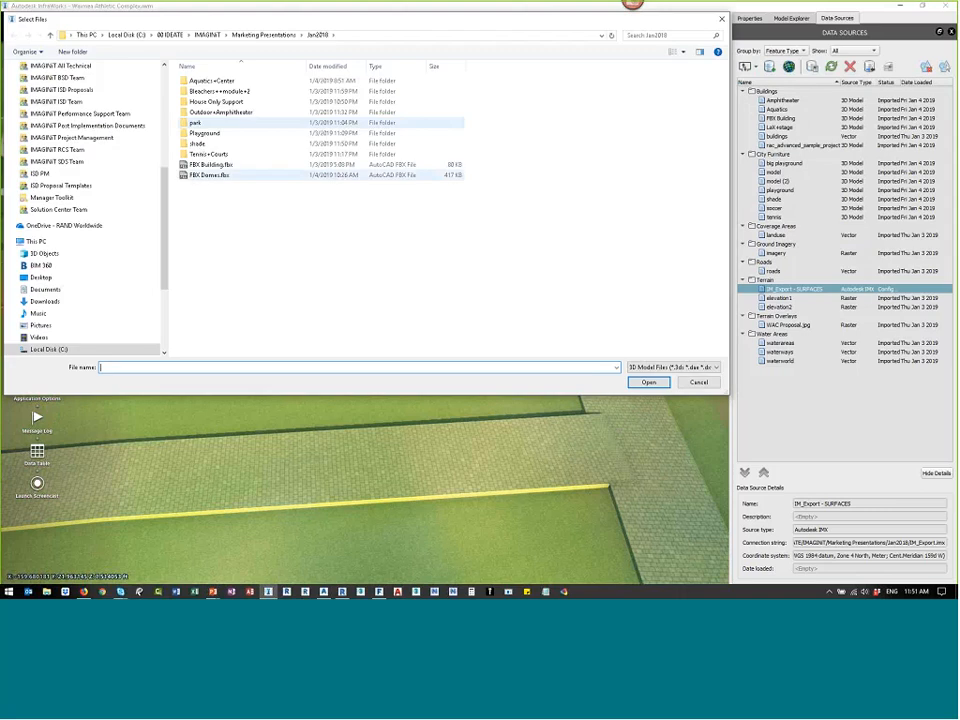
key(Return)
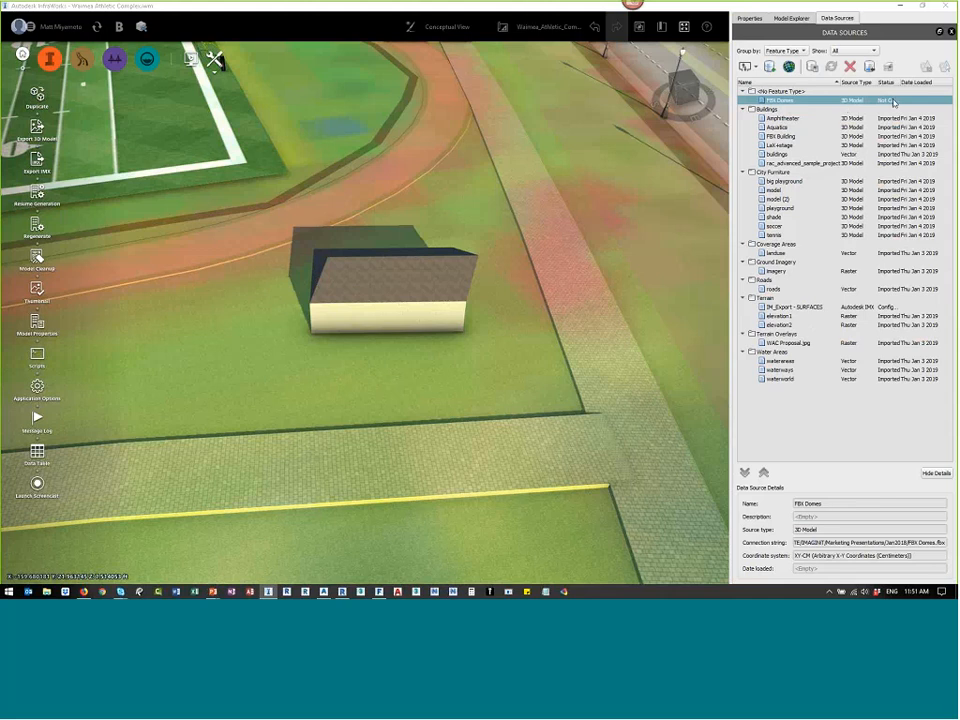
Step: Open the configuration of the FBX Domes data source and set its type to Buildings
double_click(778, 101)
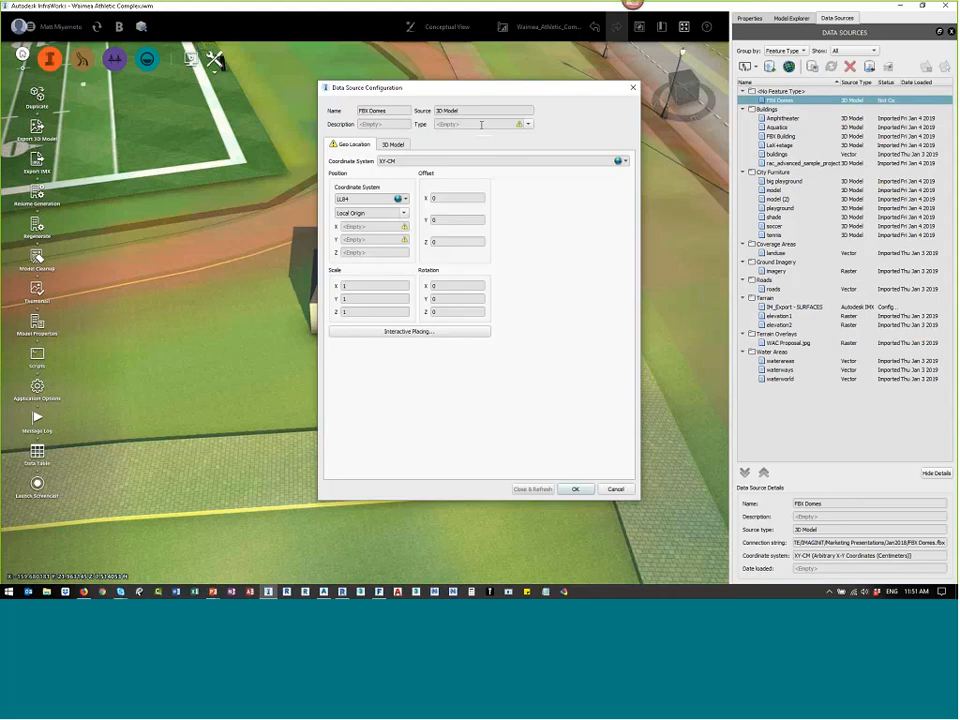
click(481, 124)
click(455, 139)
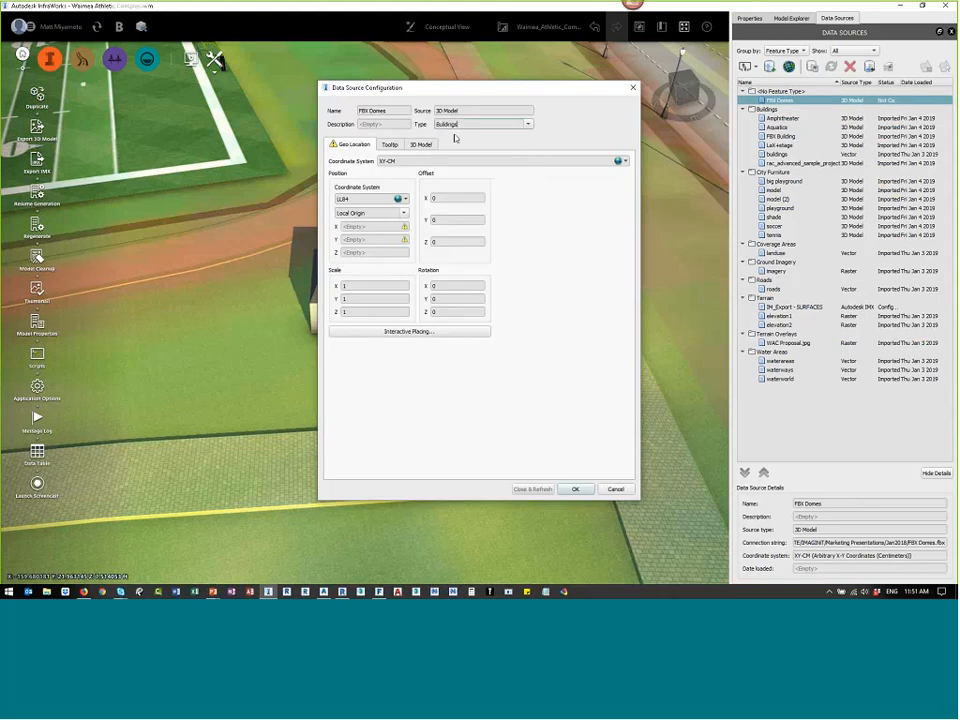
Step: Interactively place FBX Domes on the grass across the paved path from the small building, close and refresh, and inspect the placed model
click(400, 334)
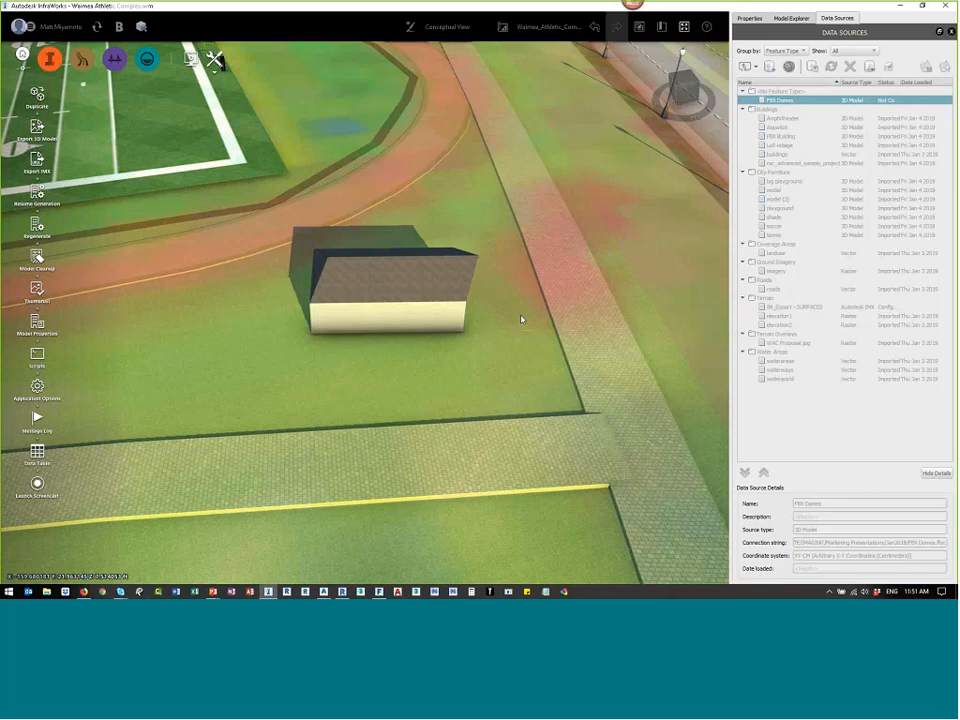
scroll(408, 433, down, 3)
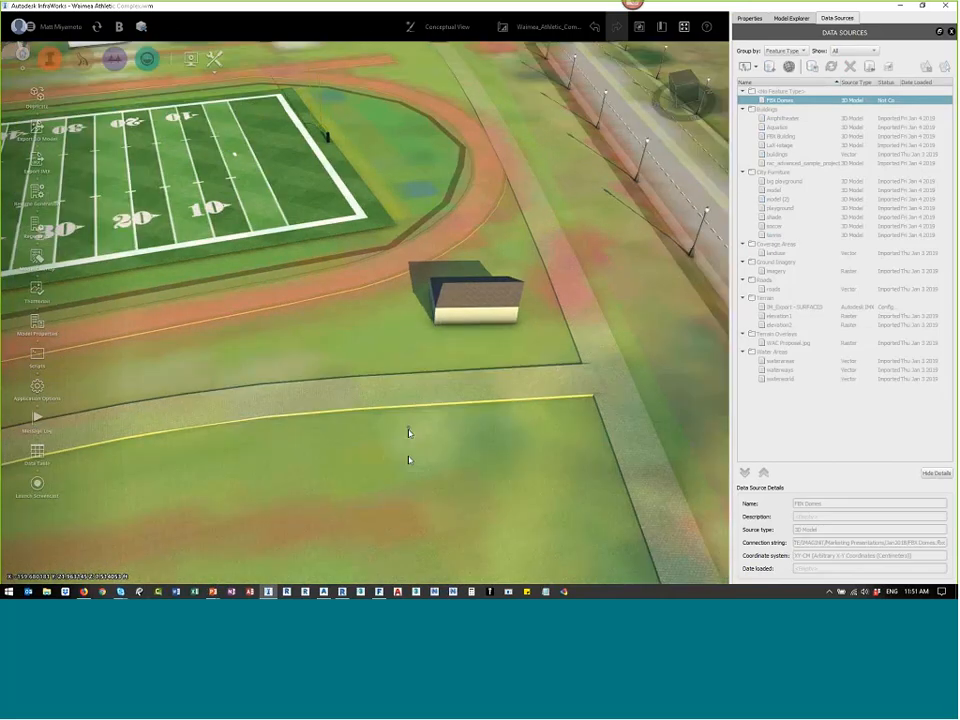
click(408, 460)
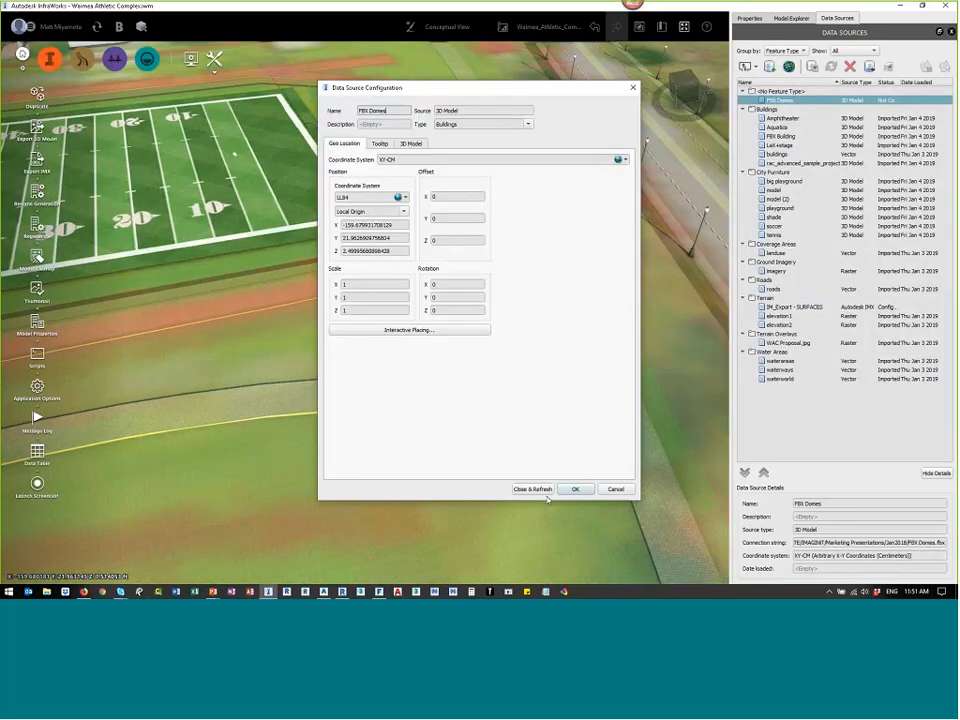
click(540, 490)
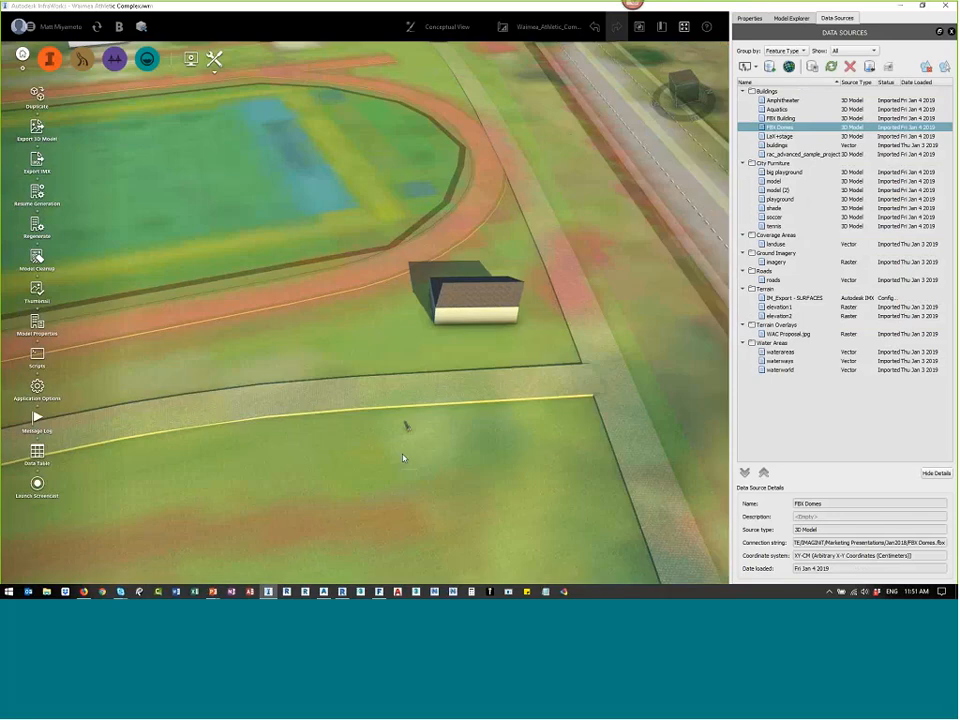
scroll(406, 455, up, 5)
drag(414, 443, 379, 399)
scroll(377, 400, up, 4)
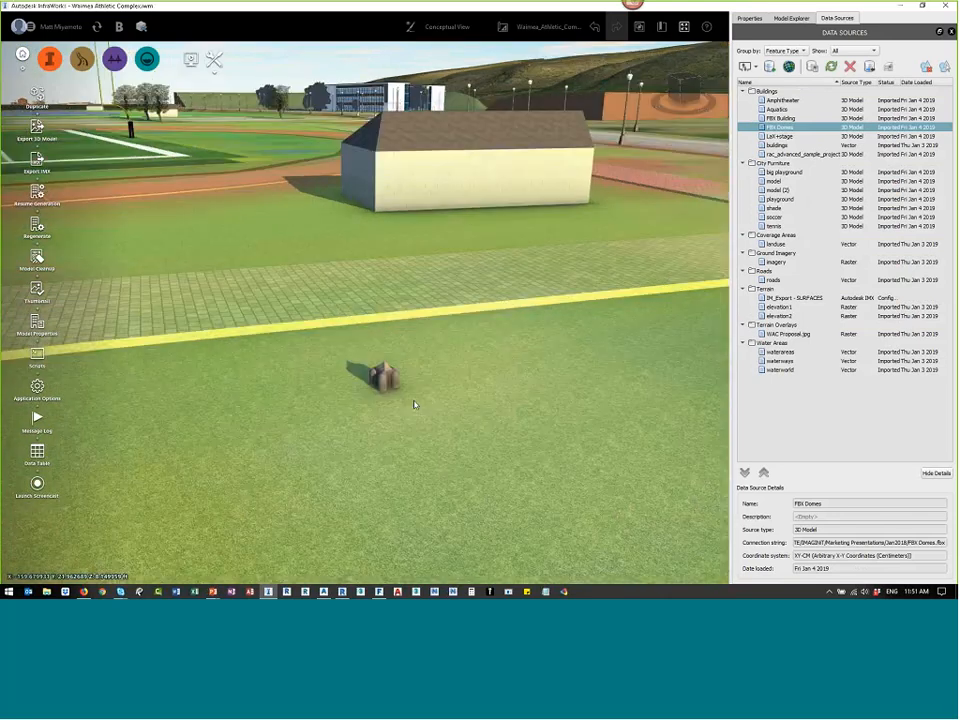
Step: Select the tiny FBX Domes building on the grass and set its height to 20 ft
drag(445, 363, 561, 372)
click(291, 408)
scroll(574, 364, down, 4)
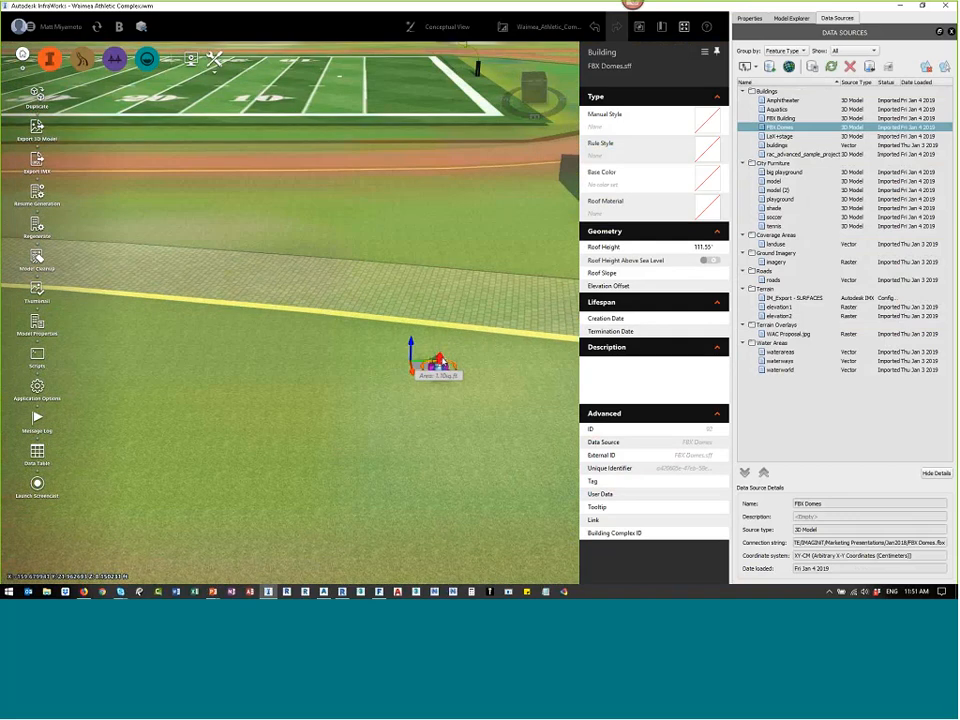
click(442, 361)
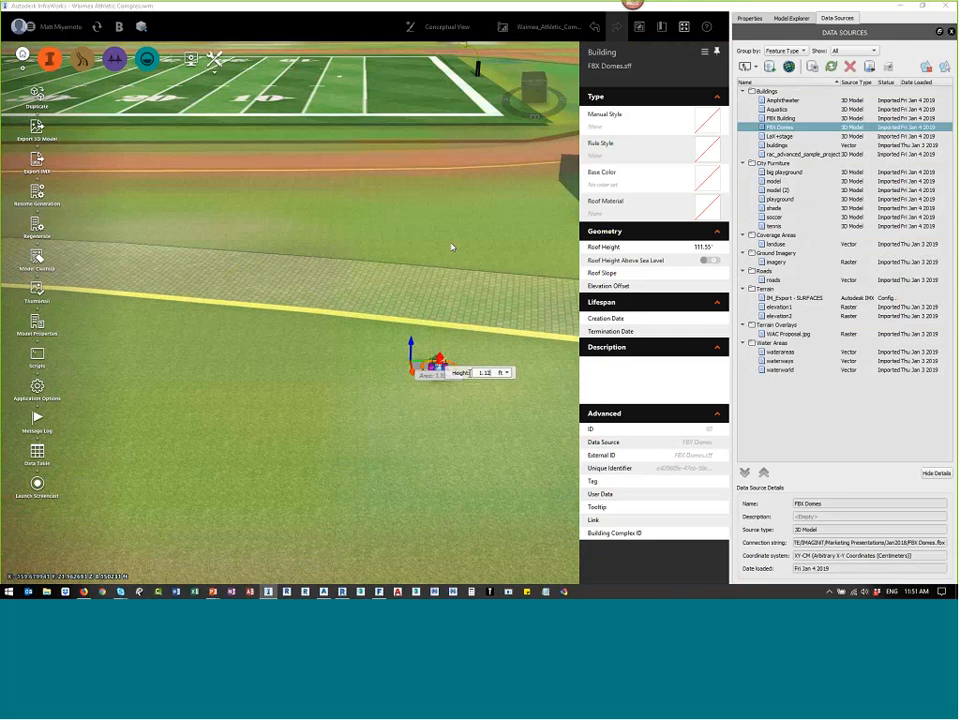
text(20)
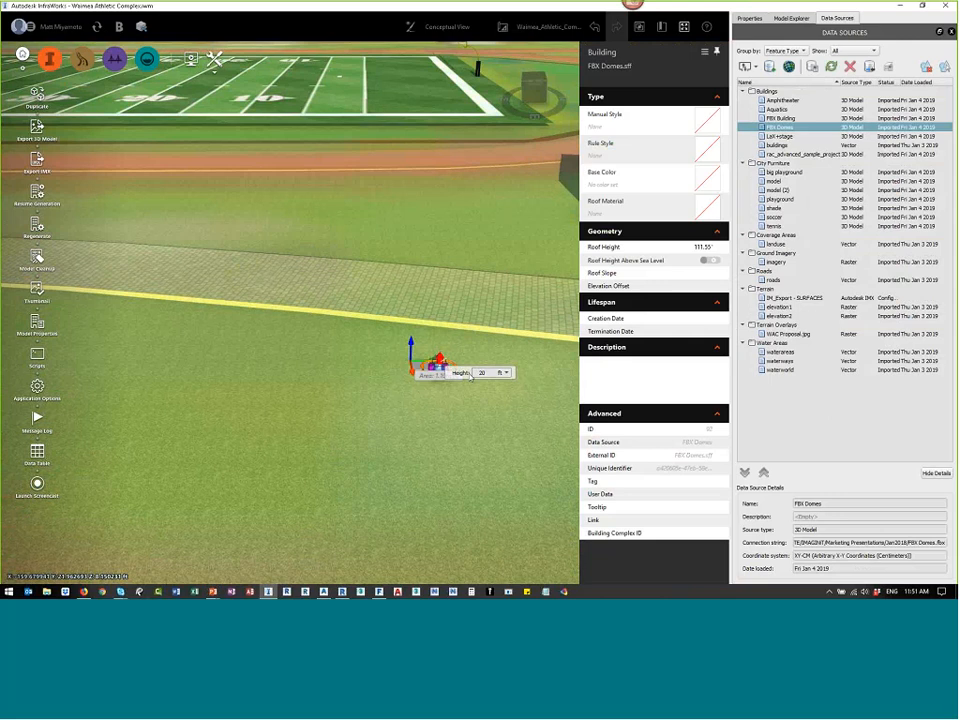
key(Return)
scroll(309, 375, down, 4)
click(470, 406)
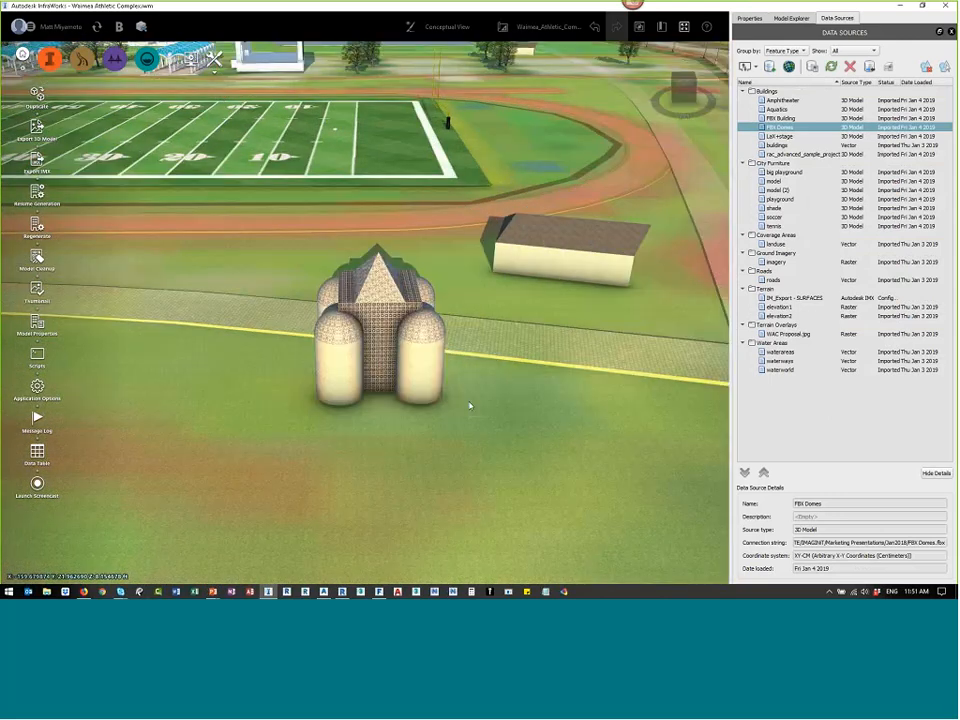
Step: Examine the FBX Domes building's roof, domes and wall textures up close from several sides
drag(470, 406, 575, 398)
scroll(480, 323, up, 3)
scroll(480, 323, up, 3)
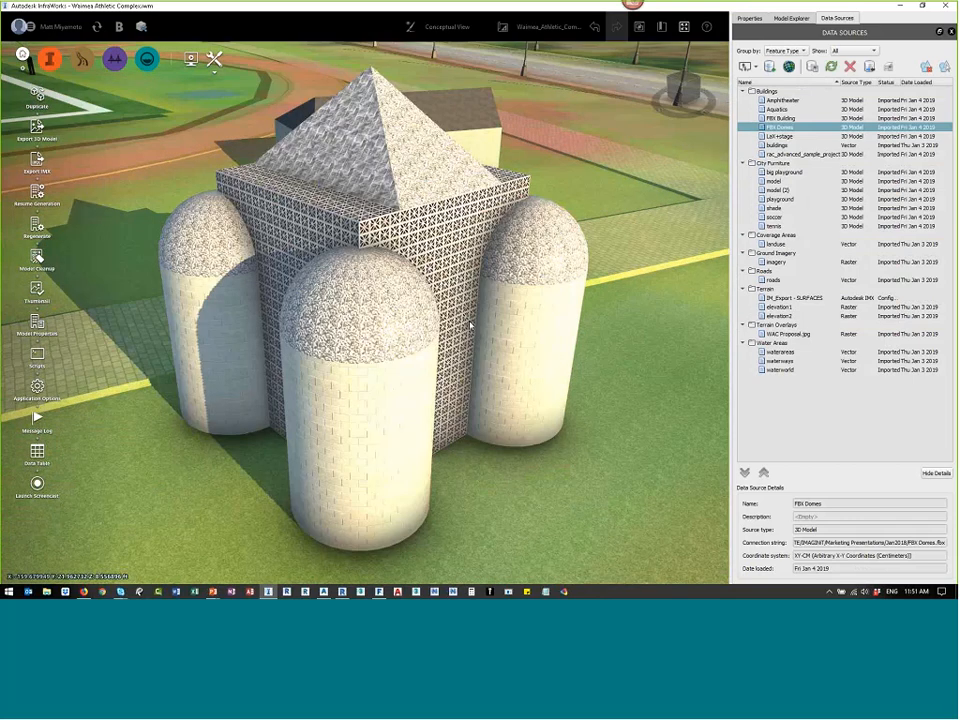
scroll(471, 325, up, 1)
middle_drag(471, 325, 461, 352)
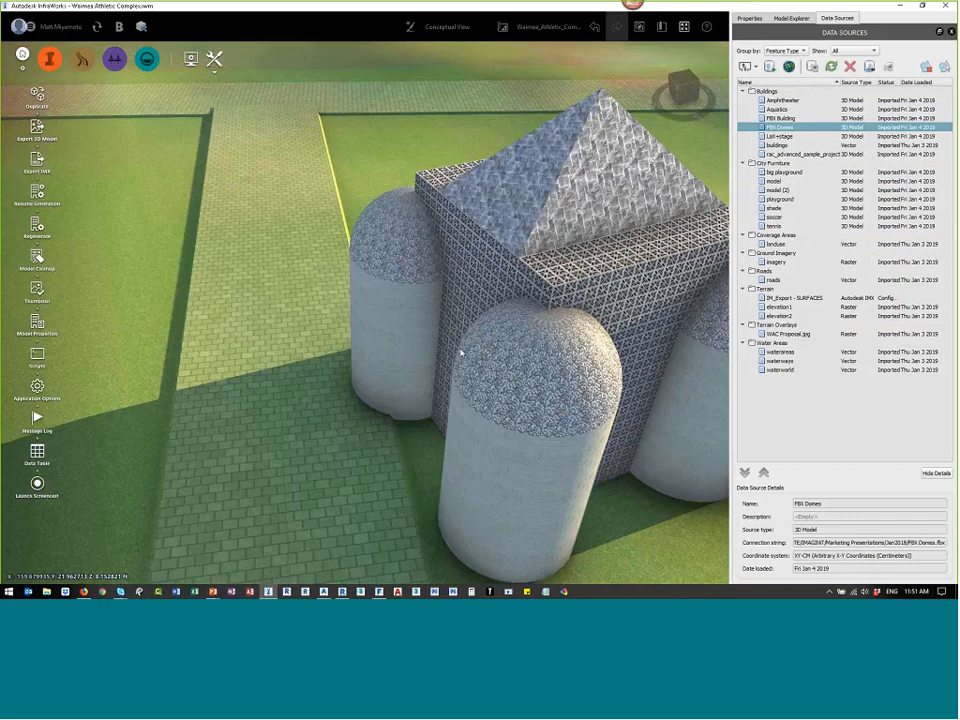
middle_drag(259, 256, 412, 308)
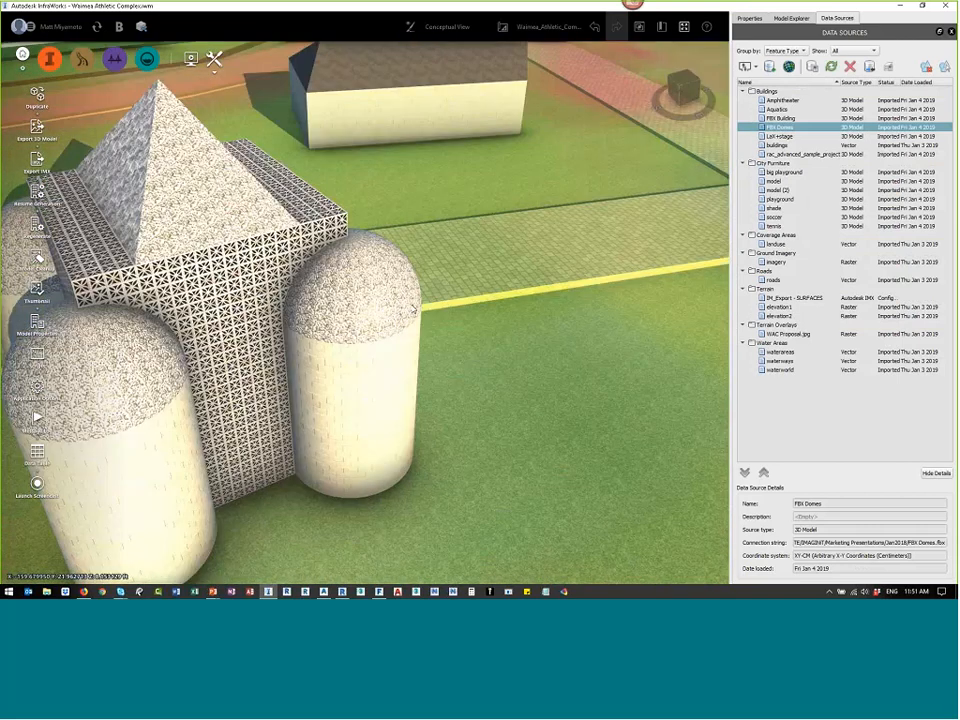
scroll(412, 306, down, 5)
scroll(412, 306, down, 5)
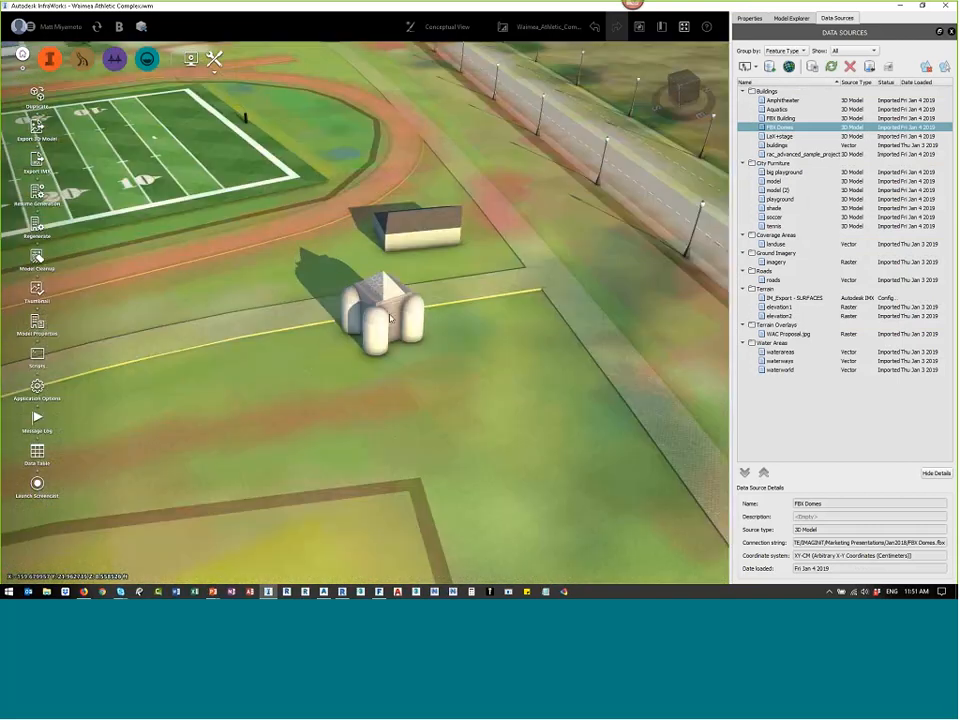
Step: Move the FBX Domes building away from the paved path, farther onto the open grass
click(390, 318)
drag(326, 328, 455, 388)
drag(560, 375, 533, 409)
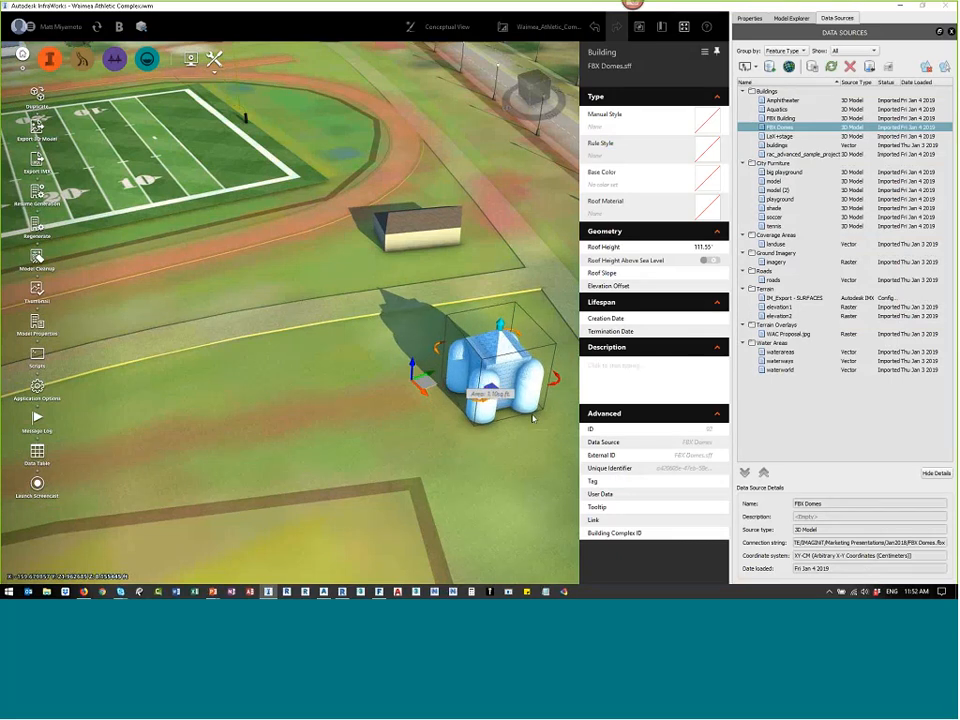
key(Escape)
Step: Inspect the relocated FBX Domes building, its facade patterns and the shadow it casts across the paved path
scroll(533, 418, up, 5)
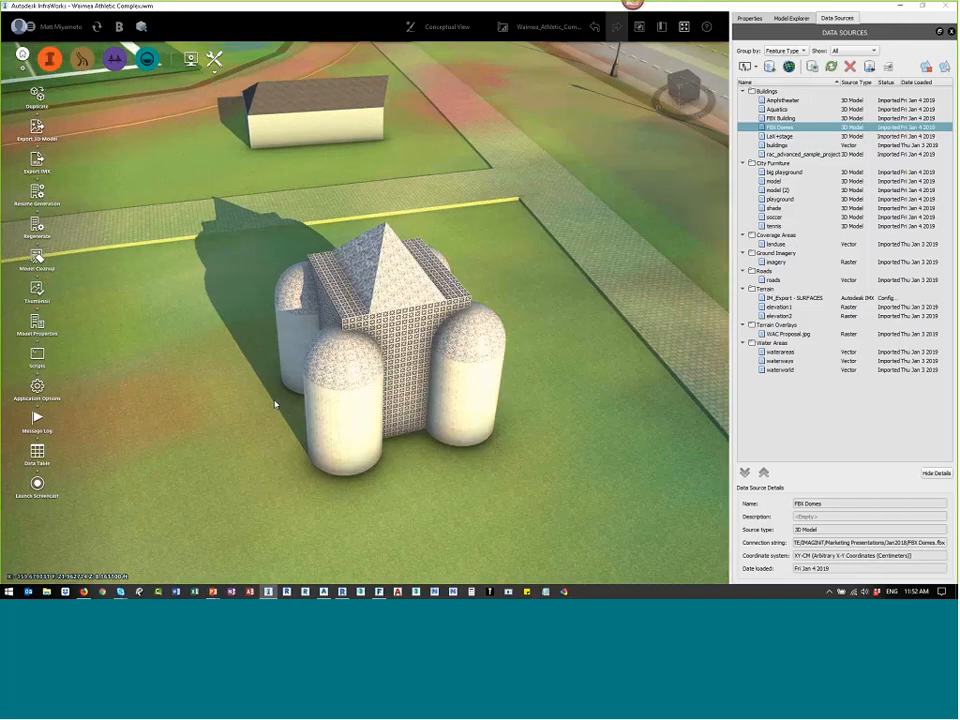
middle_drag(275, 404, 482, 305)
scroll(463, 339, down, 2)
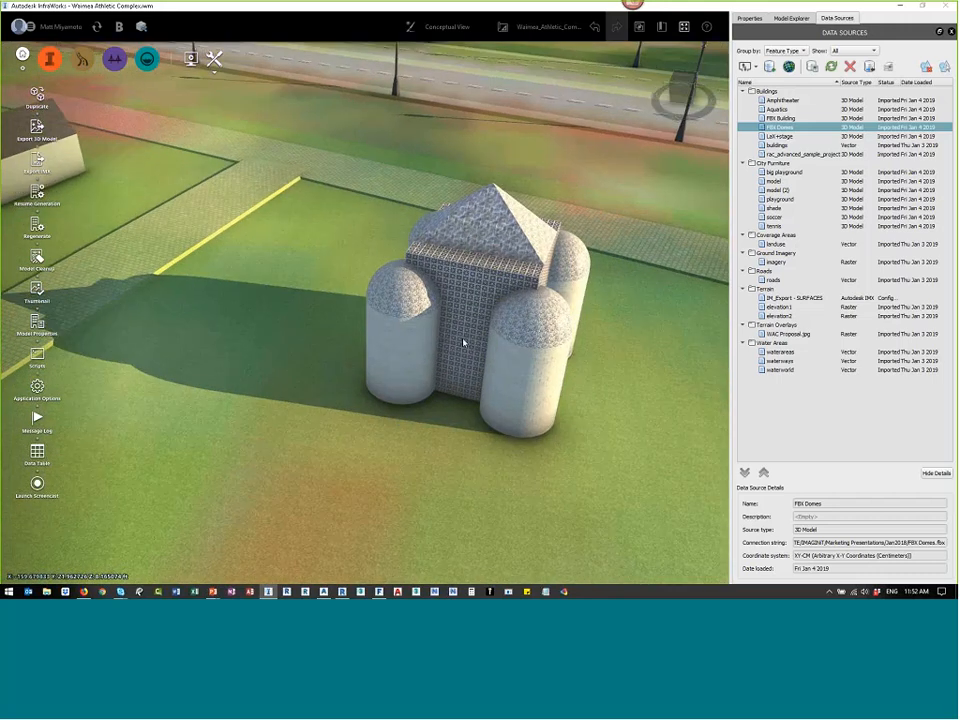
scroll(475, 337, up, 6)
mouse_move(478, 336)
middle_down()
mouse_move(424, 339)
mouse_move(478, 360)
middle_up()
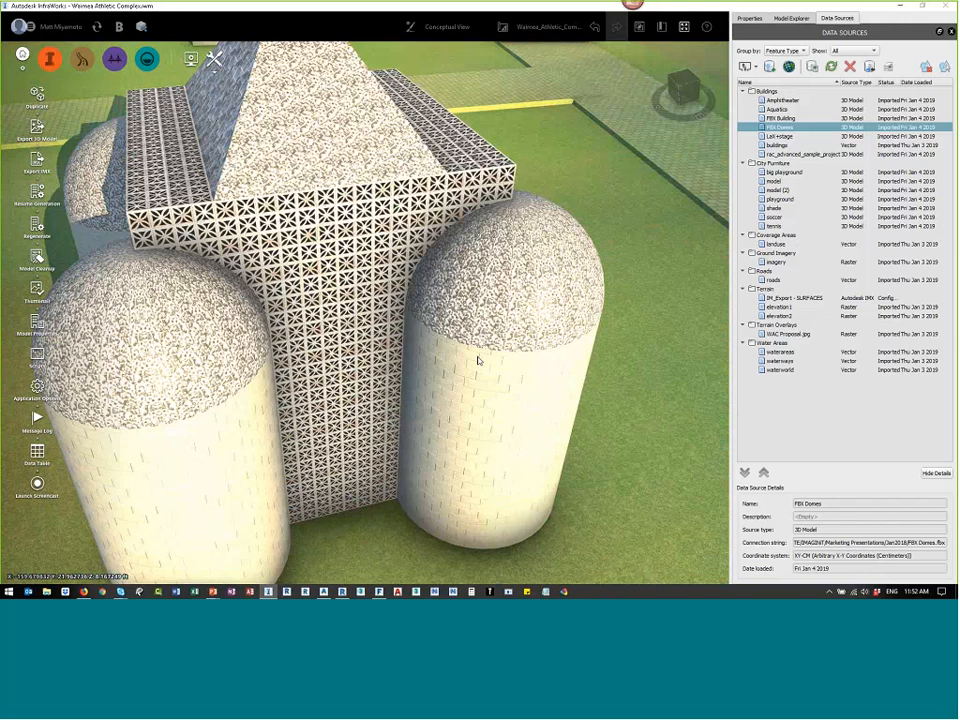
scroll(478, 360, down, 5)
scroll(274, 304, up, 6)
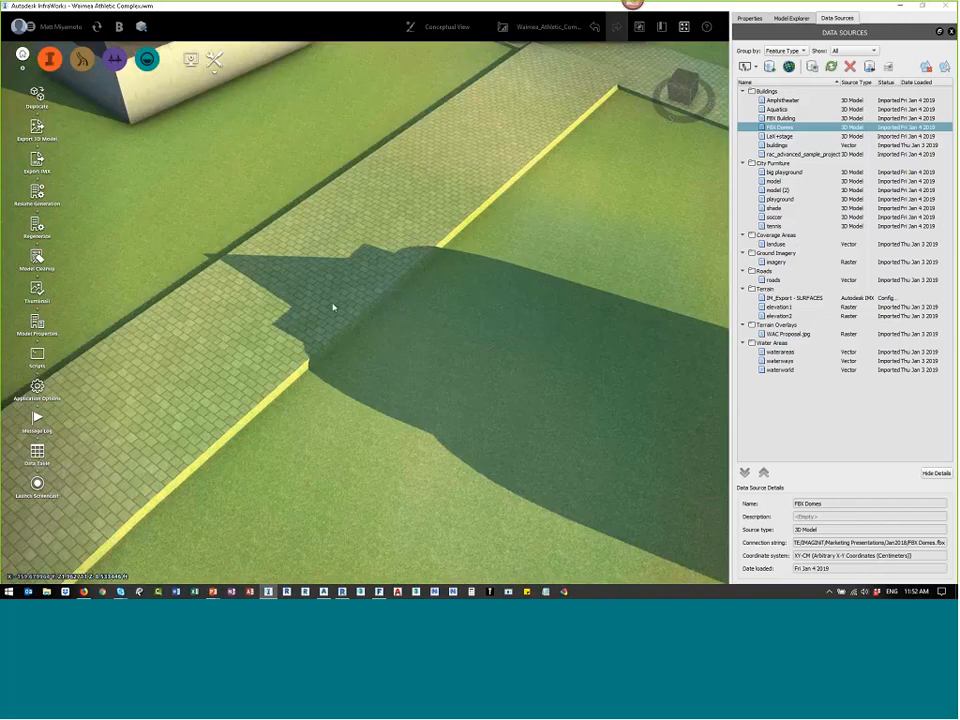
Step: Draw a curved road in the Street/Sidewalk style around the FBX Domes building, linking the two adjoining paved paths
scroll(334, 307, down, 1)
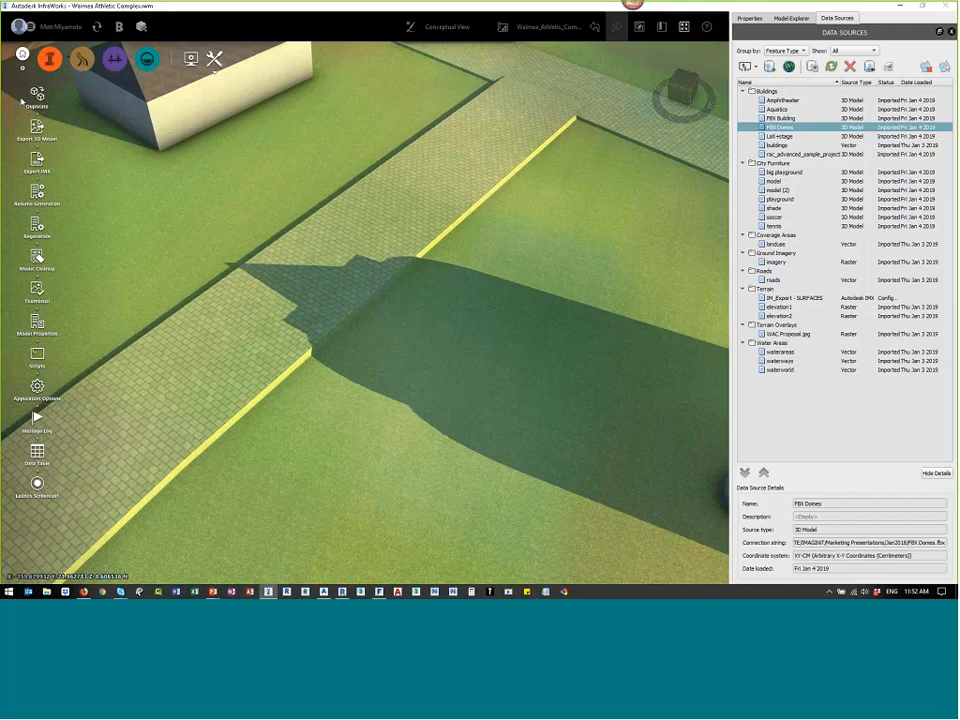
scroll(21, 101, down, 1)
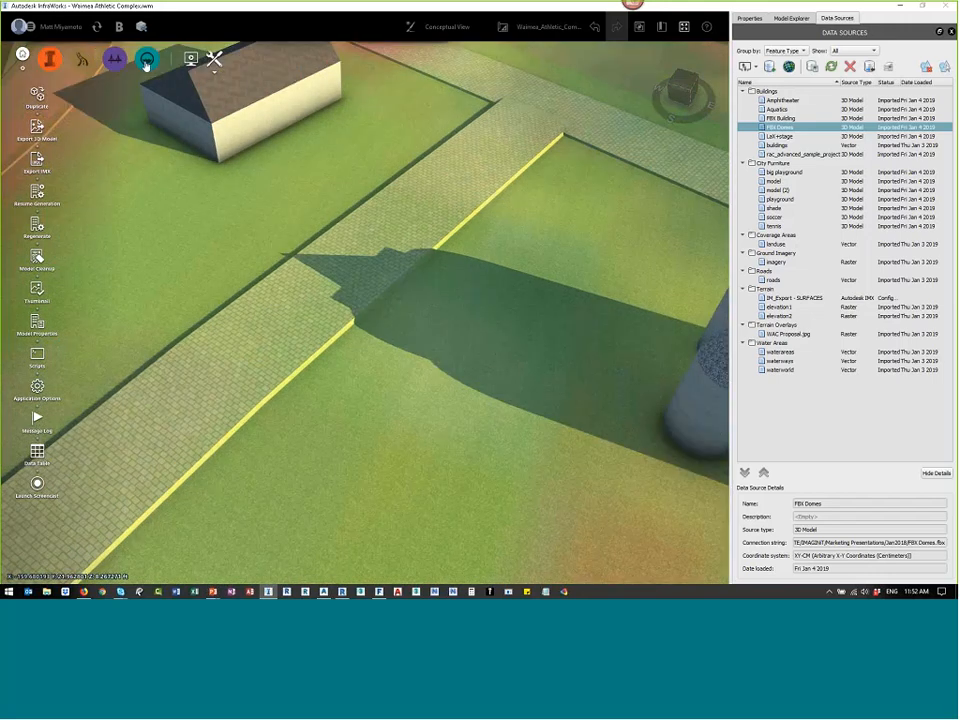
click(50, 60)
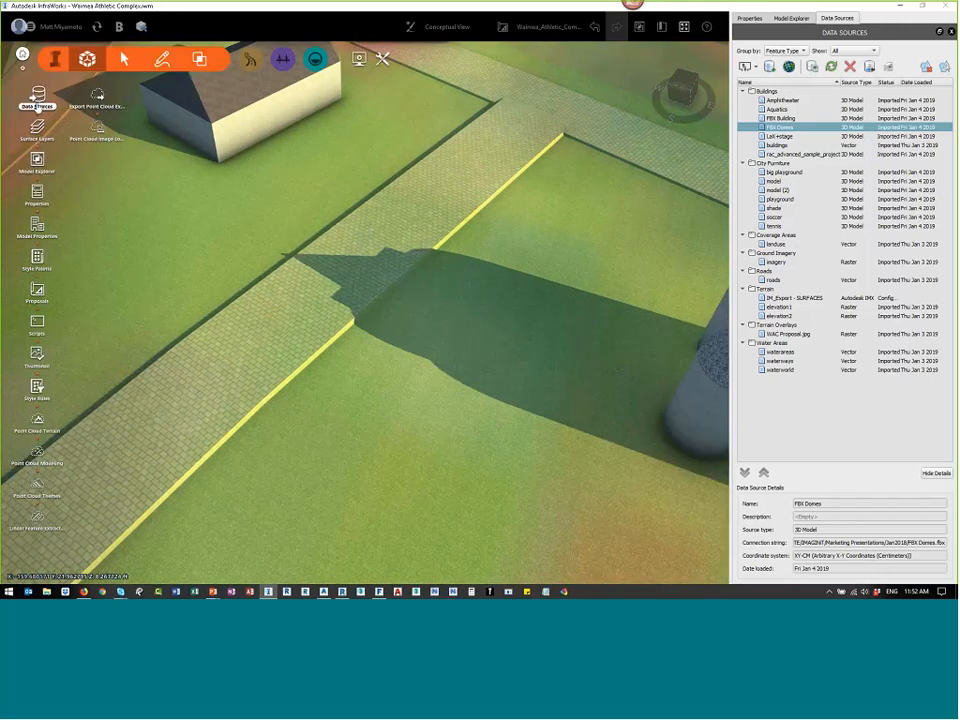
click(162, 59)
click(38, 98)
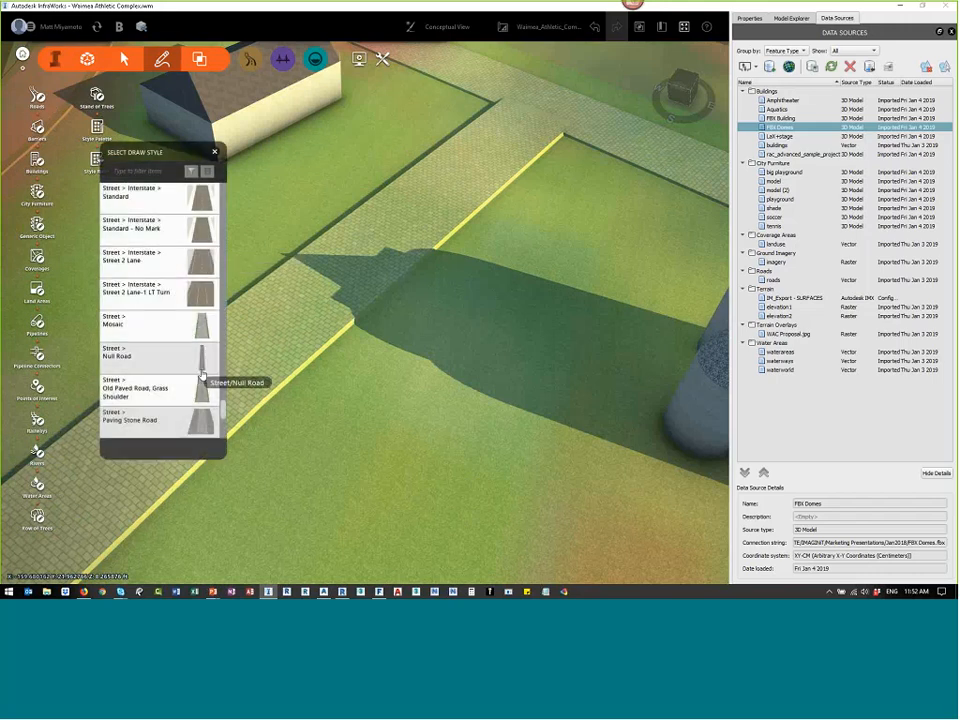
scroll(197, 413, down, 2)
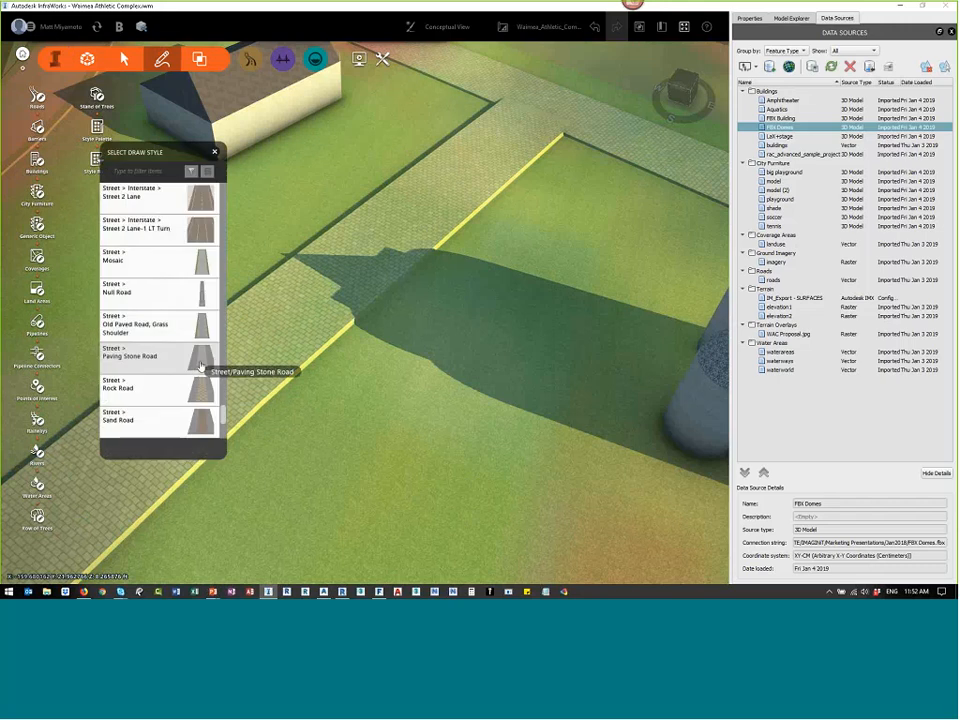
scroll(193, 375, down, 2)
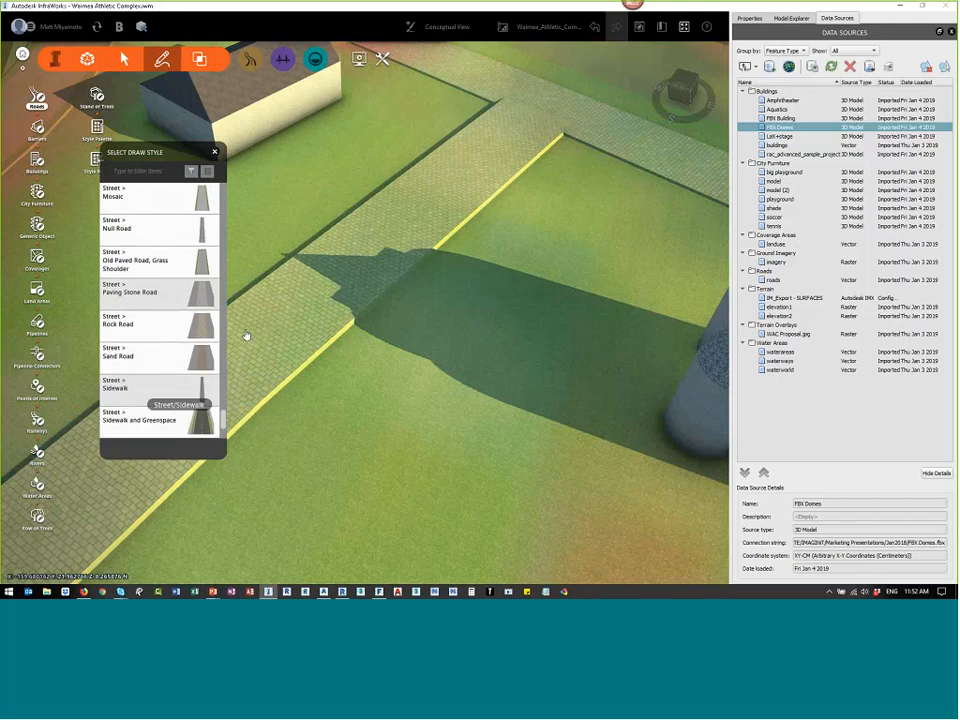
scroll(318, 292, down, 2)
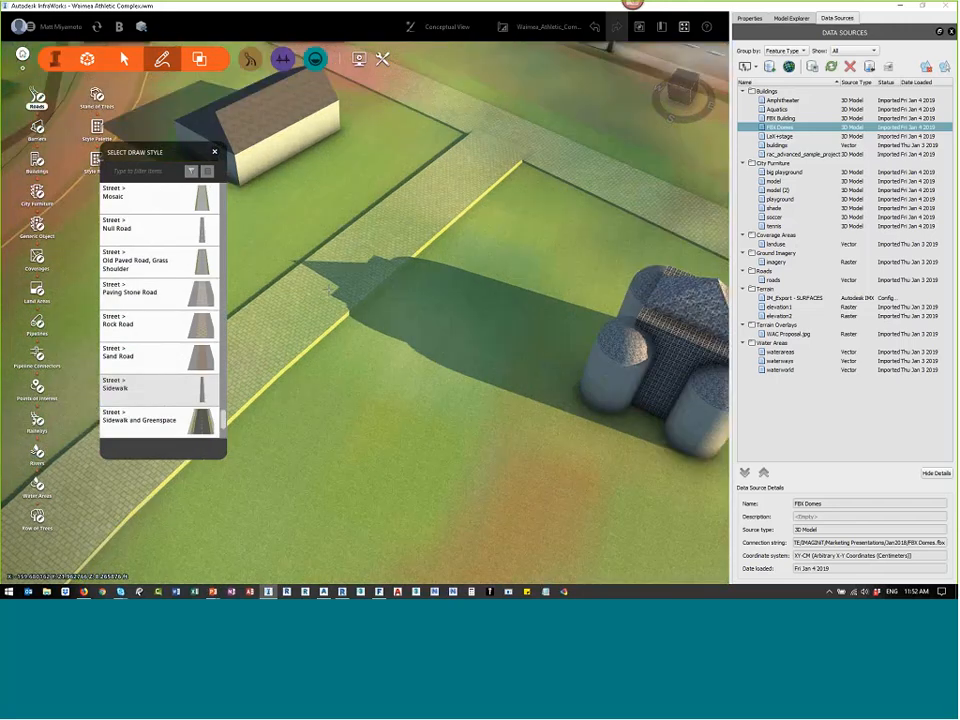
scroll(330, 289, down, 3)
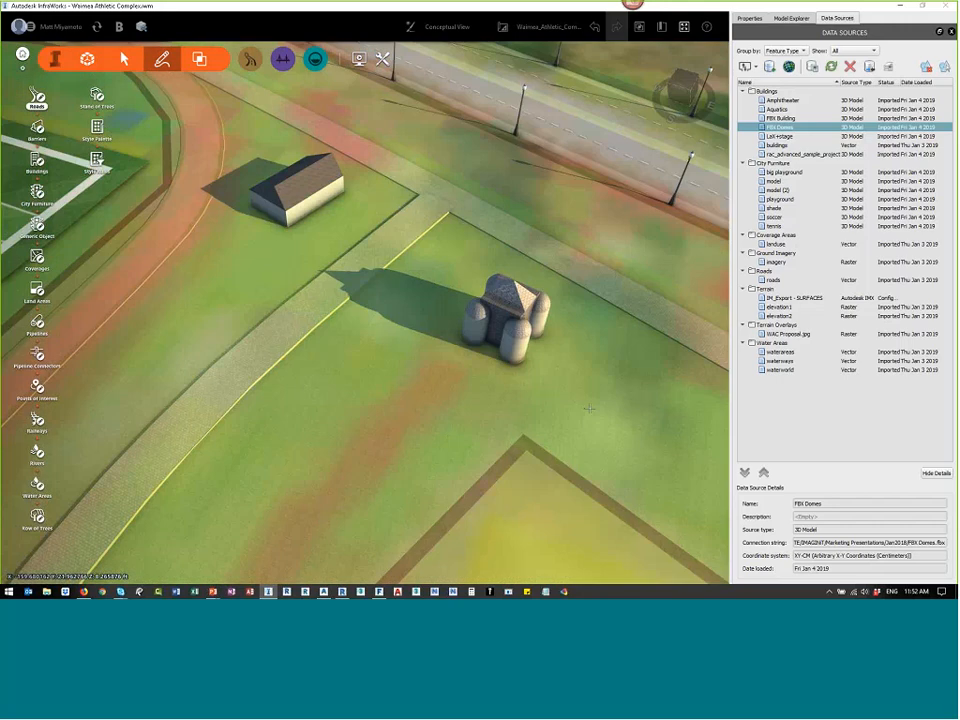
click(589, 408)
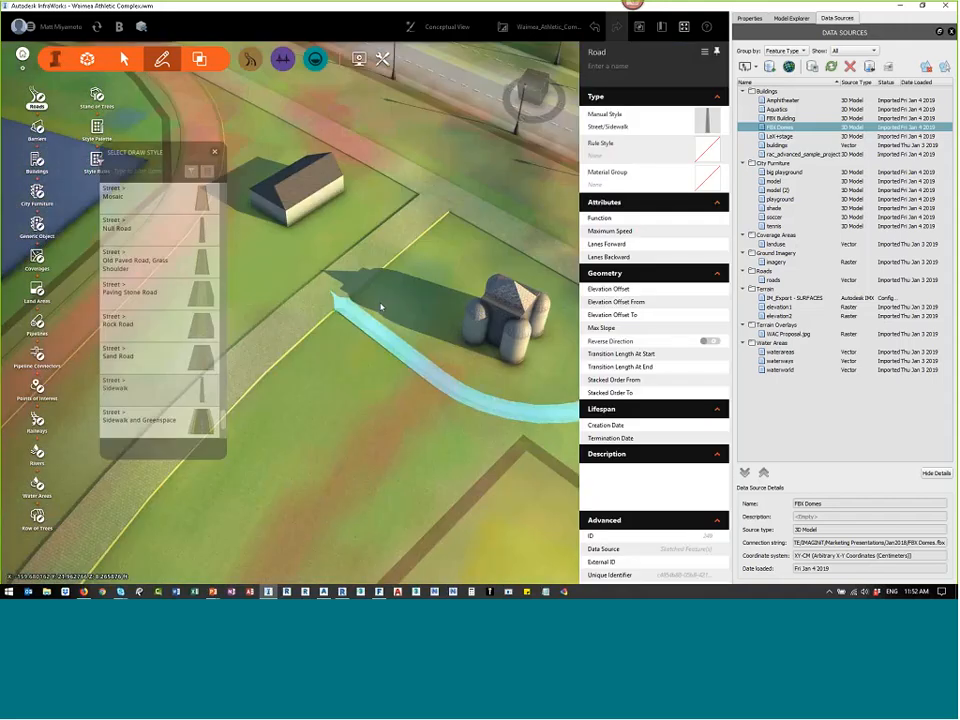
key(Escape)
Step: Review the curved sidewalk around FBX Domes from above and look over the open lawn beside the blue-roofed shade structures
scroll(363, 337, down, 3)
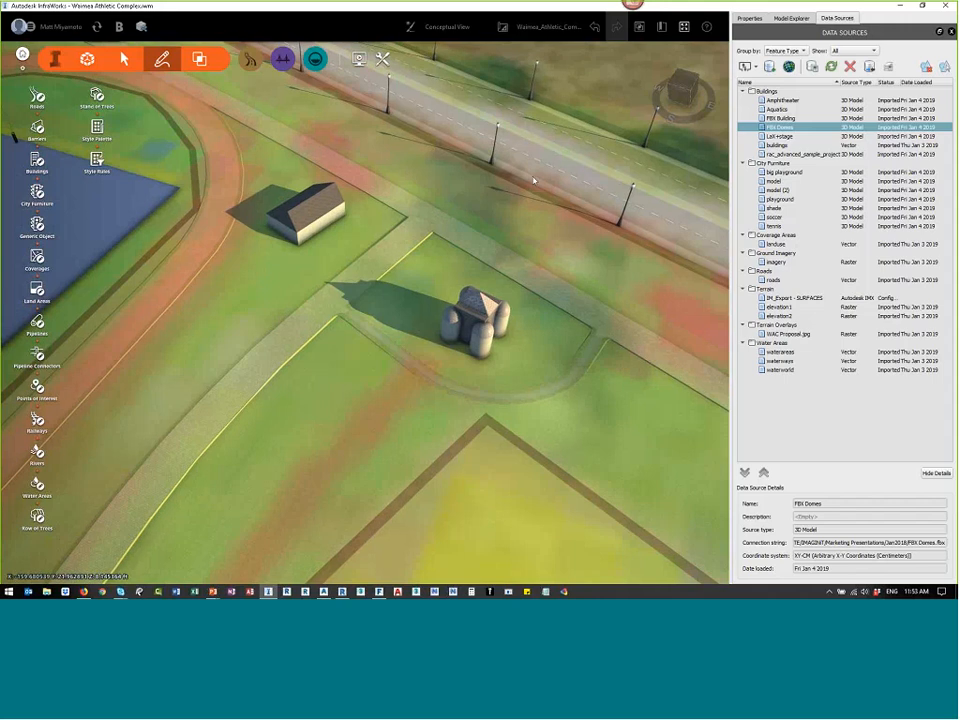
scroll(542, 273, up, 2)
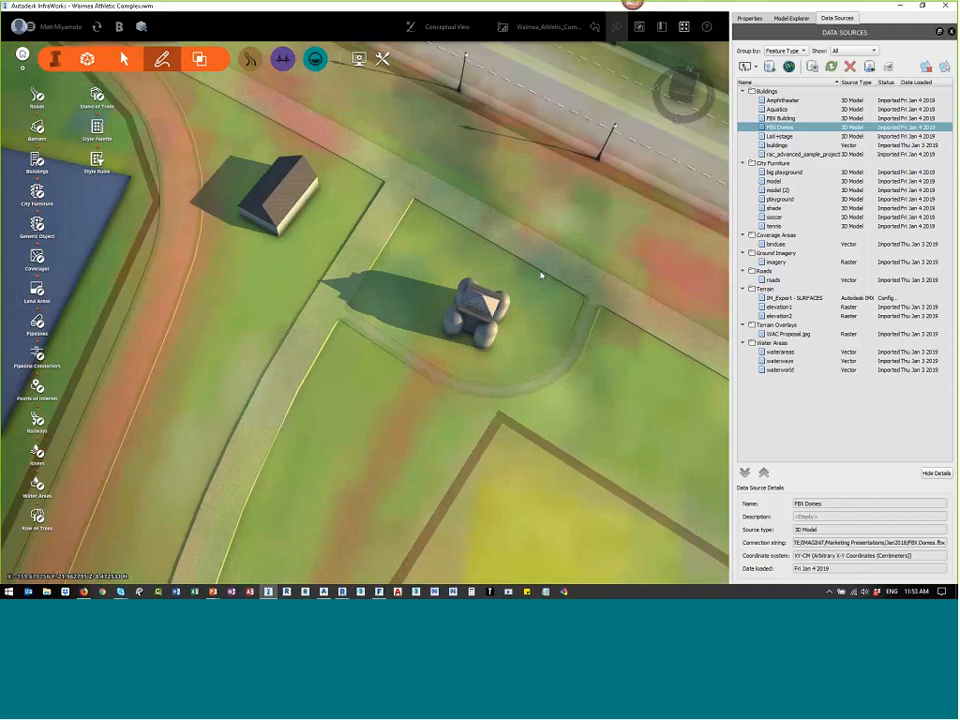
drag(542, 275, 414, 272)
scroll(414, 268, down, 3)
middle_drag(255, 458, 465, 331)
drag(465, 331, 467, 192)
middle_drag(205, 230, 327, 290)
middle_drag(553, 347, 340, 240)
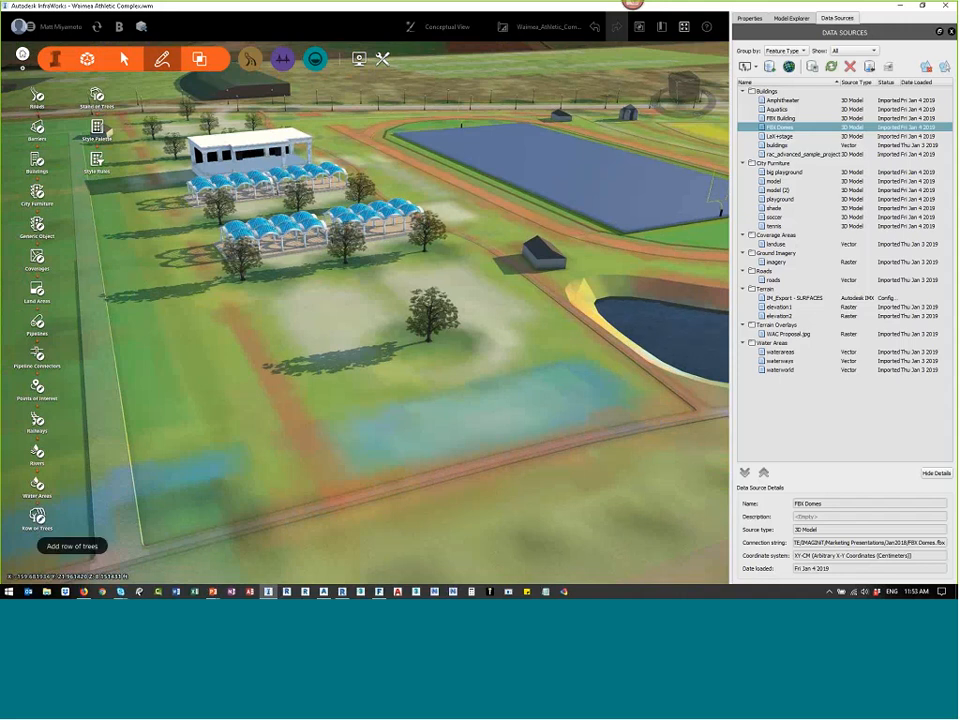
Step: Draw a stand of Aesculus trees covering about 3050 sq ft on the lawn near the lone tree, and increase its density
click(97, 95)
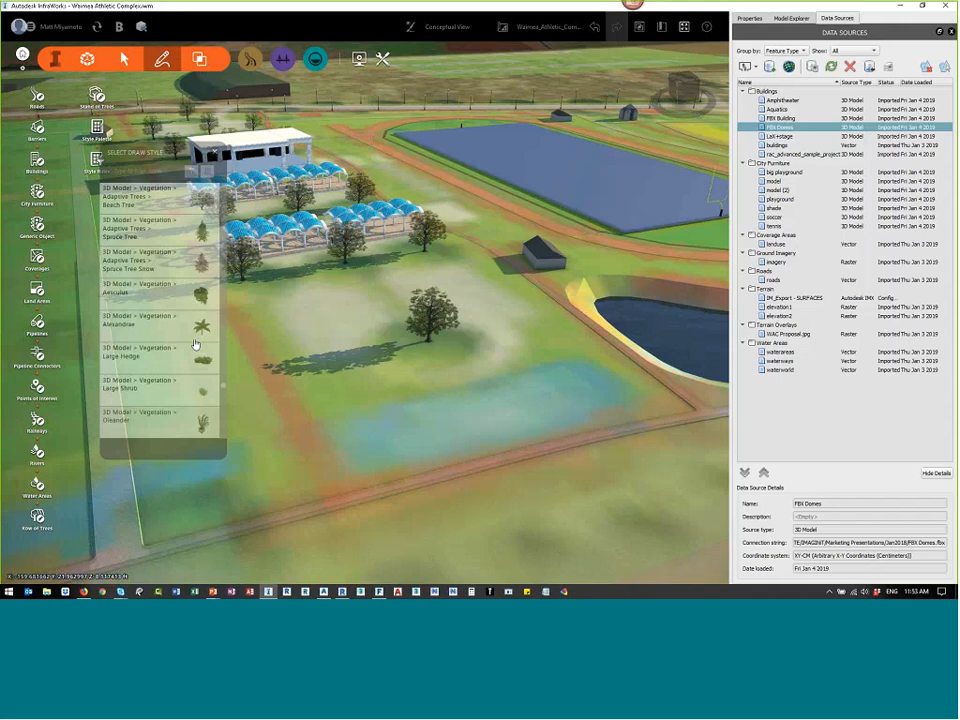
click(286, 330)
click(344, 449)
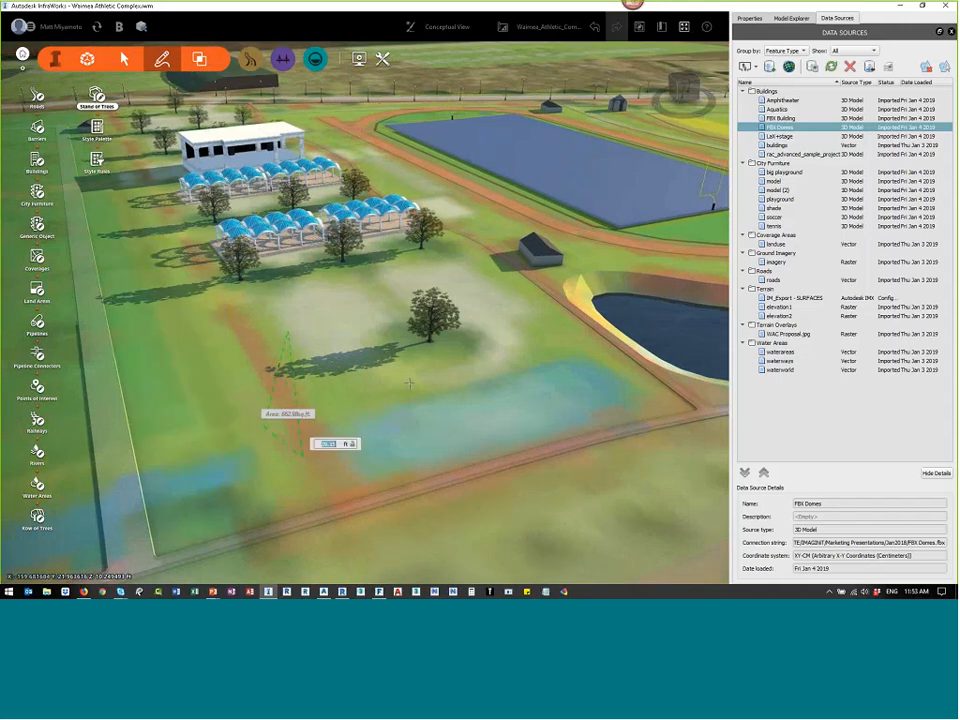
key(Escape)
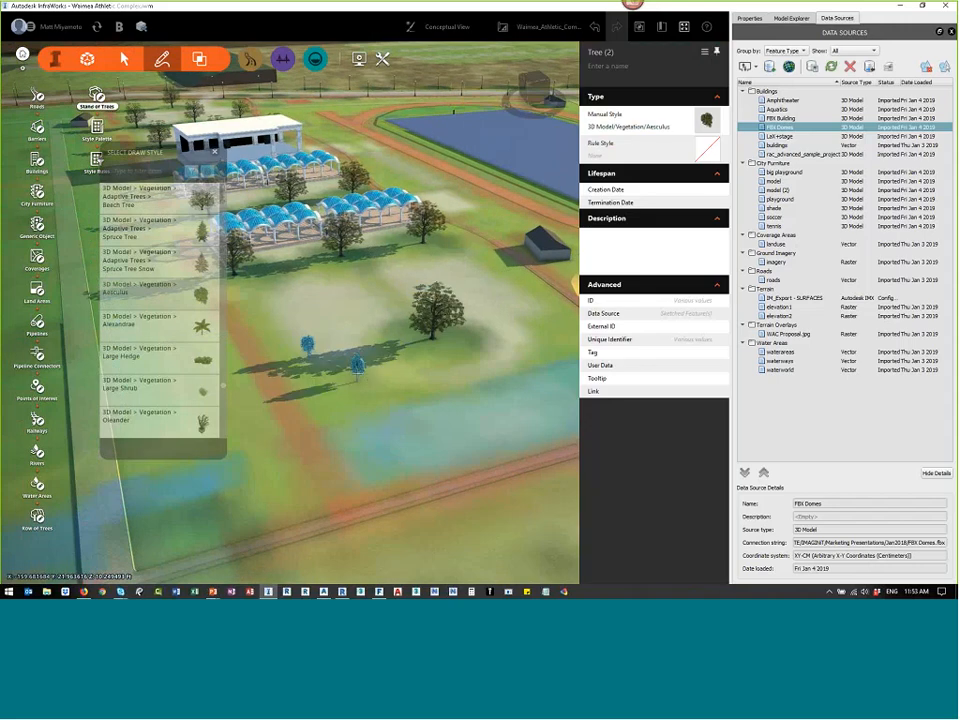
key(Escape)
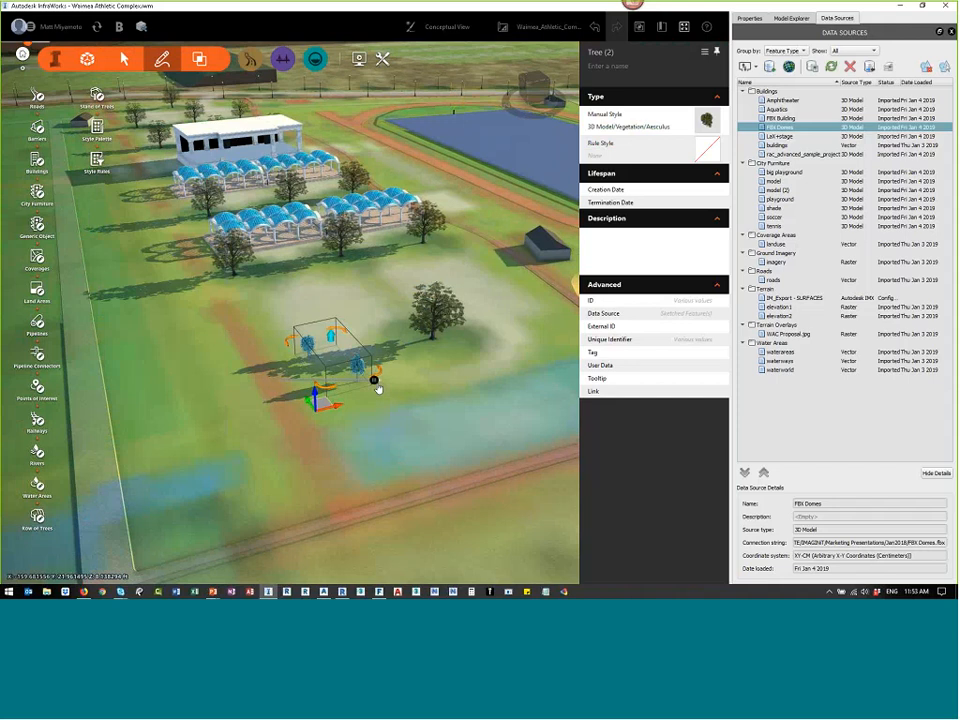
drag(377, 380, 475, 355)
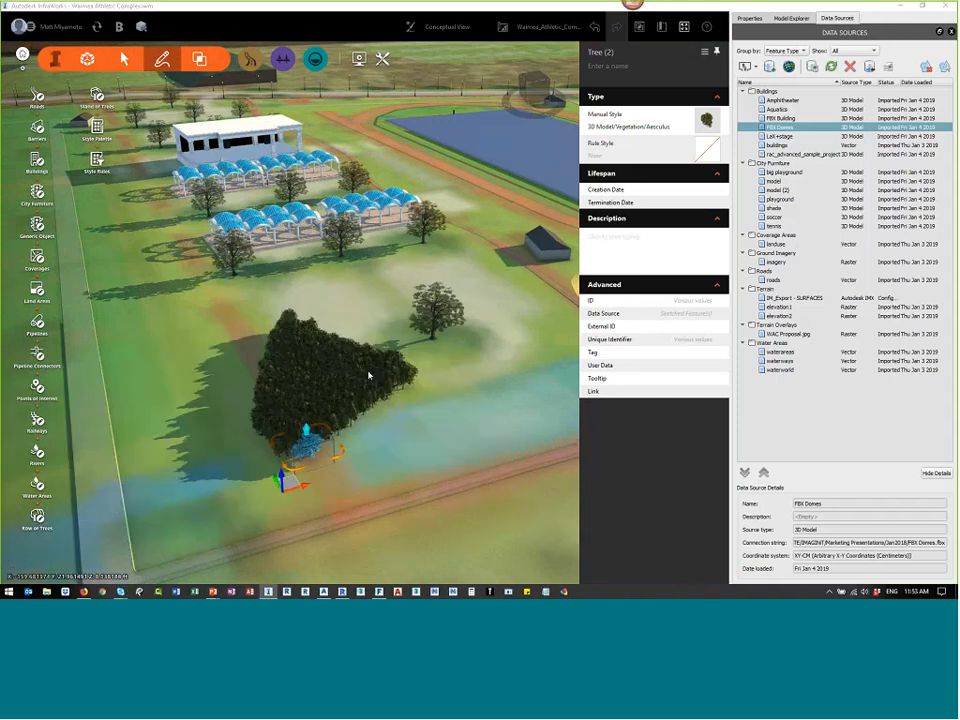
Step: Select the entire Aesculus tree stand on the lawn and delete it
click(354, 405)
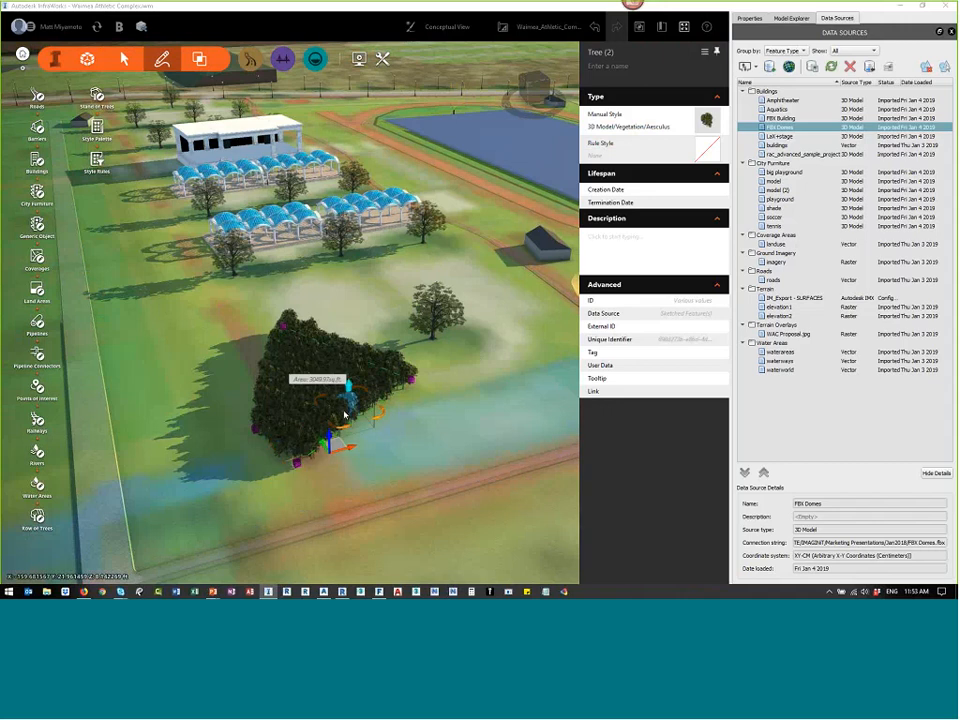
click(392, 388)
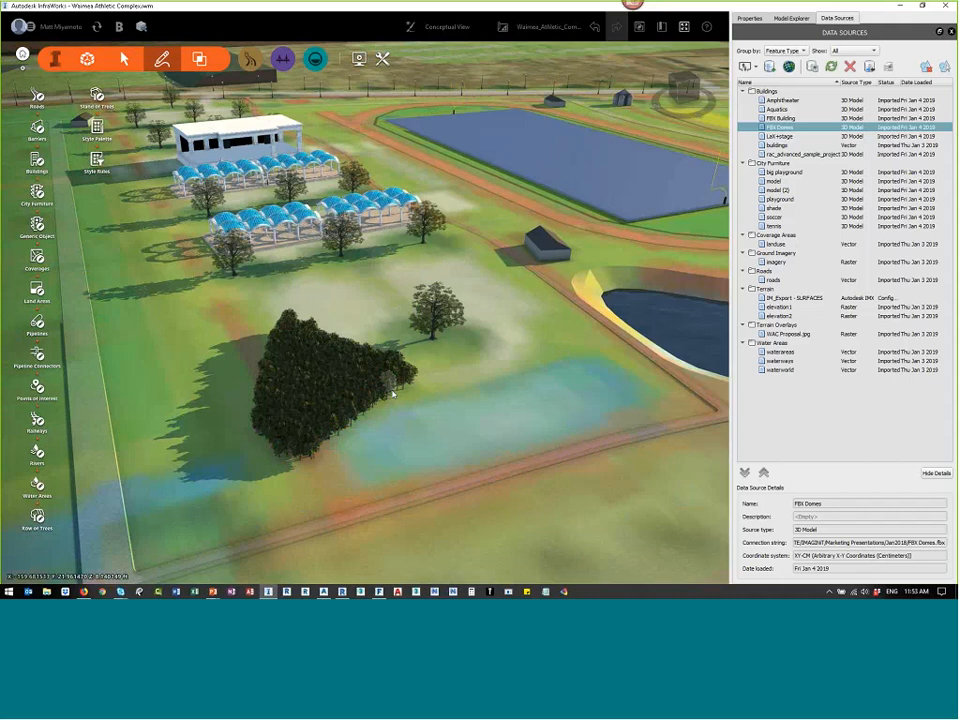
click(392, 388)
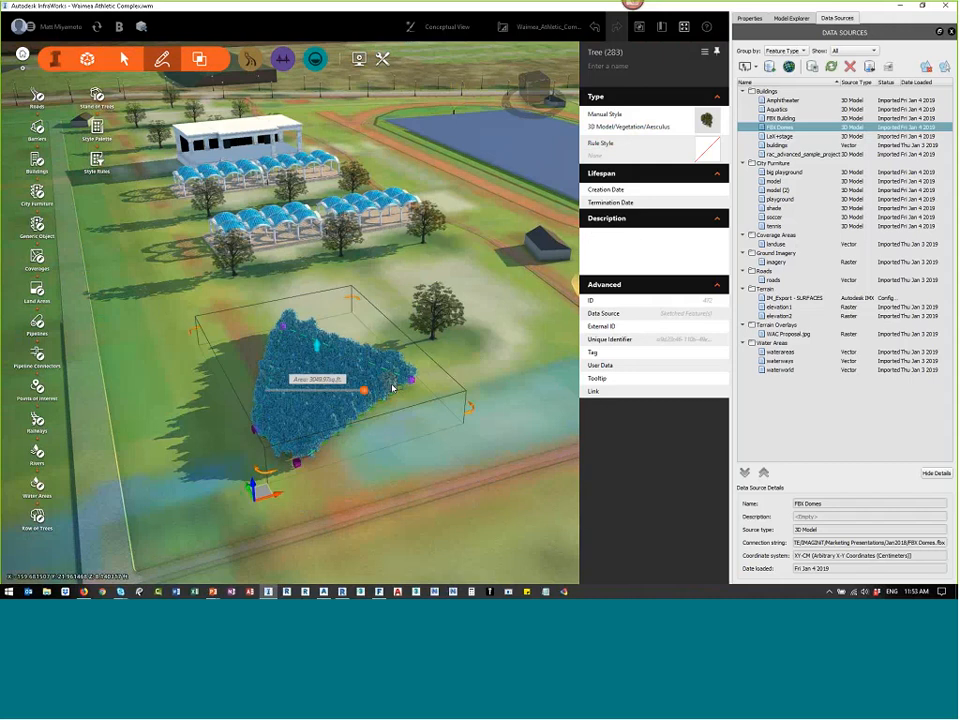
click(234, 375)
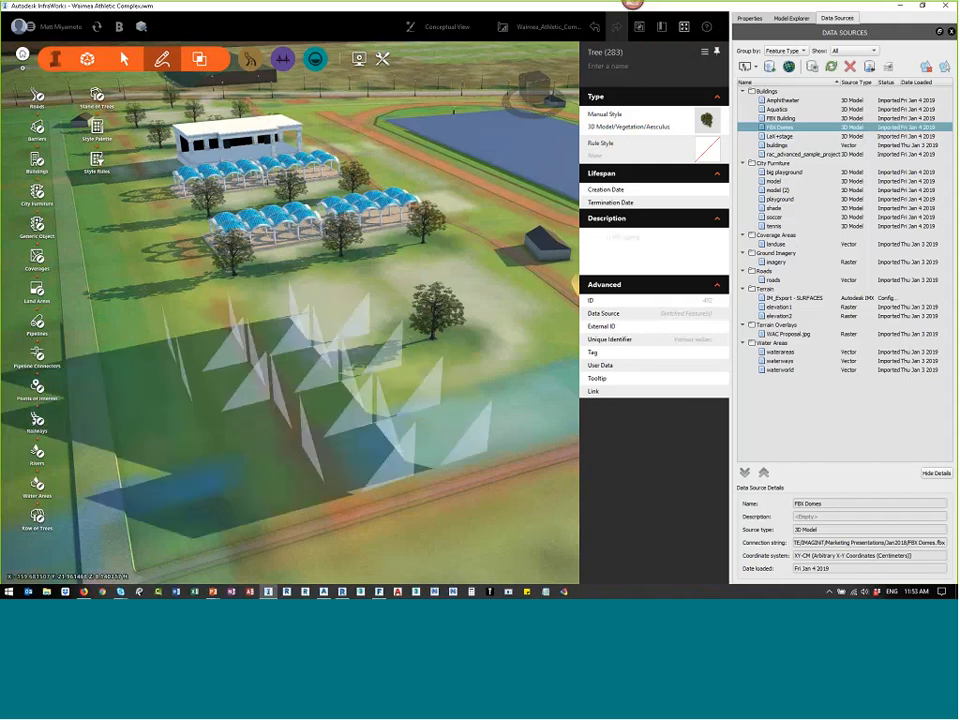
key(Delete)
scroll(234, 375, down, 4)
drag(234, 375, 215, 195)
scroll(322, 360, up, 4)
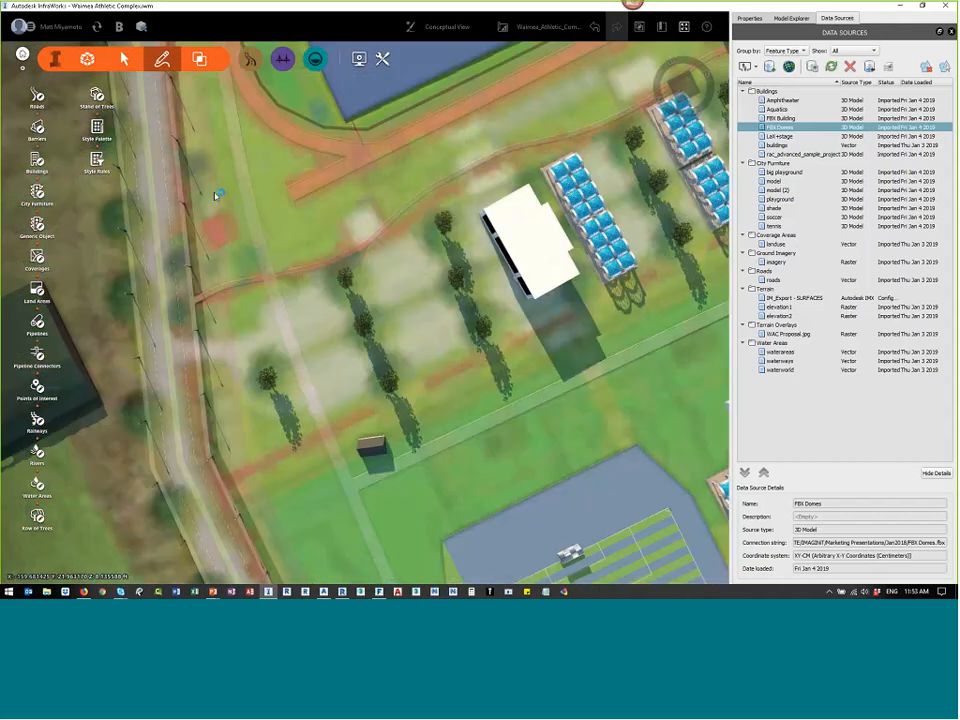
Step: Draw a row of Alexandrae trees along the straight road beside the complex, ending at the corner intersection near the small shed
scroll(215, 195, down, 3)
middle_drag(355, 565, 341, 413)
middle_drag(532, 325, 356, 313)
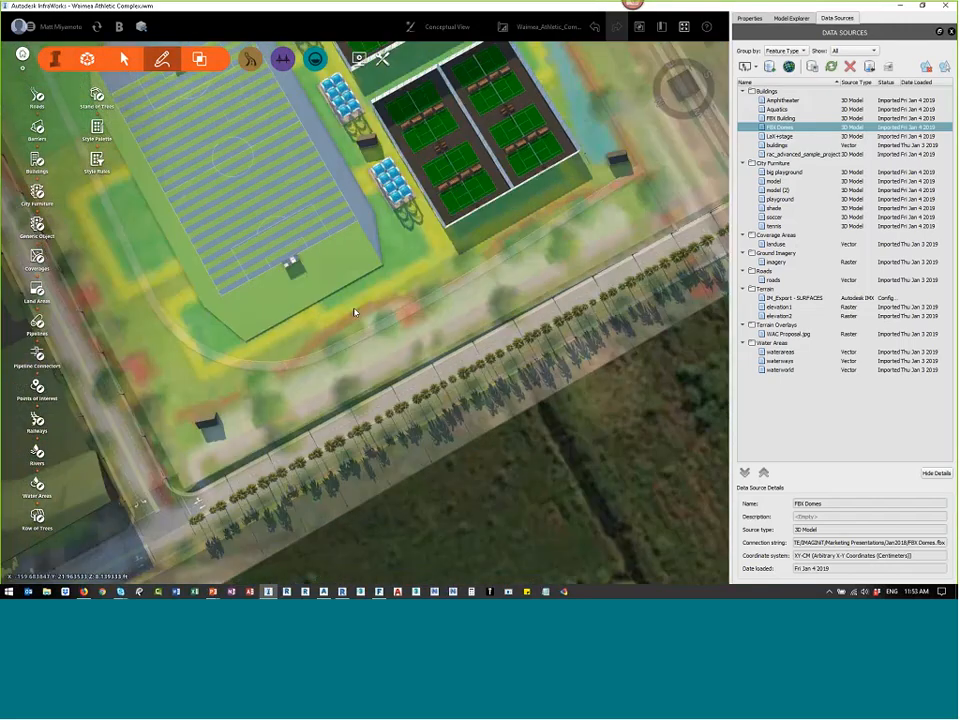
middle_drag(318, 477, 515, 378)
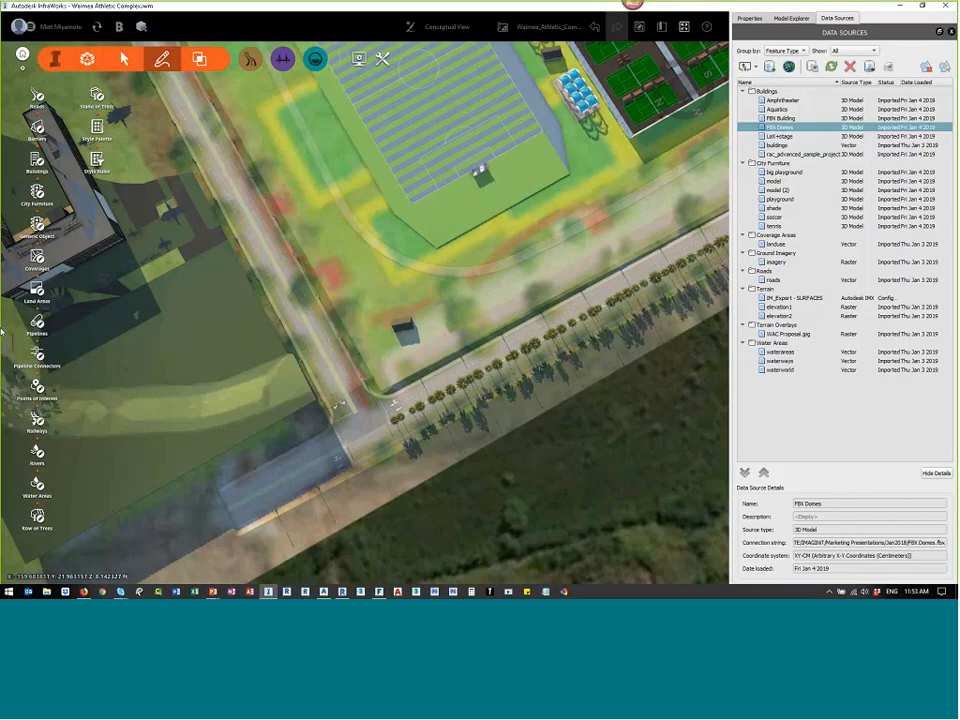
scroll(80, 363, up, 1)
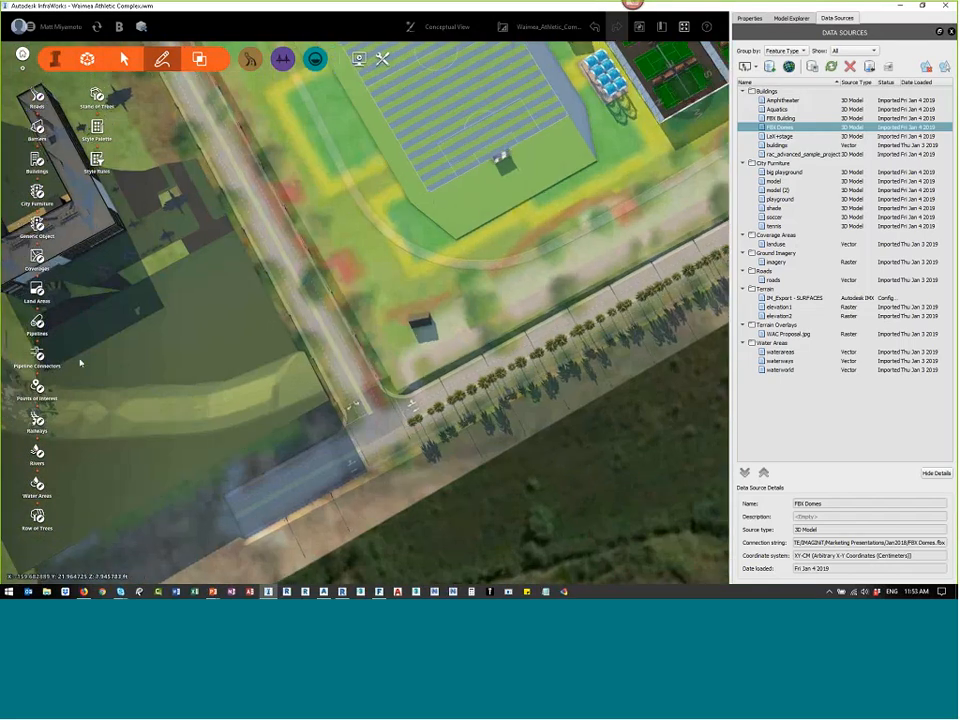
click(37, 516)
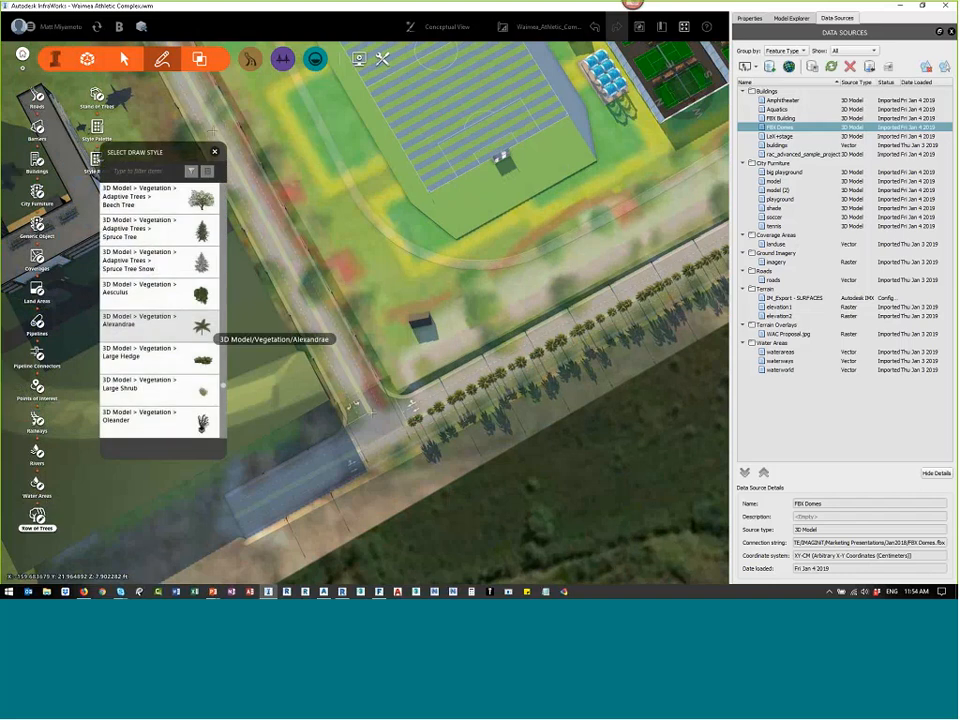
click(202, 326)
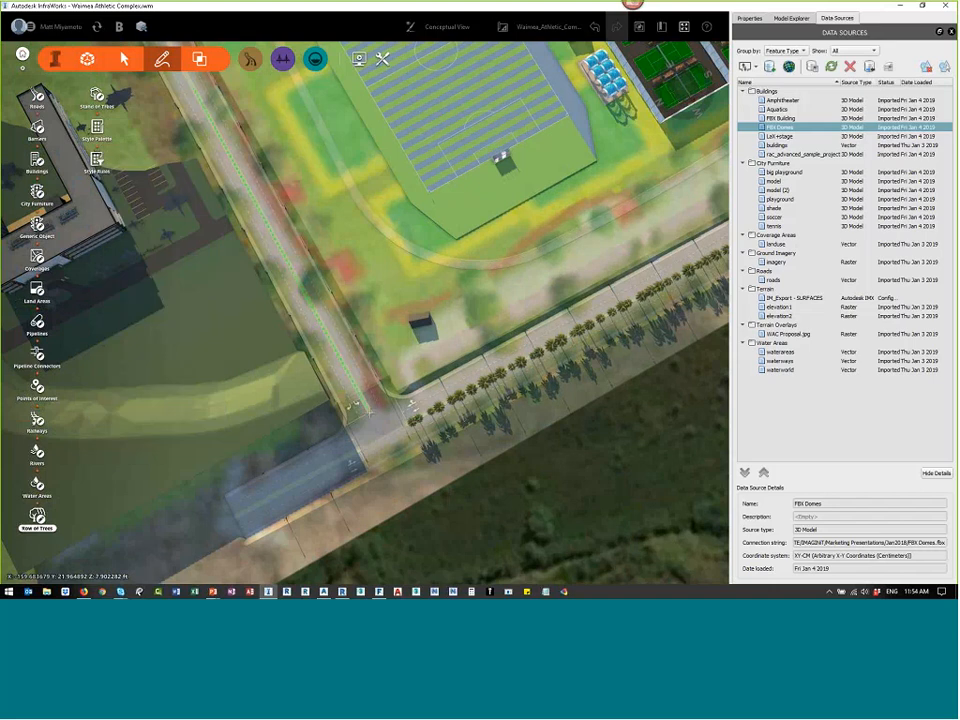
double_click(307, 278)
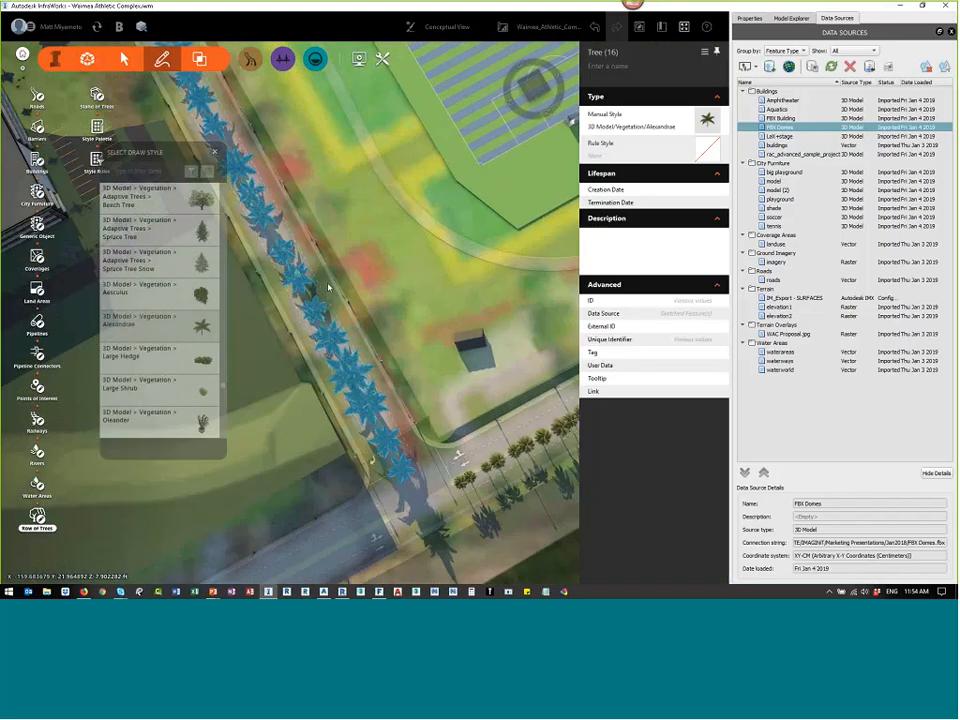
key(Escape)
Step: Hide the WAC Proposal.jpg terrain overlay across the site
drag(328, 284, 311, 426)
scroll(311, 426, down, 1)
middle_drag(600, 160, 461, 375)
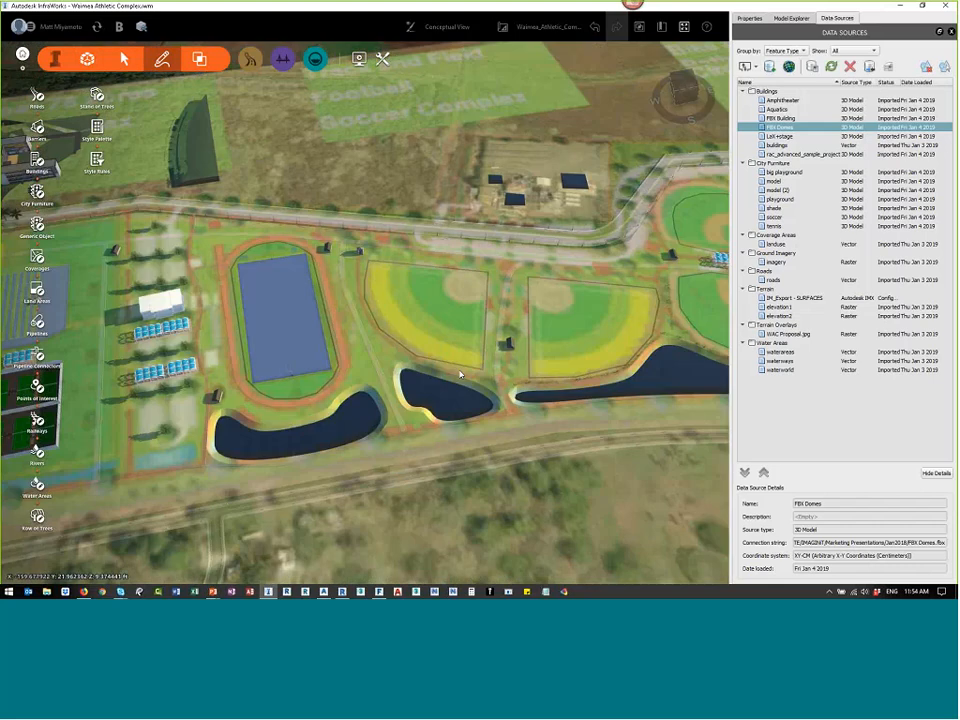
drag(461, 375, 384, 418)
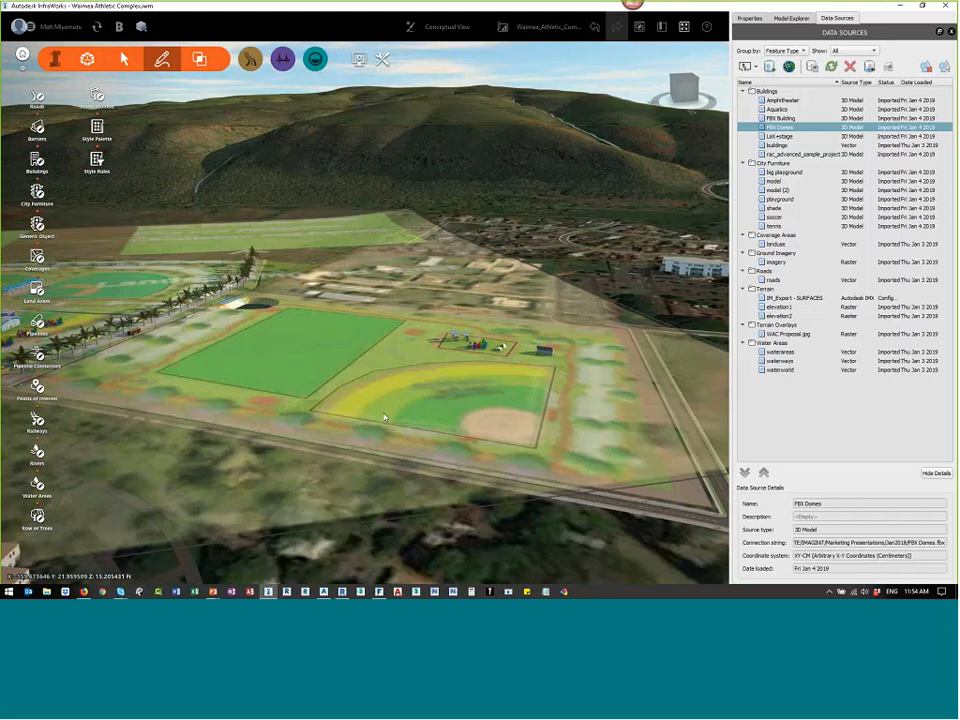
middle_drag(384, 418, 180, 407)
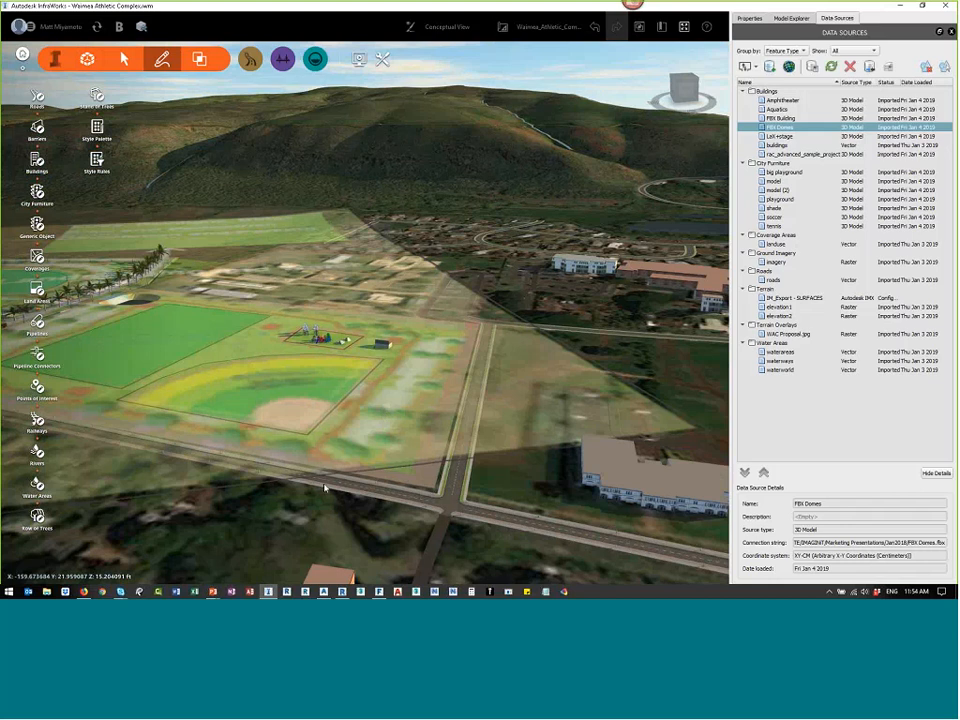
scroll(345, 374, up, 2)
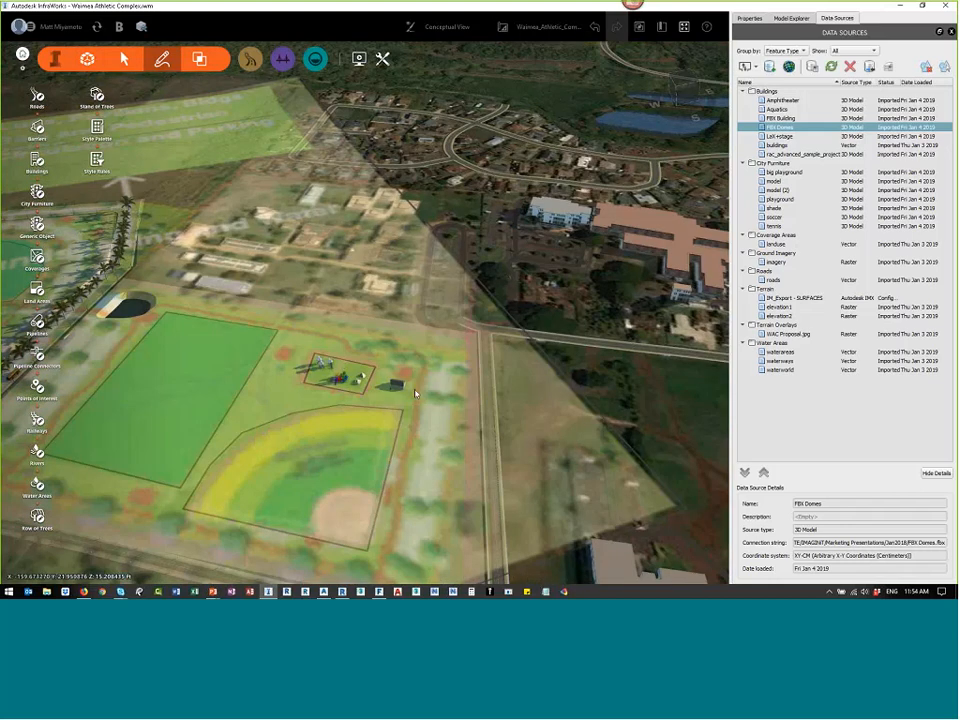
middle_drag(416, 394, 528, 394)
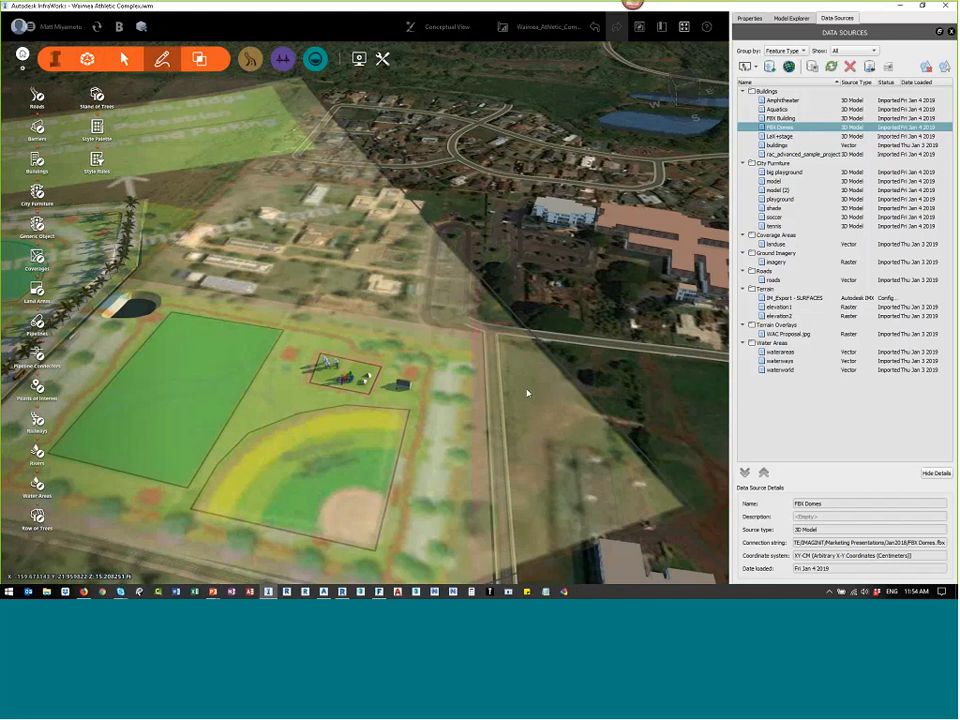
drag(528, 394, 645, 240)
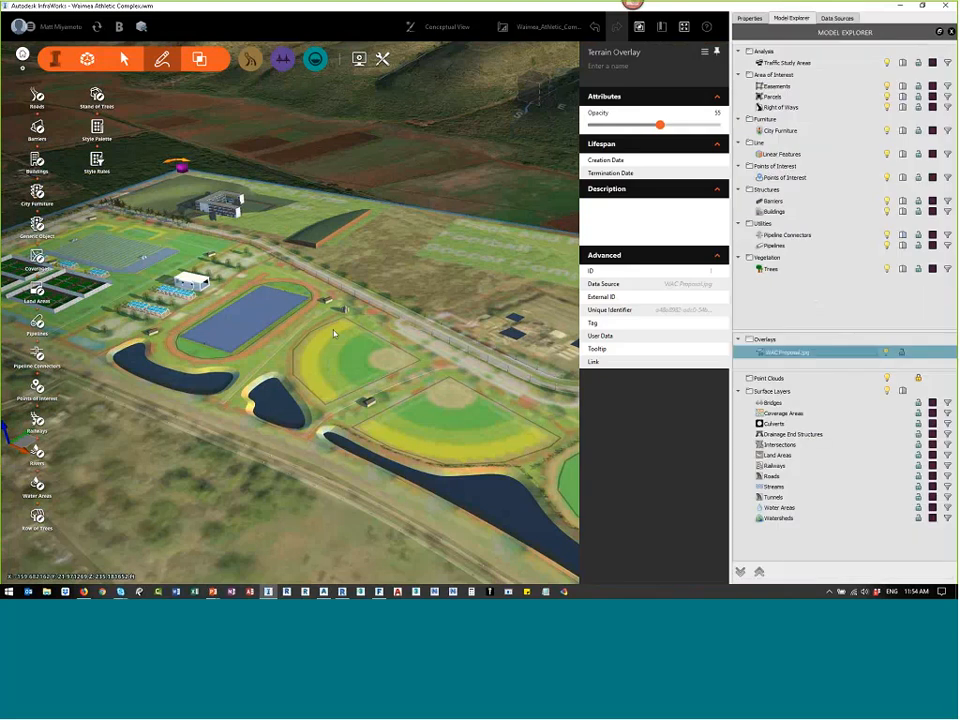
click(885, 353)
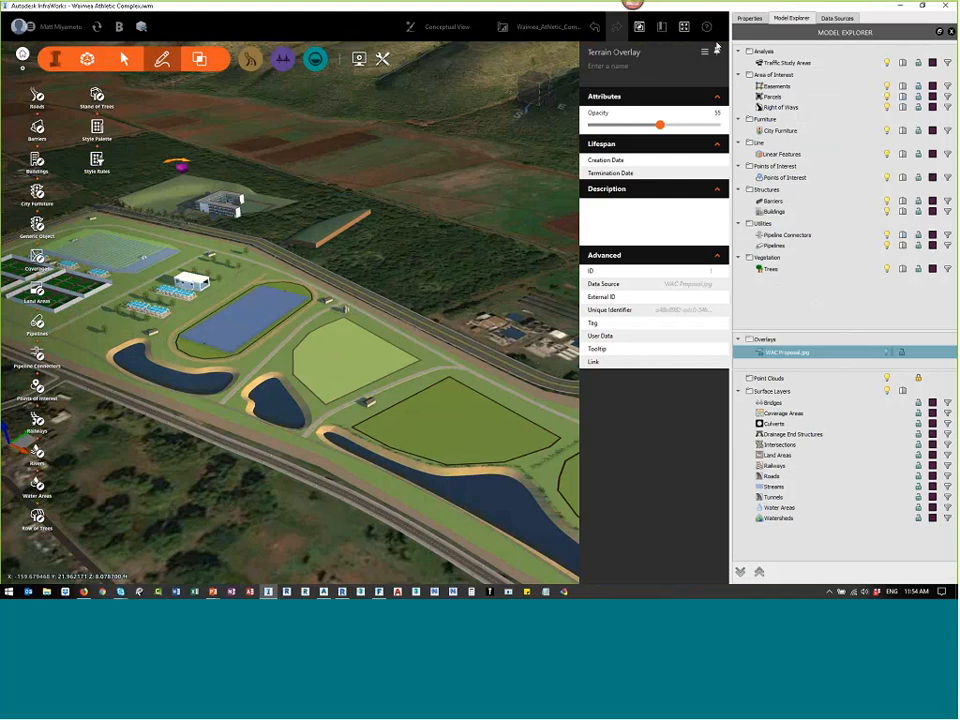
Step: Deselect the terrain overlay and survey the whole athletic complex against its surrounding hills and roads
scroll(558, 173, down, 4)
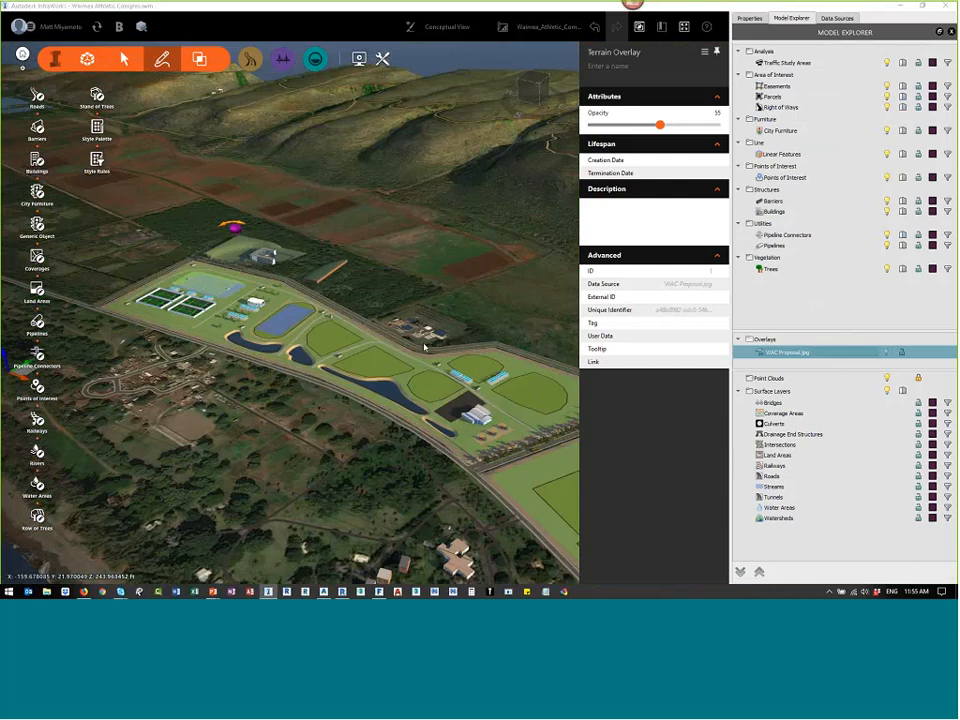
middle_drag(425, 347, 396, 453)
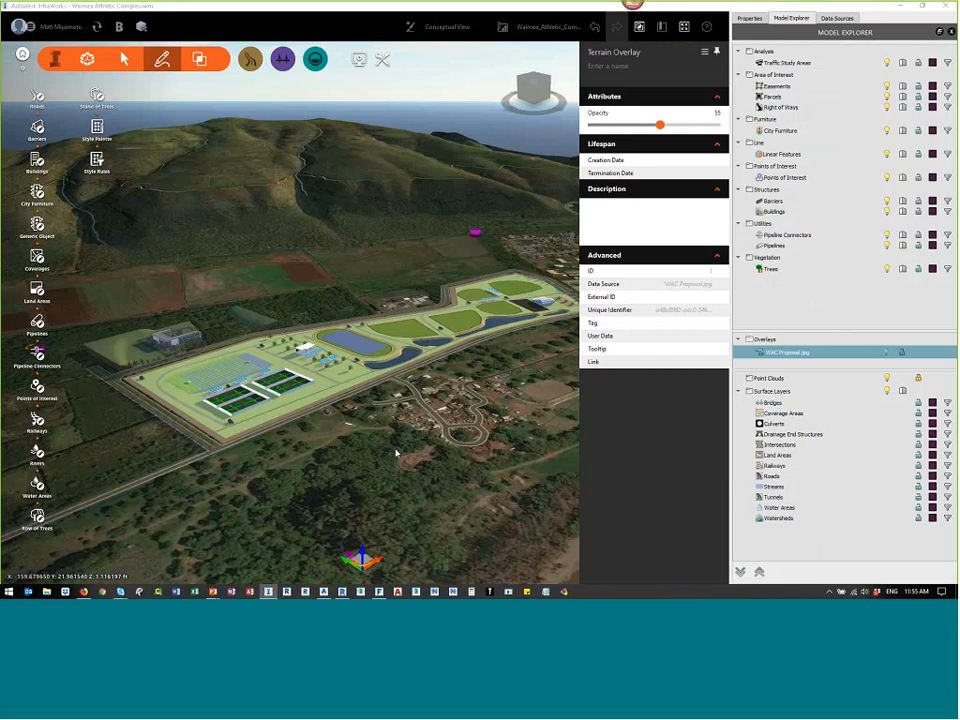
drag(396, 453, 341, 444)
key(Escape)
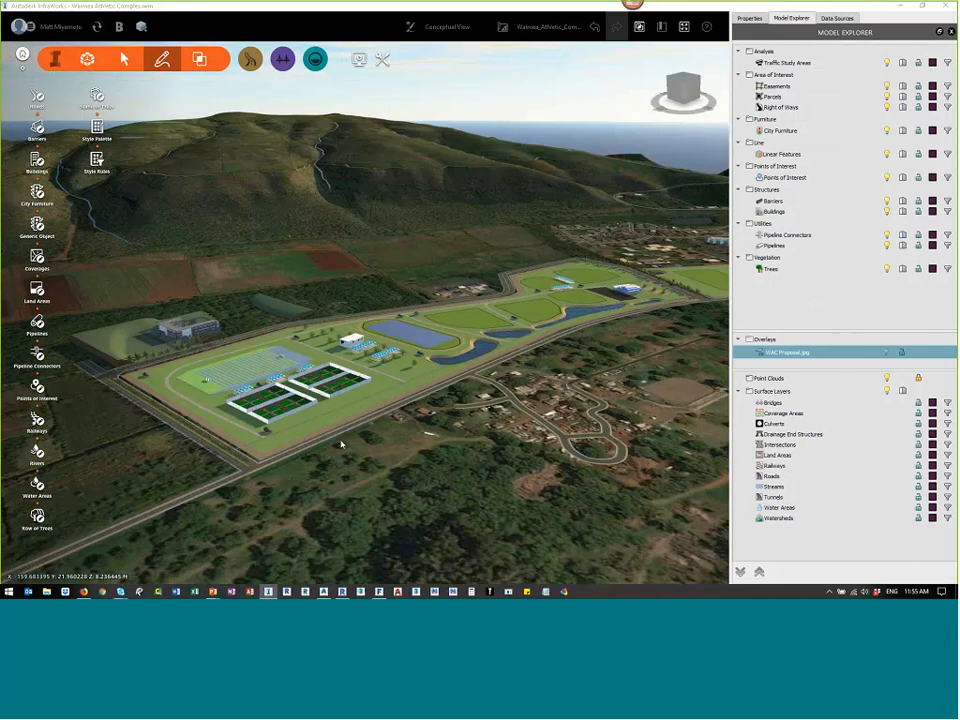
middle_drag(341, 444, 361, 475)
drag(163, 480, 163, 451)
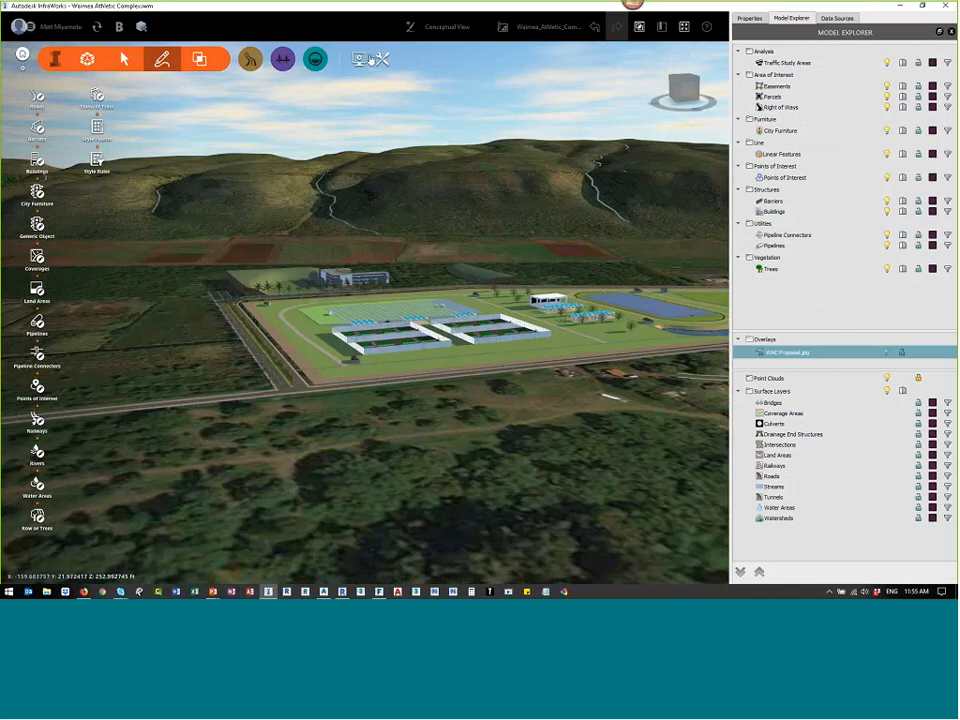
Step: Open the existing storyboard in the Storyboard Creator and play its camera path animation from the start
click(359, 59)
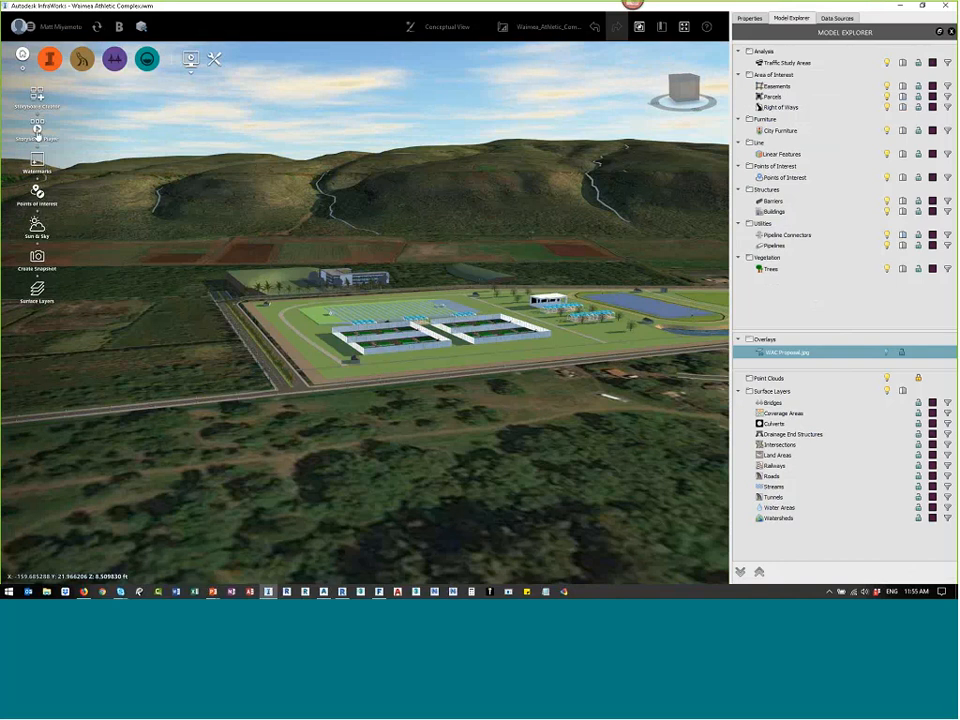
click(37, 128)
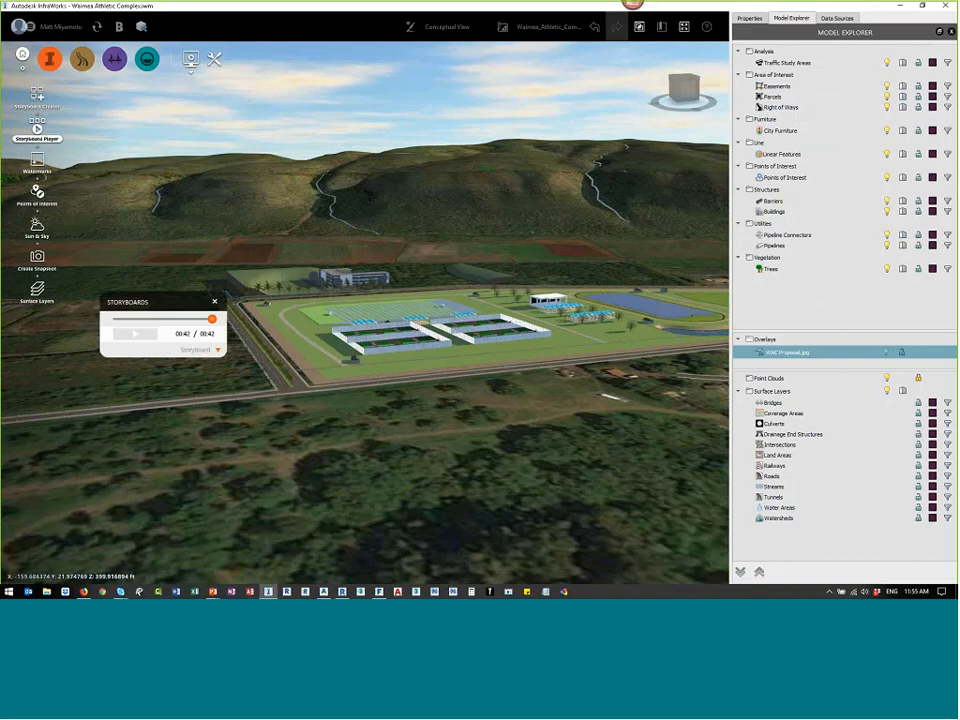
click(214, 303)
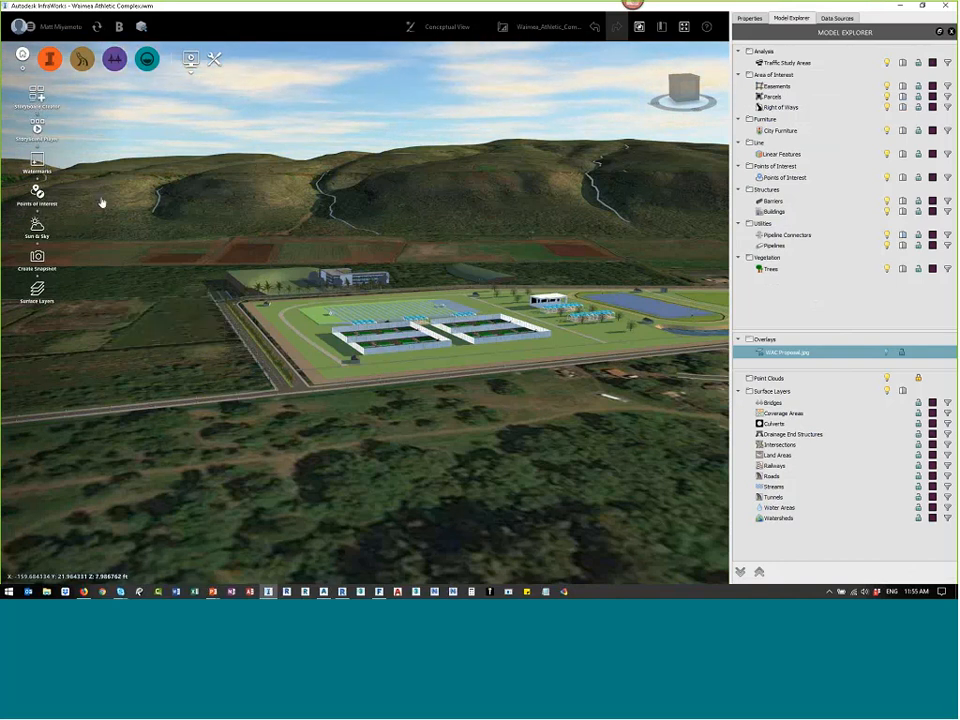
click(37, 95)
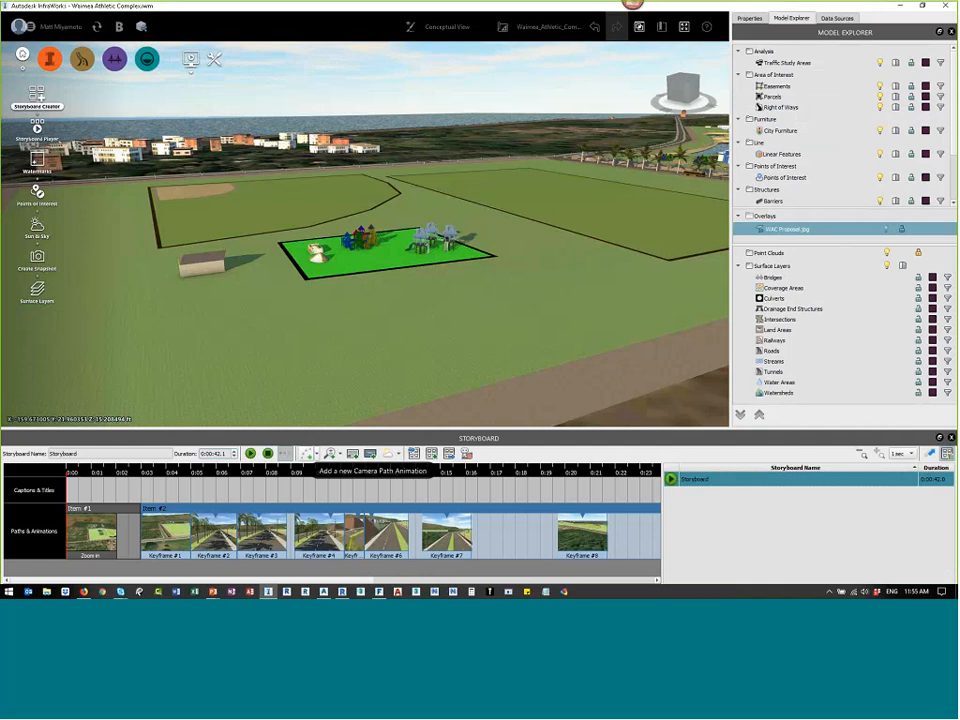
middle_drag(253, 270, 323, 278)
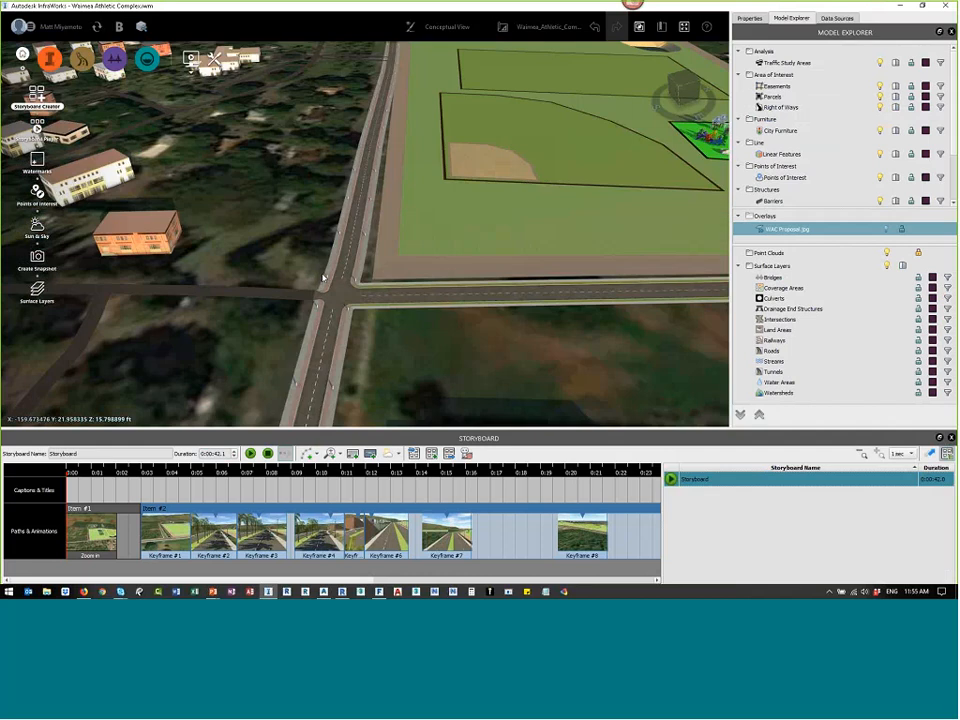
drag(323, 278, 341, 215)
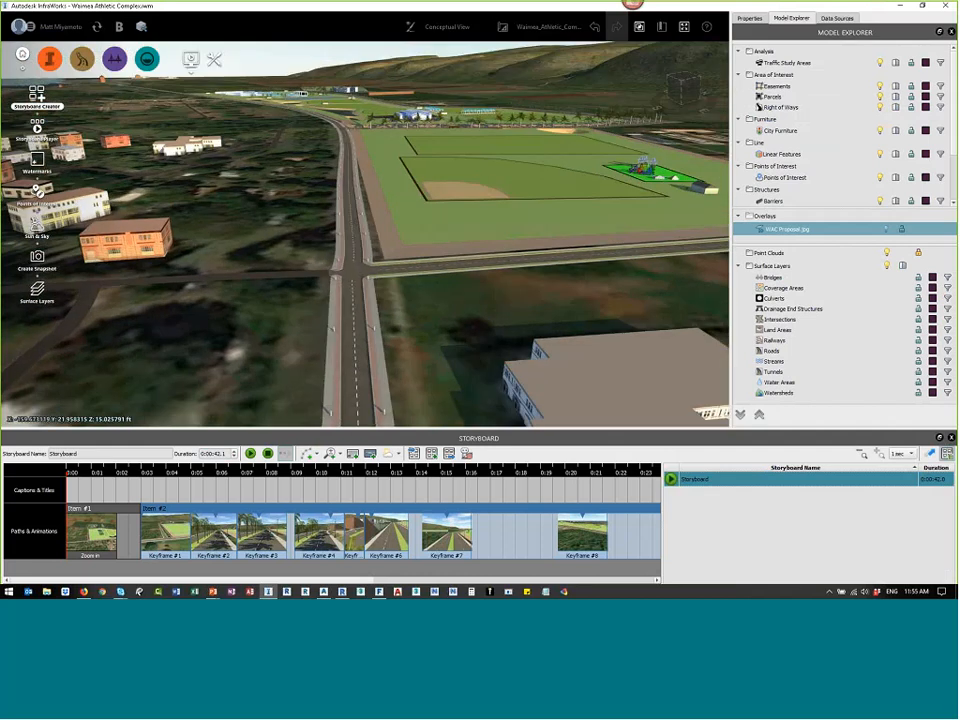
click(250, 453)
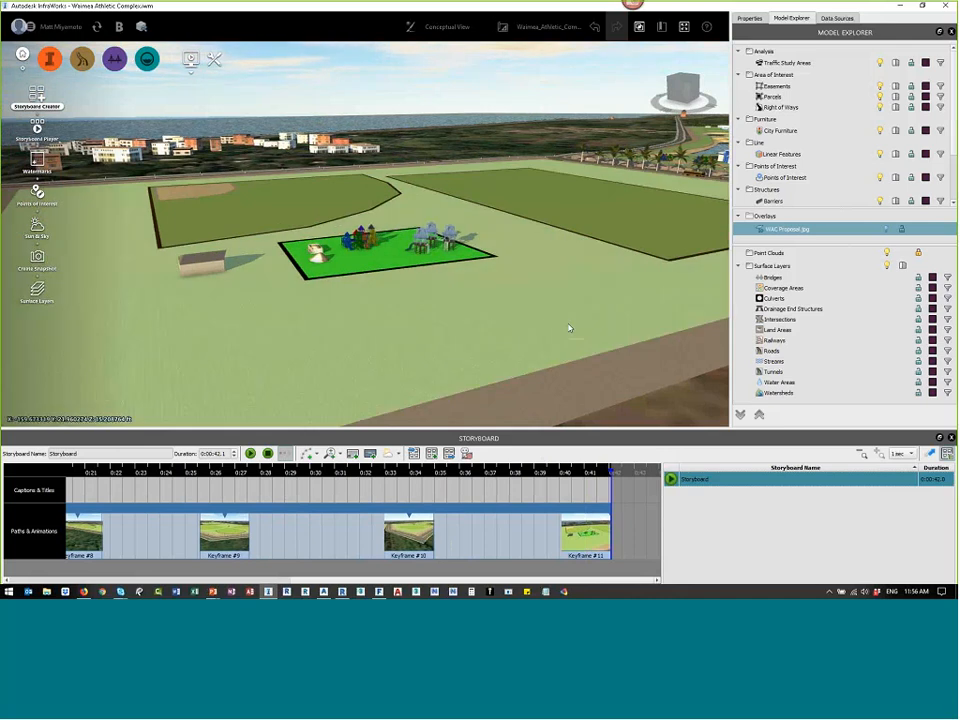
Step: Look over the ball field and playground area from above, and switch to the presentation slide show
drag(628, 316, 589, 305)
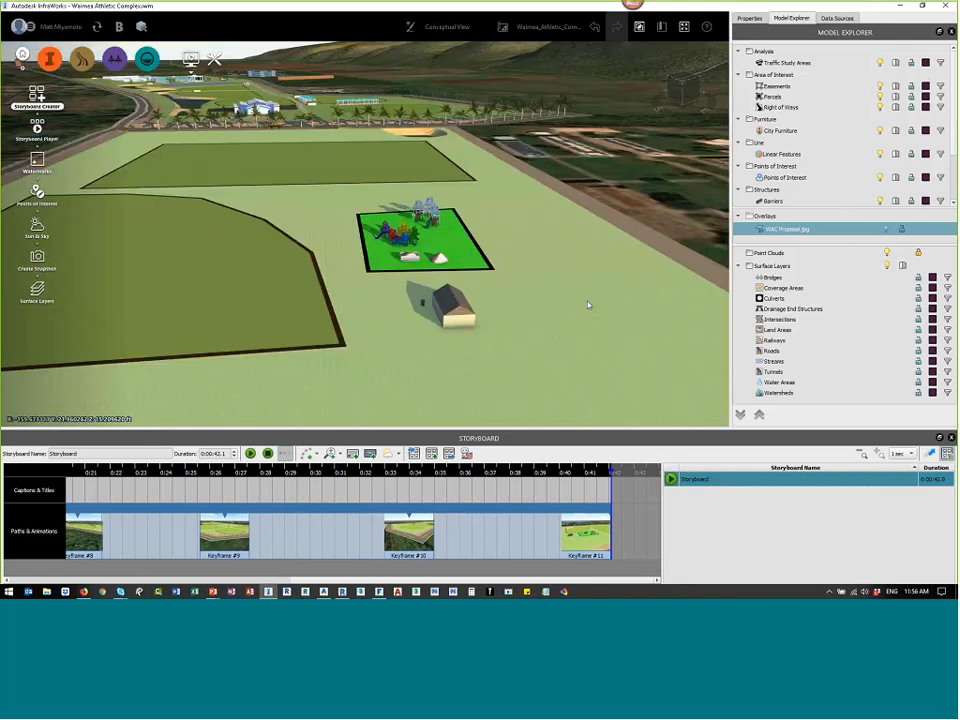
scroll(589, 305, down, 4)
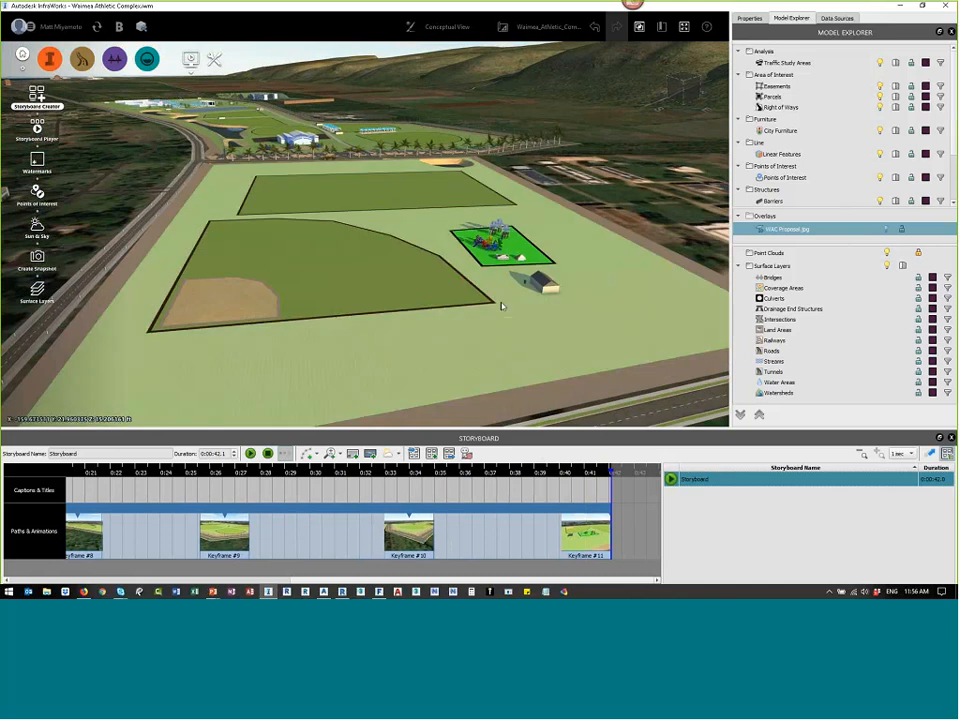
drag(502, 306, 509, 238)
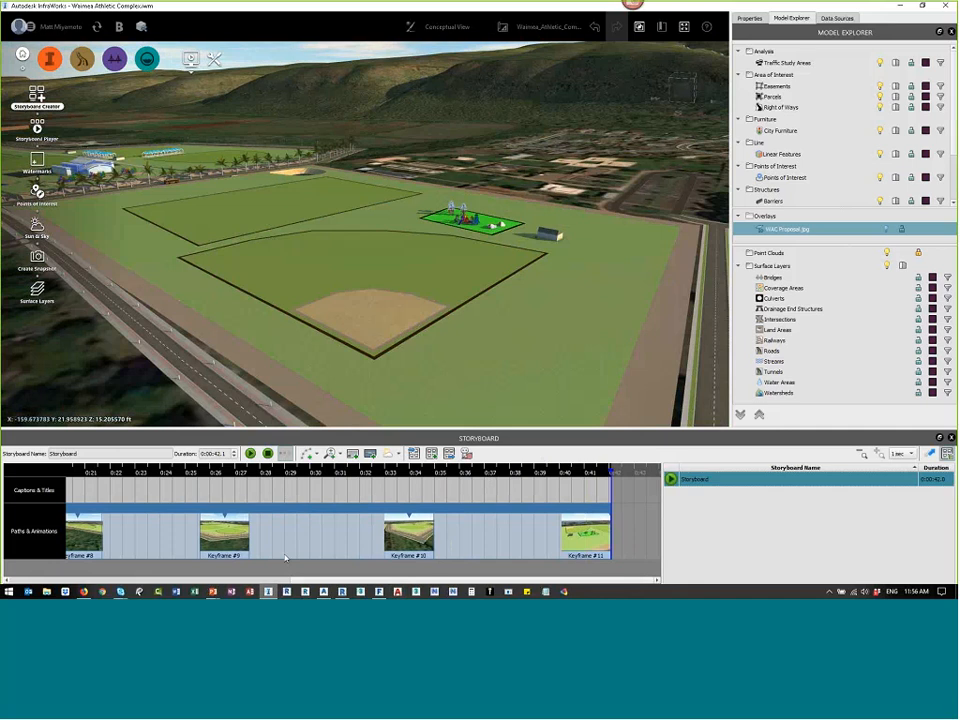
click(903, 8)
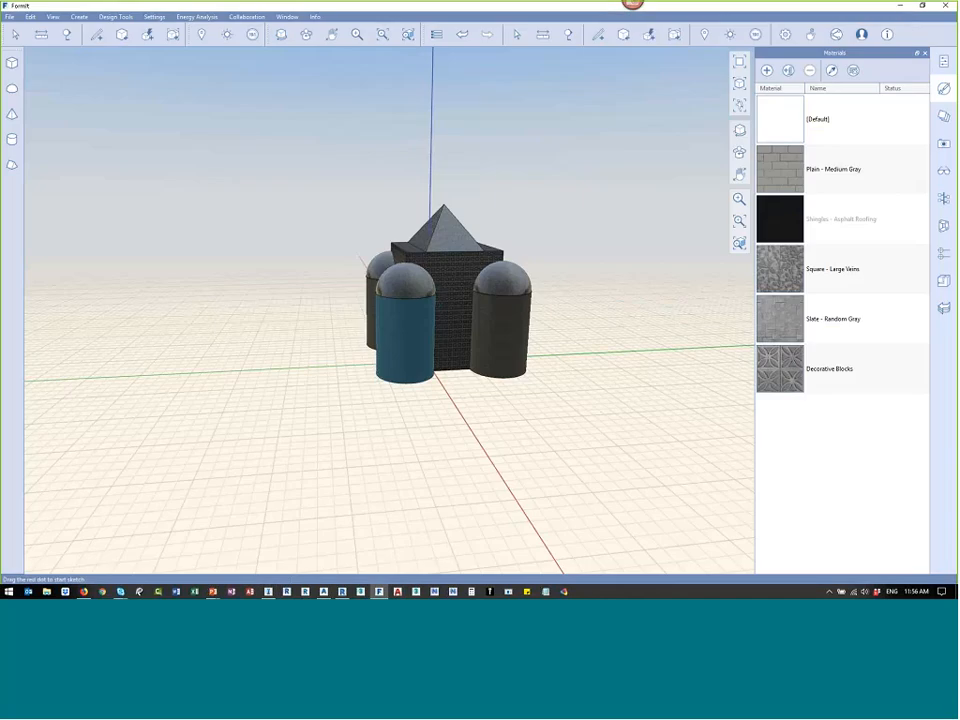
key(alt+Tab)
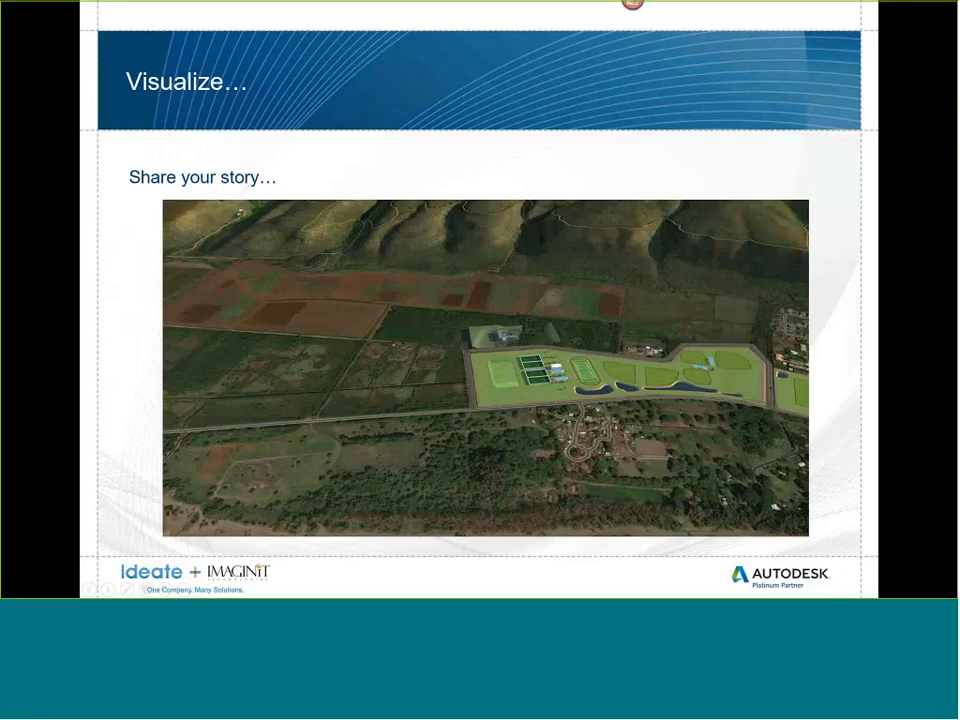